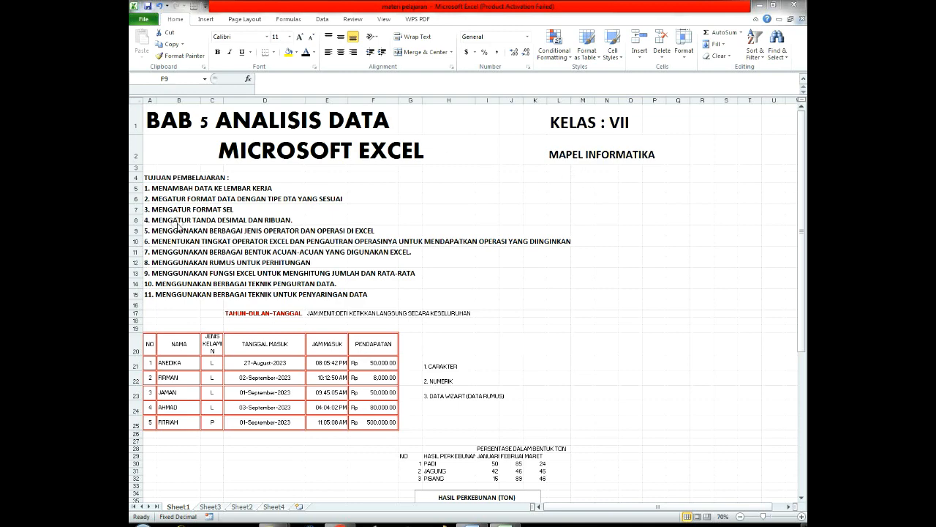
Step: Review the numbered list of learning objectives in rows 5 to 15 above the data table
ctrl+scroll(196, 217, up, 1)
ctrl+scroll(196, 217, up, 1)
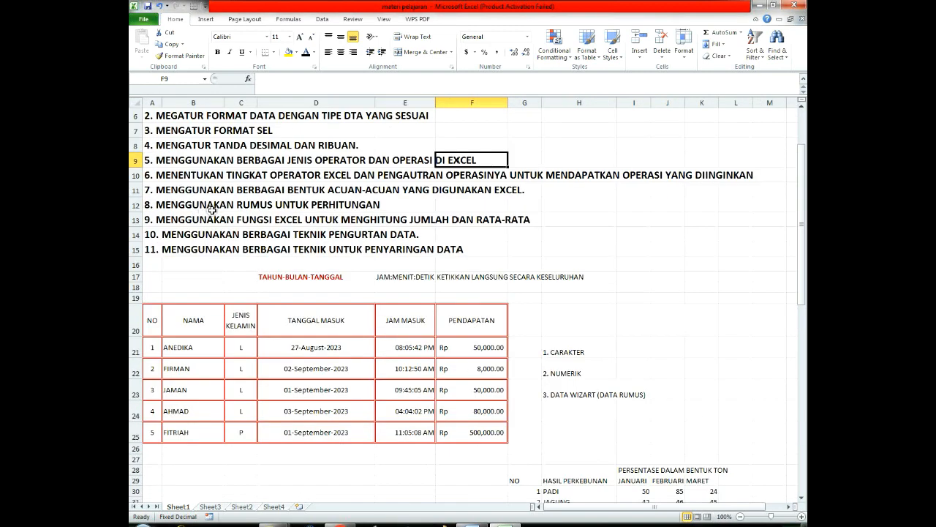
scroll(211, 210, up, 1)
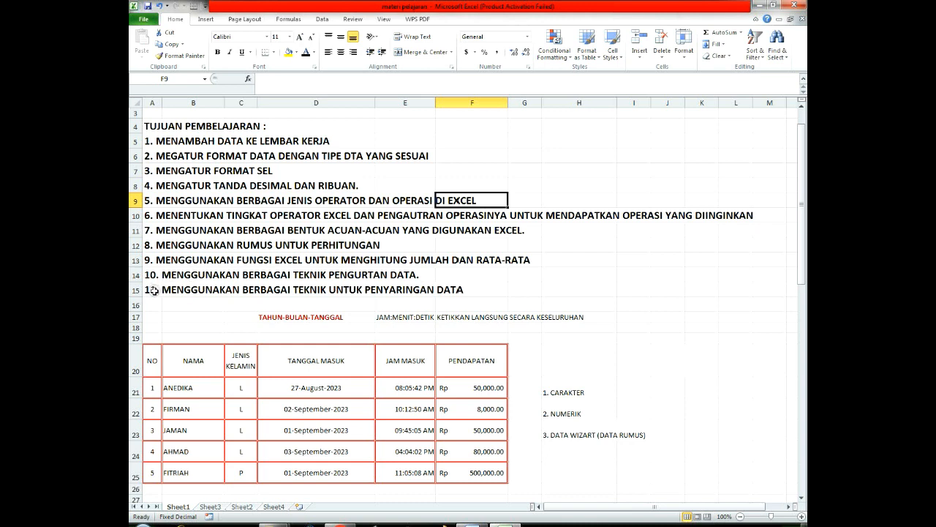
drag(152, 290, 399, 289)
click(468, 289)
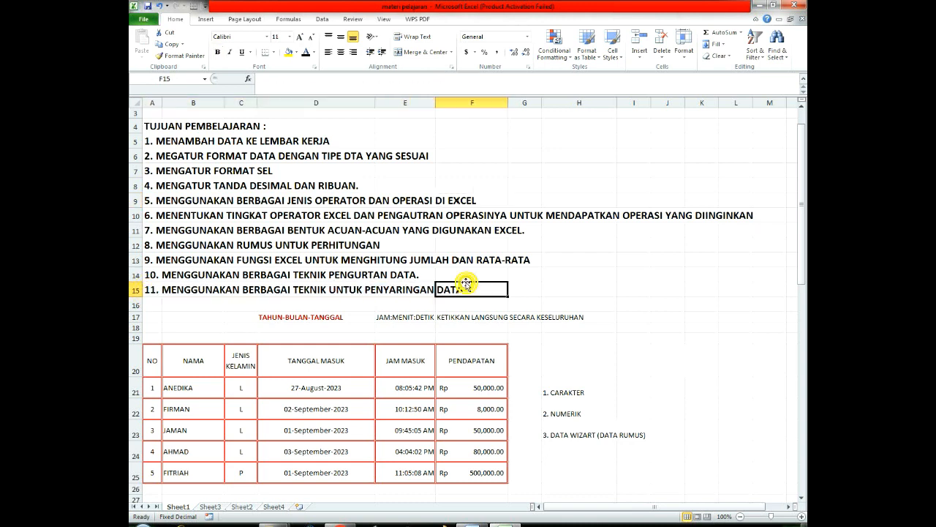
scroll(415, 248, down, 1)
scroll(415, 248, up, 1)
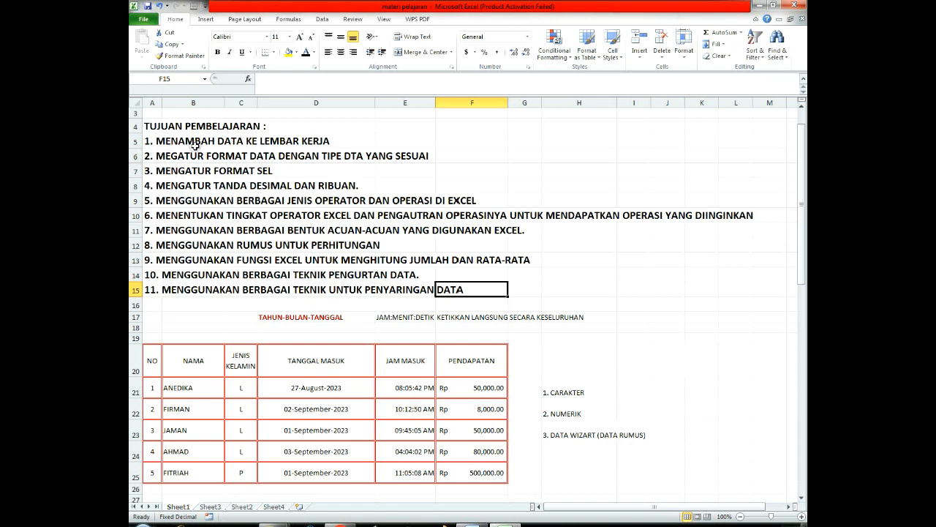
click(326, 143)
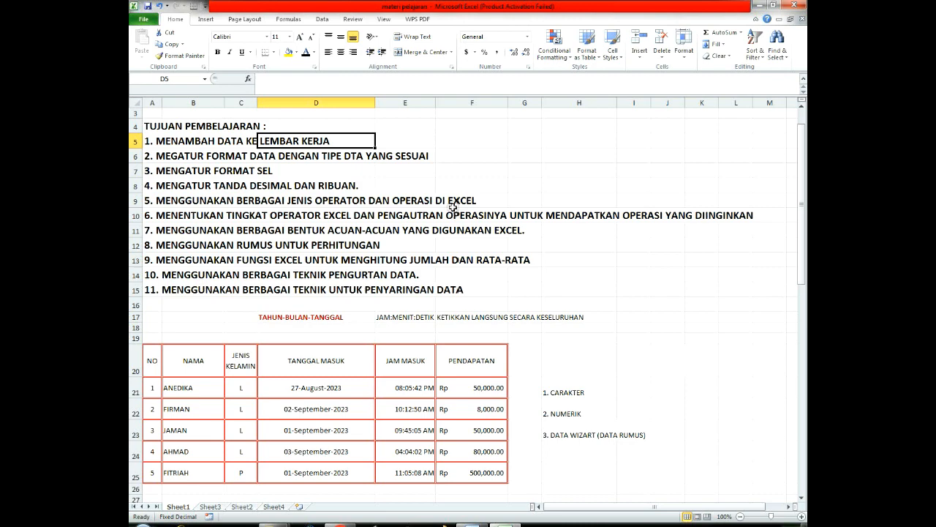
scroll(290, 259, down, 2)
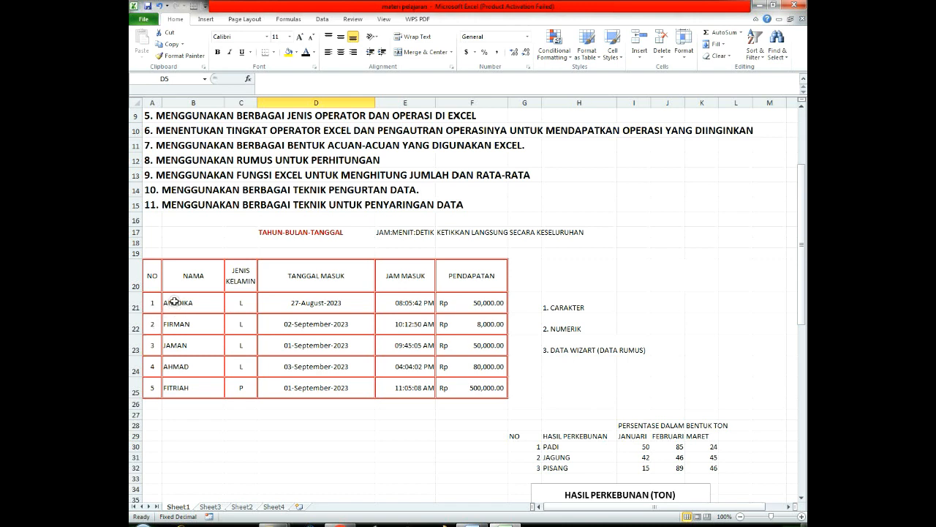
Step: Try removing the extra letter E from the name in cell B21 directly in the cell, and undo the correction
double_click(175, 301)
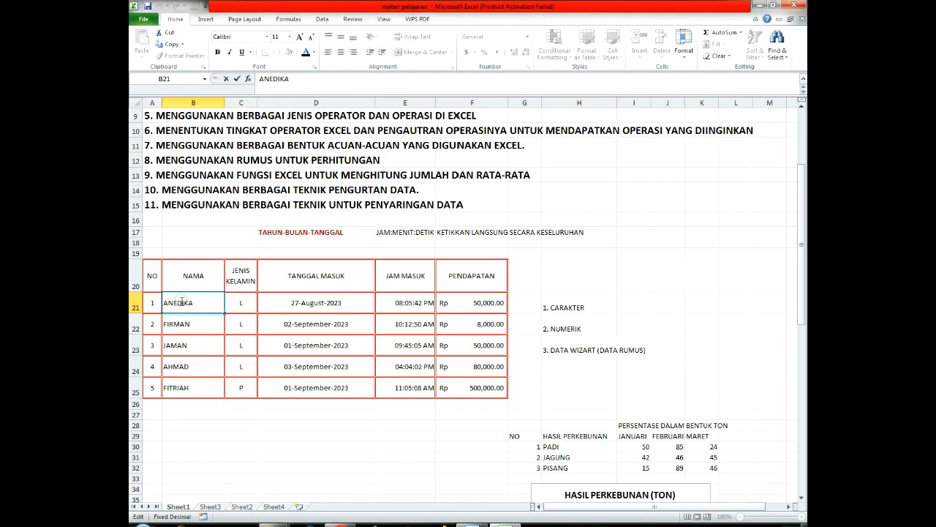
click(241, 302)
ctrl+scroll(229, 318, up, 4)
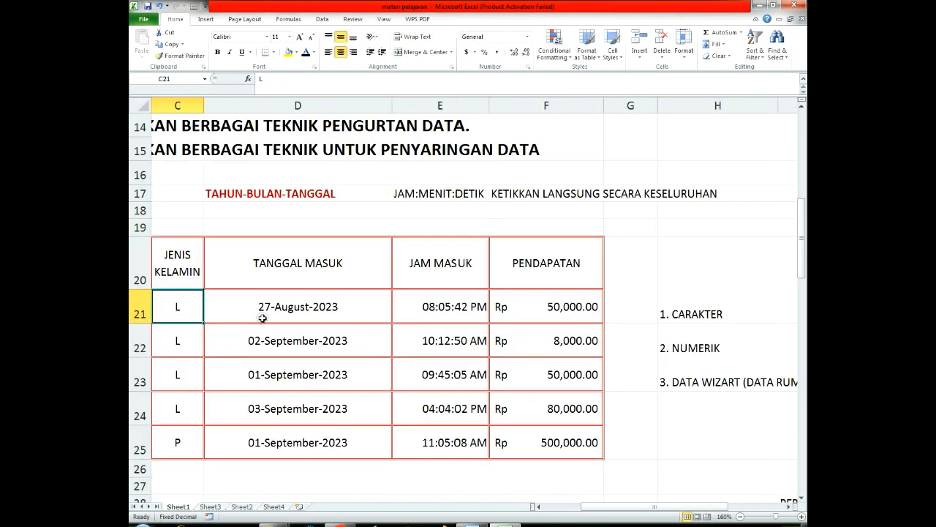
scroll(266, 313, down, 2)
drag(637, 506, 600, 506)
scroll(245, 356, up, 2)
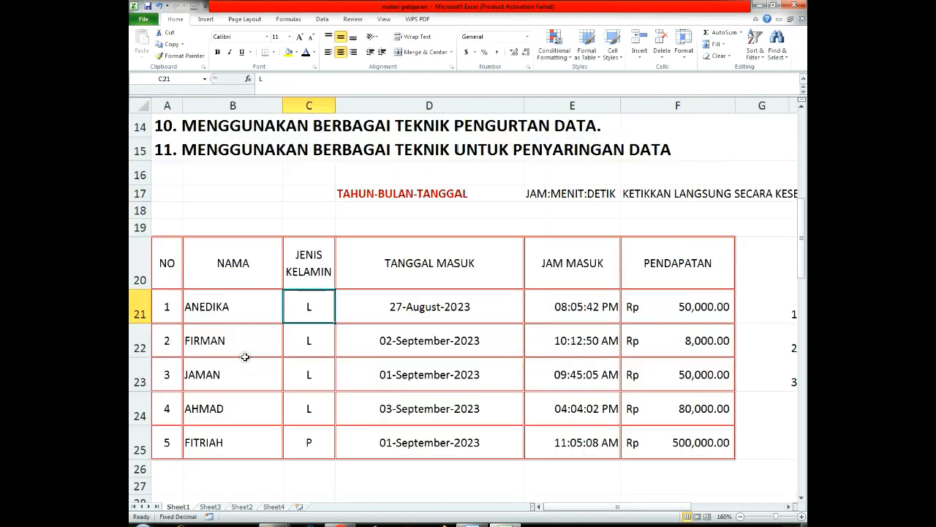
double_click(204, 306)
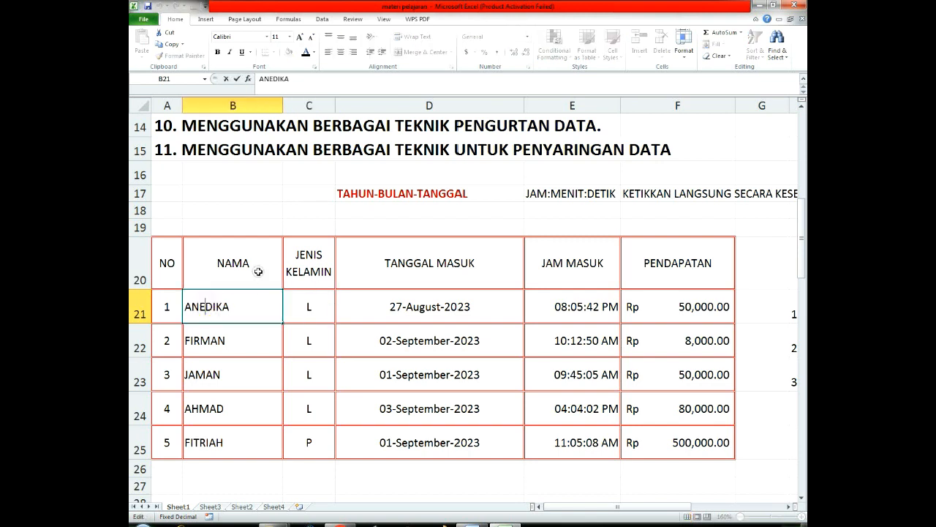
key(BackSpace)
key(Return)
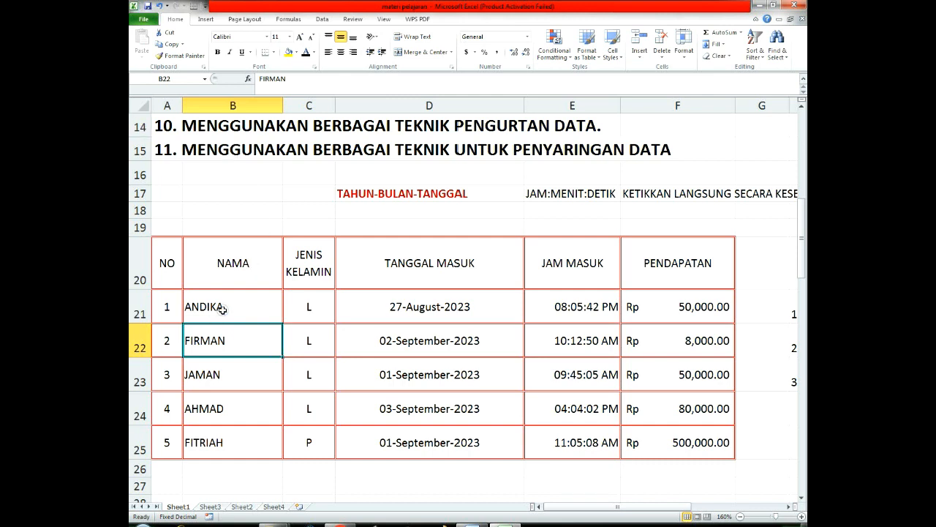
key(ctrl+z)
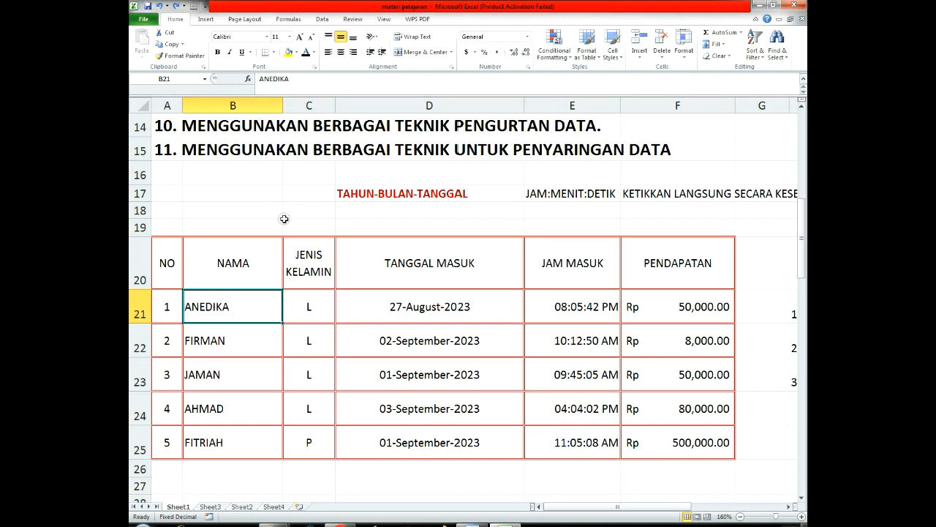
Step: Correct the name in cell B21 through the formula bar by removing the extra letter E
click(270, 79)
key(BackSpace)
key(Delete)
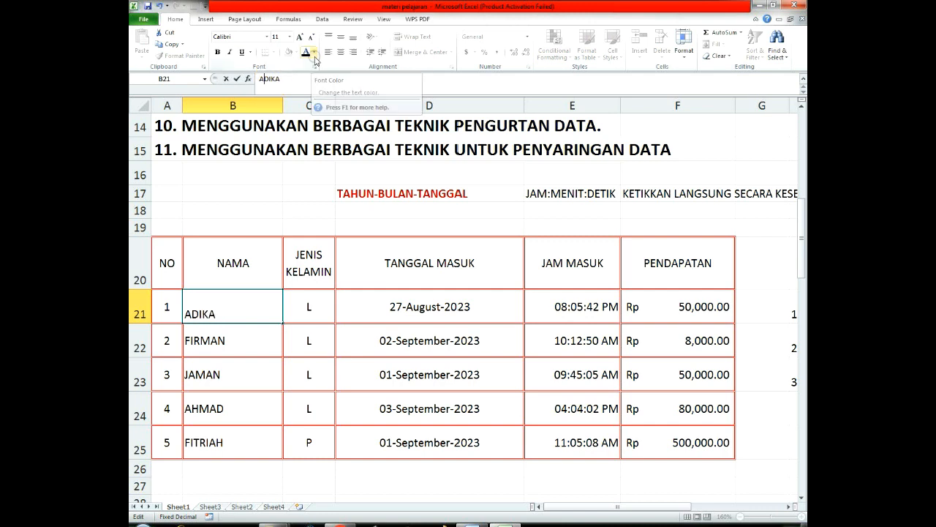
text(N)
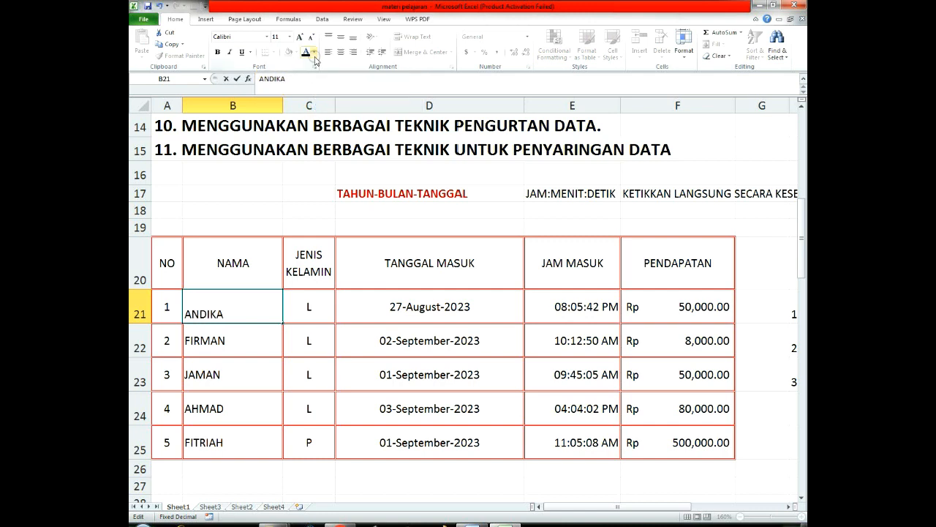
click(228, 338)
click(231, 318)
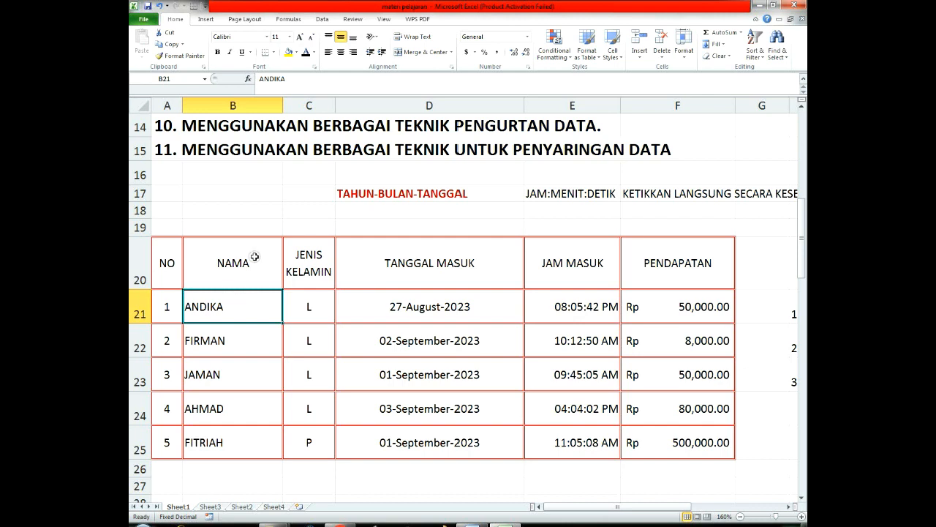
Step: Reopen the name in cell B21 for in-cell editing, retype a letter and keep the same spelling
key(F2)
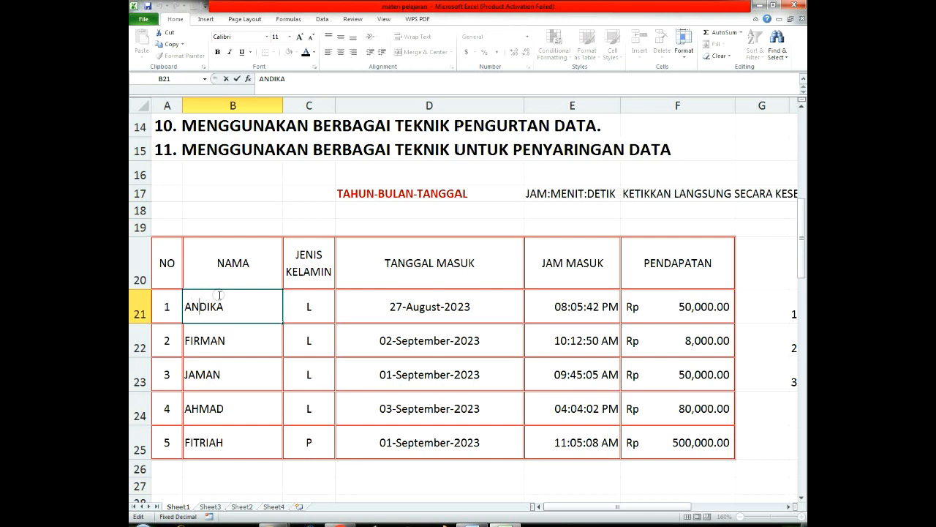
key(BackSpace)
text(II)
key(BackSpace)
key(Return)
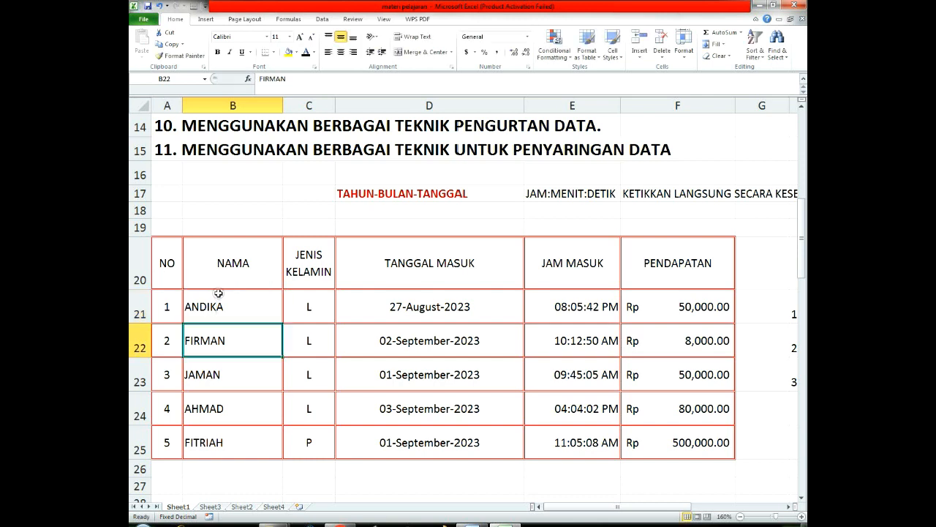
Step: Examine the name, entry date, entry time and income values in the table's first data row
scroll(217, 307, up, 1)
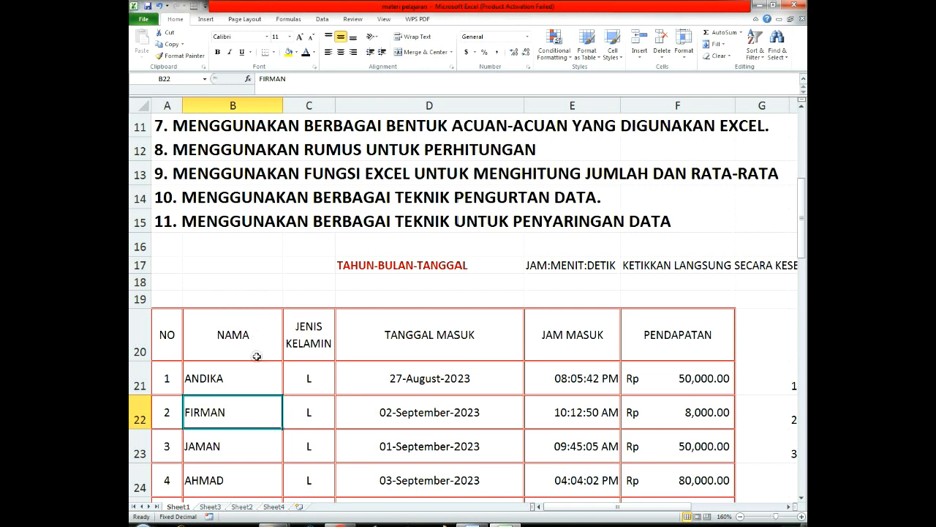
scroll(247, 374, up, 3)
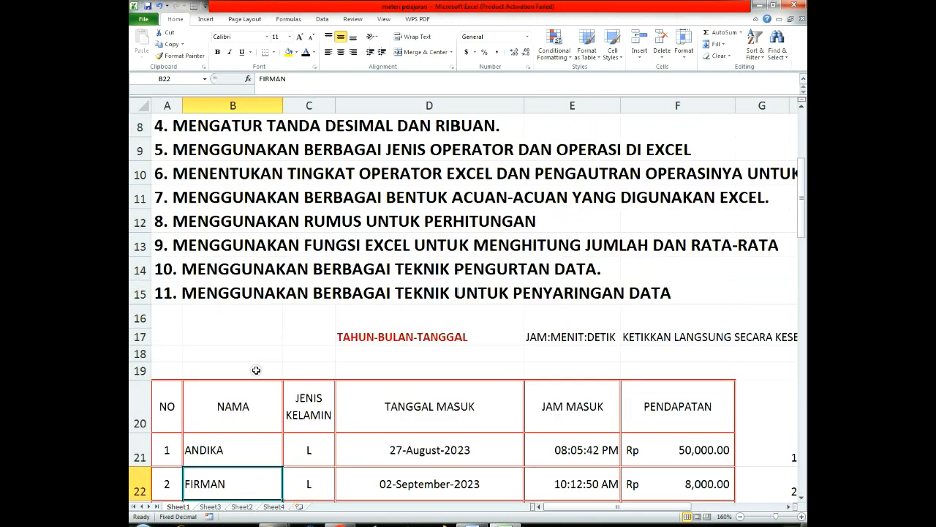
scroll(245, 370, down, 4)
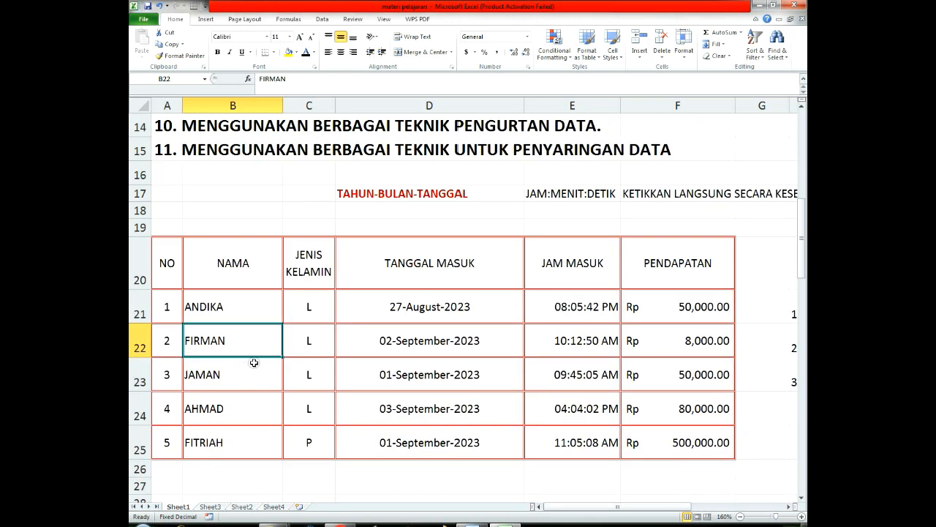
scroll(255, 362, up, 1)
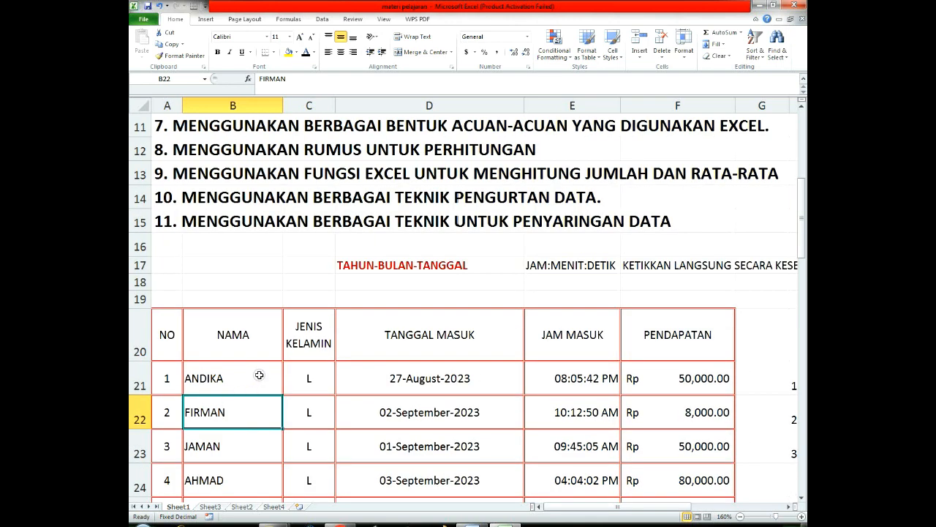
click(259, 372)
click(410, 377)
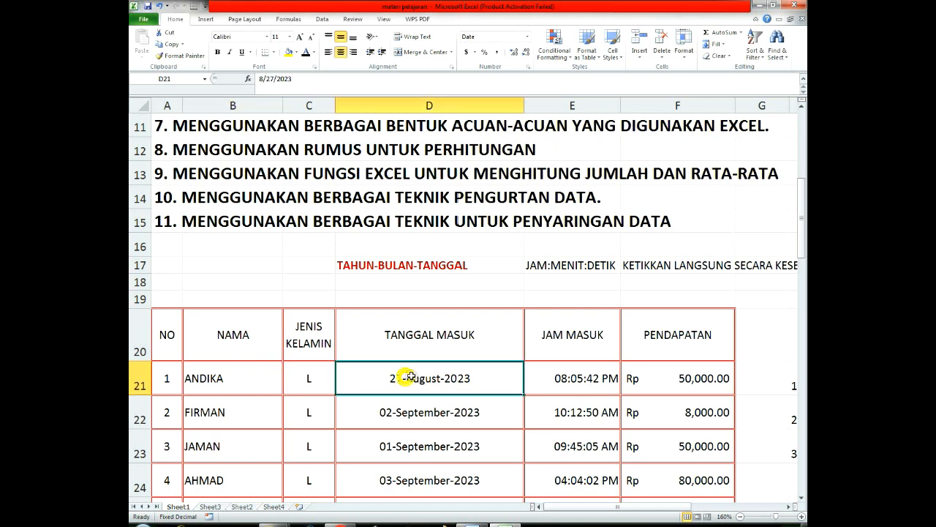
click(582, 371)
click(671, 376)
click(439, 384)
click(246, 378)
click(403, 375)
click(594, 374)
click(721, 370)
click(758, 320)
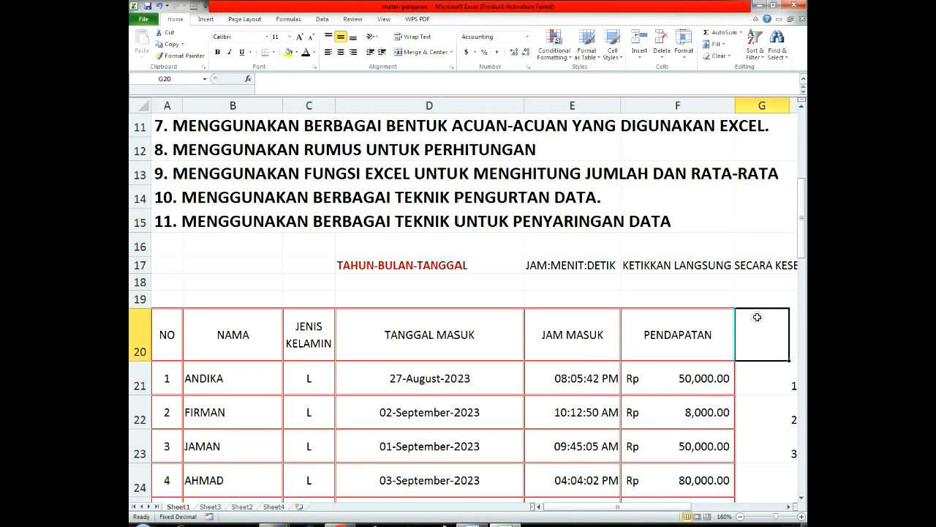
Step: Review the date and time entry format hints in row 17 above the table
click(361, 282)
click(209, 269)
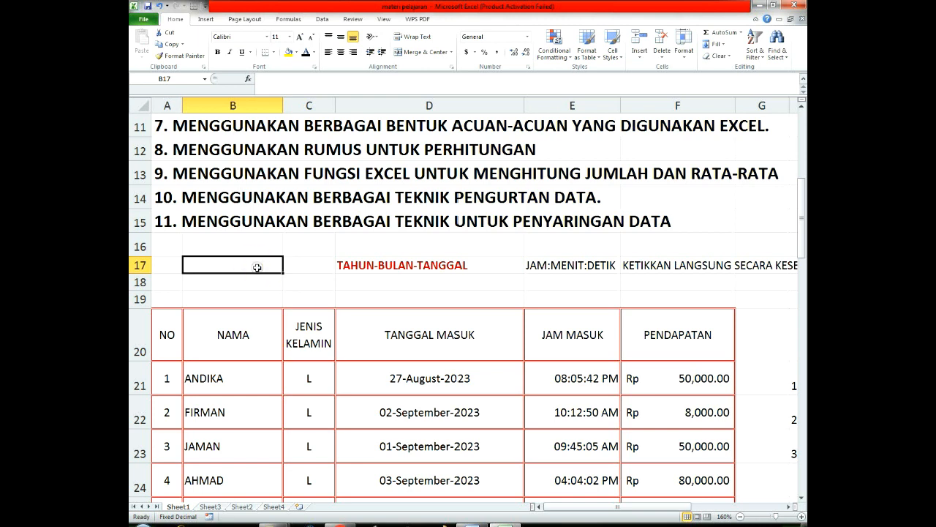
click(475, 283)
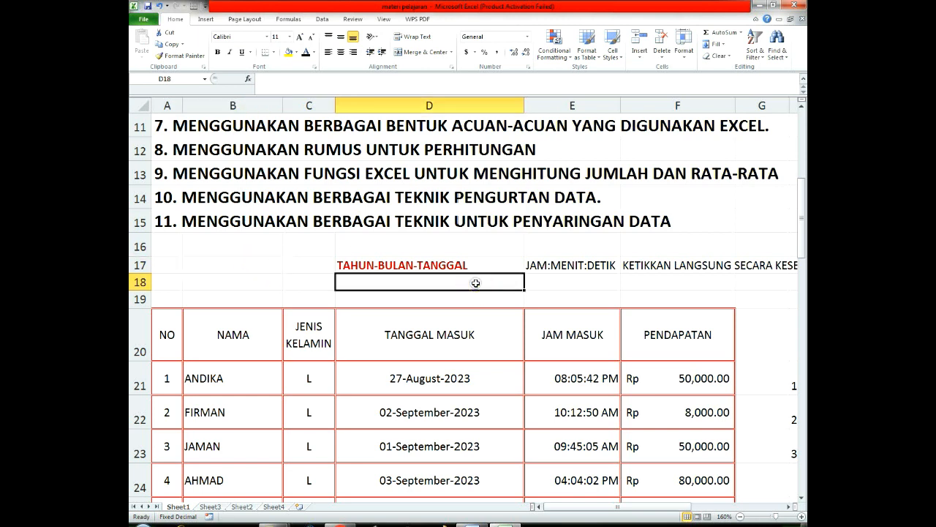
click(603, 283)
click(661, 281)
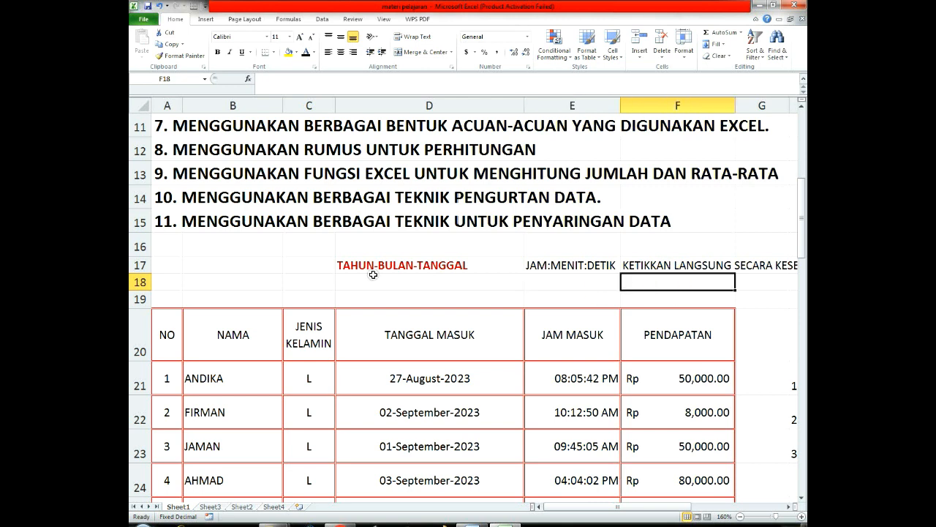
click(476, 246)
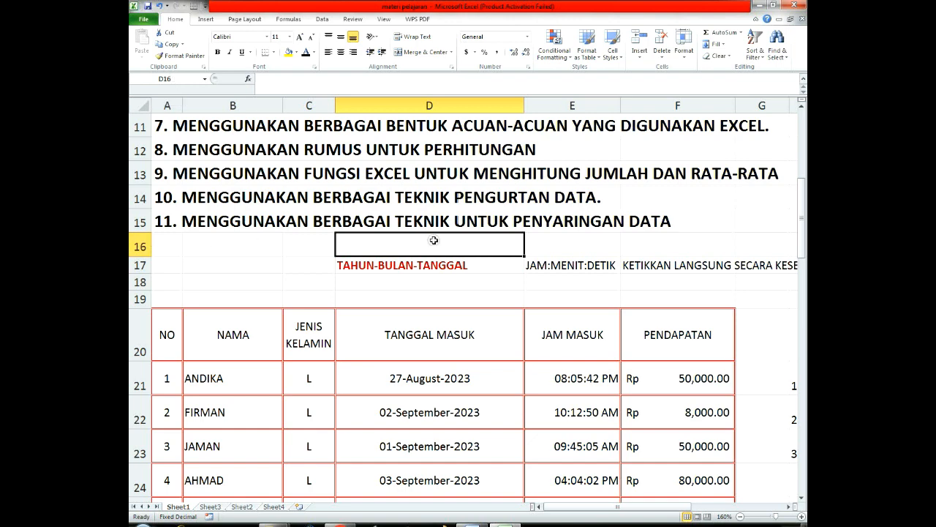
Step: Examine the operator list from row 45 down and the data type list in cells H21 to H23
scroll(579, 378, down, 19)
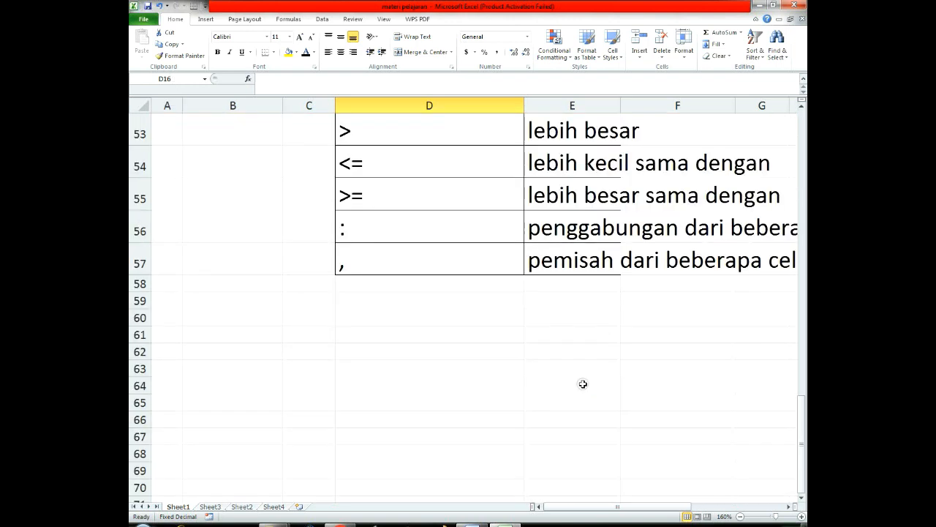
click(585, 326)
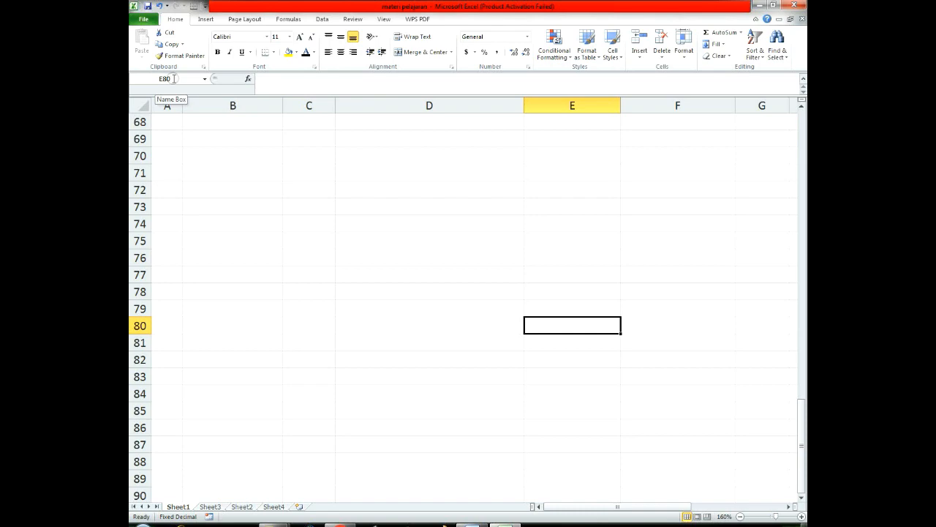
scroll(542, 271, up, 17)
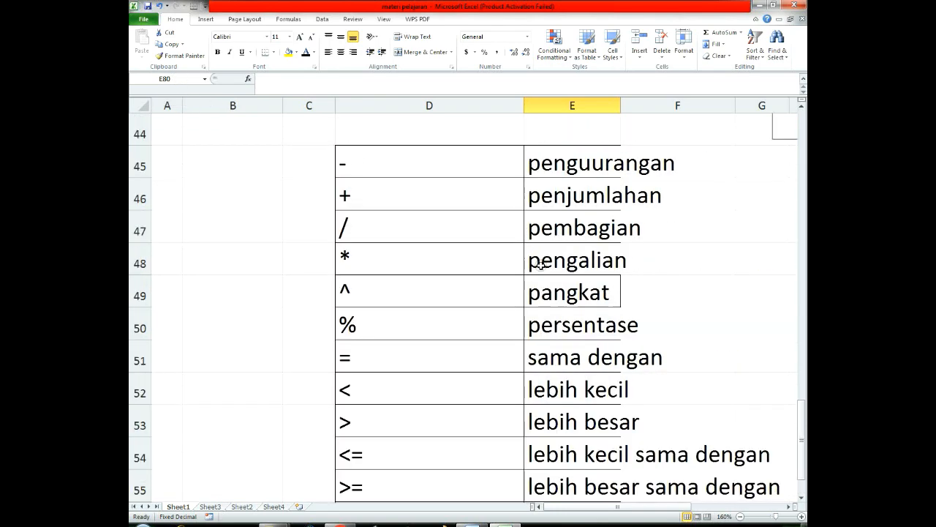
scroll(542, 275, up, 1)
scroll(545, 288, down, 2)
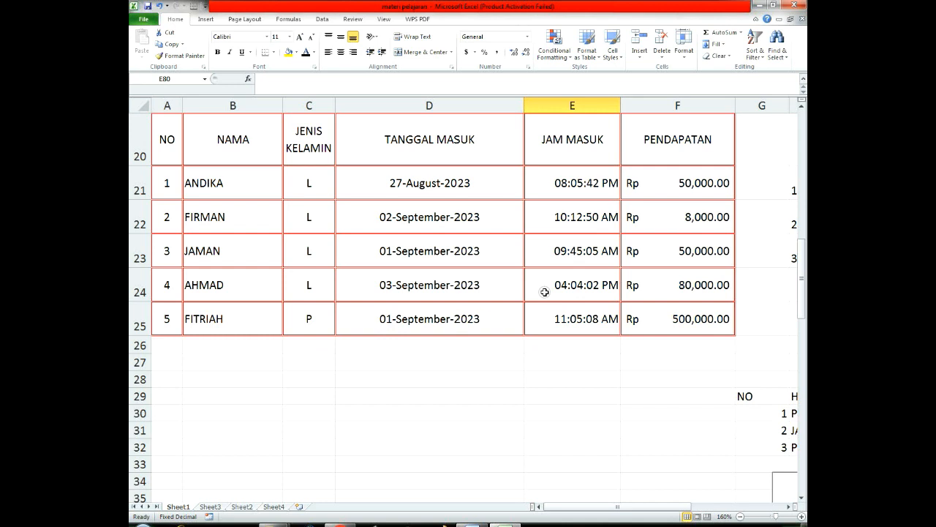
scroll(474, 271, up, 1)
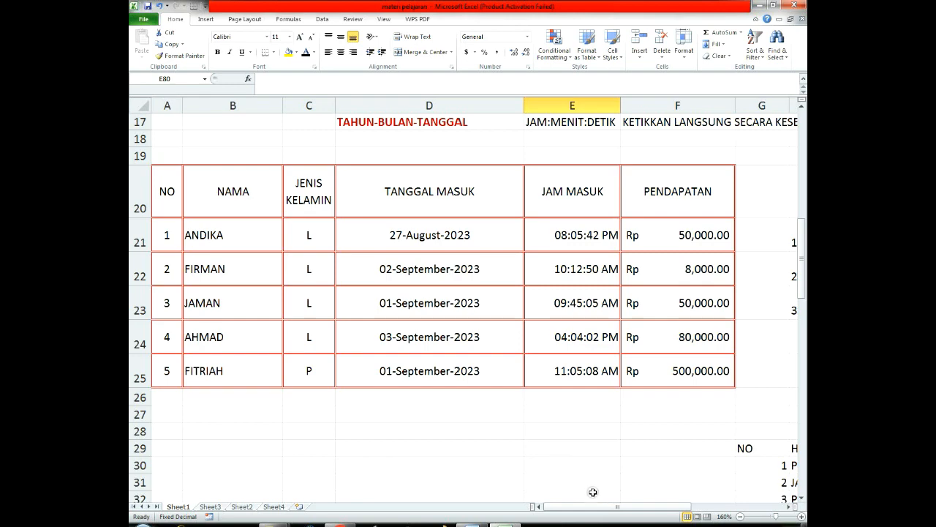
drag(596, 507, 673, 508)
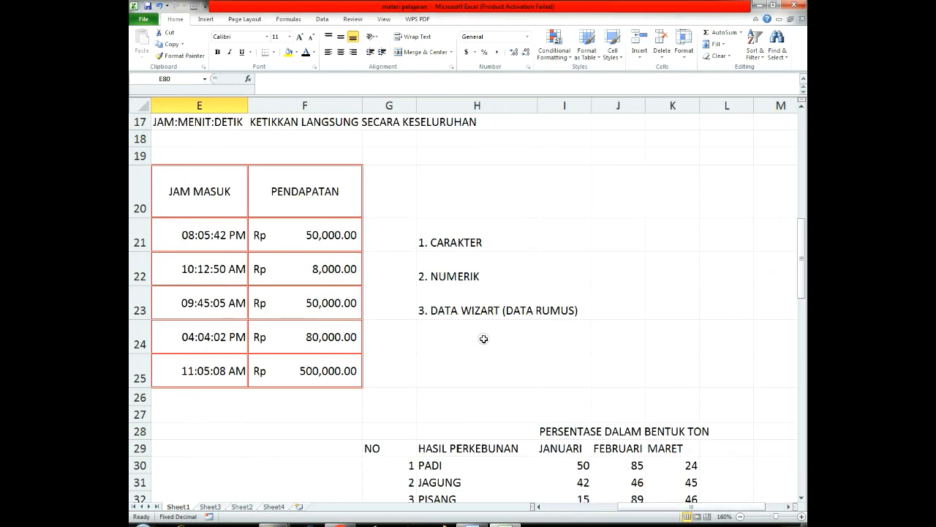
click(464, 276)
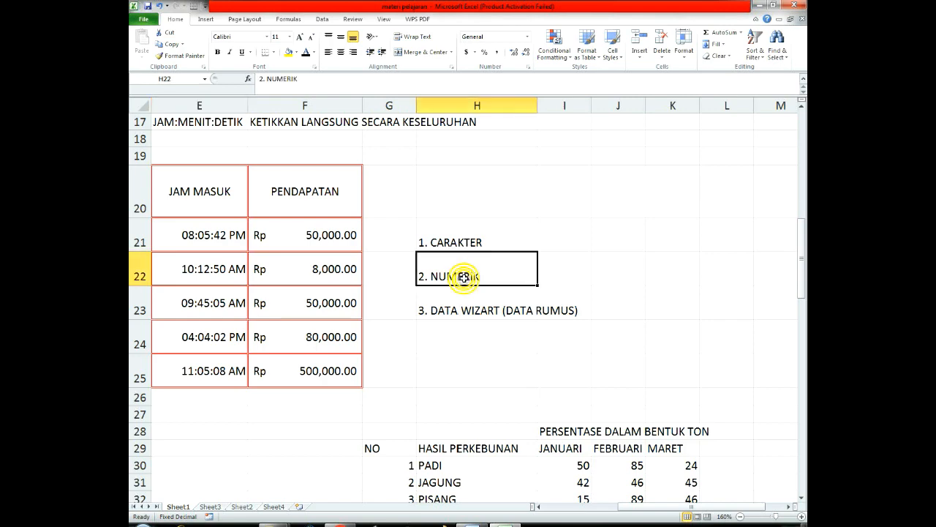
click(487, 315)
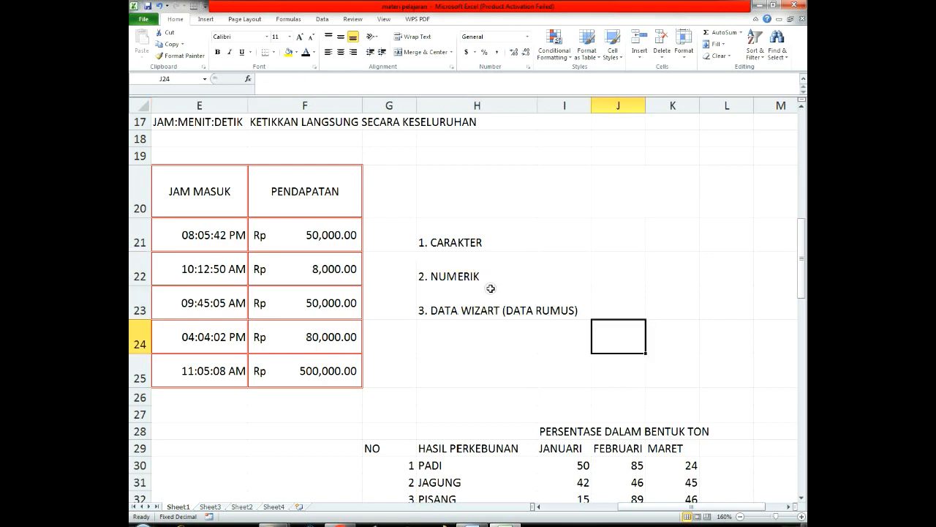
Step: Compare the data types listed in H21 to H23 with the table's columns, including the income values in F21 to F24
click(457, 249)
drag(636, 509, 562, 508)
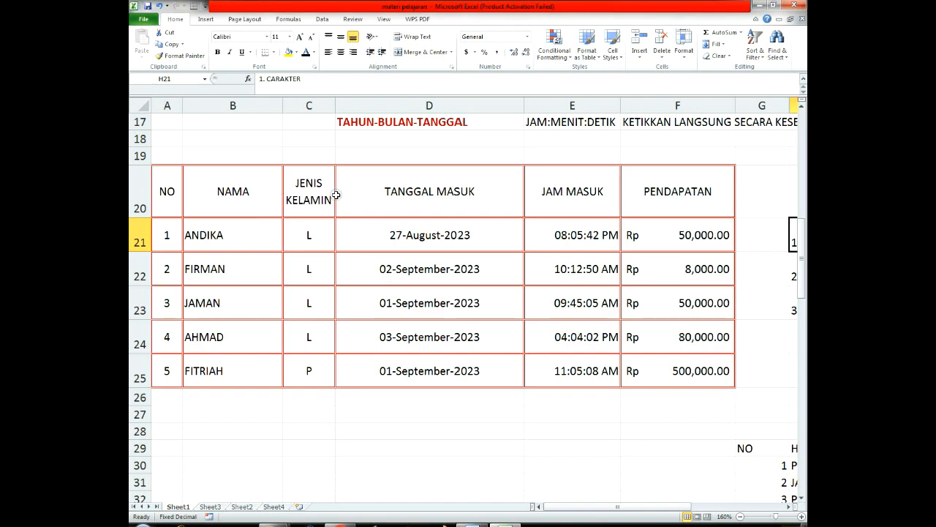
drag(585, 507, 553, 508)
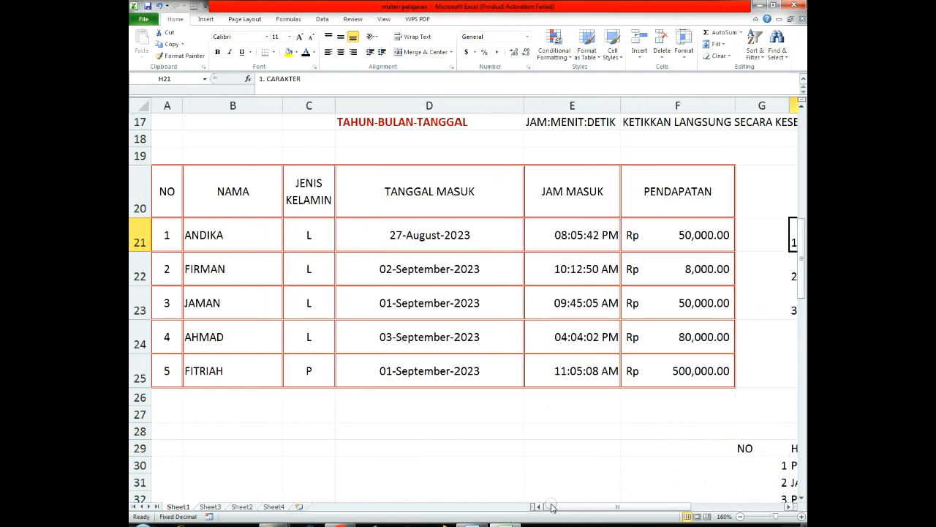
drag(687, 228, 693, 339)
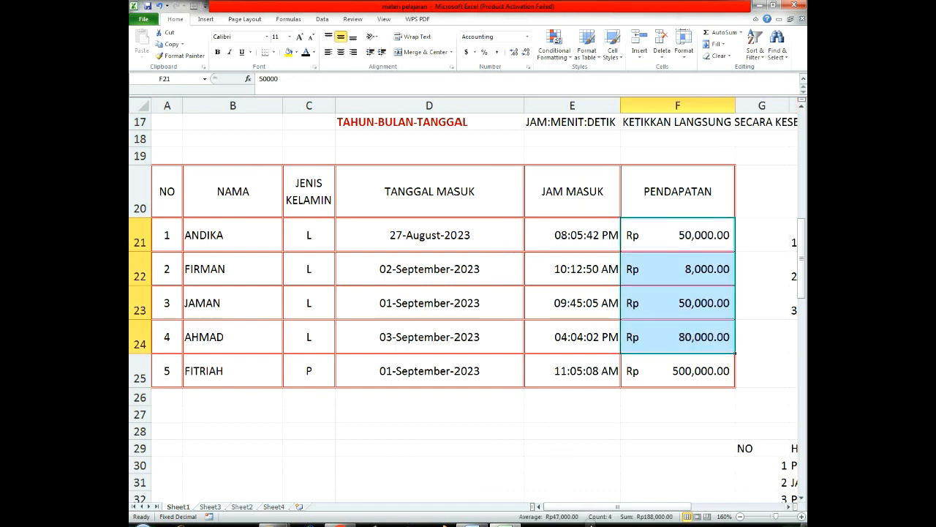
drag(606, 506, 678, 503)
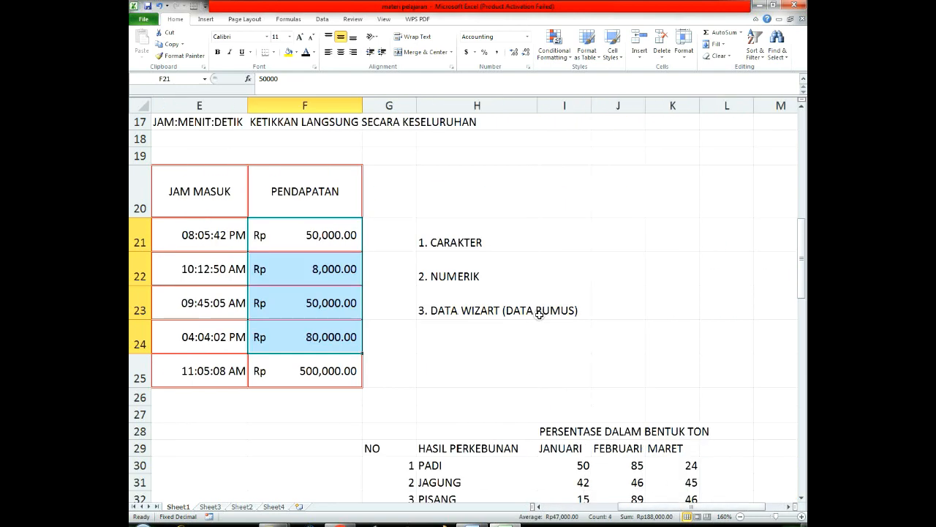
click(682, 507)
mouse_move(682, 506)
mouse_down()
mouse_move(662, 507)
mouse_move(680, 510)
mouse_up()
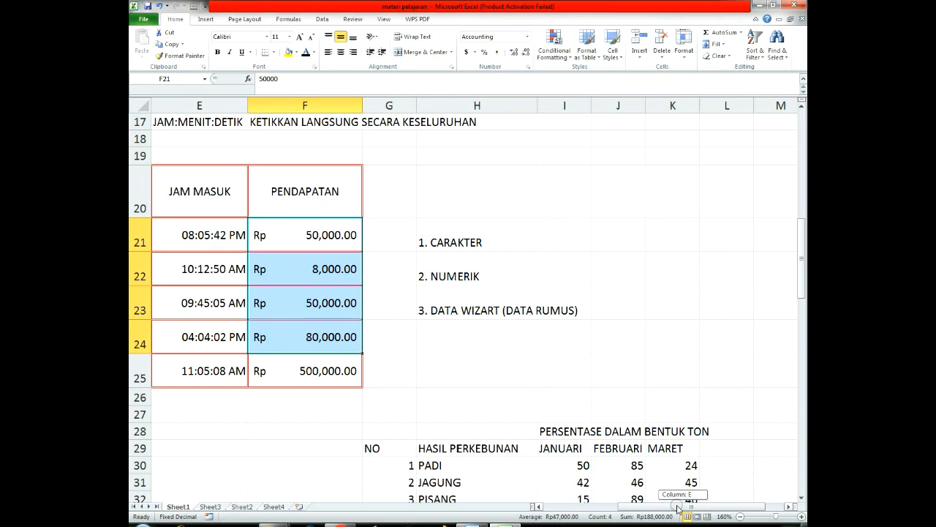
drag(677, 508, 605, 520)
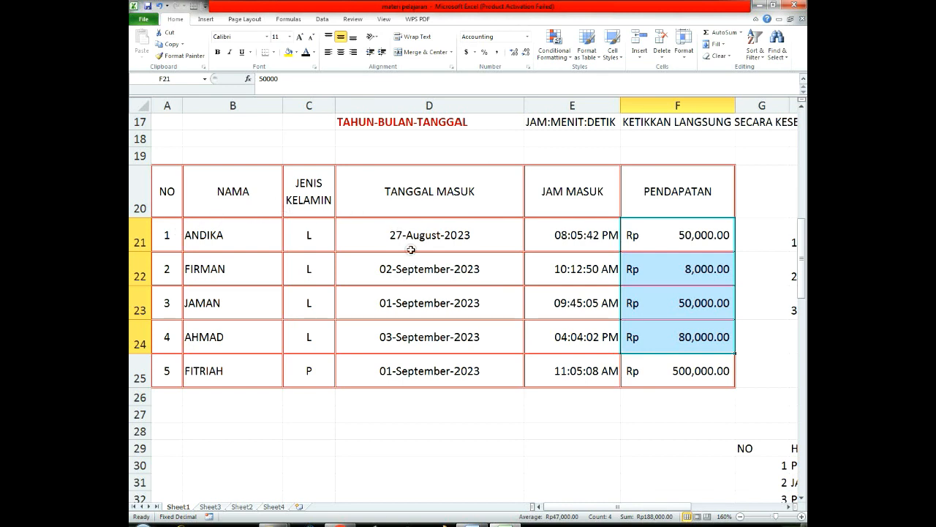
Step: Check the date format hint in D17 and enter 2023-9-27 as the first row's entry date in D21
scroll(412, 251, up, 1)
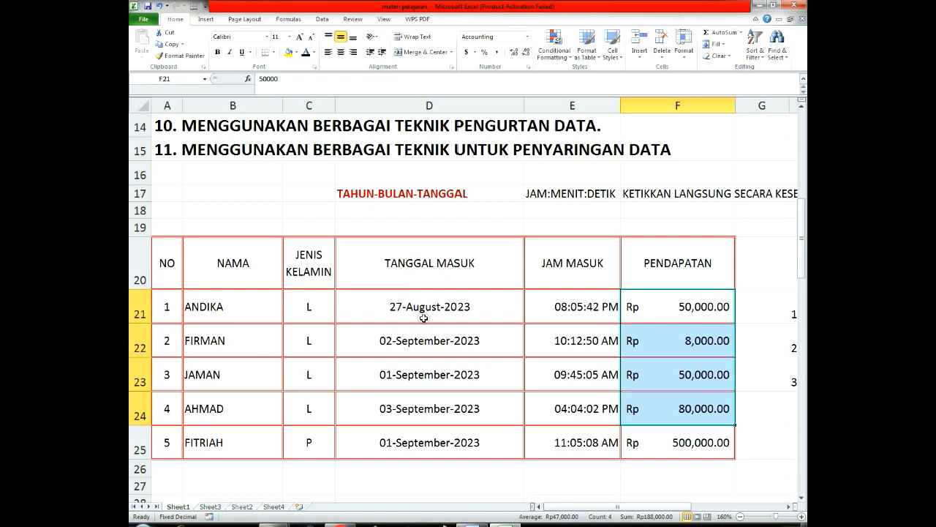
drag(355, 178, 359, 195)
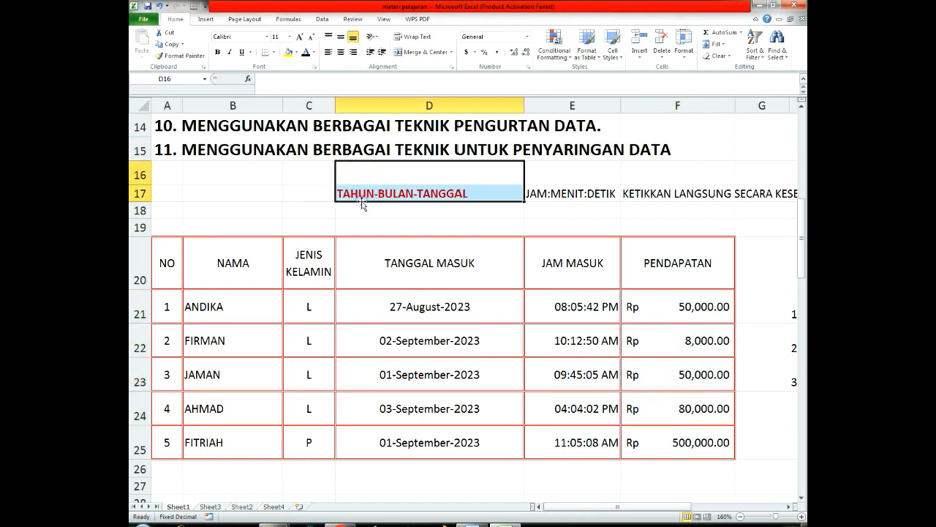
click(378, 231)
click(361, 195)
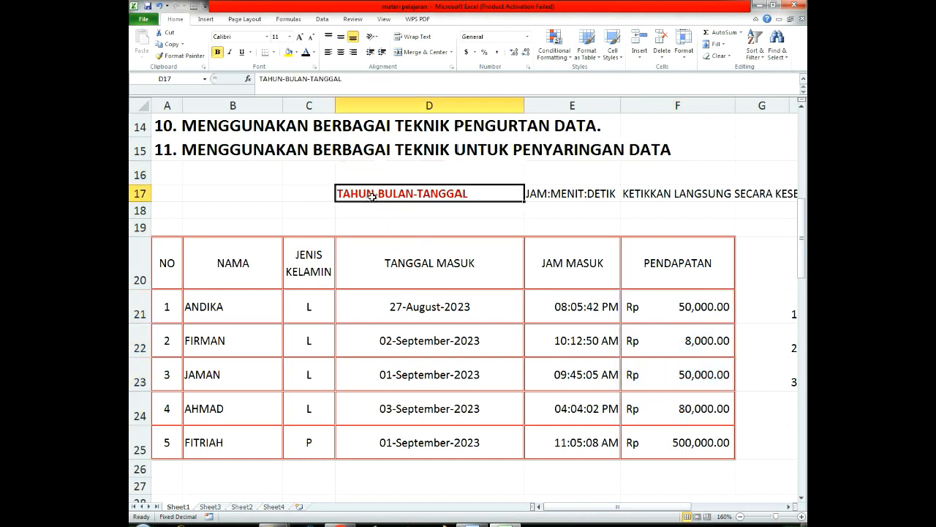
click(426, 298)
text(20)
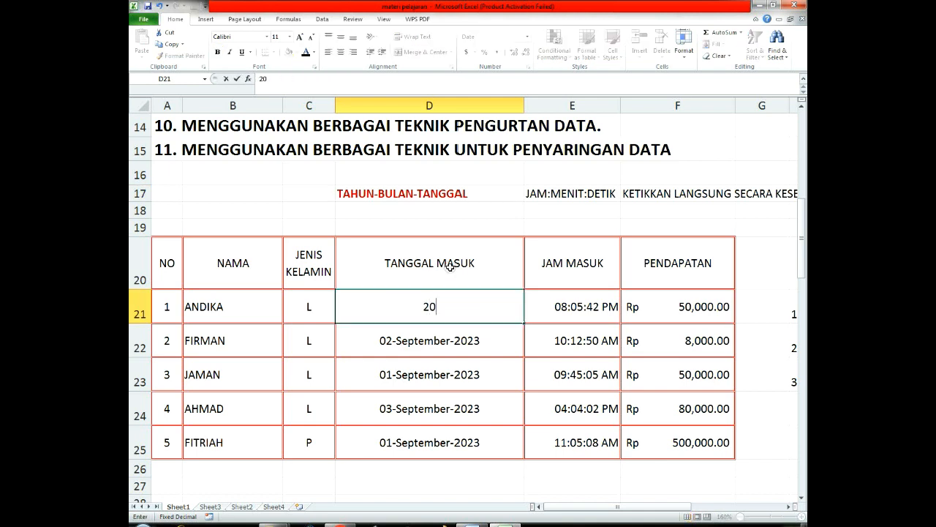
text(23-9-27)
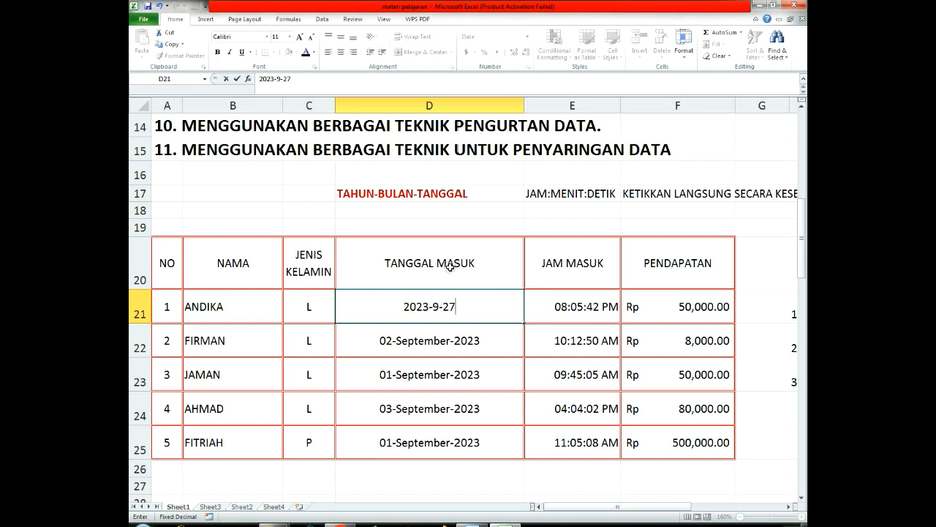
key(Return)
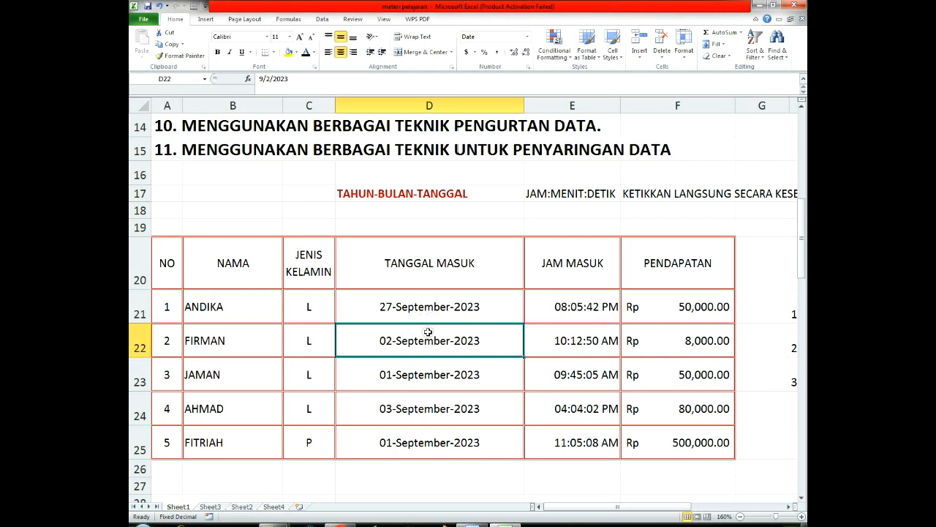
Step: Enter 2023-8-15 as the second row's entry date in cell D22
click(445, 306)
click(439, 336)
click(444, 303)
click(436, 339)
text(2)
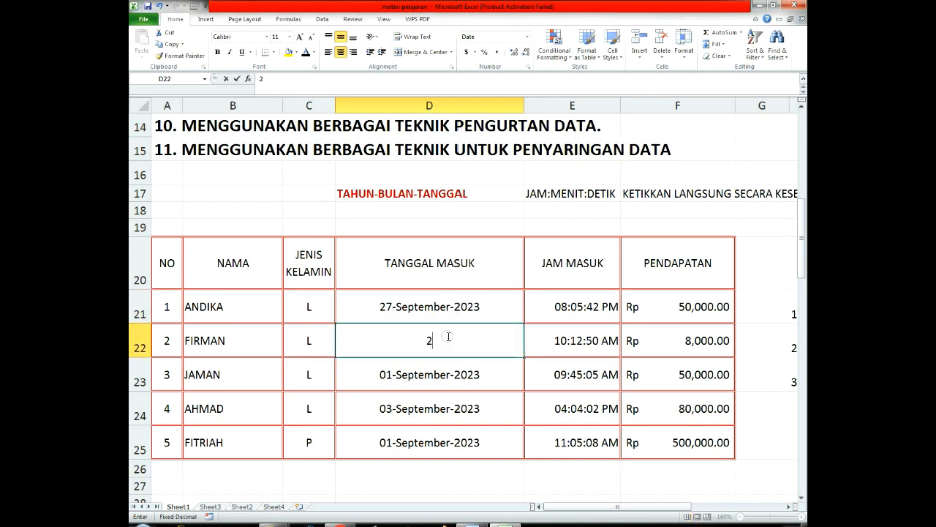
text(023-)
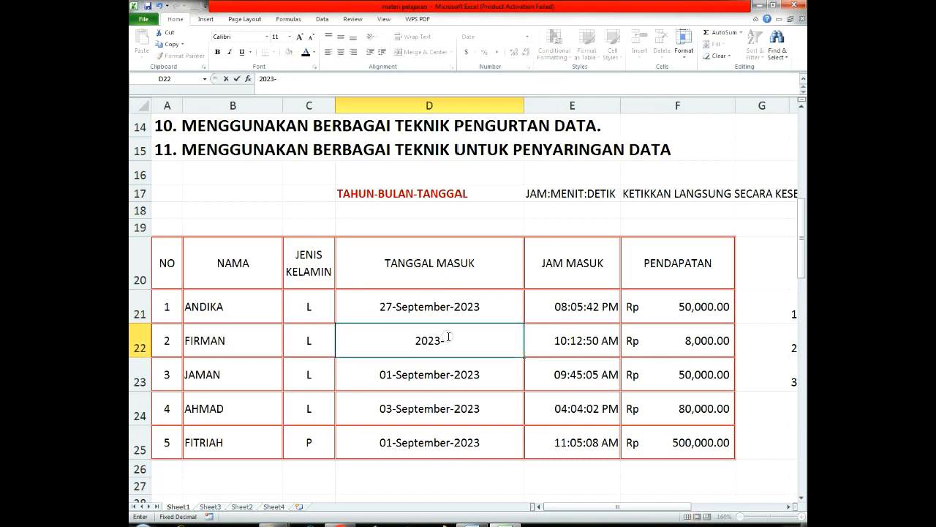
text(8-15)
key(Return)
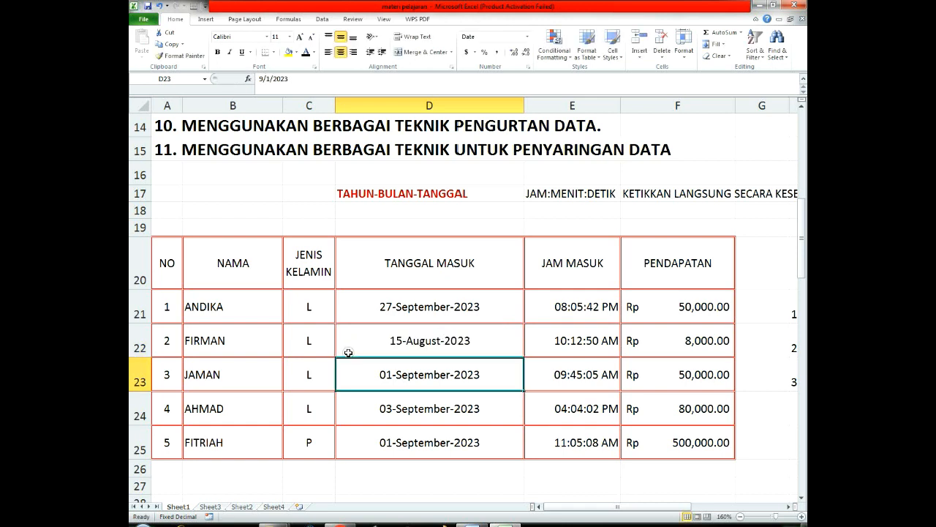
Step: Format the entry dates in D21 to D25 as Date with the Indonesian locale and the 14 Maret 2001 type
click(393, 311)
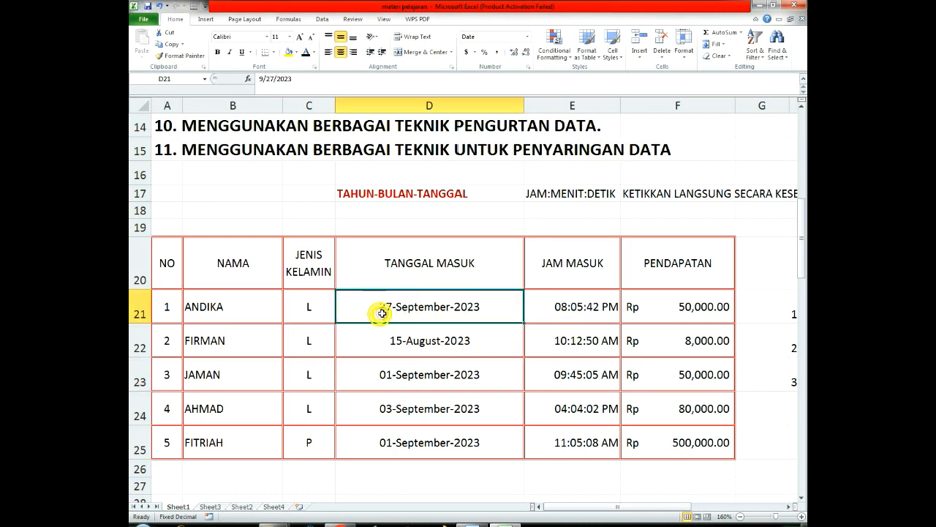
click(452, 361)
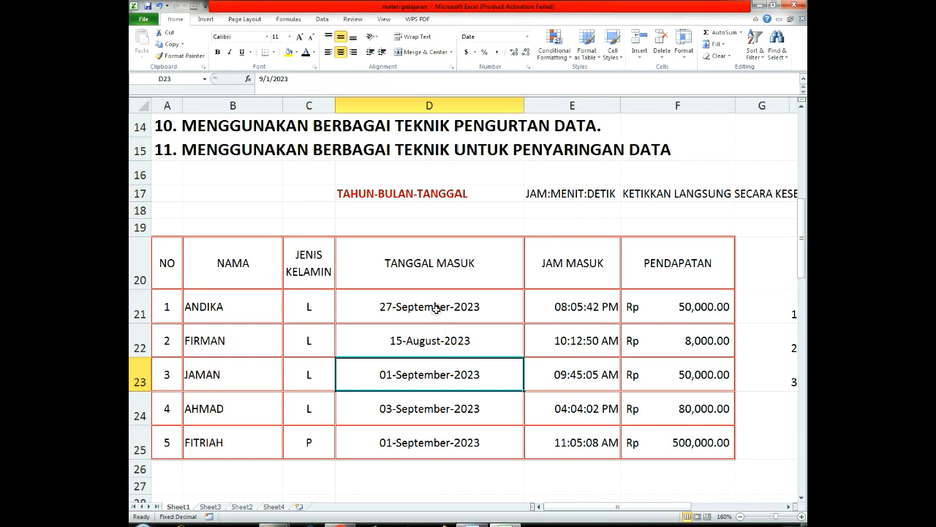
drag(438, 308, 429, 444)
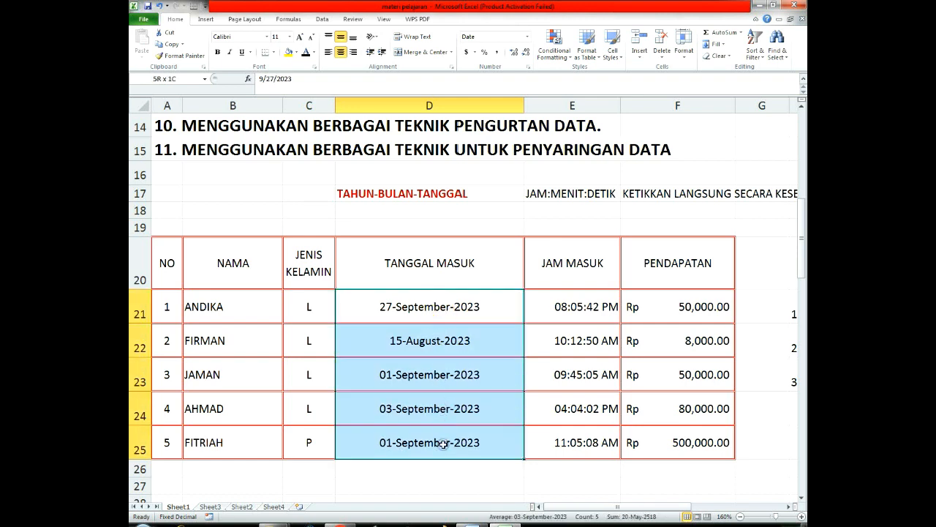
right_click(454, 349)
click(483, 307)
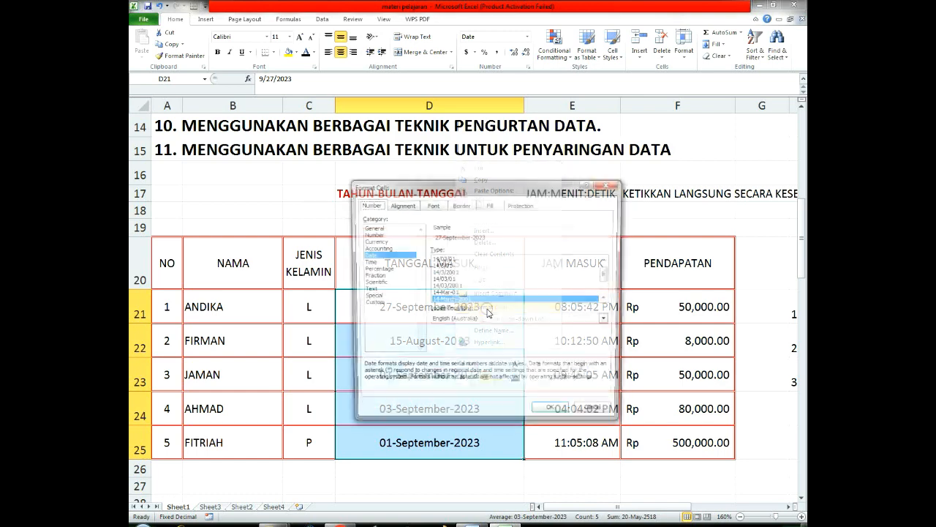
click(376, 256)
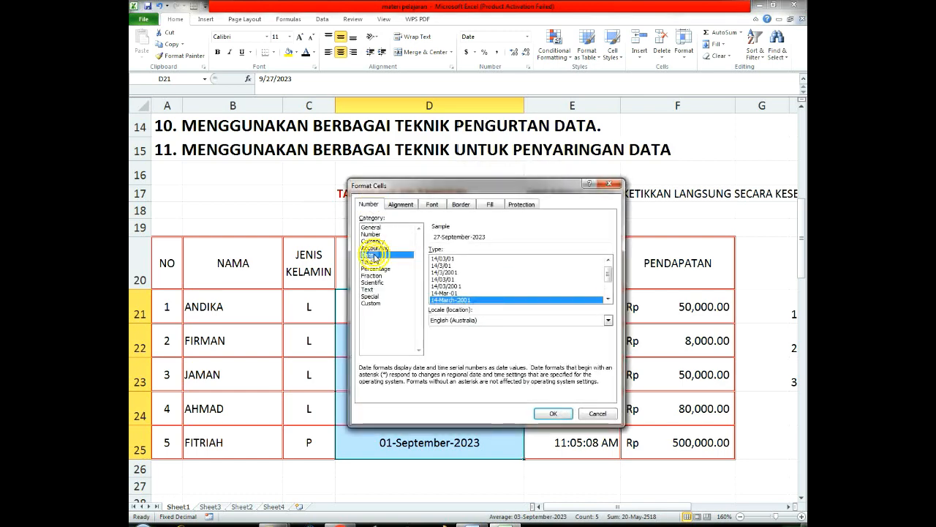
click(475, 322)
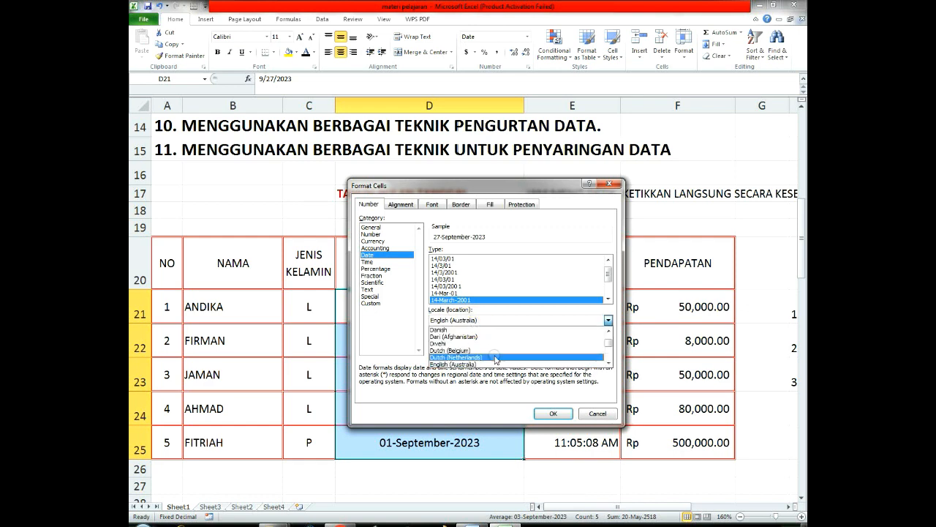
scroll(495, 359, down, 7)
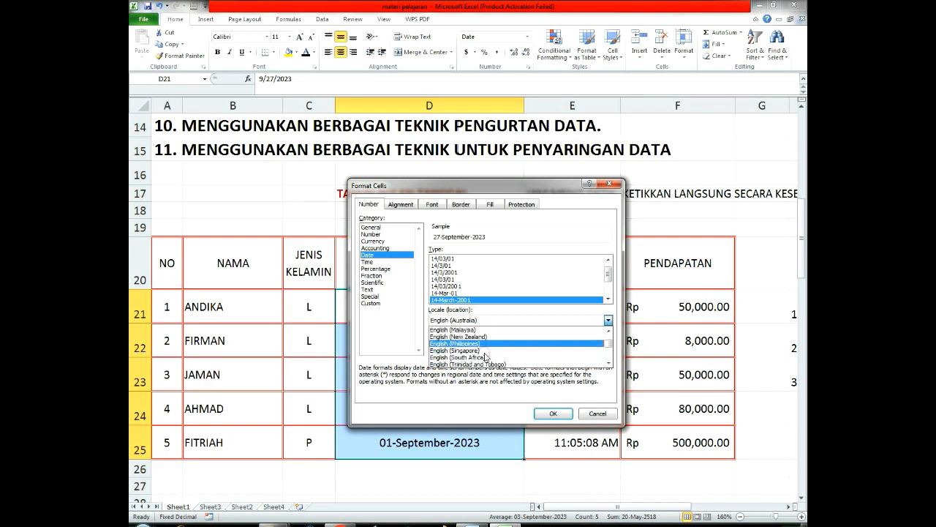
scroll(473, 355, down, 8)
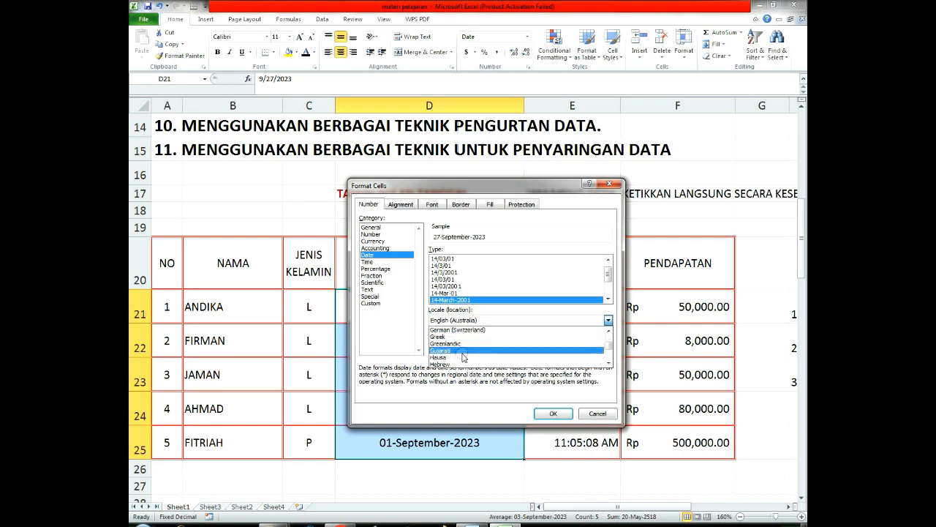
click(463, 357)
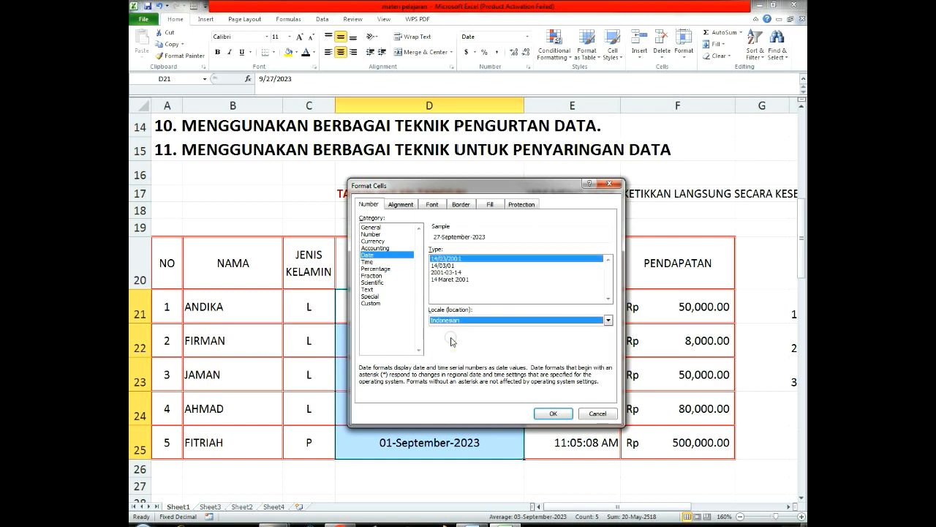
click(449, 280)
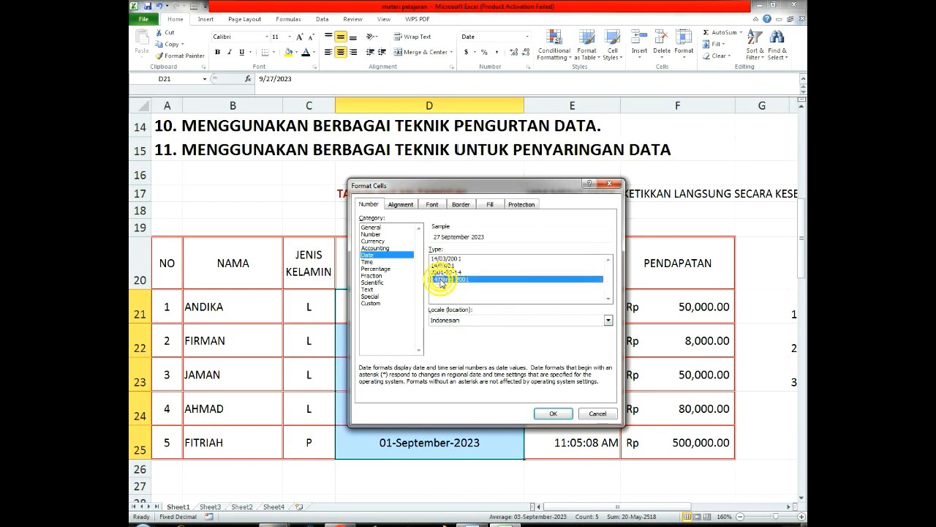
click(554, 413)
Step: Change the date type of D21 to D25 to the Indonesian 14/03/2001 format
drag(429, 306, 431, 344)
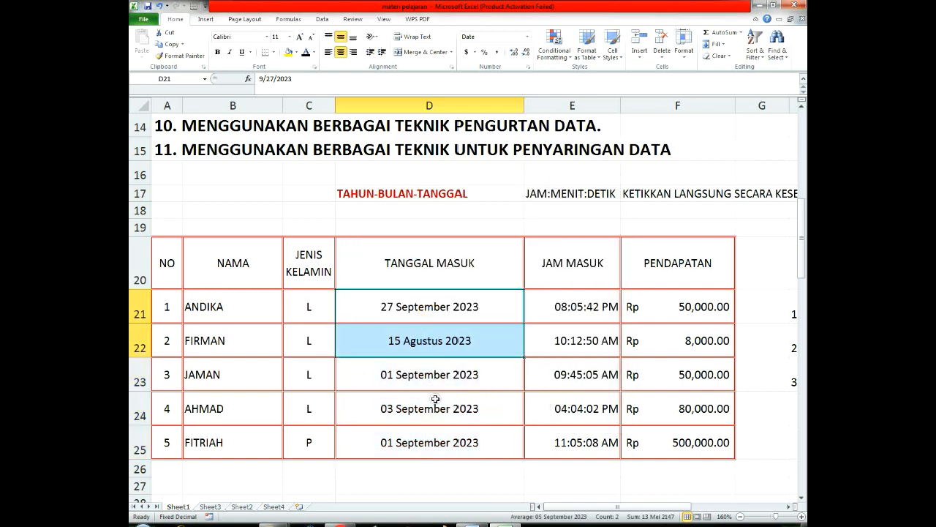
click(435, 398)
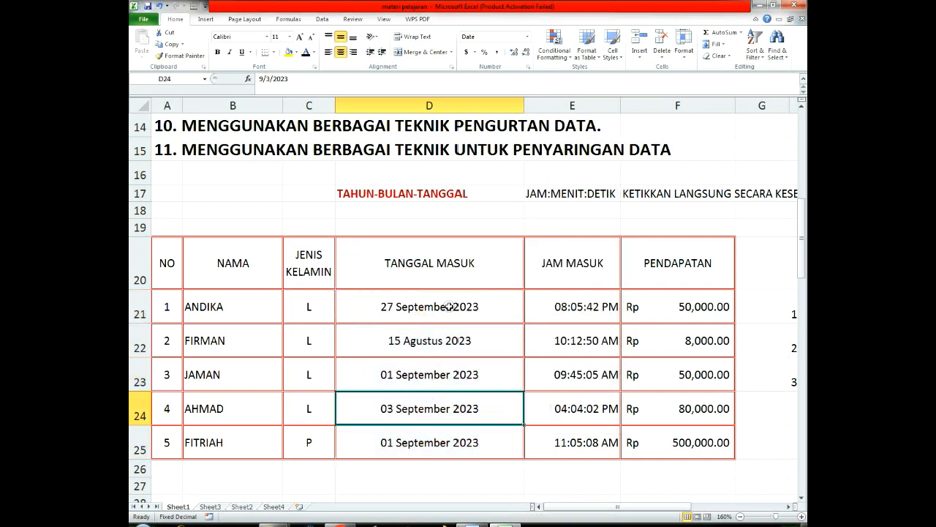
drag(449, 306, 447, 438)
right_click(422, 316)
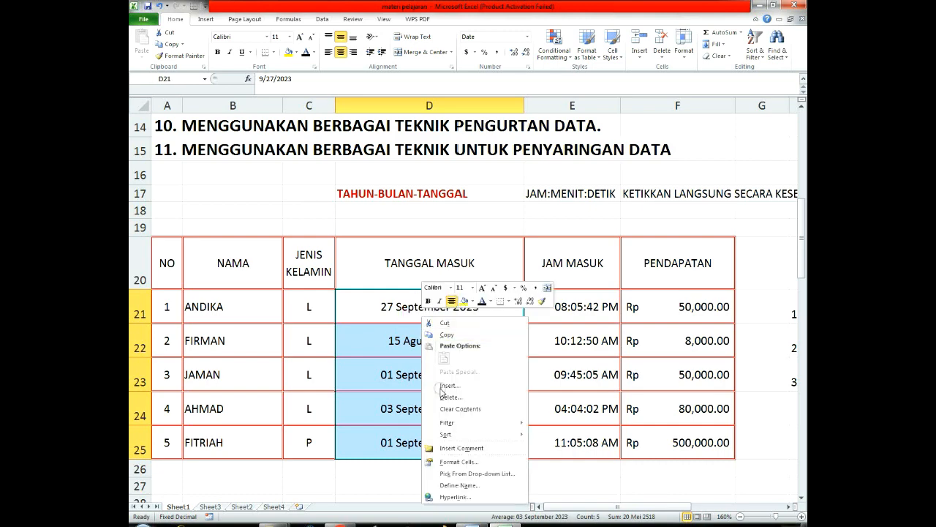
click(454, 461)
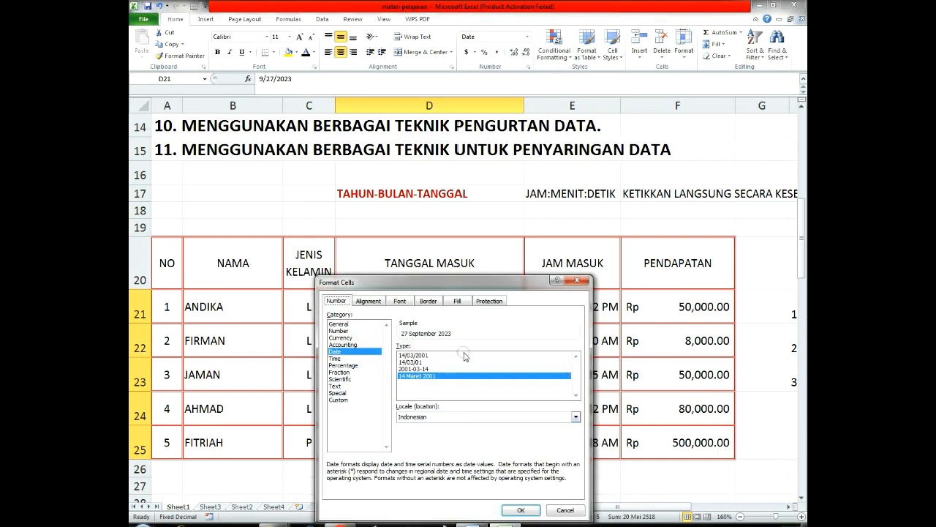
click(410, 355)
click(517, 510)
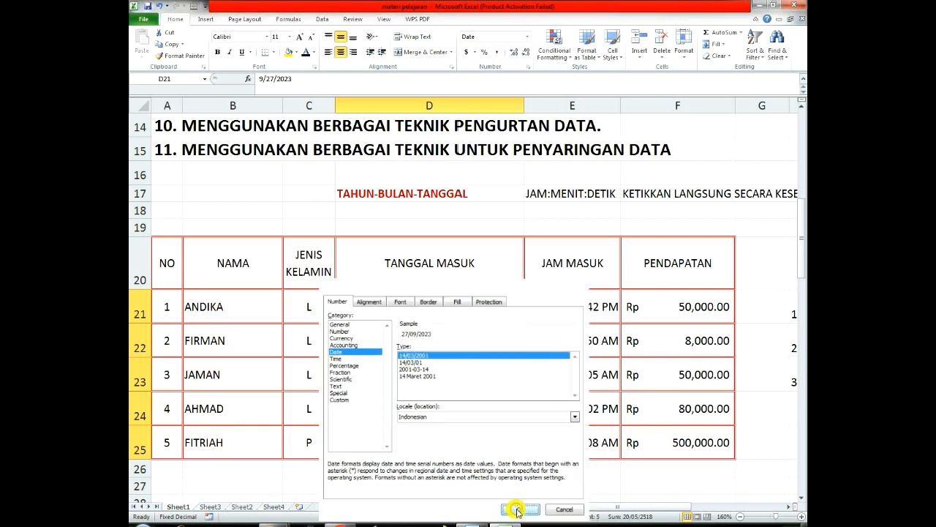
Step: Review the reformatted entry dates in D21 to D25 and the year-month-day hint in D17
click(460, 341)
drag(464, 310, 469, 425)
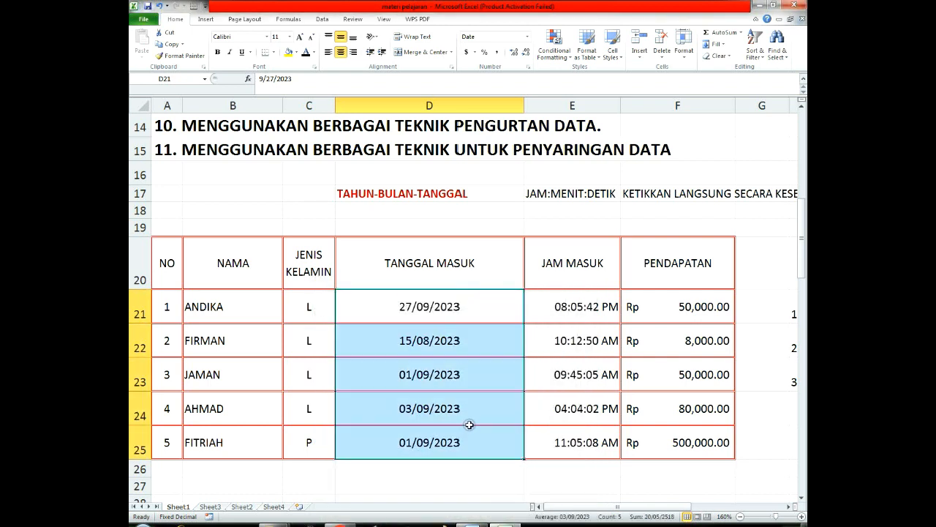
click(447, 376)
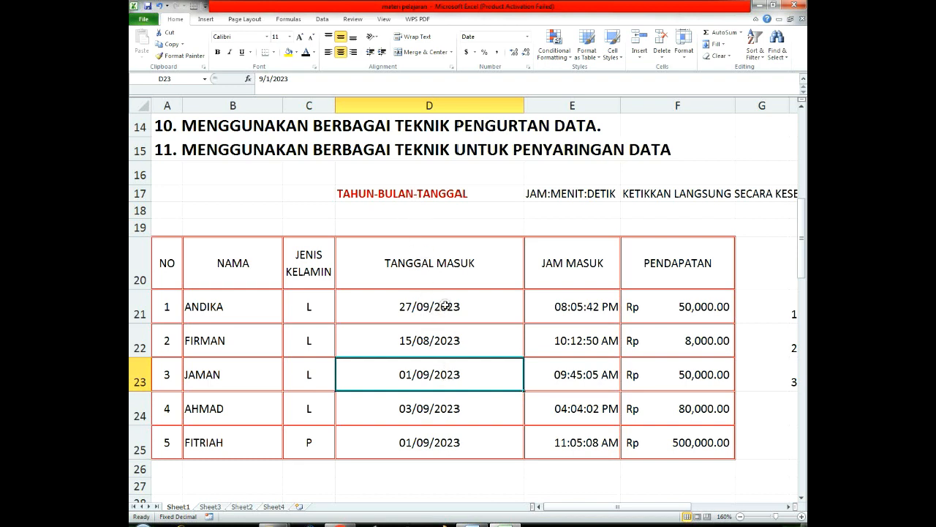
drag(439, 307, 460, 444)
click(470, 375)
click(360, 192)
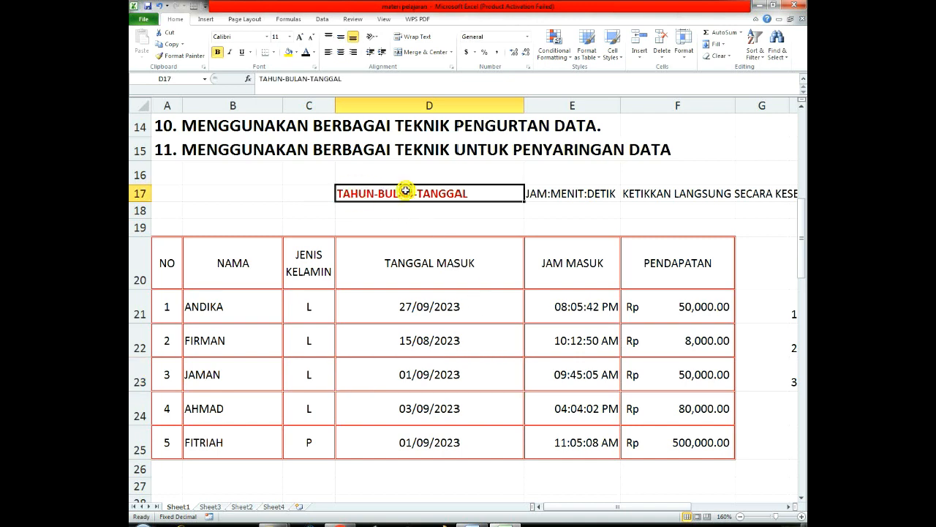
Step: Enter 7:15:50 as the first row's entry time in cell E21
click(600, 339)
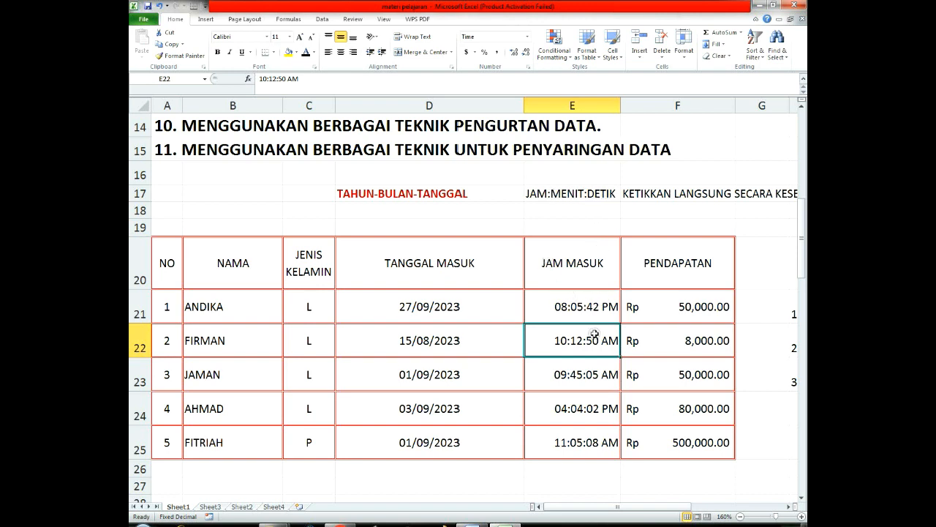
click(583, 306)
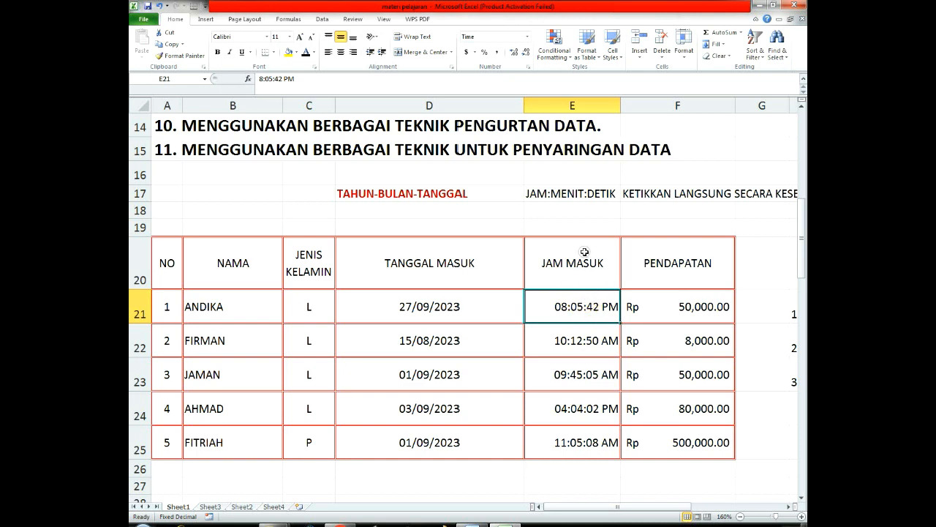
text(7)
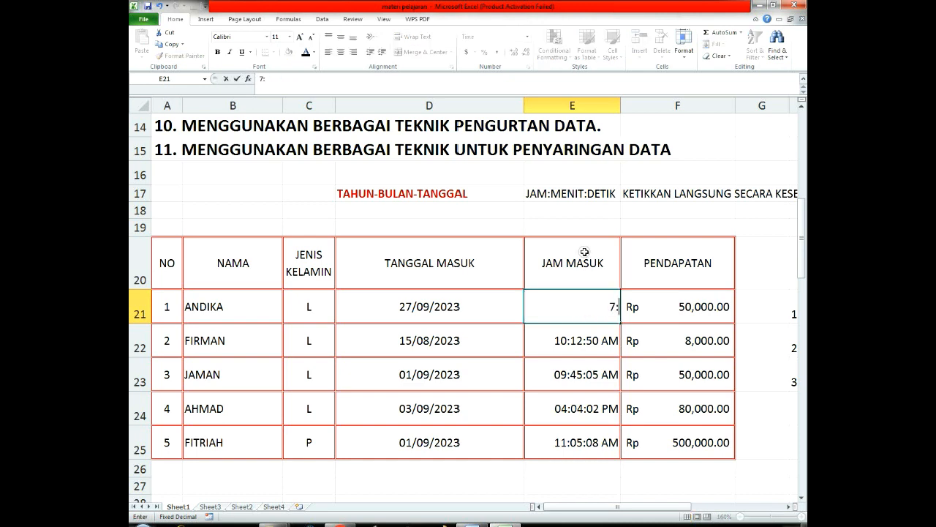
text(:15:50)
key(Return)
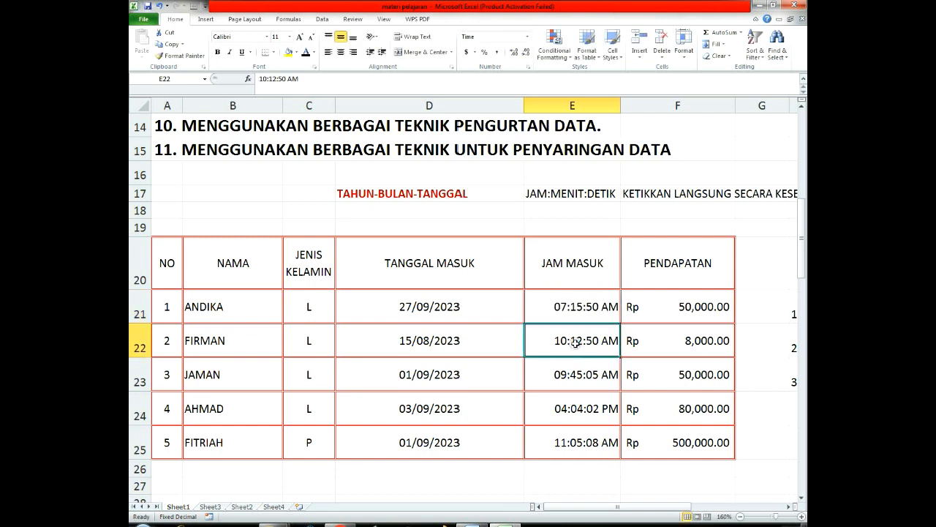
Step: Enter 18:5:60 as the second row's entry time in cell E22 and check the entry times in the column
text(18)
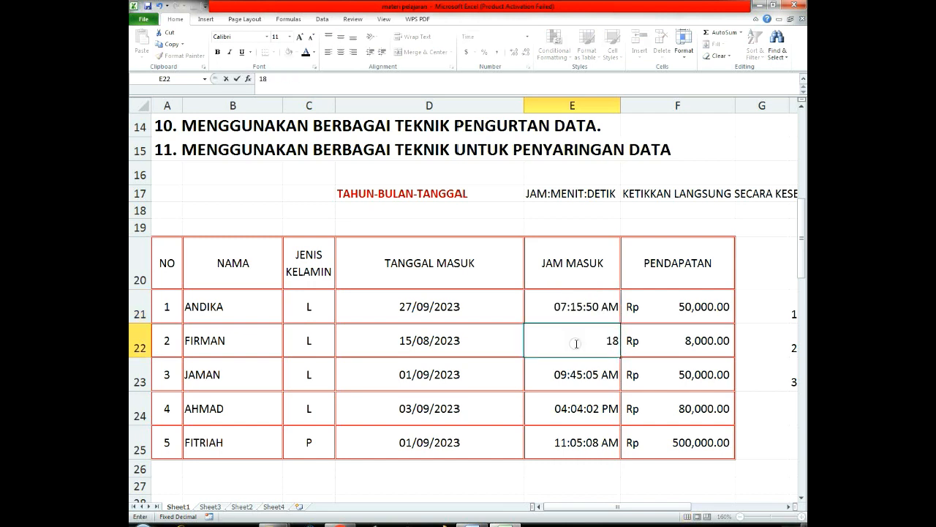
text(:5:60)
key(Return)
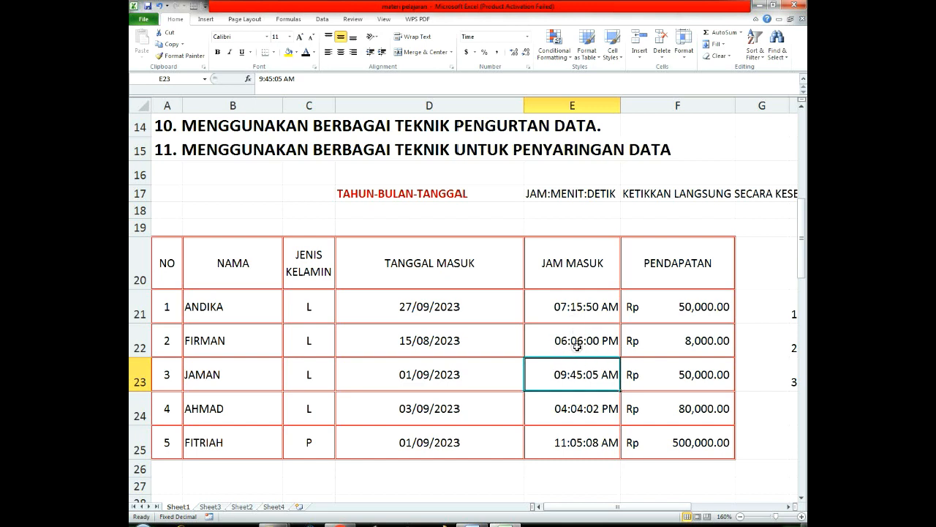
click(584, 341)
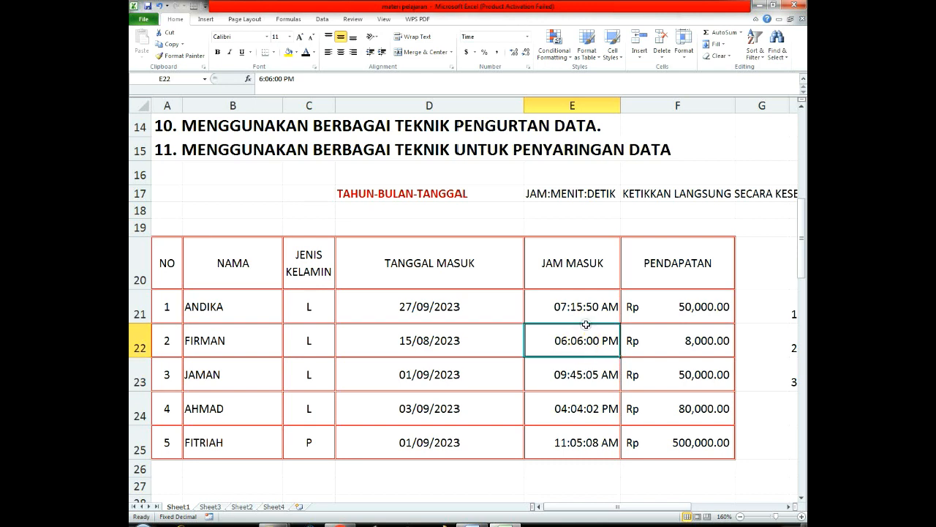
click(593, 306)
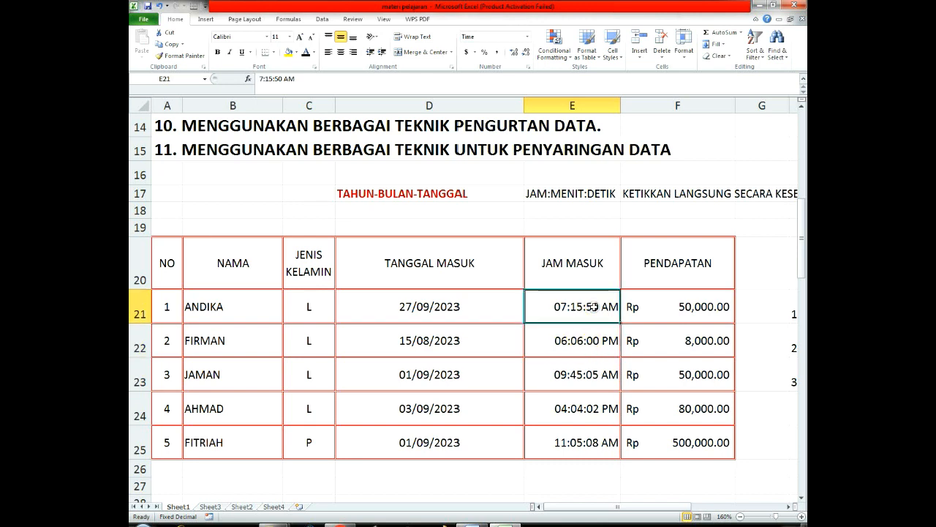
drag(594, 306, 600, 375)
click(591, 441)
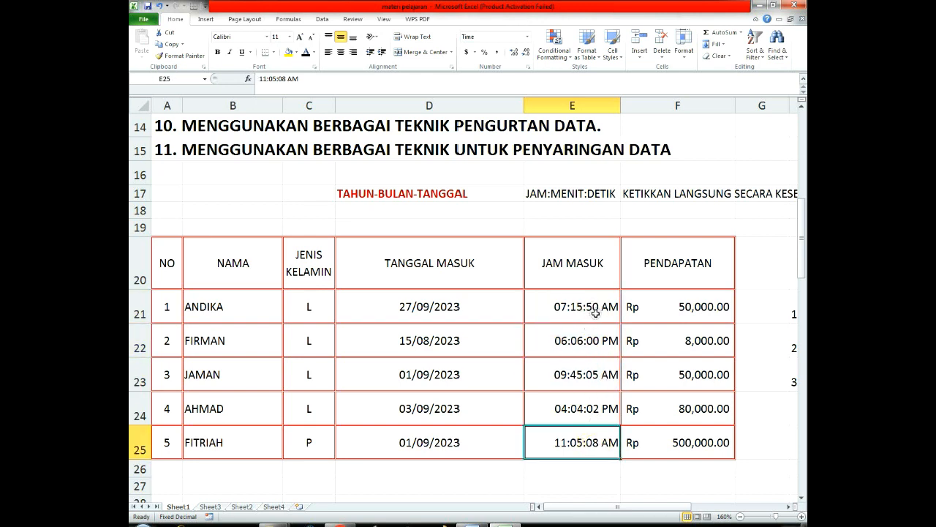
Step: Format the entry times in E21 to E25 as Time with the Indonesian locale and the second 13:30:55 type
drag(595, 313, 616, 438)
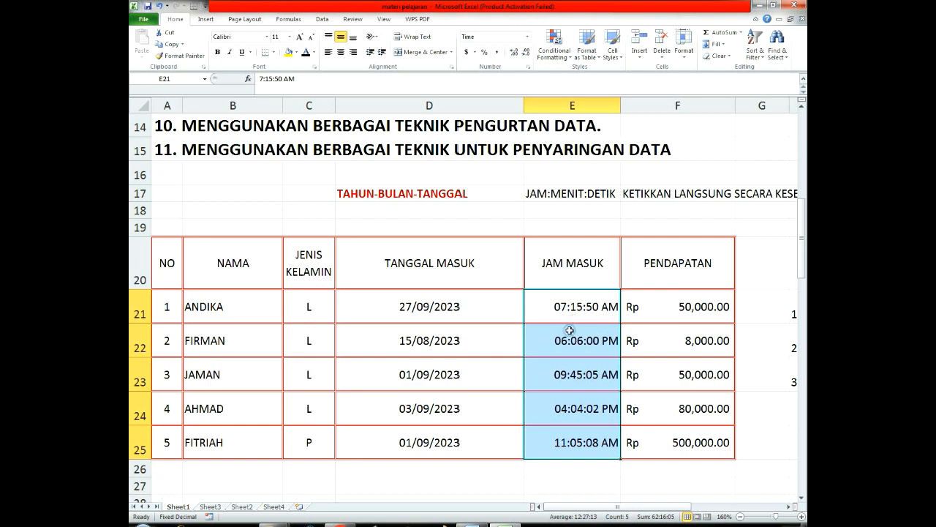
right_click(569, 331)
click(537, 305)
drag(568, 305, 567, 439)
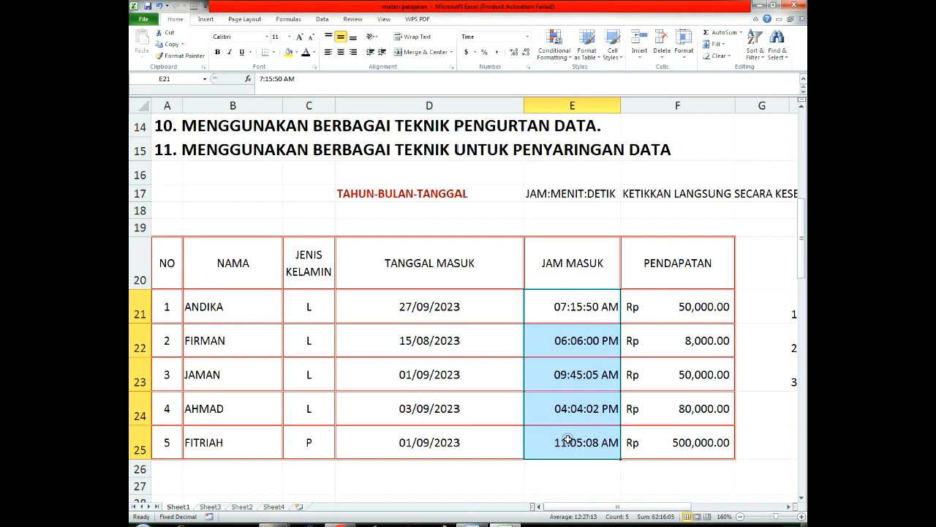
right_click(590, 341)
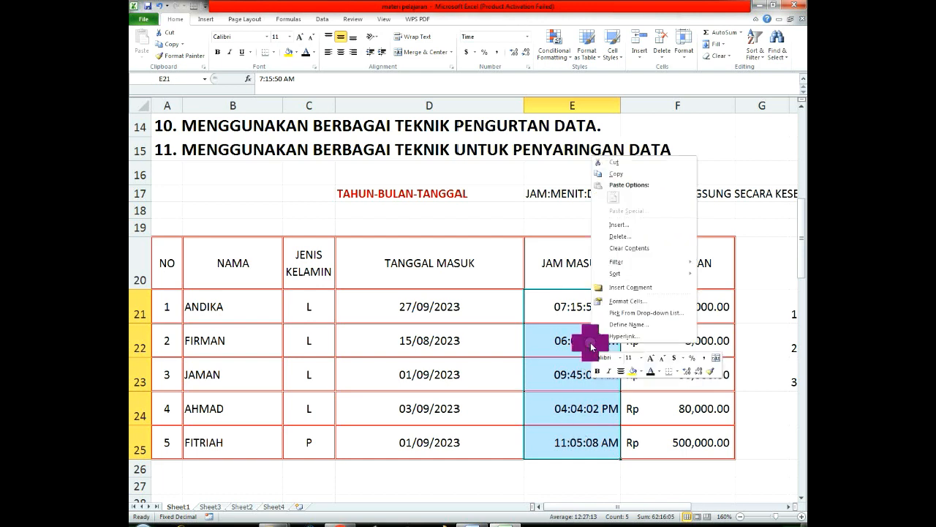
click(613, 300)
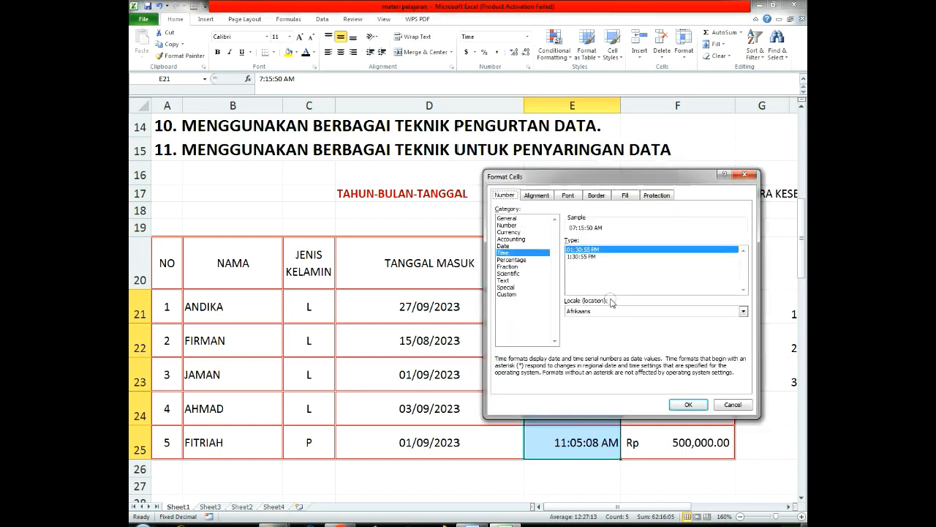
click(505, 247)
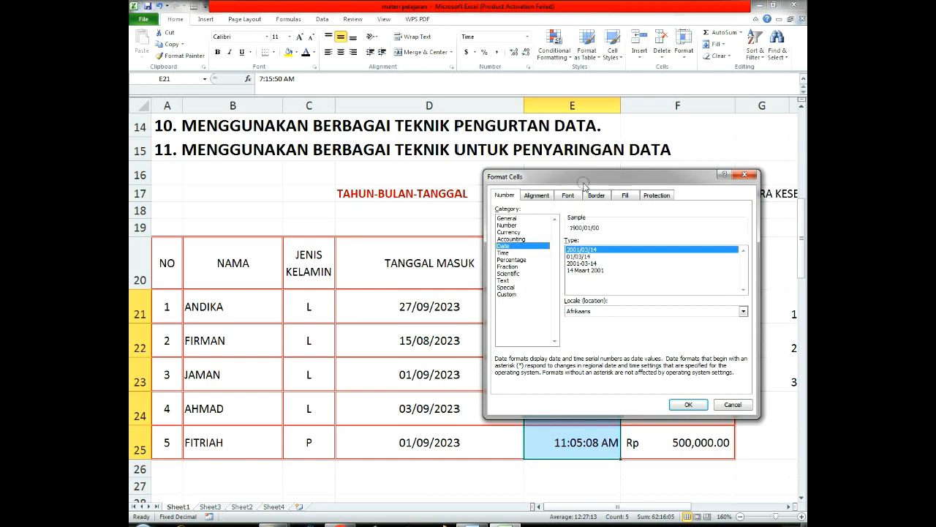
drag(588, 180, 524, 155)
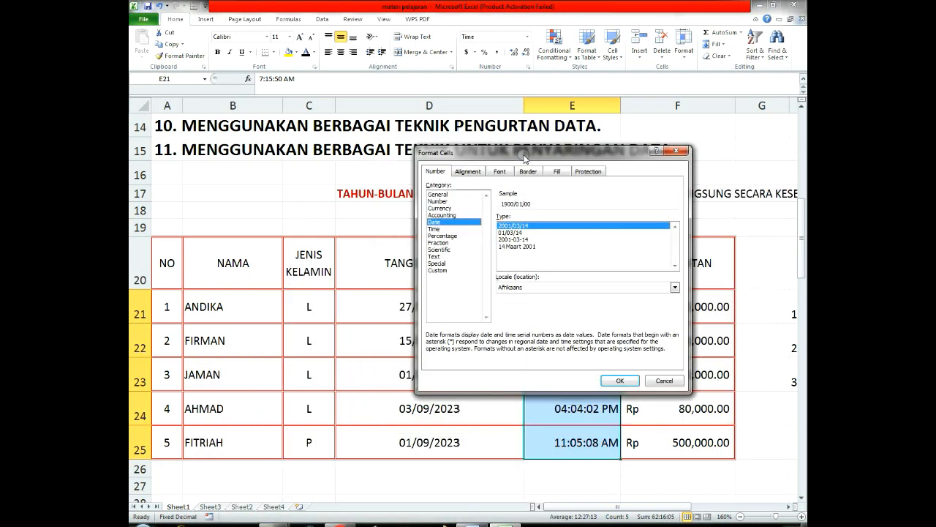
click(435, 229)
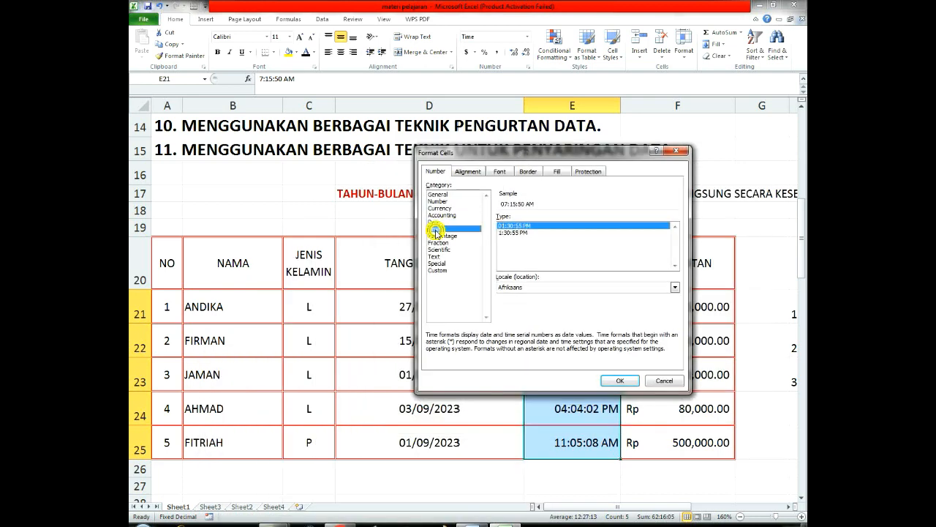
click(537, 287)
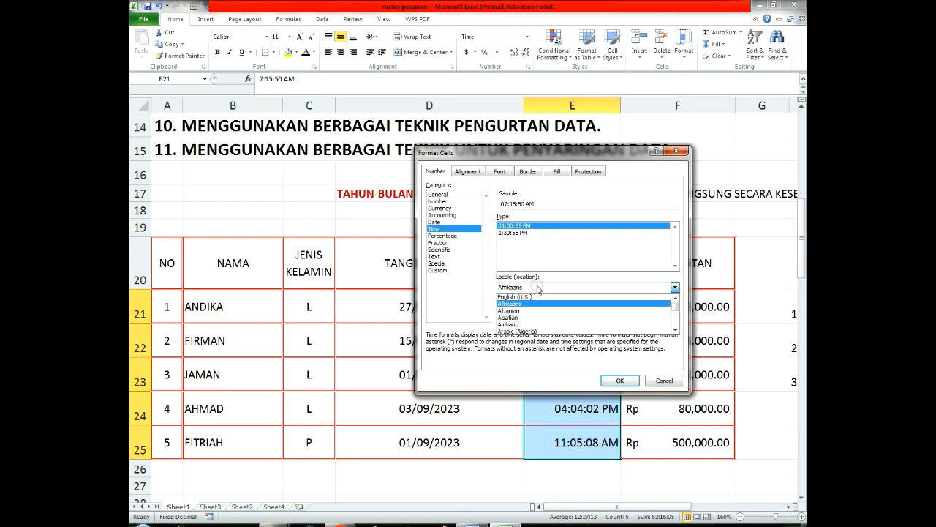
scroll(677, 304, down, 2)
drag(680, 305, 676, 329)
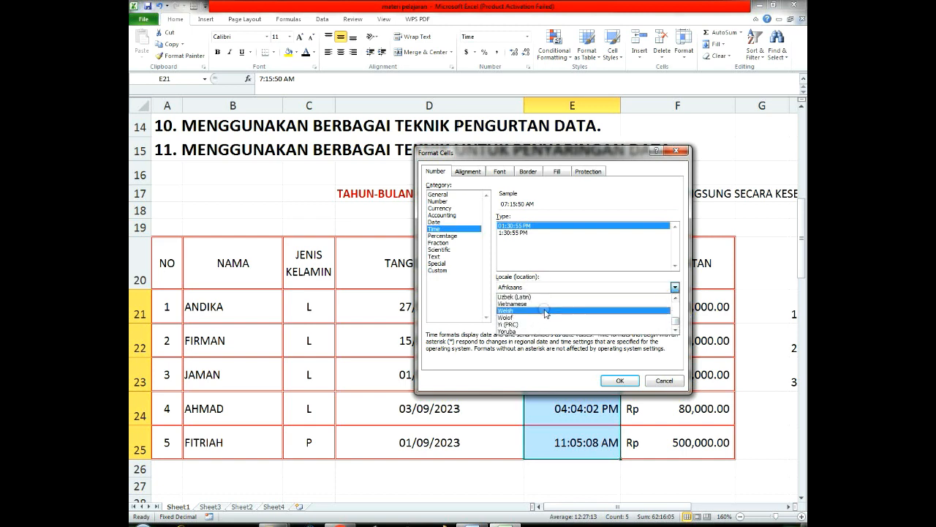
scroll(535, 308, up, 3)
scroll(536, 308, up, 10)
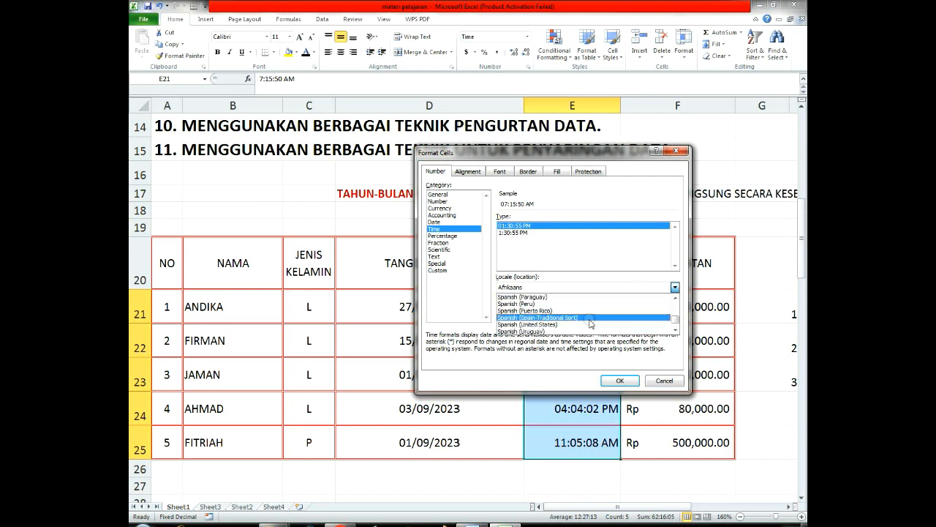
drag(674, 318, 674, 314)
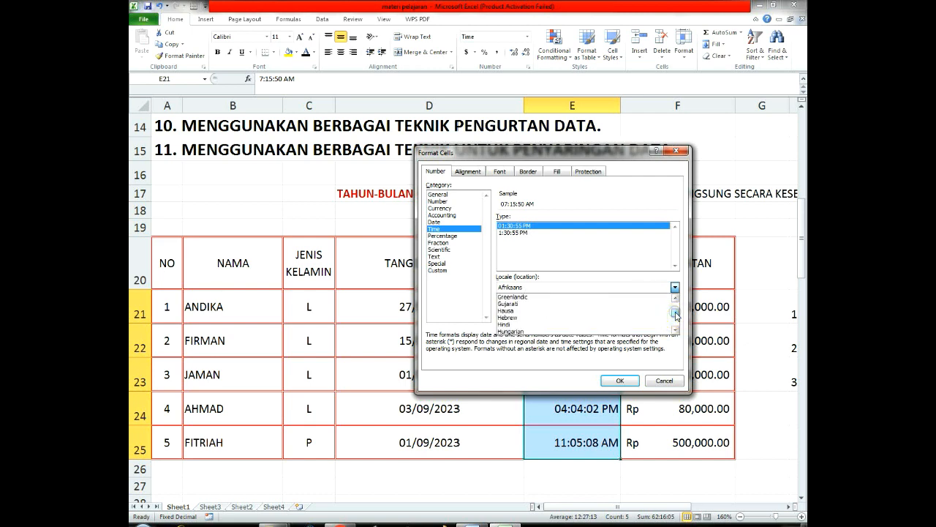
scroll(555, 329, down, 2)
scroll(556, 331, down, 3)
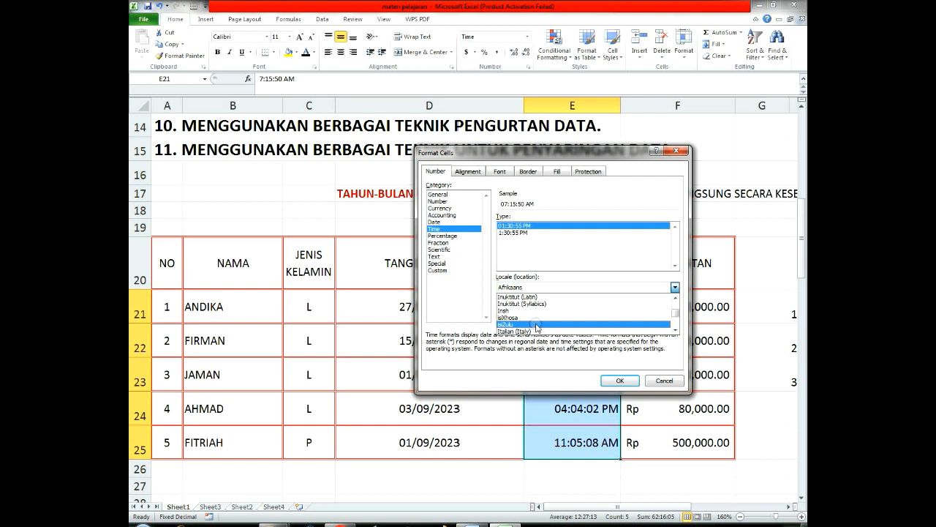
scroll(534, 327, up, 2)
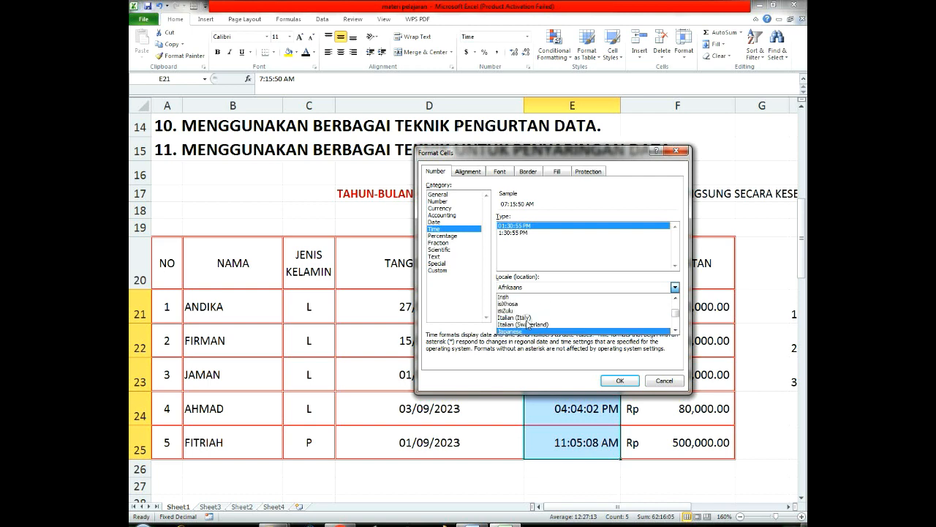
scroll(526, 324, up, 2)
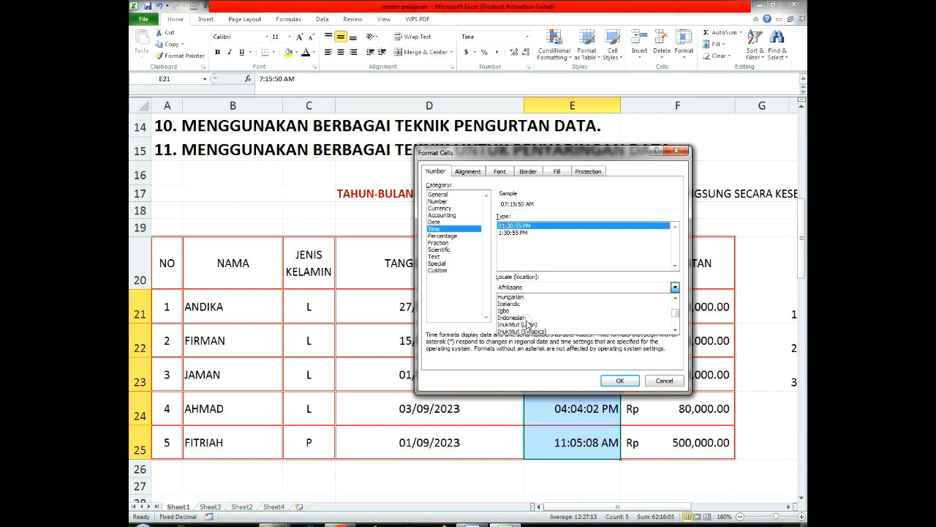
click(526, 324)
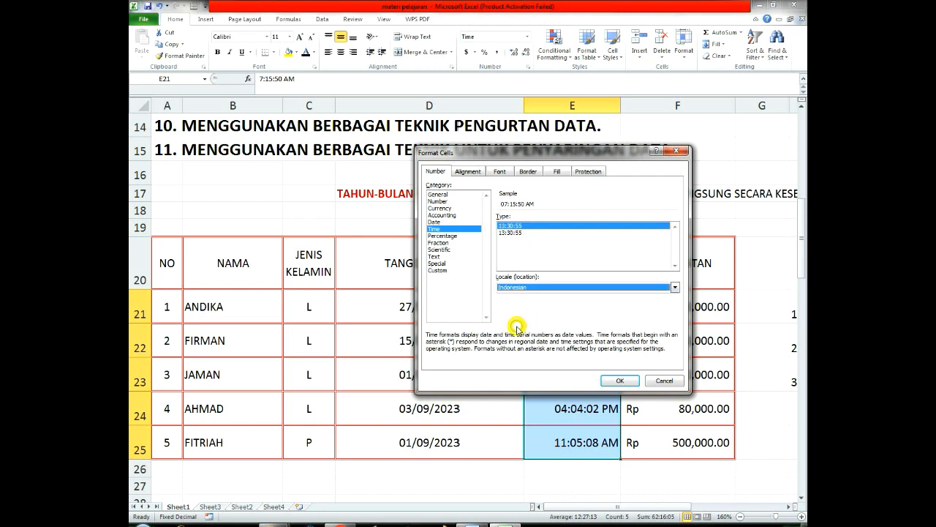
click(512, 232)
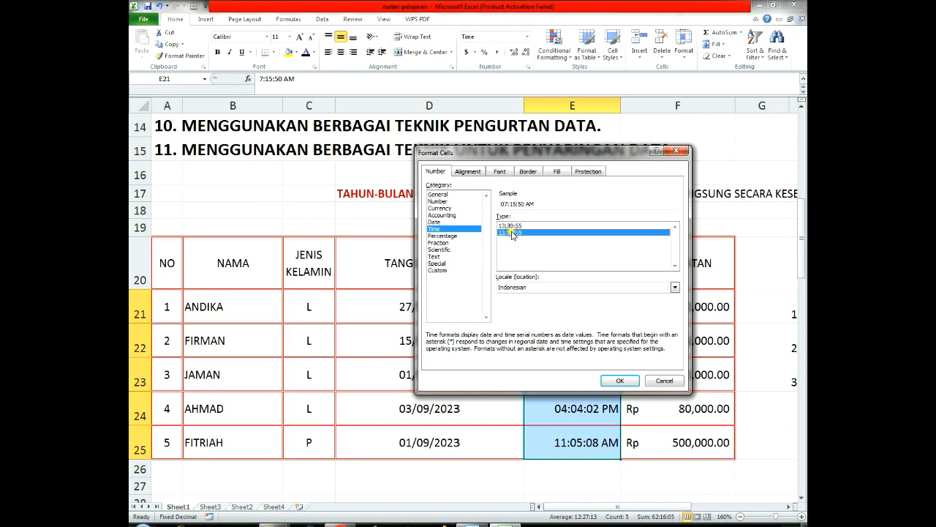
click(619, 380)
Step: Review the reformatted entry times in E21 to E25, undoing and redoing the format change to compare both displays
click(586, 286)
drag(586, 286, 591, 438)
click(583, 412)
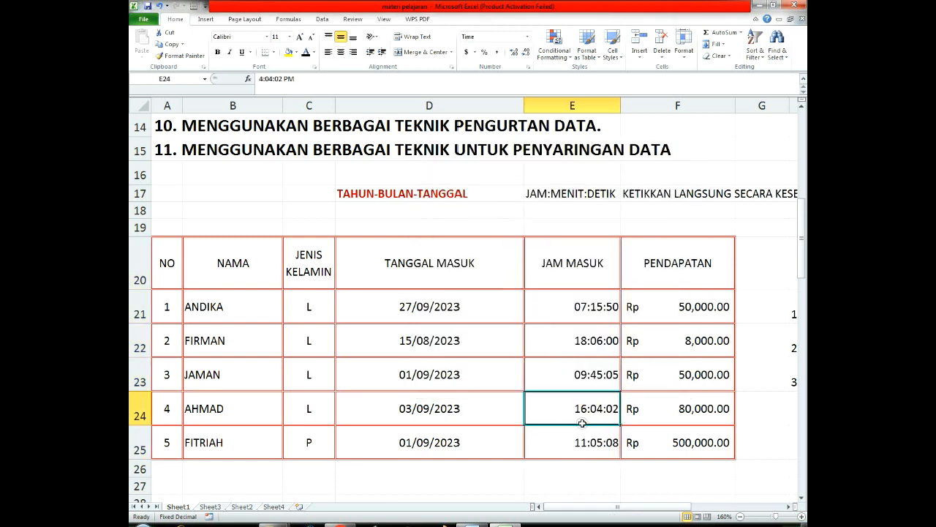
click(582, 341)
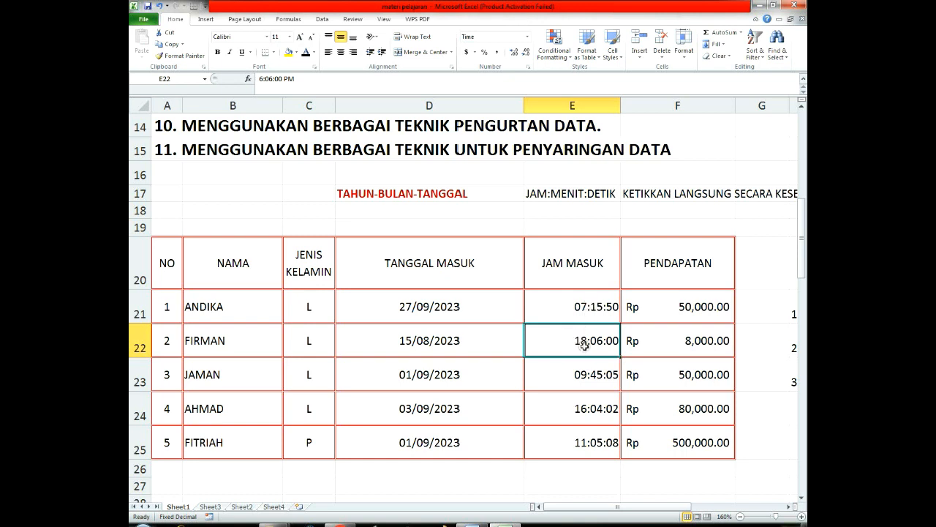
key(ctrl+z)
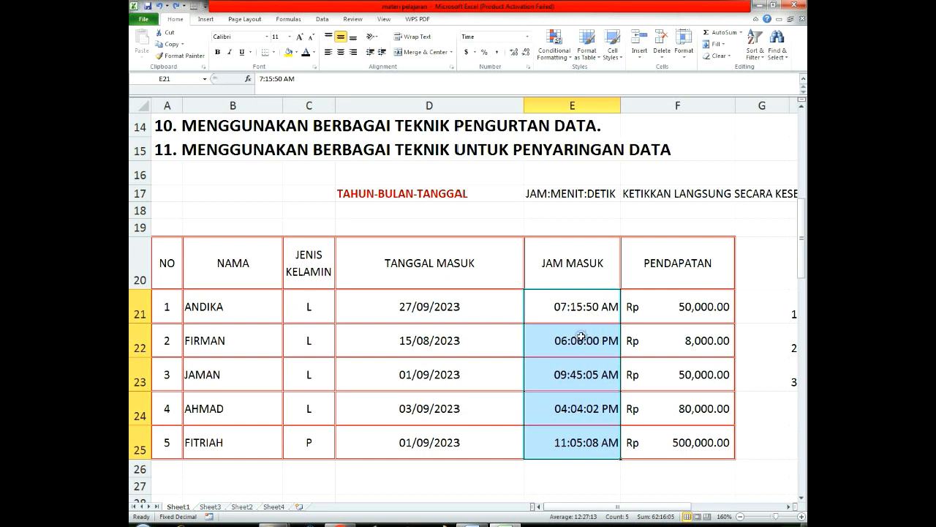
key(ctrl+y)
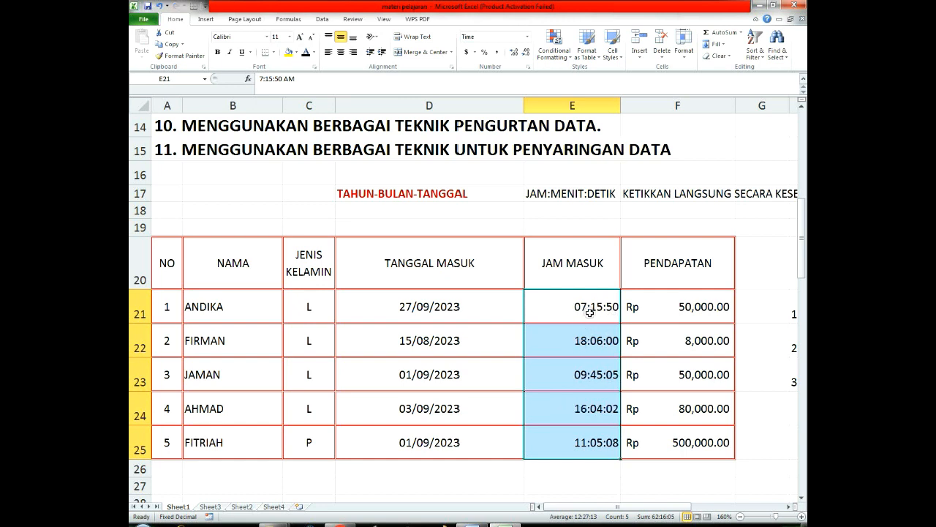
Step: Format the entry times in E21 to E25 as Time with the English (U.S.) locale and the 1:30:55 PM type
drag(589, 311, 596, 439)
right_click(594, 343)
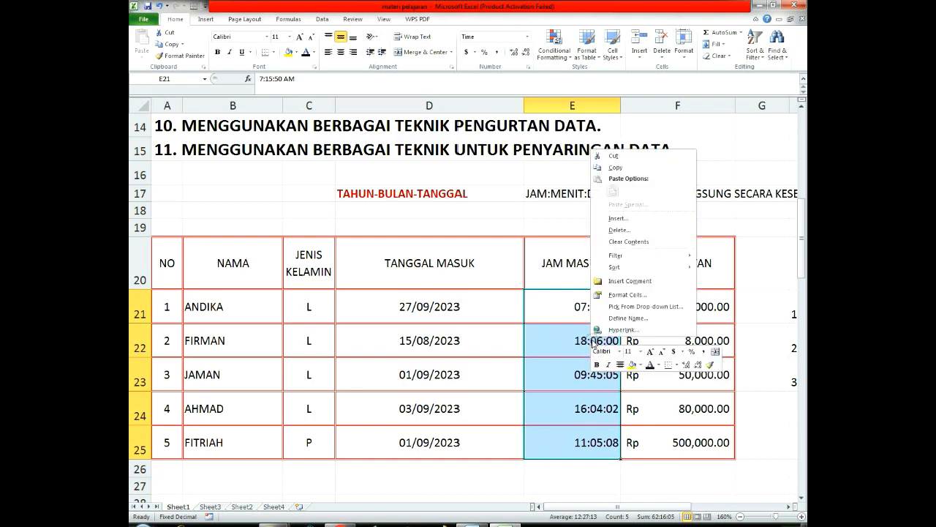
click(620, 295)
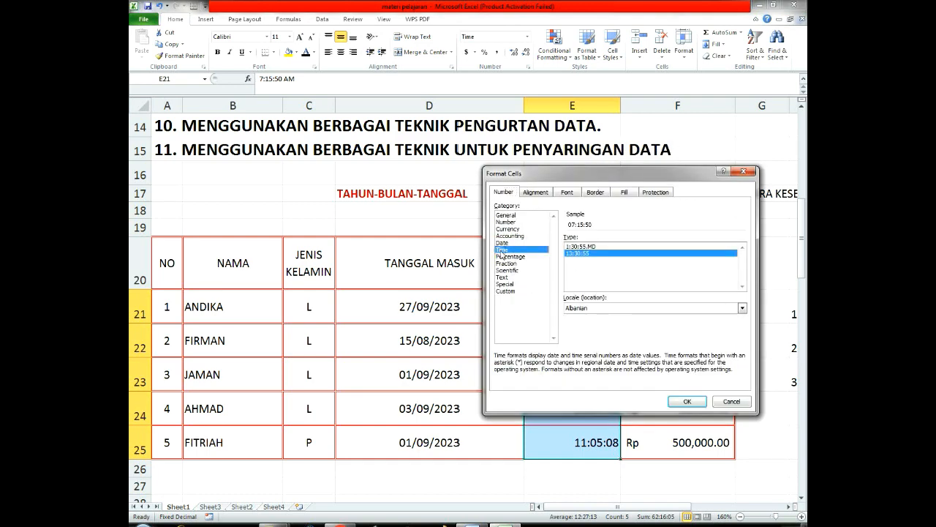
click(591, 309)
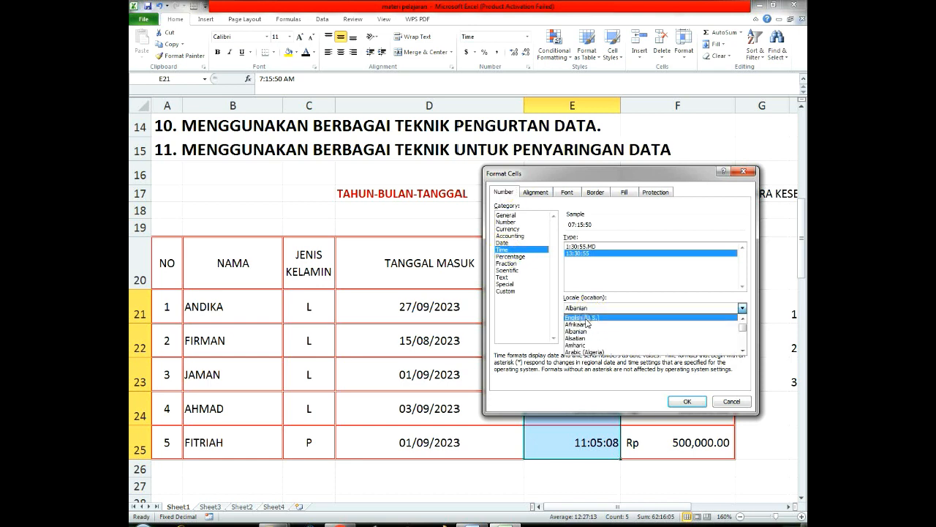
click(585, 319)
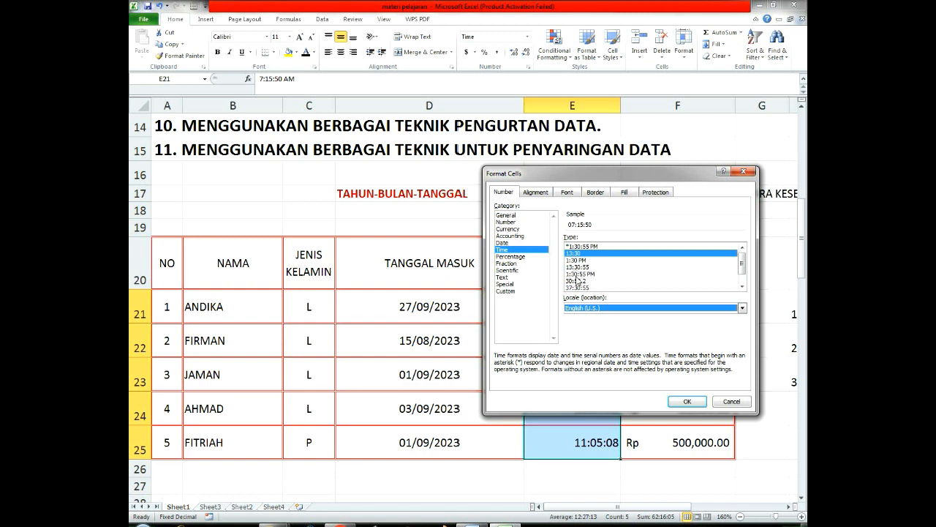
click(577, 274)
scroll(591, 282, down, 1)
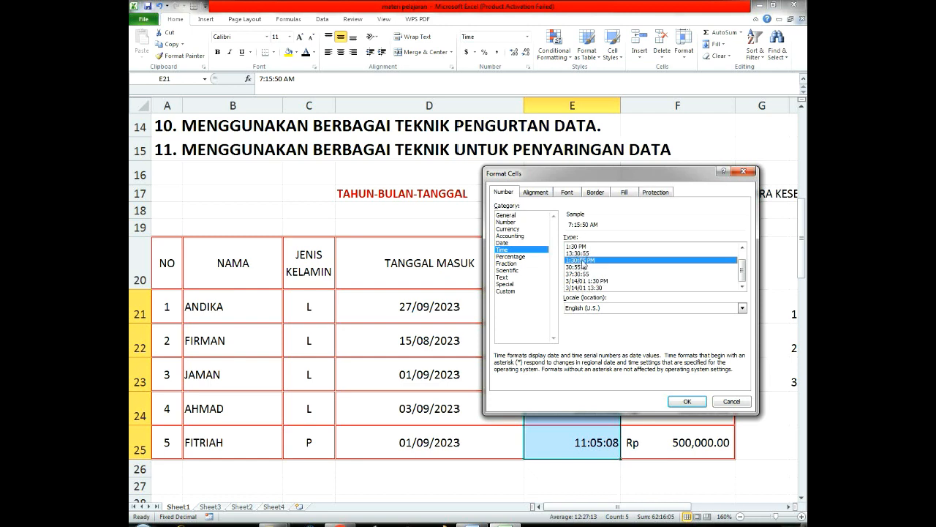
click(687, 401)
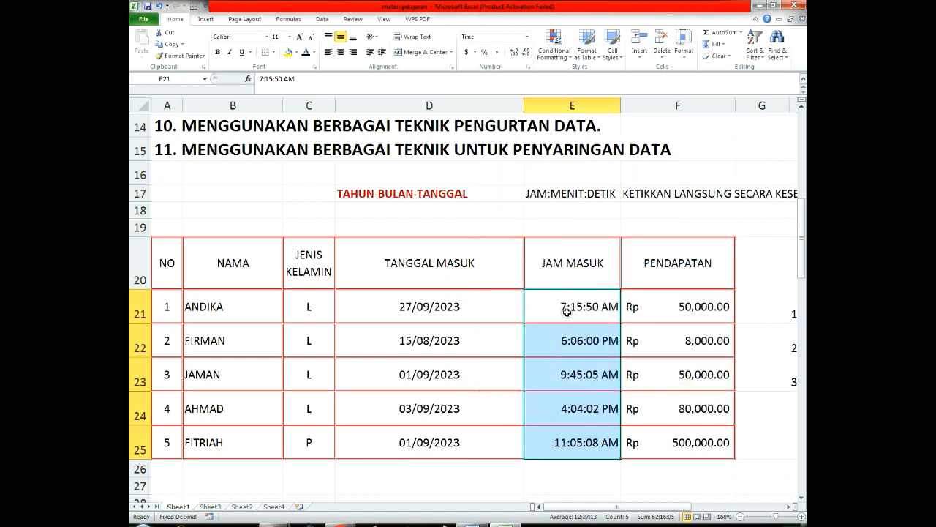
drag(570, 307, 581, 438)
click(670, 307)
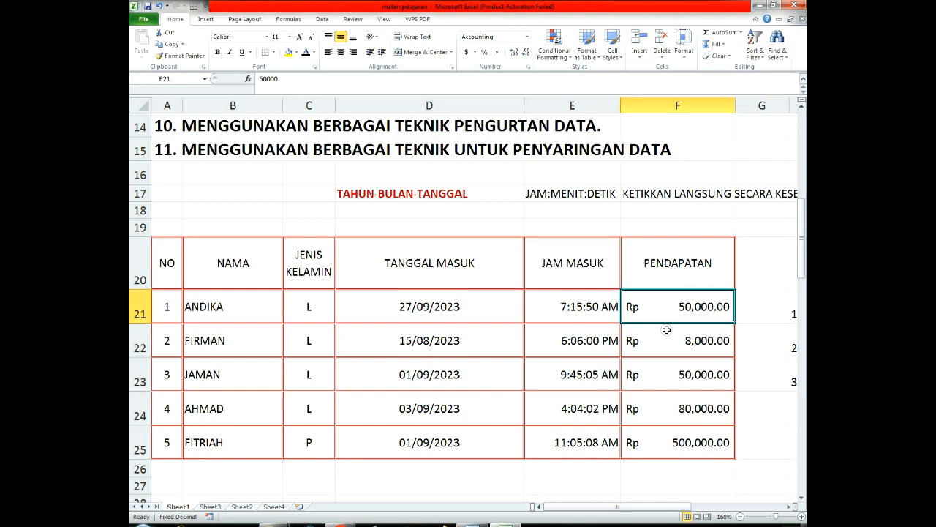
Step: Enter 50,000 with a thousands separator in cell G21 beside the income column and clear it again
scroll(743, 327, down, 1)
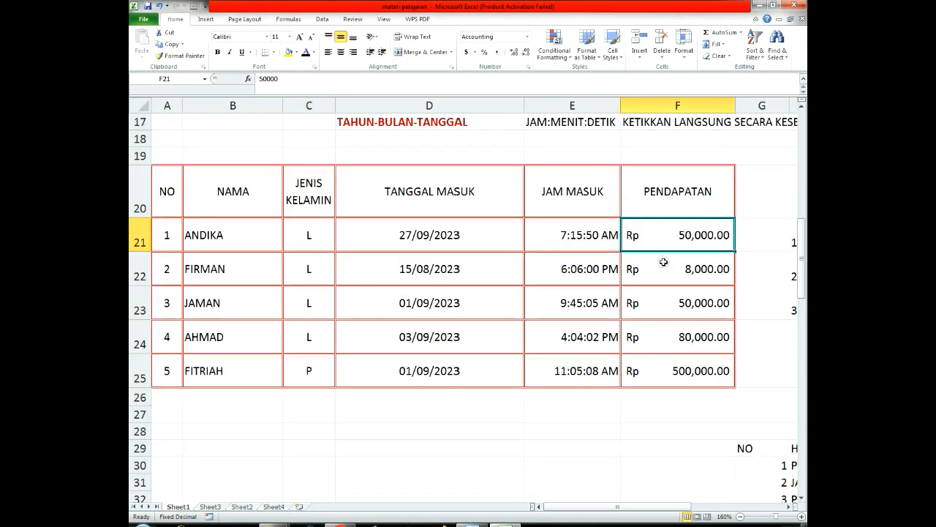
drag(658, 506, 714, 504)
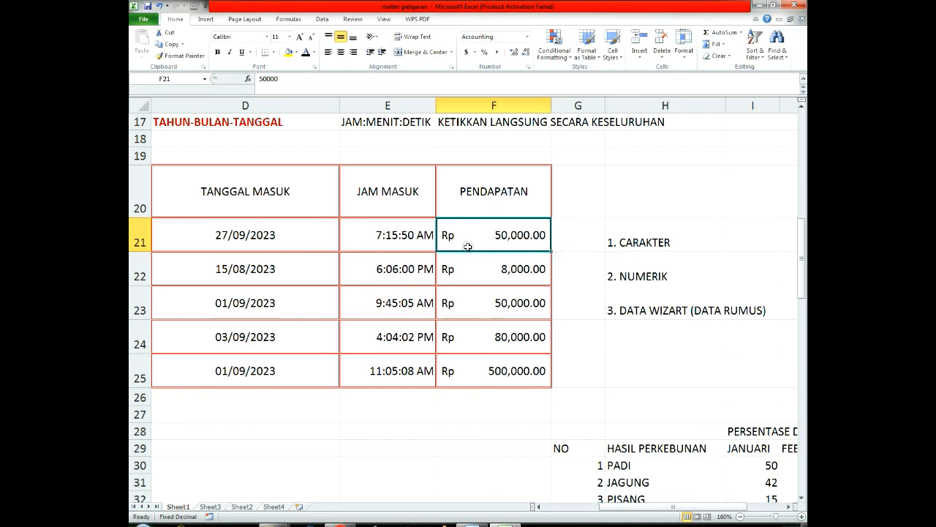
click(575, 237)
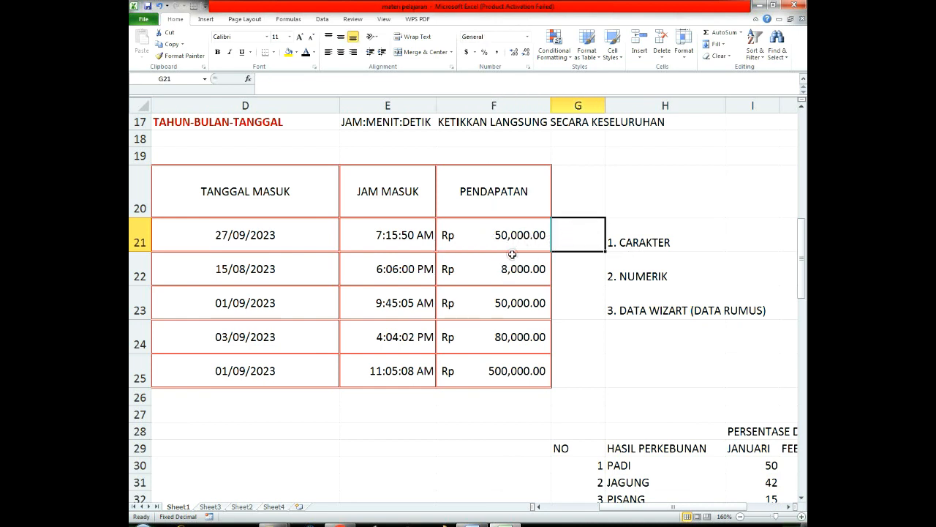
click(588, 258)
click(585, 236)
text(50,000)
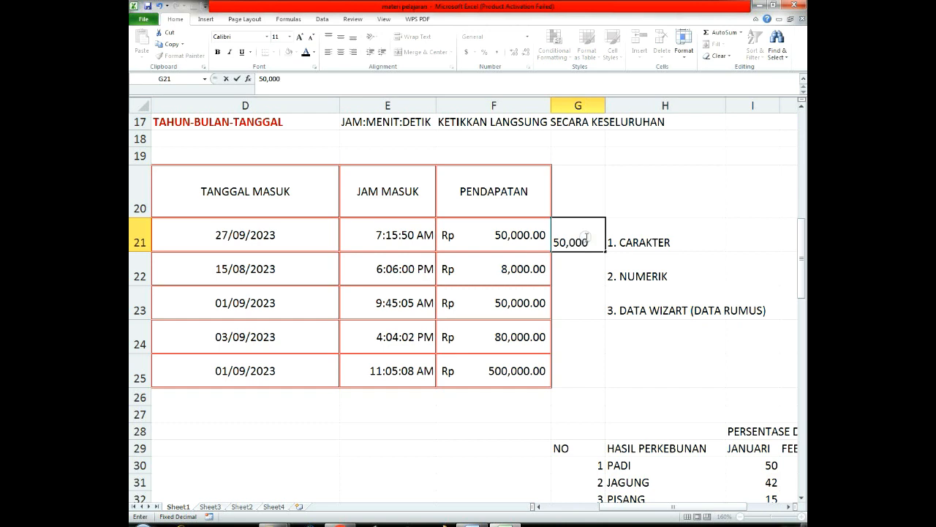
key(Return)
key(Up)
key(Delete)
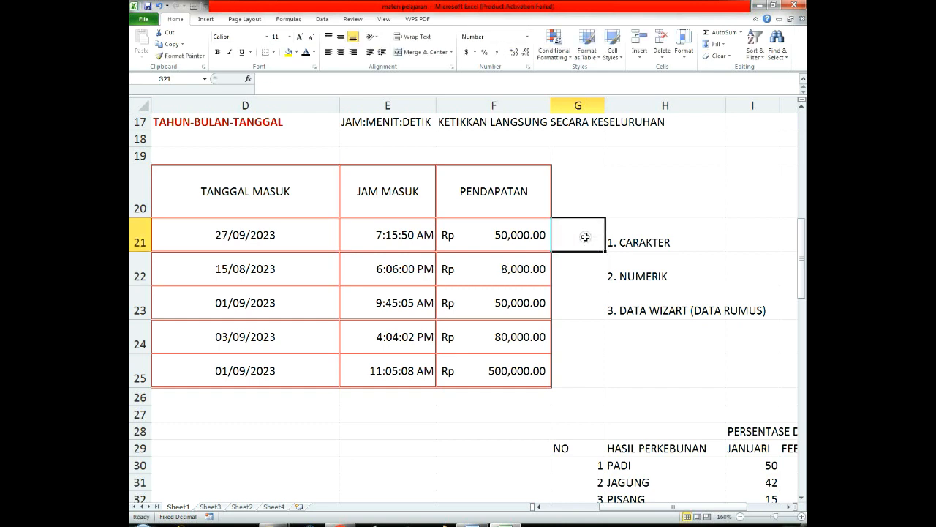
Step: Enter 50000 in cell G21 and 8000 in cell G22 without any separators
key(Up)
key(Down)
text(5)
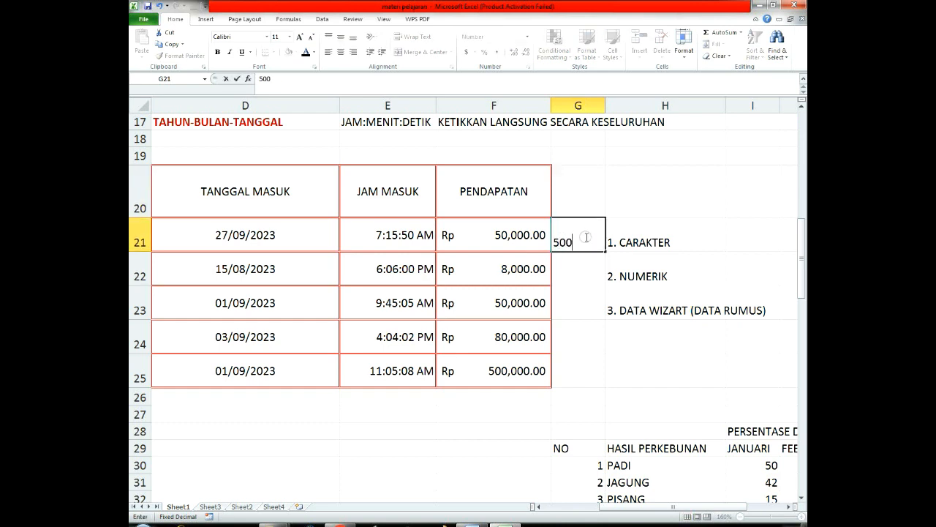
key(Return)
text(8)
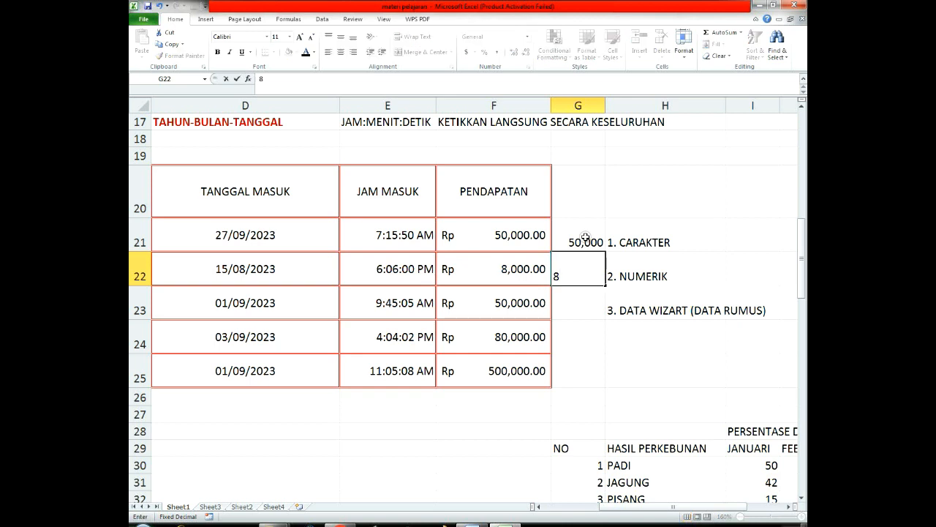
text(000)
key(BackSpace)
key(Return)
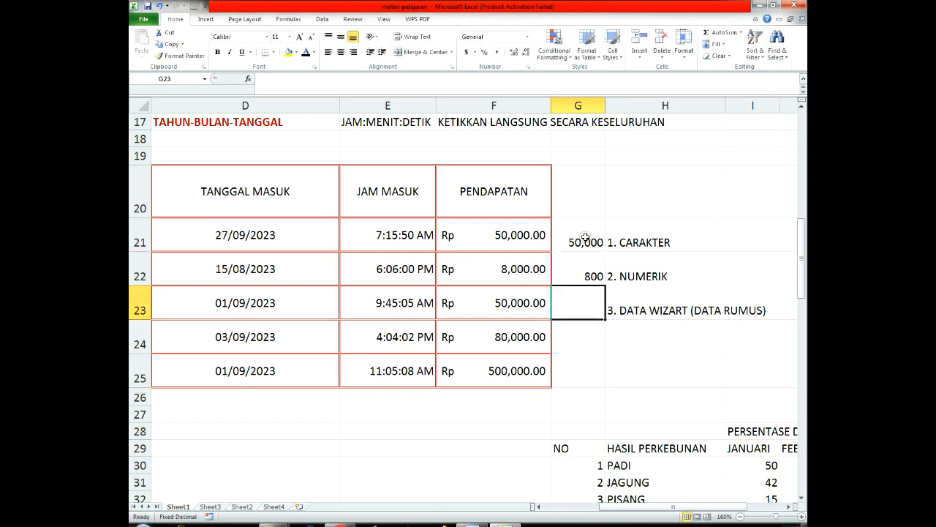
key(Up)
text(8000)
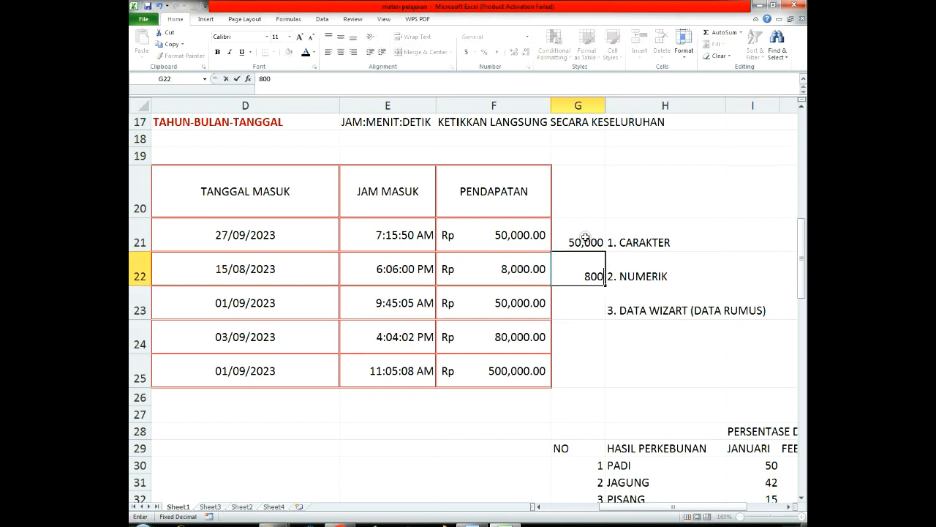
key(Return)
Step: Enter 50000 in cell G23 and 80000 in cell G24
text(500)
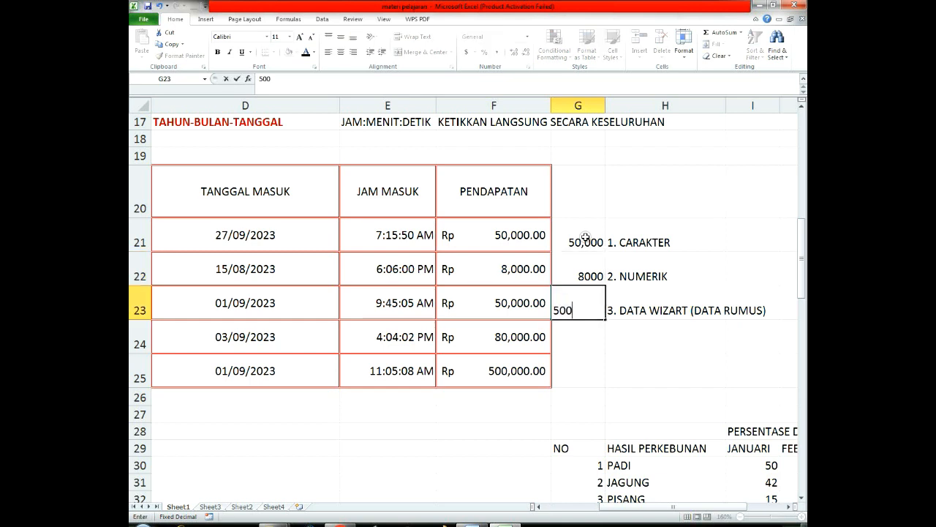
text(000)
key(Return)
key(Up)
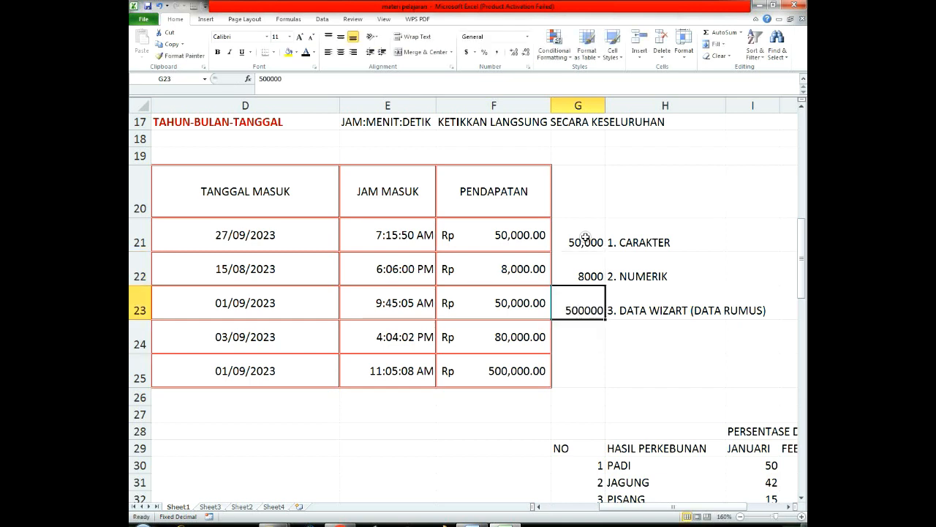
key(F2)
key(BackSpace)
key(Return)
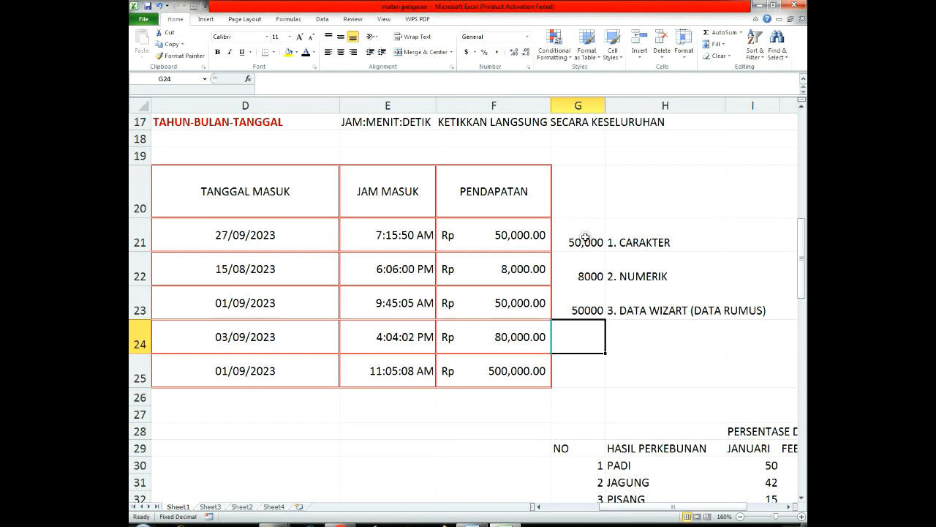
key(Down)
key(Up)
text(80)
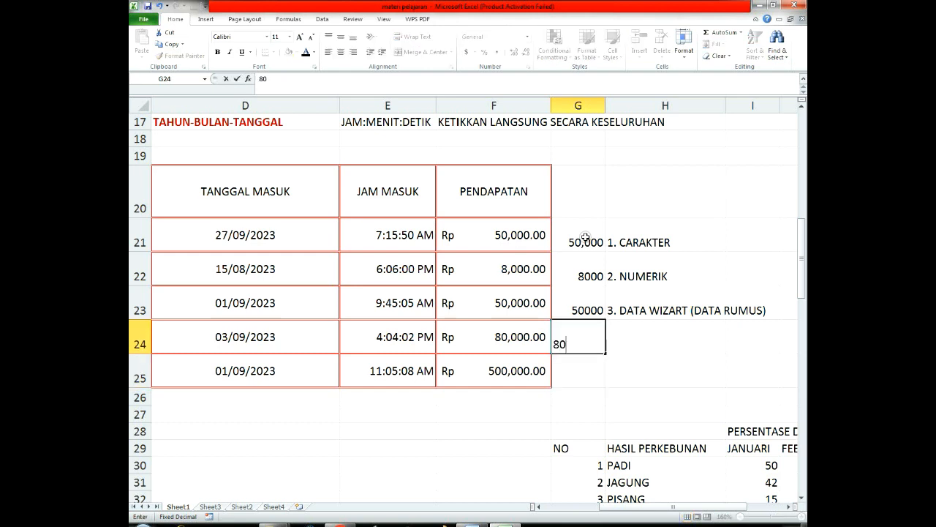
key(Return)
Step: Review how the numbers entered in G21 to G24 are displayed, comparing each cell with its stored value
text(5)
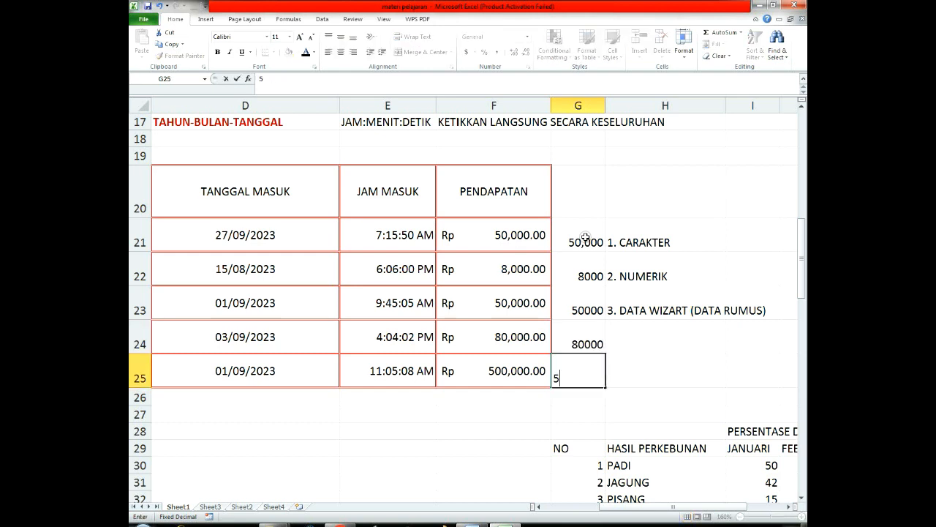
key(Up)
key(Up)
key(Up)
key(Up)
key(Up)
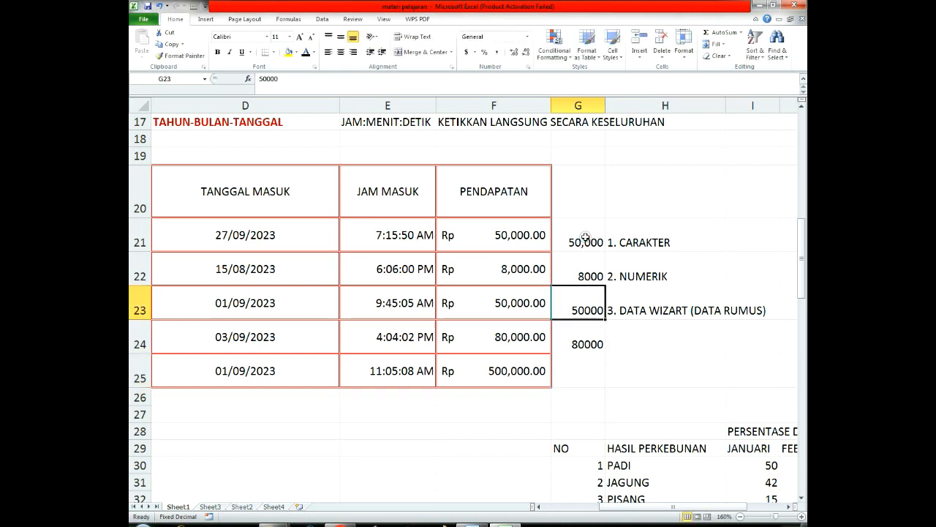
key(Down)
key(Down)
key(Up)
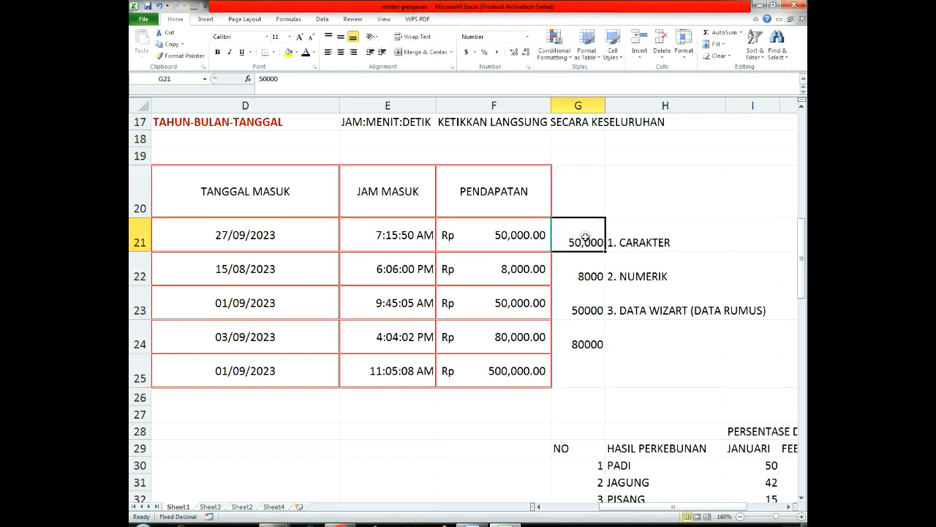
key(Down)
key(Down)
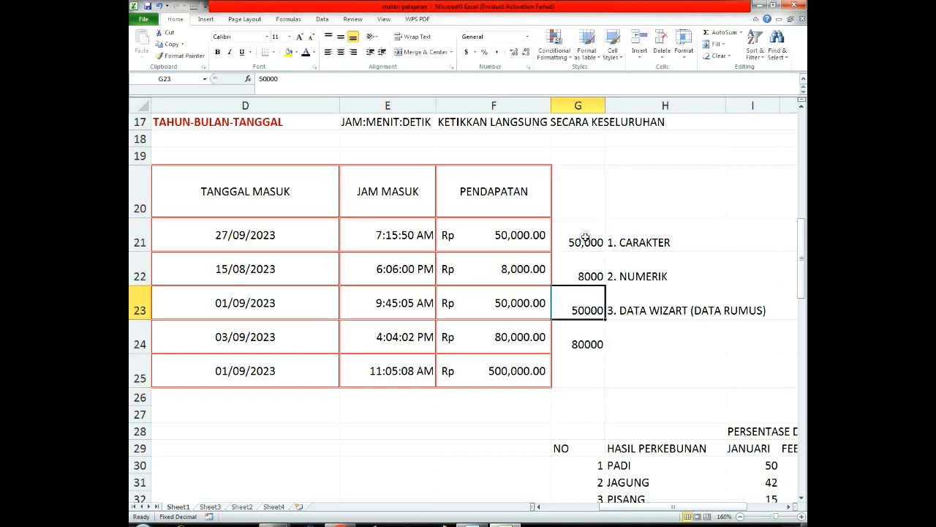
key(Up)
key(Up)
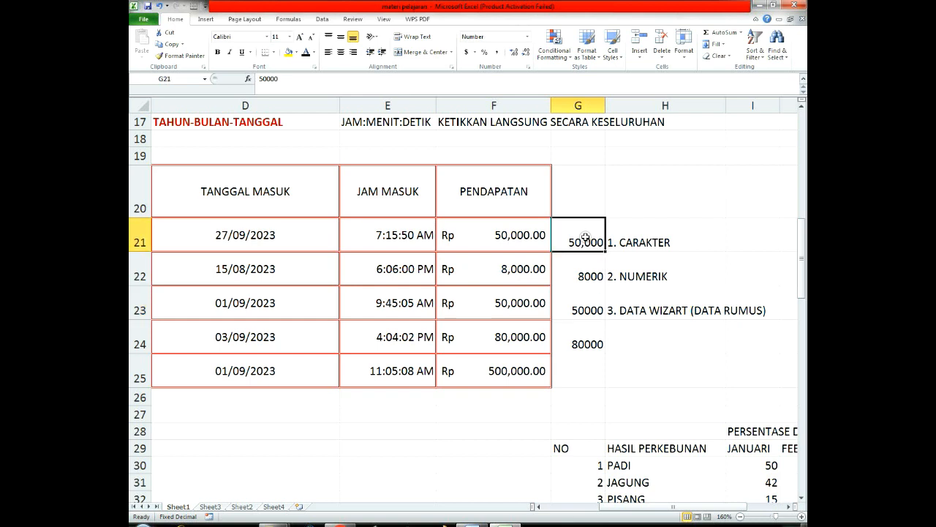
Step: Apply the Comma Style number format to cells G21 to G24
key(shift+Down)
key(shift+Down)
key(shift+Down)
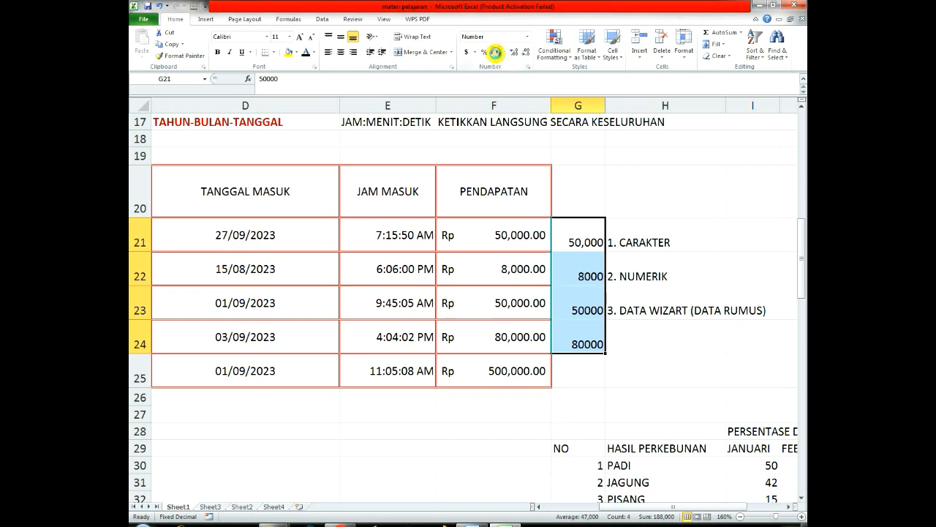
click(496, 53)
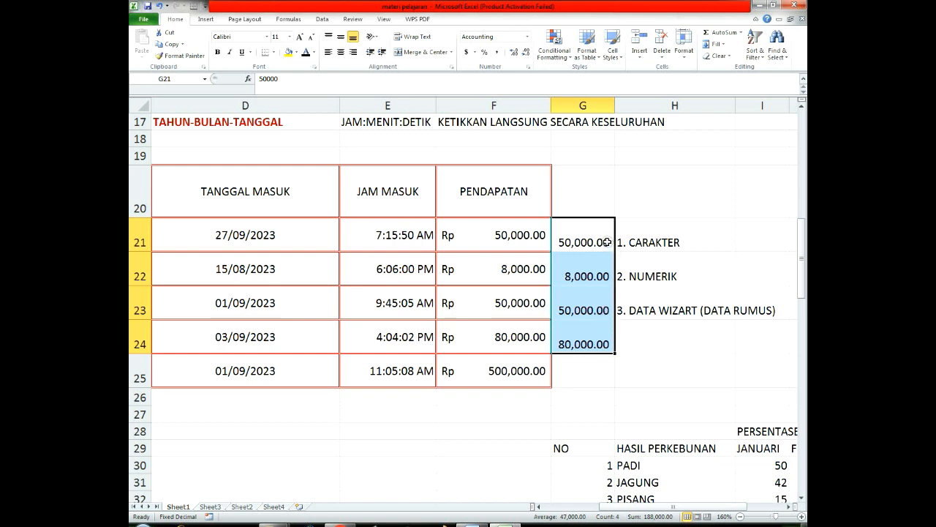
Step: Remove and restore the two decimal places in G21 to G24 repeatedly to compare both displays
click(525, 54)
click(525, 54)
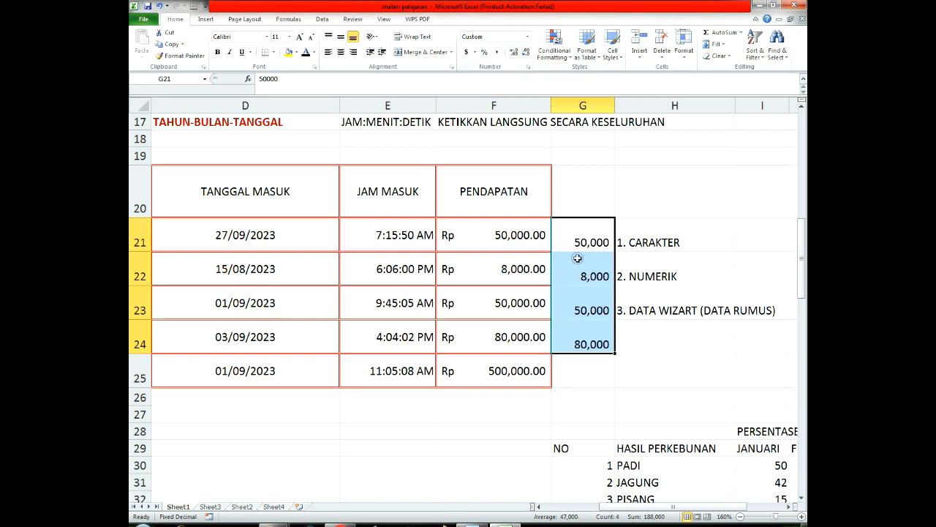
click(514, 54)
click(514, 54)
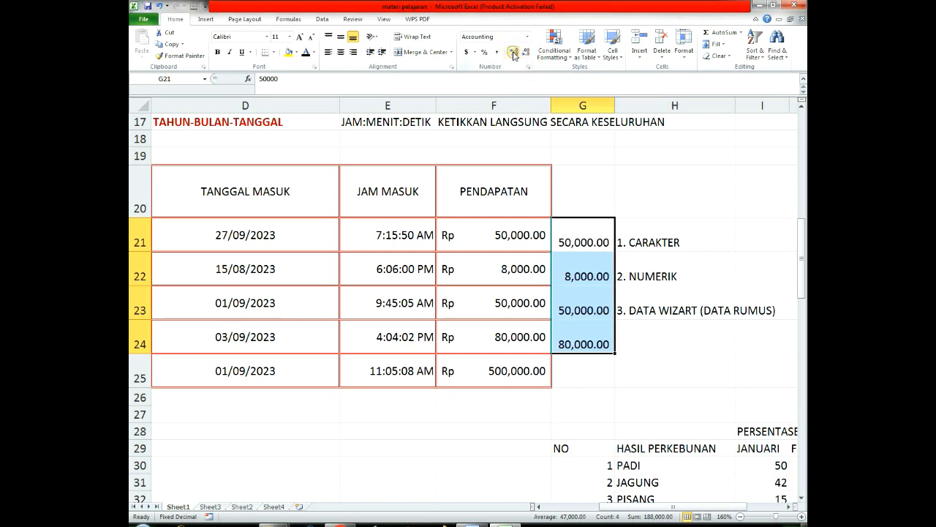
click(525, 54)
click(525, 55)
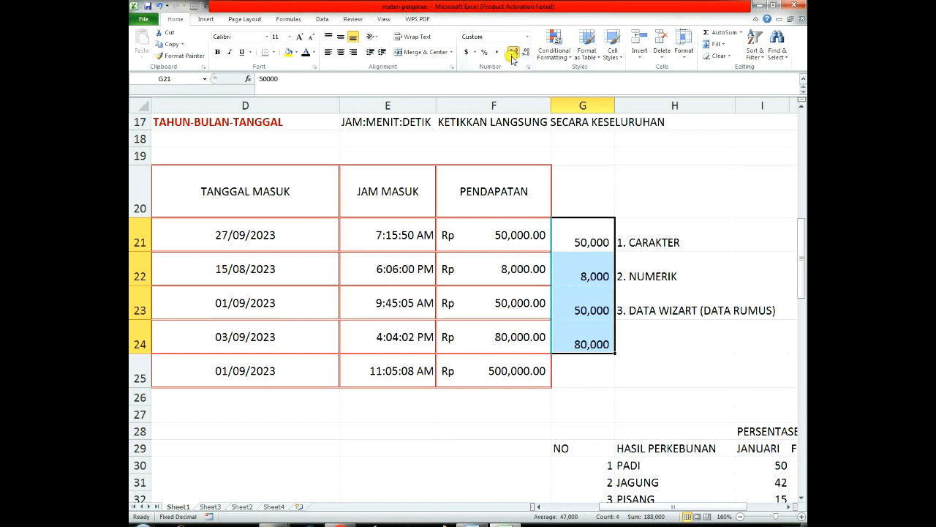
click(514, 54)
click(514, 54)
click(525, 54)
click(525, 54)
click(514, 54)
click(514, 54)
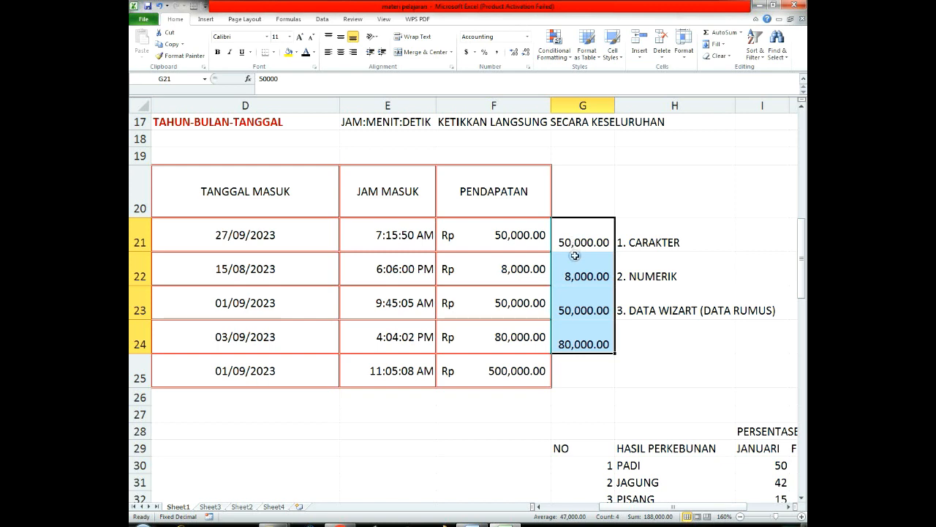
Step: Compare the separators in the PENDAPATAN values in F21 to F25 with those in the numbers in column G
drag(585, 242, 522, 364)
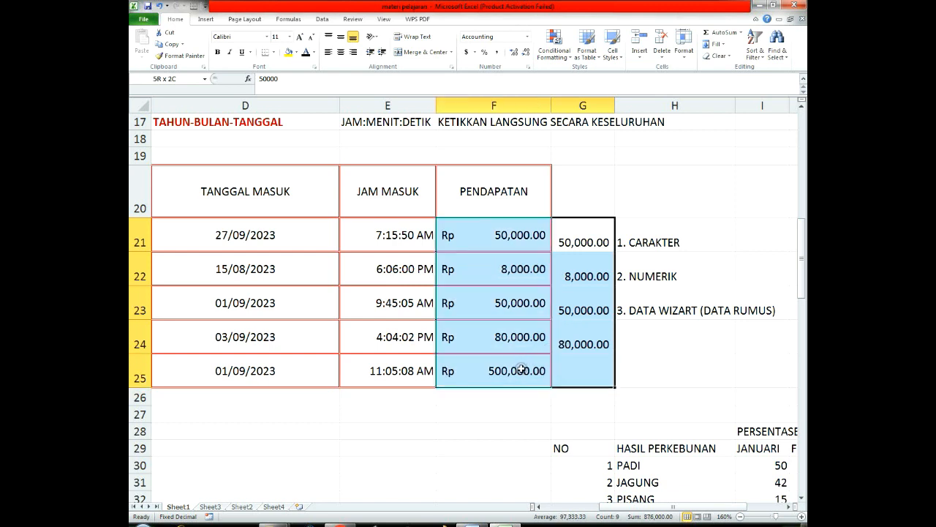
click(580, 383)
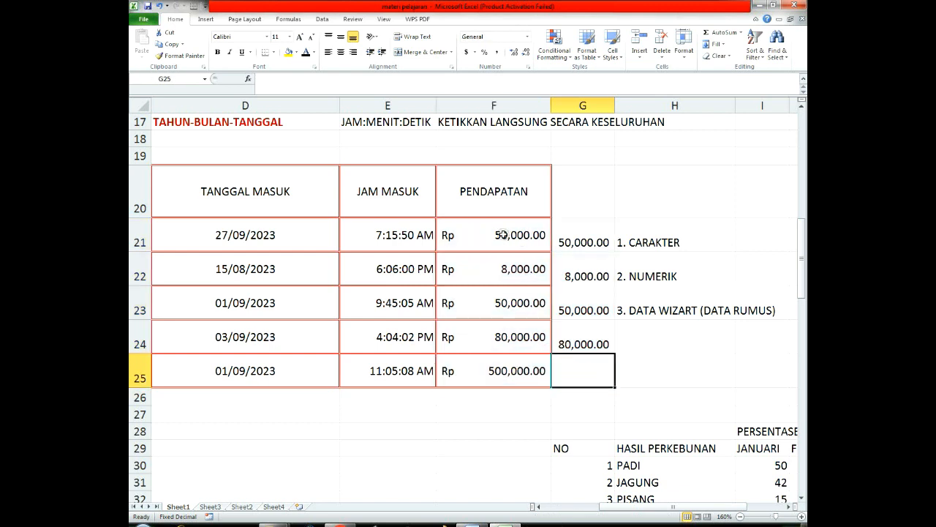
drag(507, 236, 578, 376)
click(585, 276)
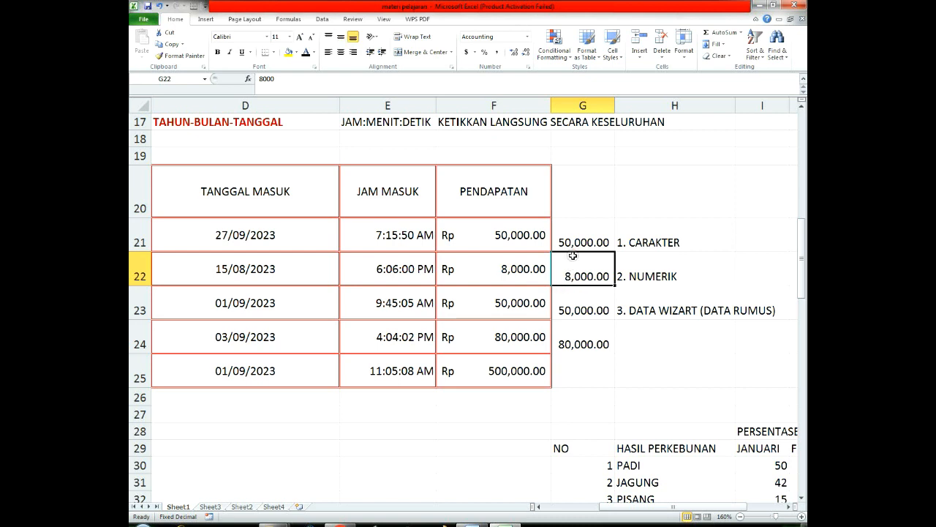
ctrl+scroll(572, 255, up, 3)
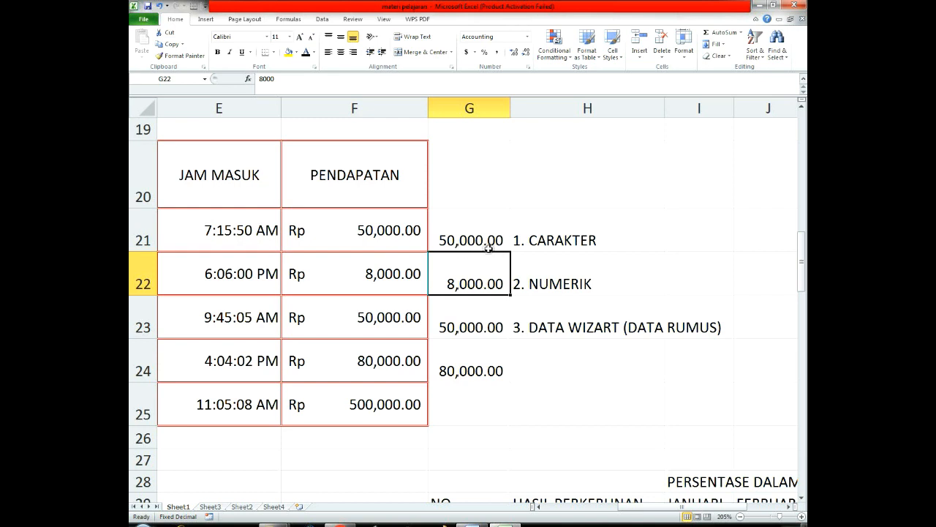
drag(489, 243, 387, 401)
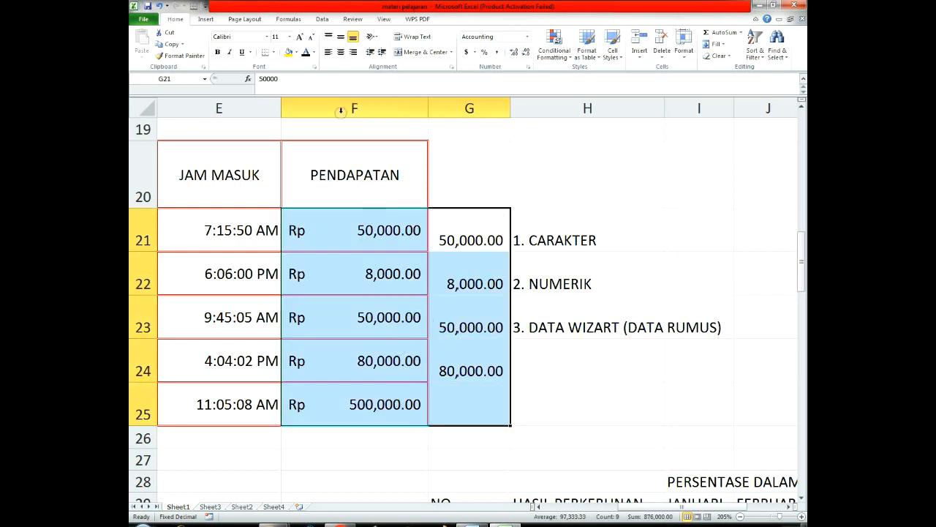
Step: Set the decimal separator to a comma and the thousands separator to a period in the advanced options, and check F21 to G25
right_click(280, 22)
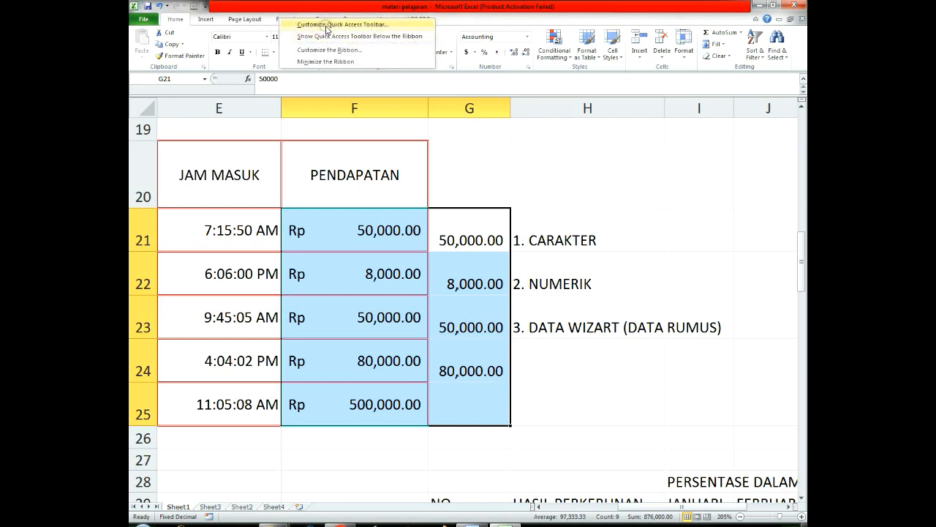
click(326, 28)
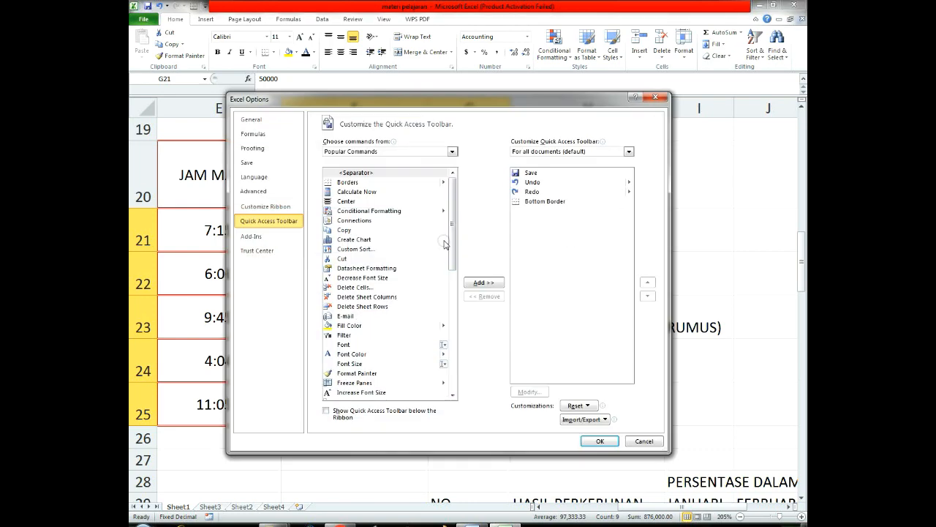
click(254, 192)
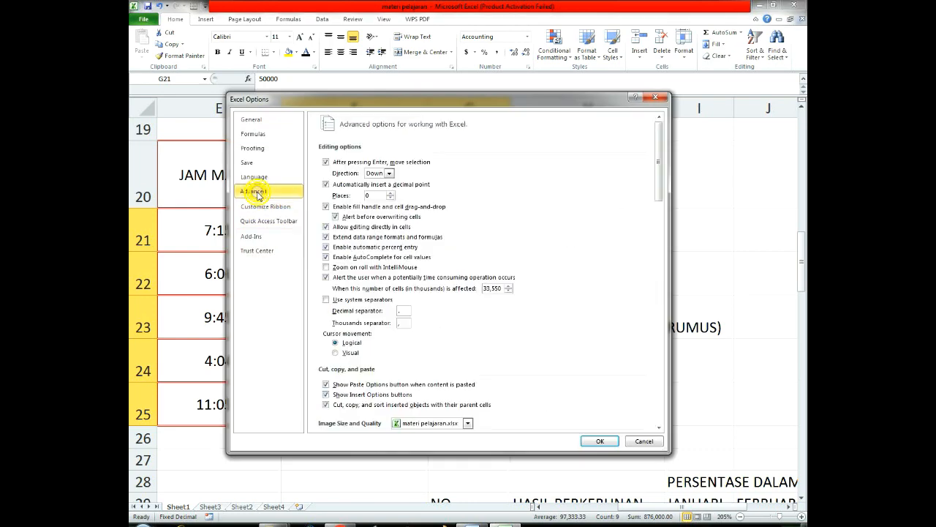
click(404, 311)
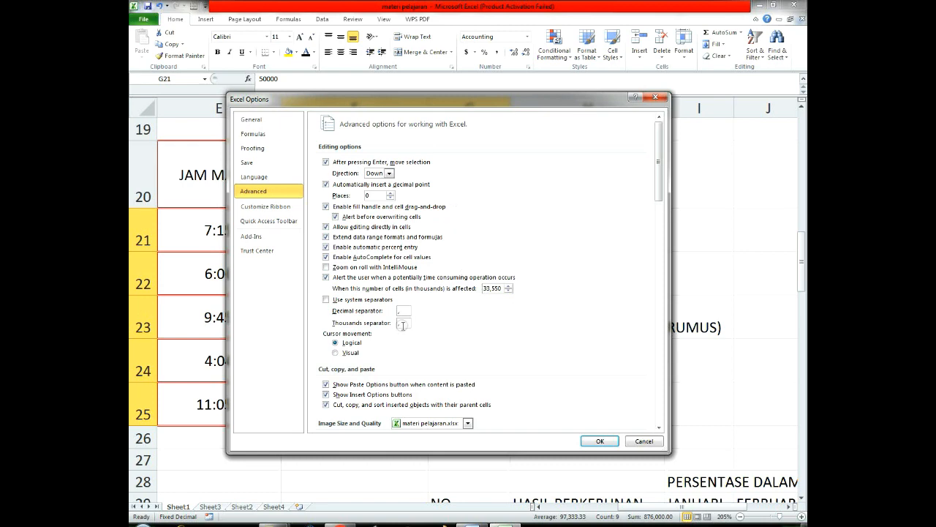
click(403, 324)
click(600, 440)
click(600, 395)
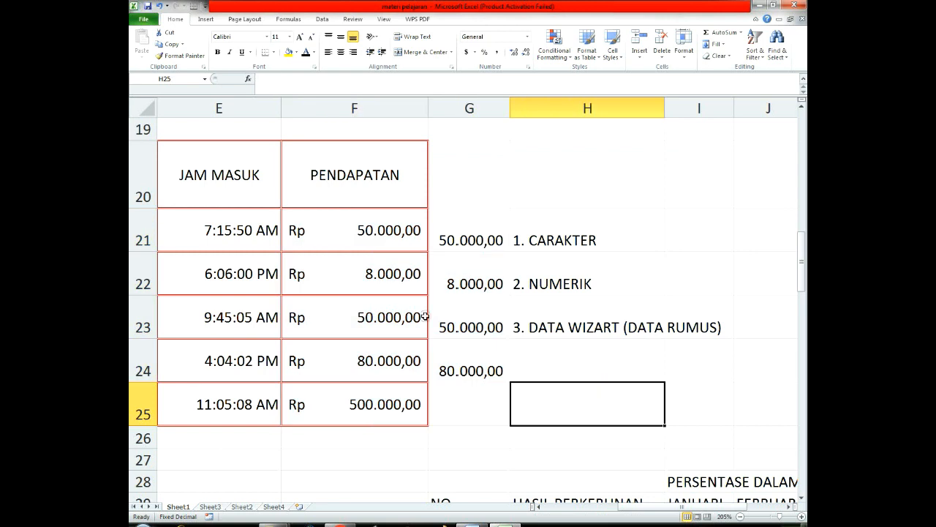
drag(378, 217, 458, 404)
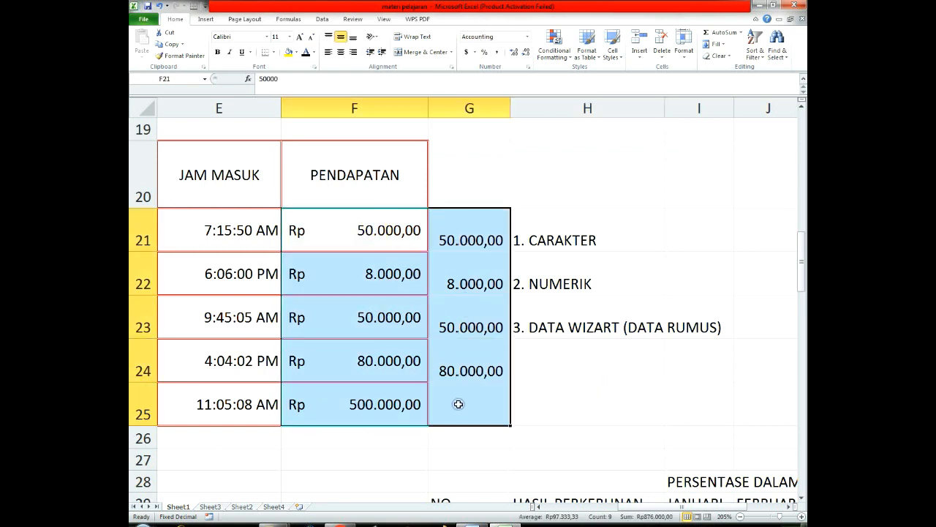
click(701, 277)
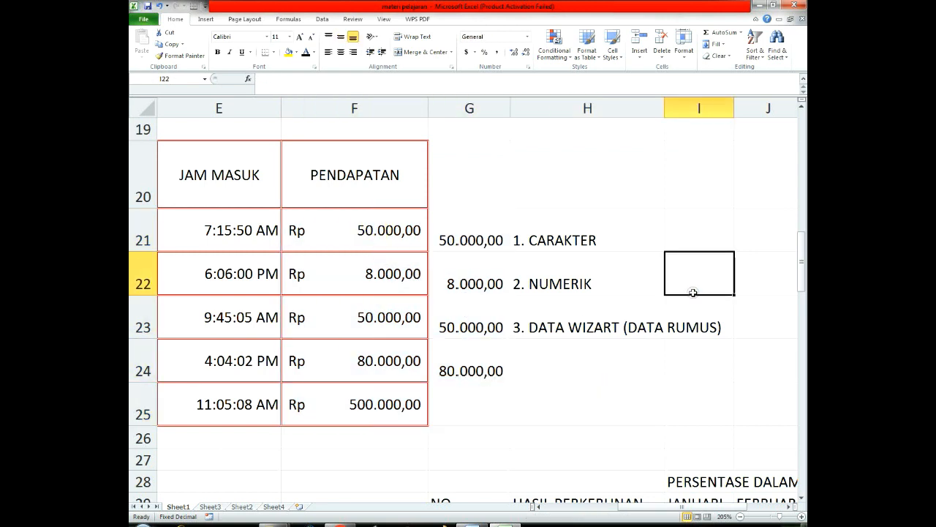
scroll(692, 292, down, 1)
key(Left)
key(Left)
scroll(693, 295, down, 1)
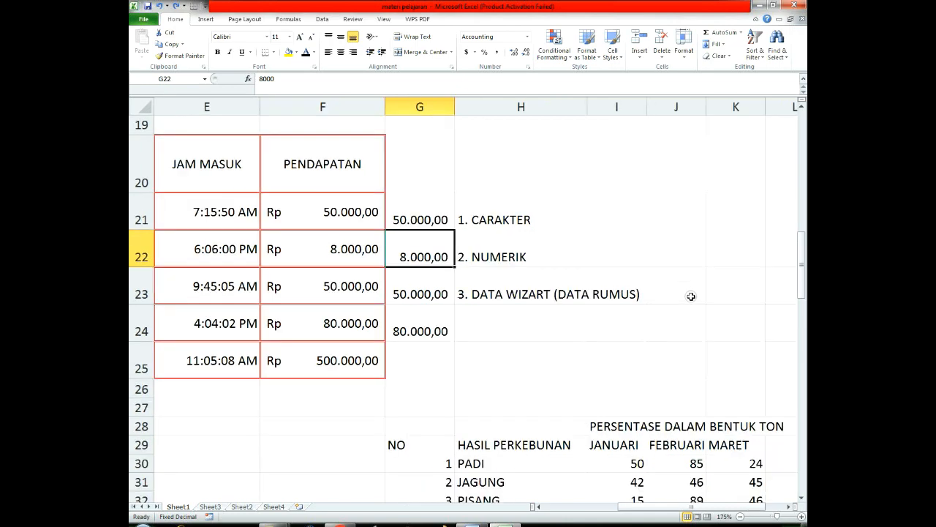
scroll(689, 297, up, 2)
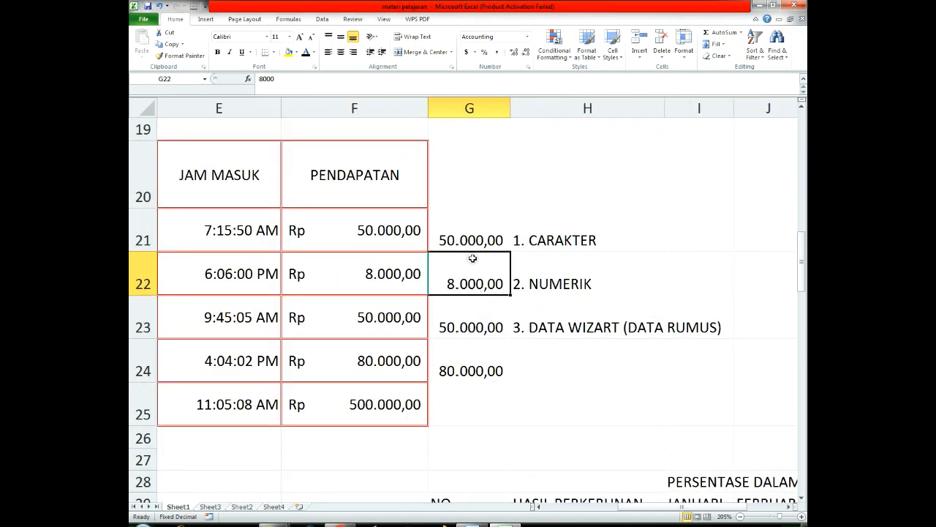
Step: Set the decimal separator to a period and the thousands separator to a comma in the advanced options
drag(479, 240, 375, 402)
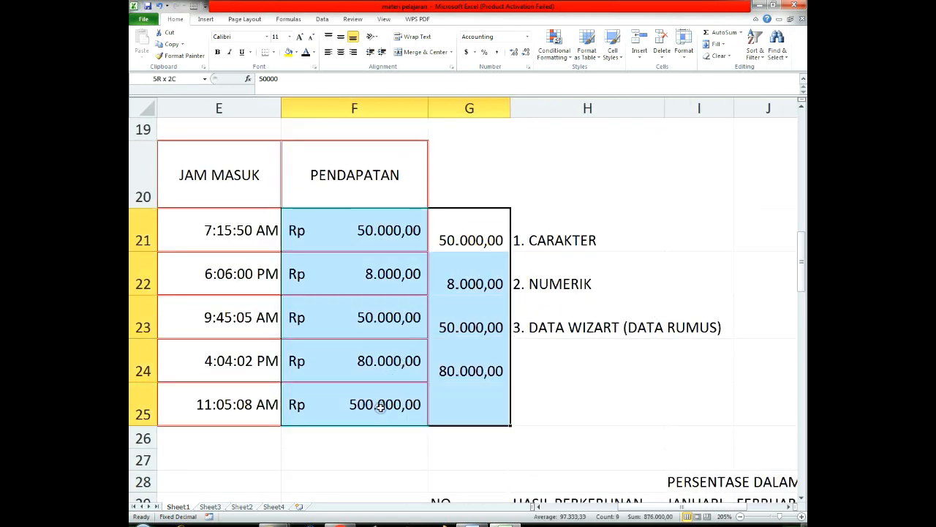
right_click(294, 20)
click(324, 27)
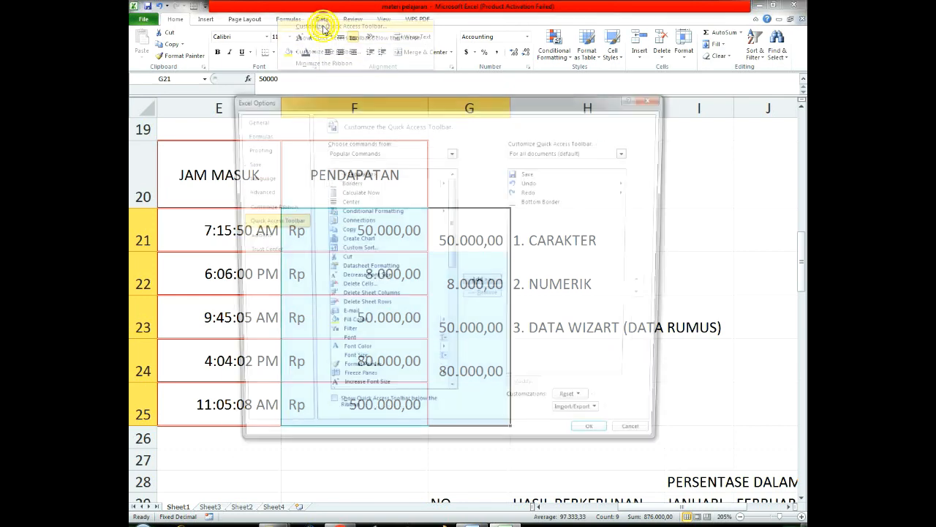
click(253, 191)
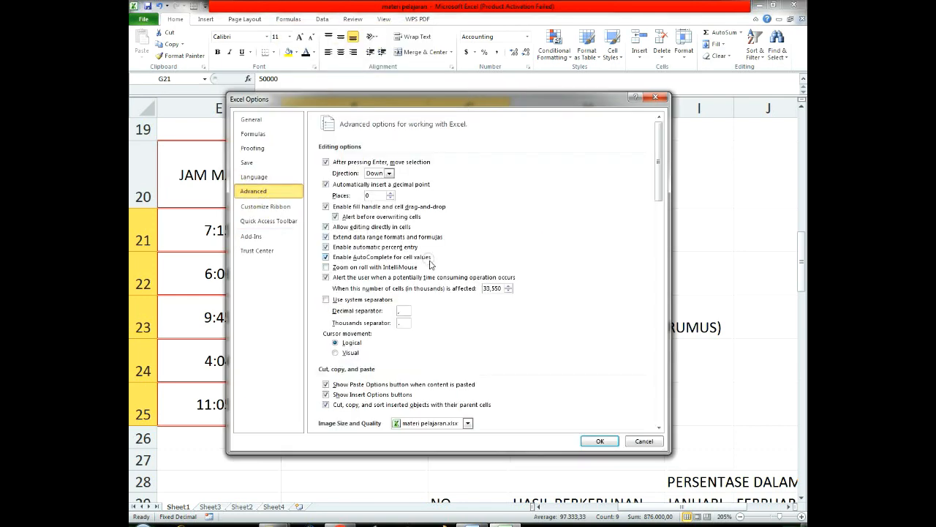
click(402, 310)
click(401, 323)
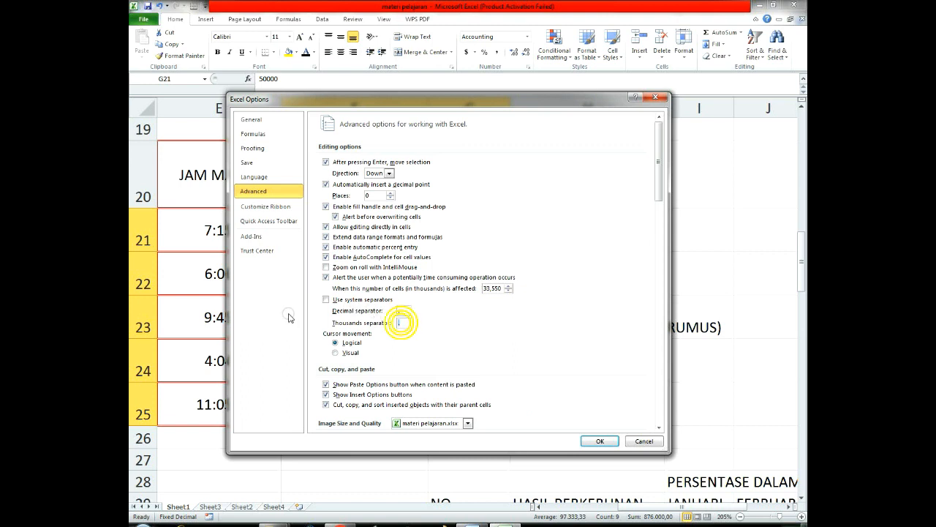
click(600, 440)
click(608, 316)
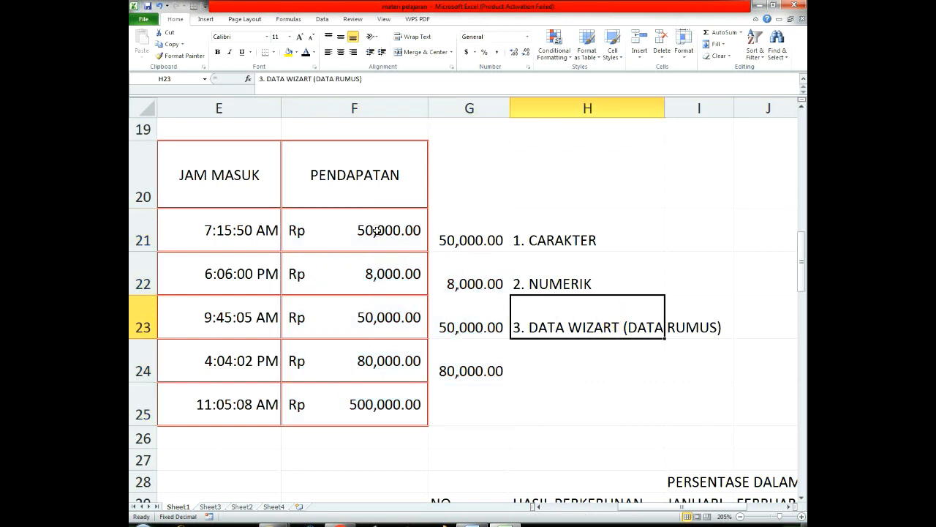
Step: Examine the separators in F21 to G25 and the currency symbol in the PENDAPATAN values in F21 to F25
drag(372, 233, 468, 388)
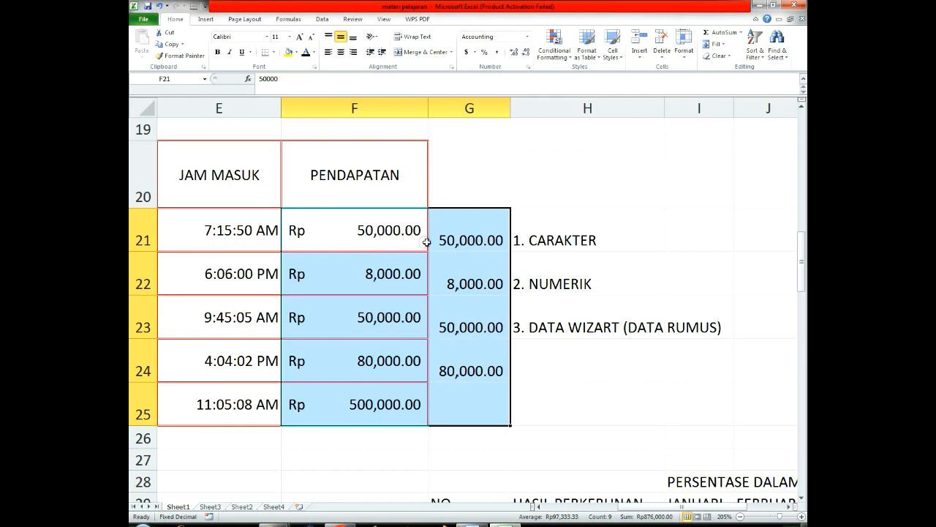
scroll(493, 312, down, 2)
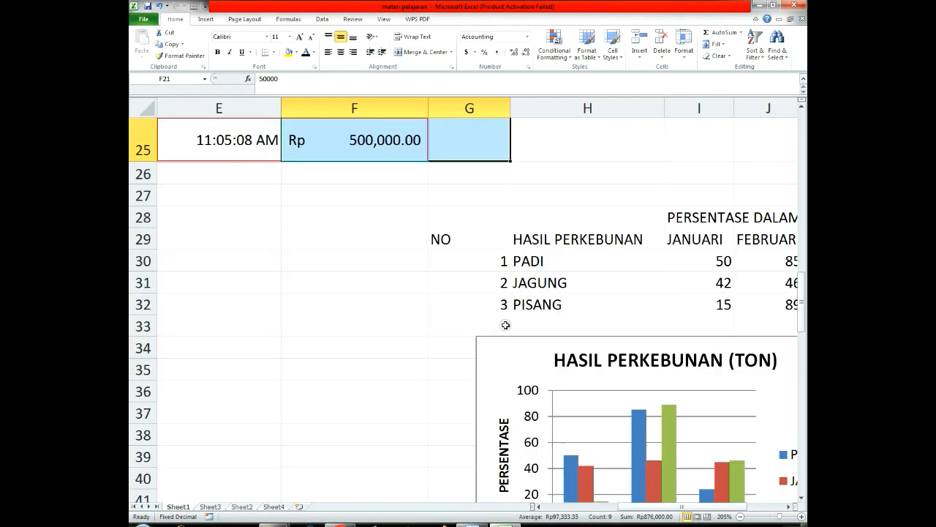
scroll(498, 321, up, 2)
click(621, 404)
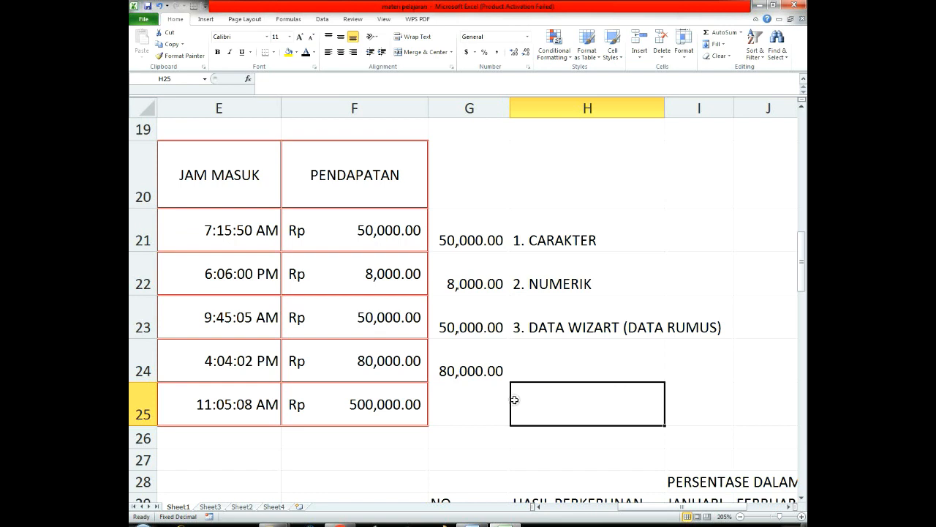
click(484, 410)
drag(474, 253, 476, 393)
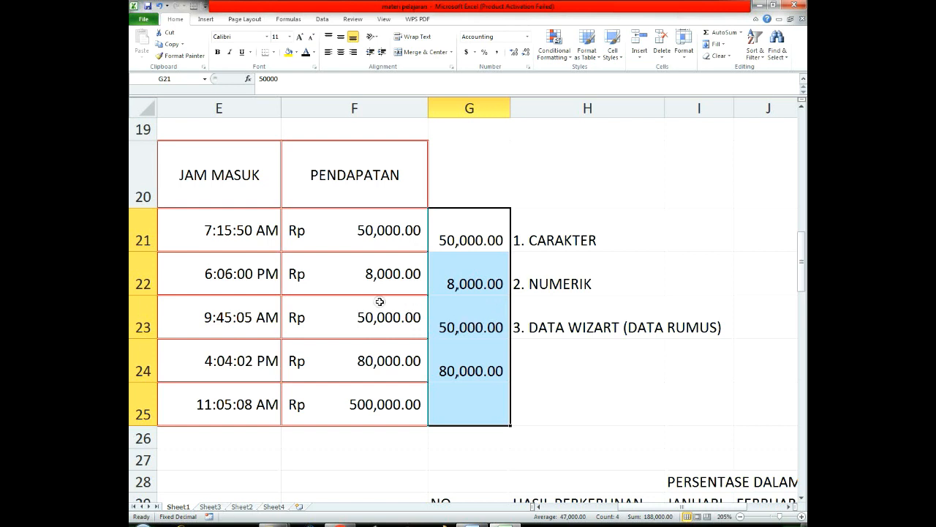
click(336, 230)
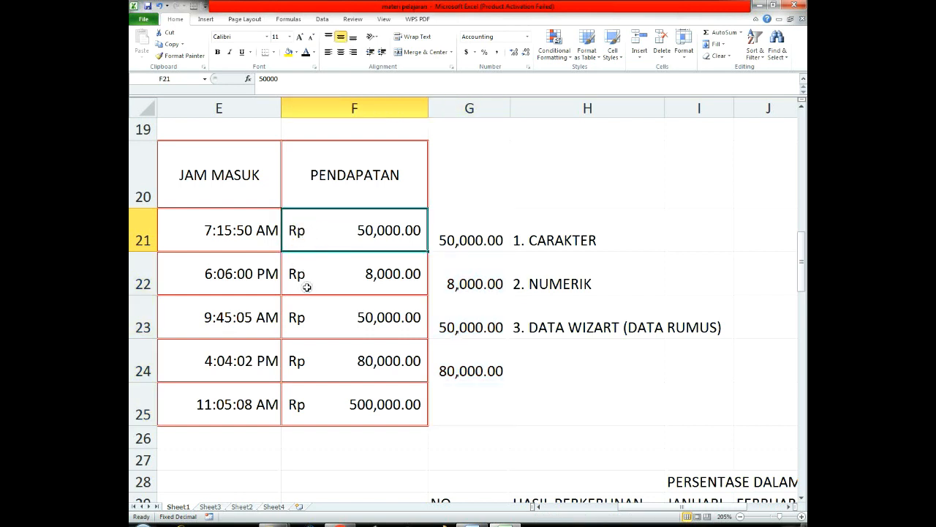
drag(333, 232, 338, 400)
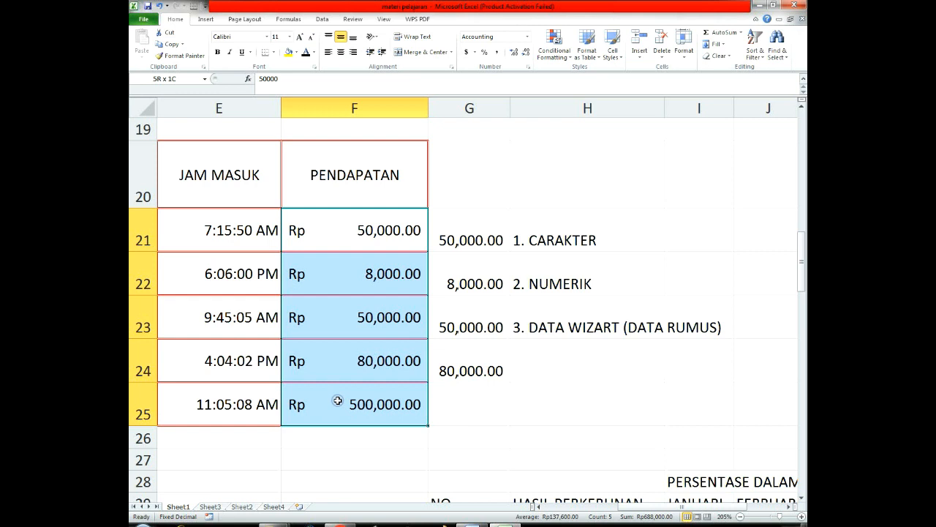
click(547, 359)
Step: Format the PENDAPATAN values in F21 to F25 as Accounting with the $ symbol
drag(366, 230, 356, 399)
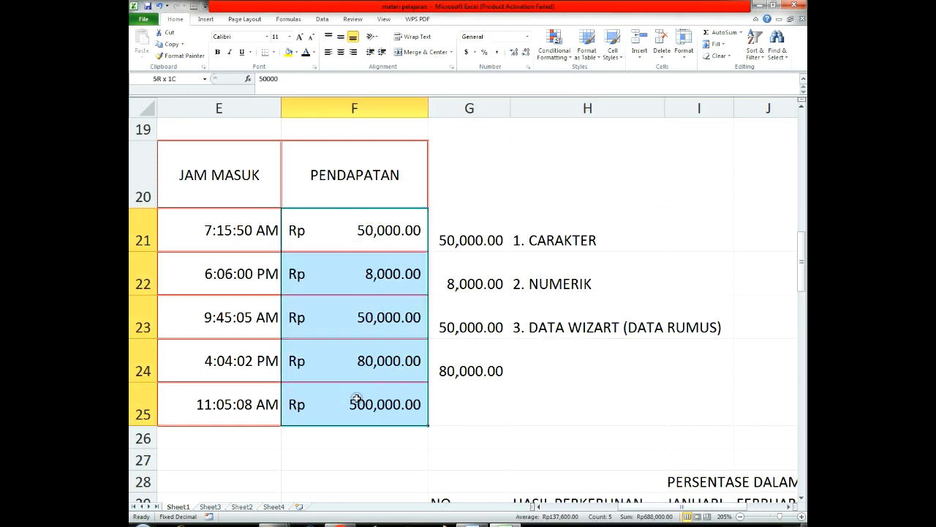
right_click(362, 267)
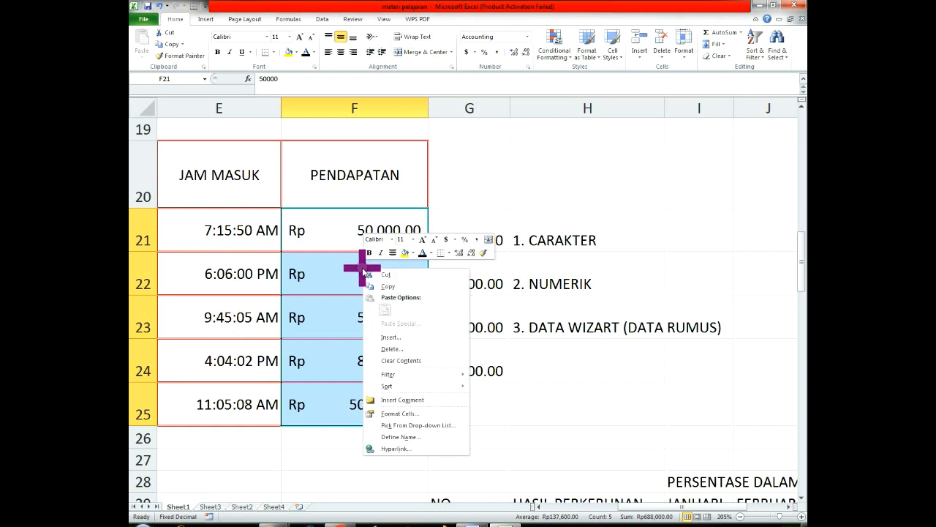
click(397, 413)
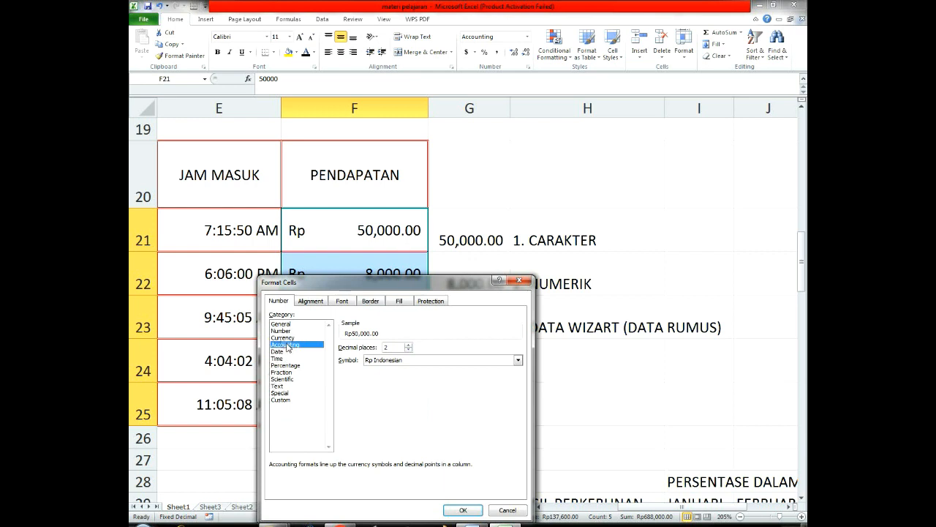
click(429, 360)
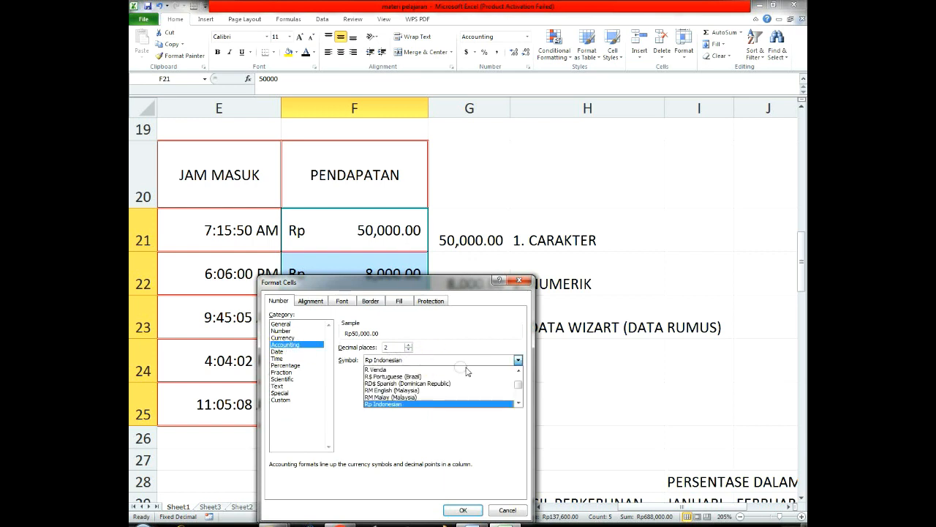
drag(518, 384, 523, 376)
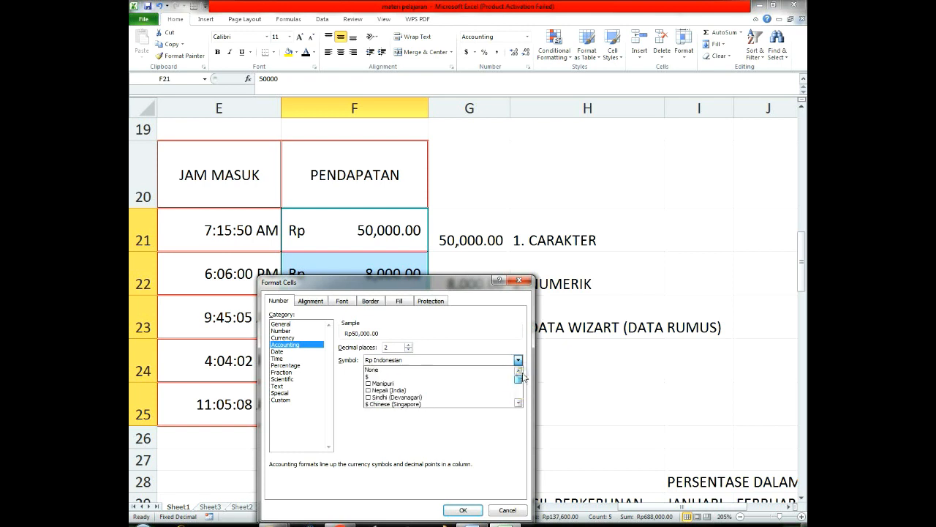
click(372, 377)
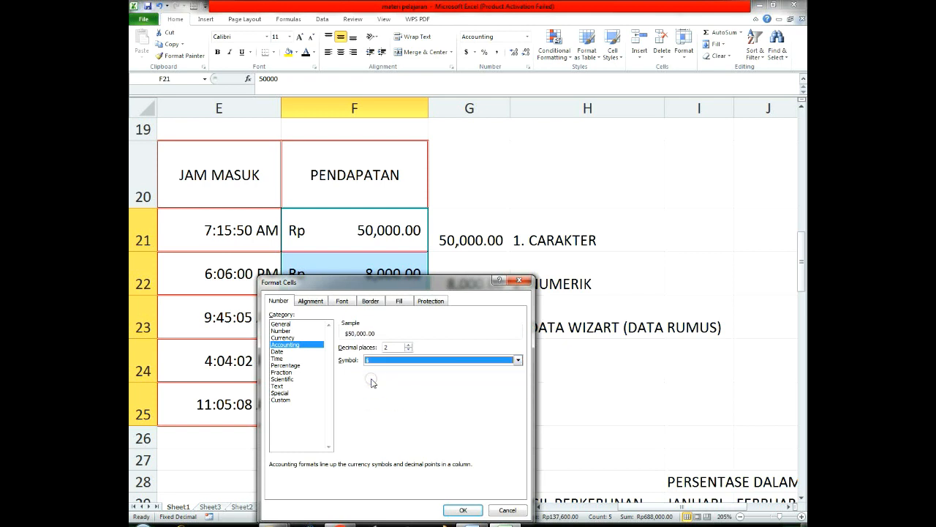
click(463, 510)
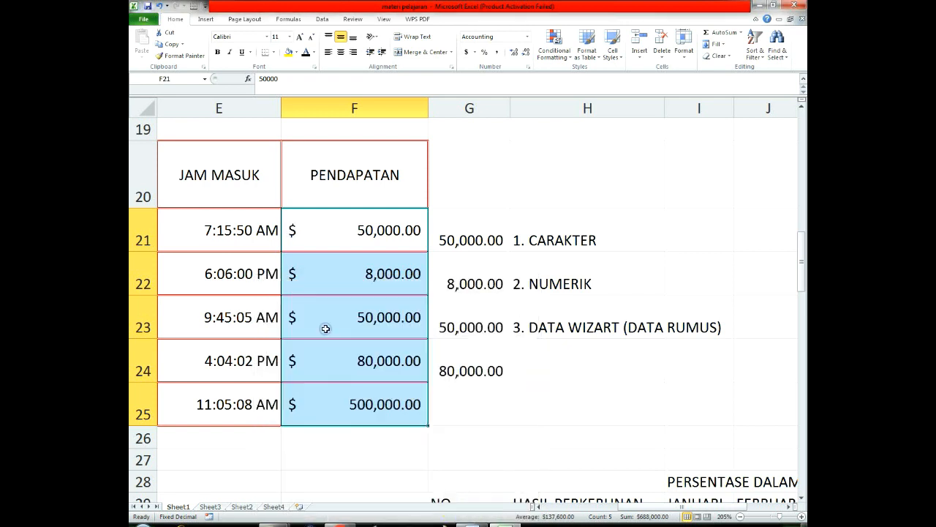
Step: Change the Accounting currency symbol of the PENDAPATAN values in F21 to F25 to Rp Indonesian
click(324, 322)
click(310, 233)
drag(310, 233, 315, 399)
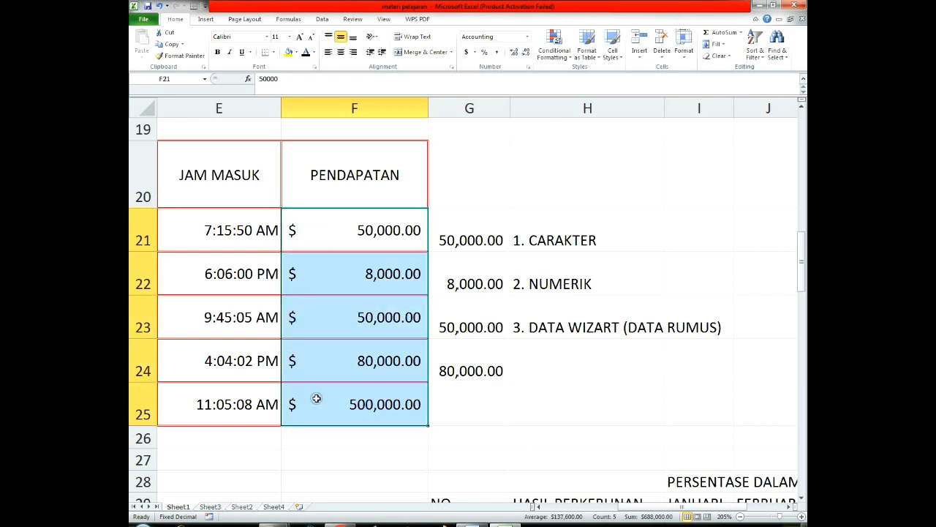
right_click(336, 227)
click(379, 363)
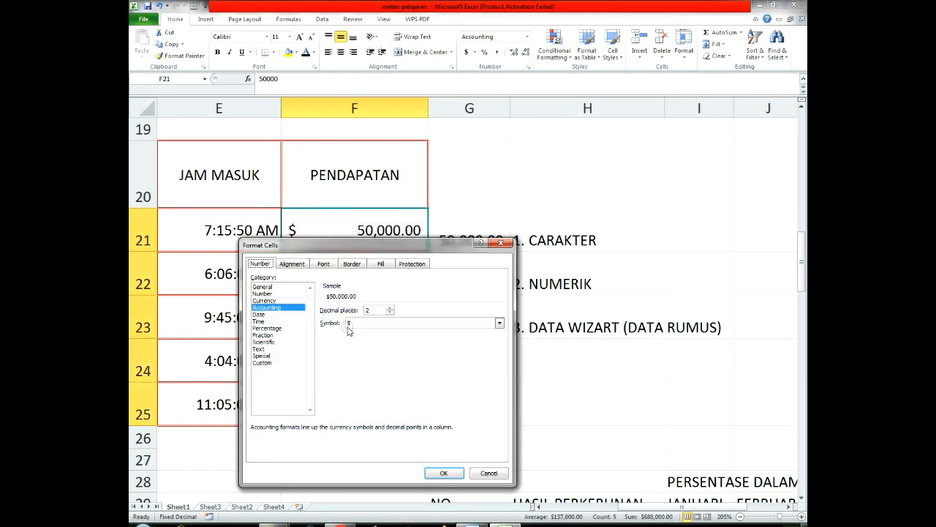
click(349, 324)
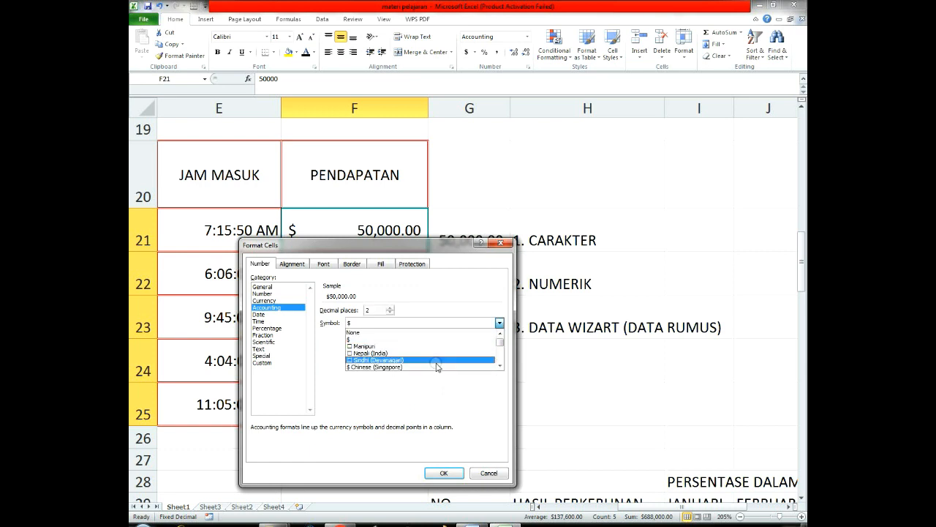
scroll(437, 365, down, 5)
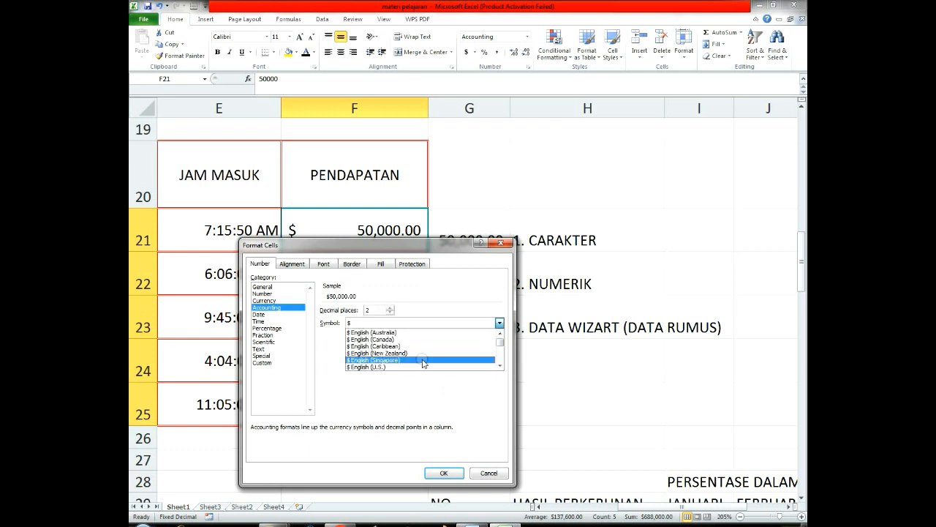
scroll(432, 360, down, 10)
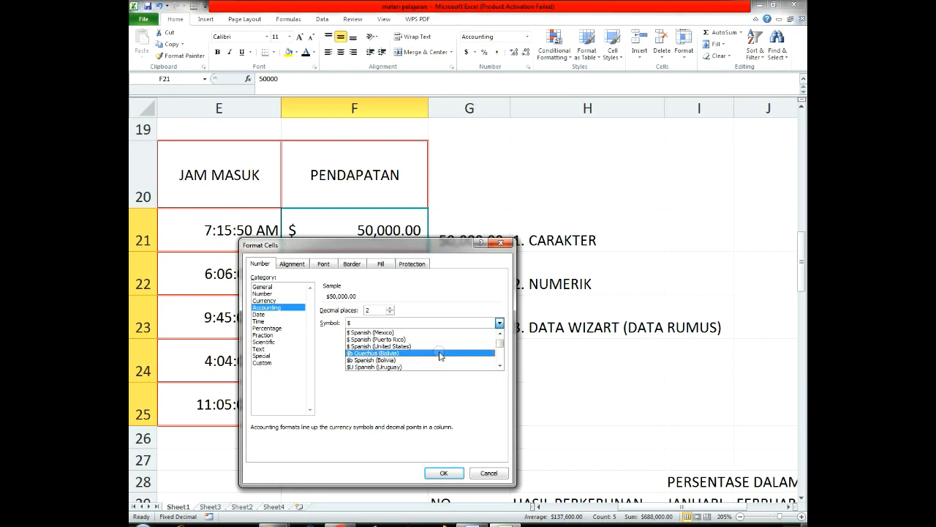
scroll(445, 355, down, 4)
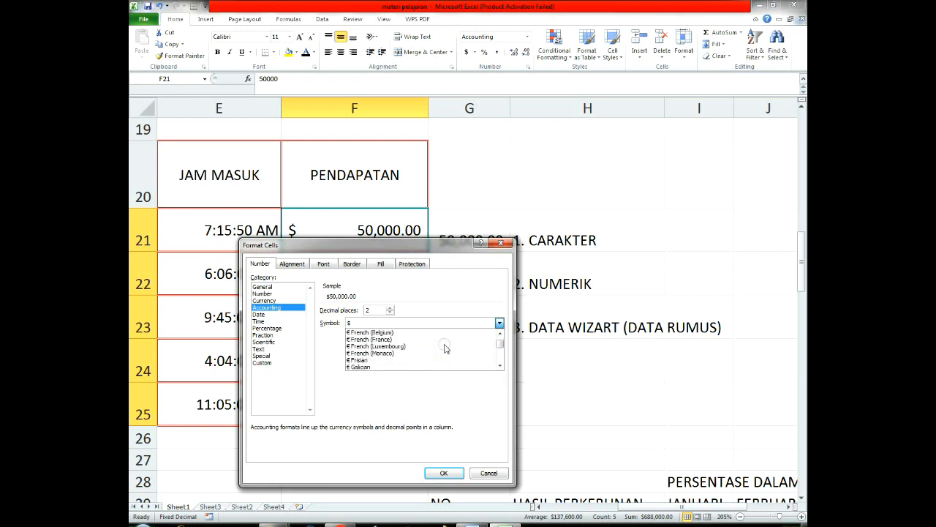
scroll(444, 348, down, 5)
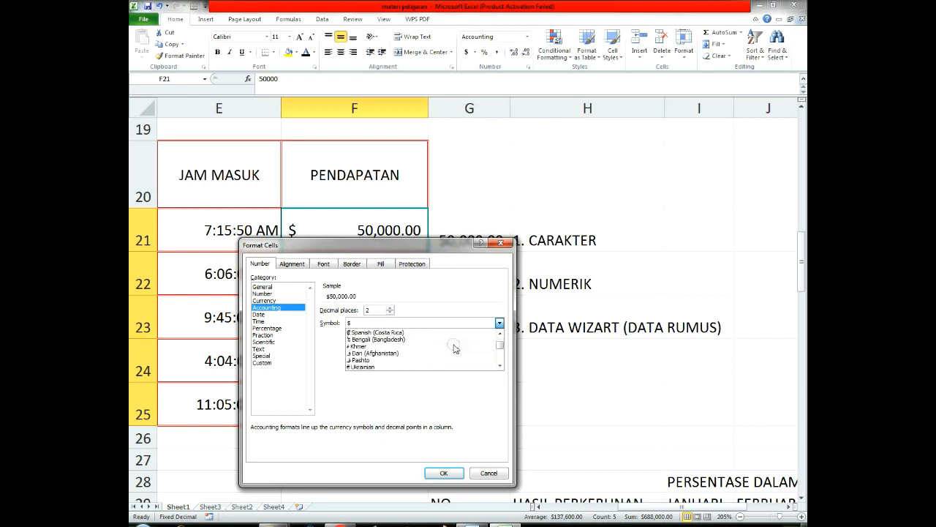
scroll(449, 347, down, 8)
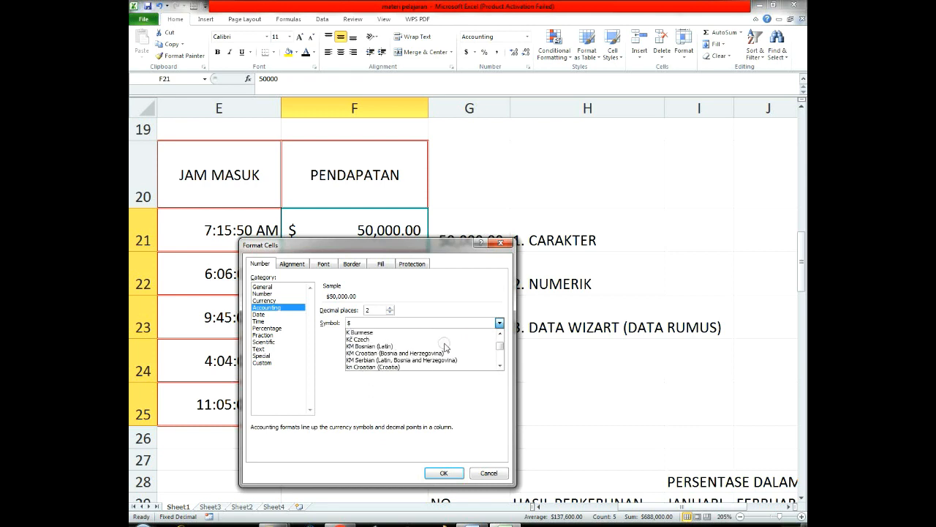
scroll(446, 348, down, 6)
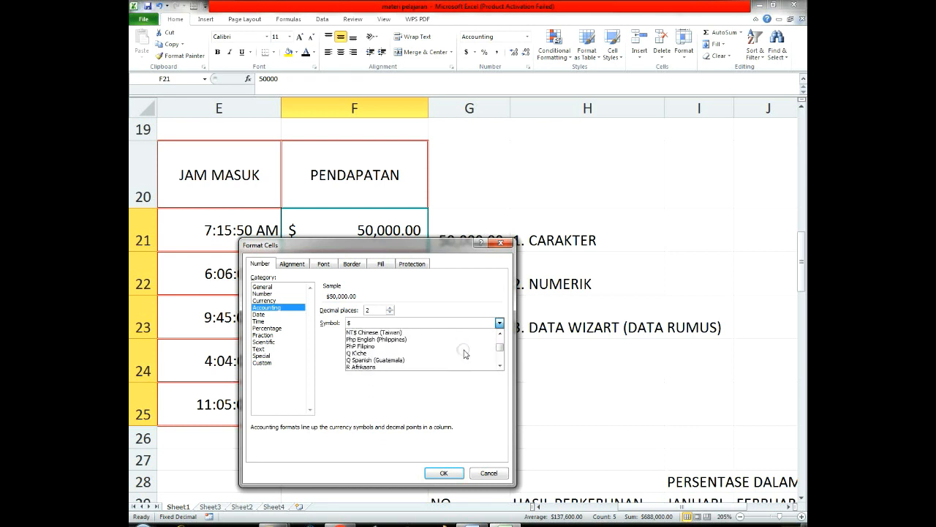
scroll(447, 351, down, 4)
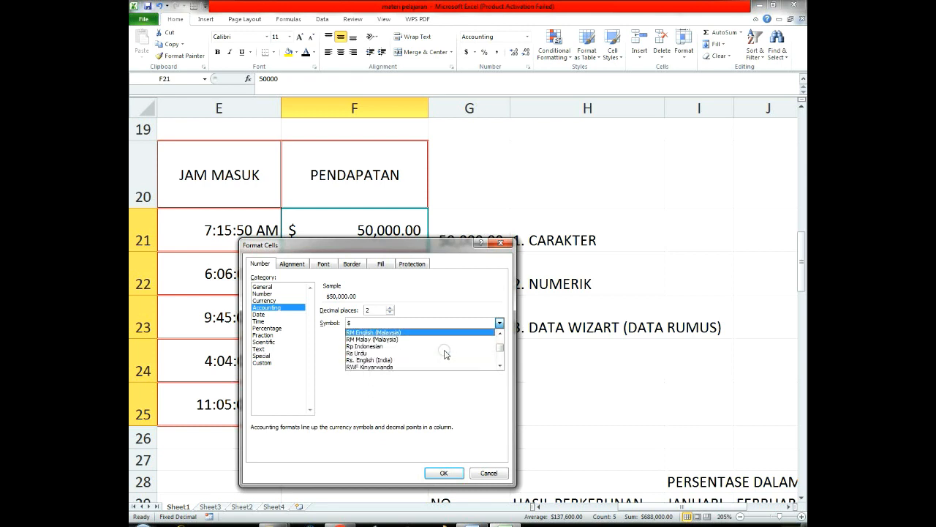
scroll(445, 354, up, 3)
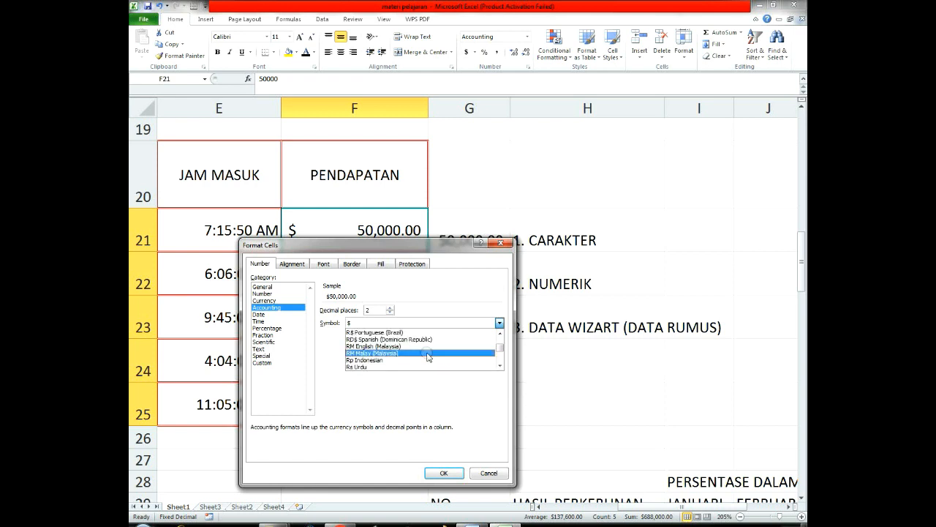
click(382, 356)
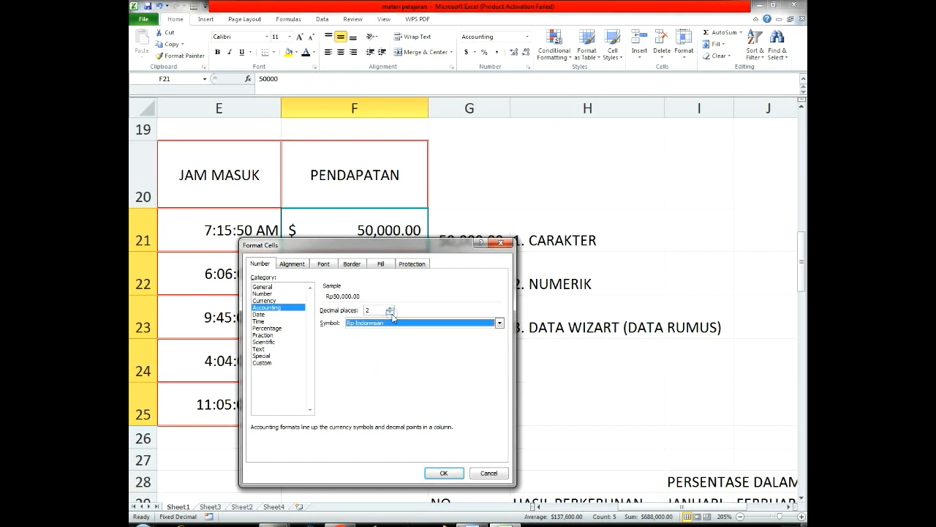
click(436, 473)
click(313, 233)
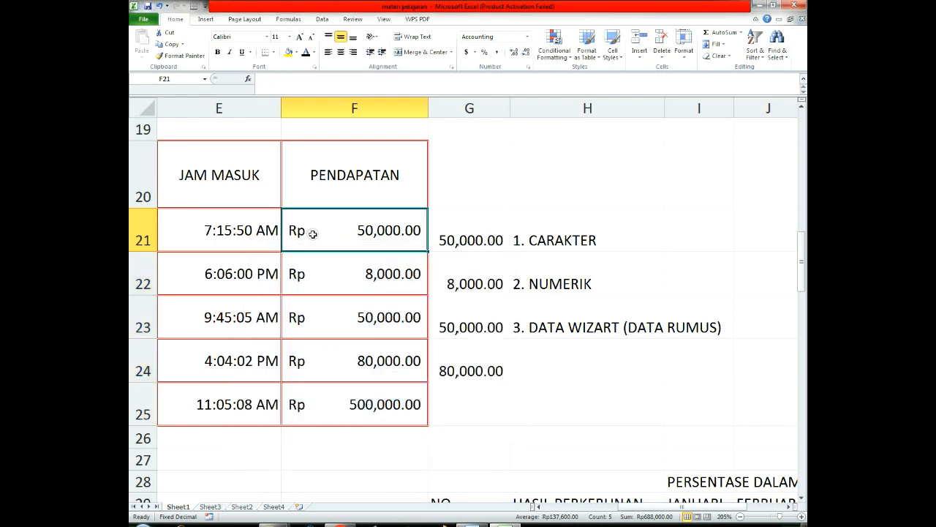
scroll(359, 366, down, 1)
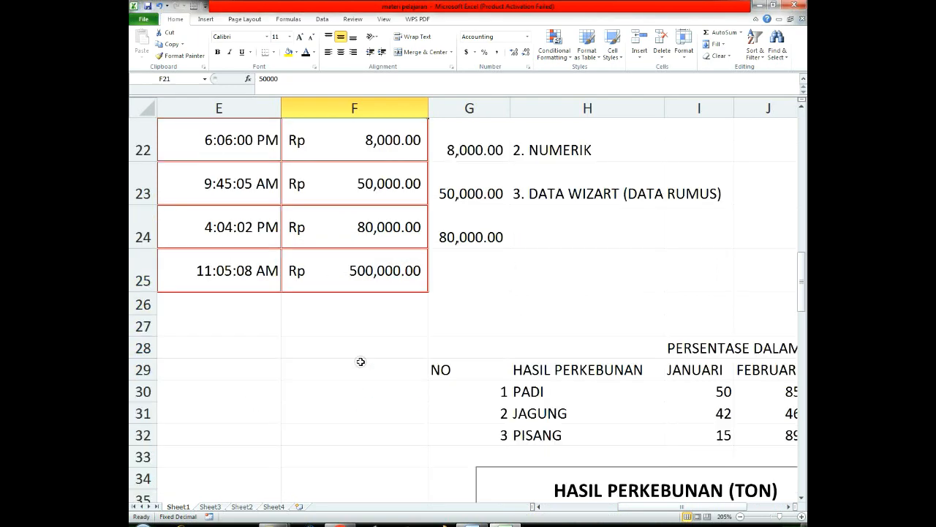
scroll(359, 359, up, 2)
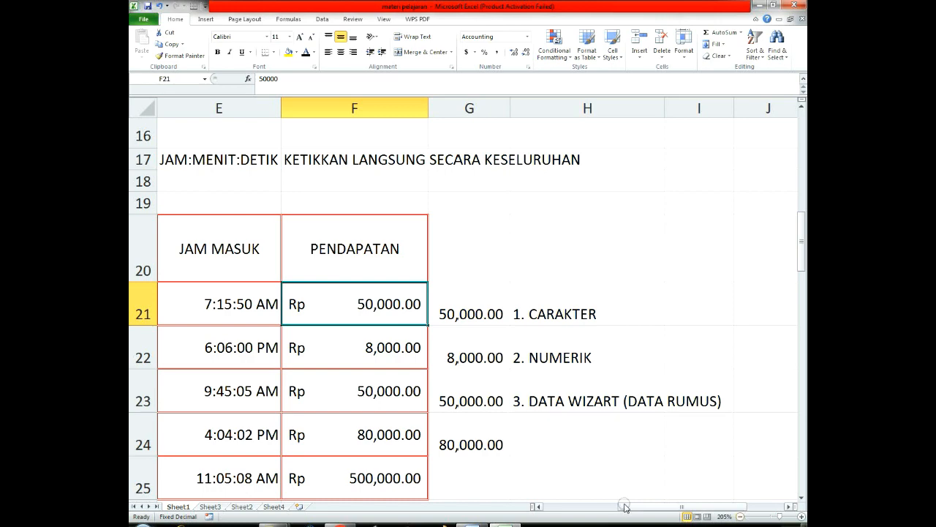
Step: Review the TANGGAL MASUK, JAM MASUK and PENDAPATAN columns of the table in rows 20 to 25
drag(781, 516, 771, 517)
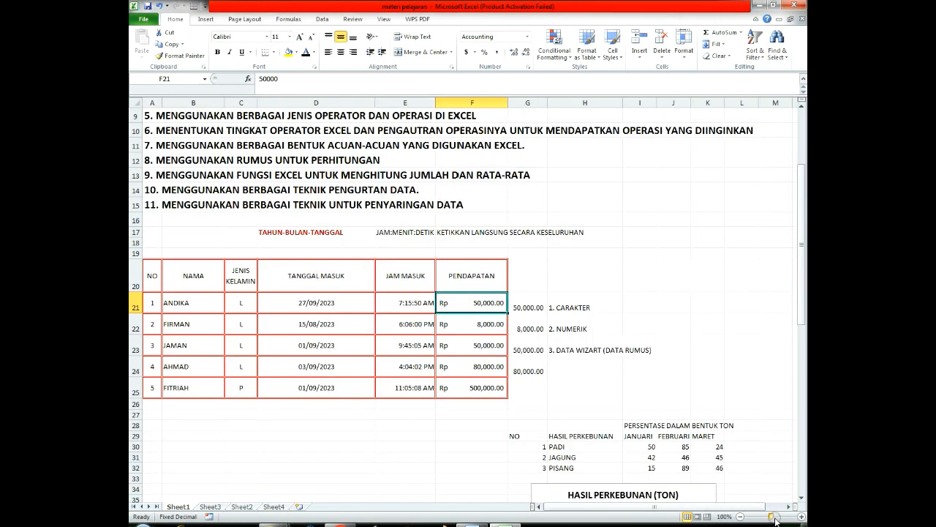
click(273, 302)
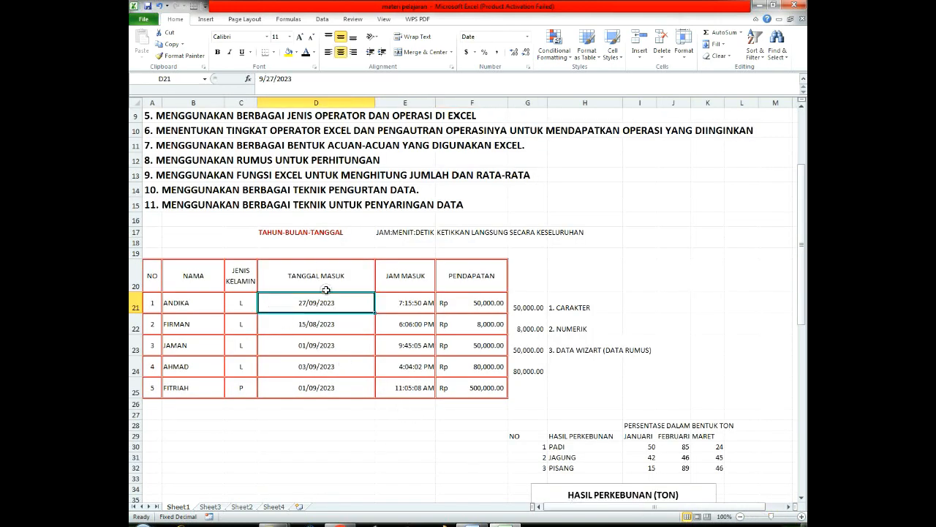
drag(322, 247, 333, 365)
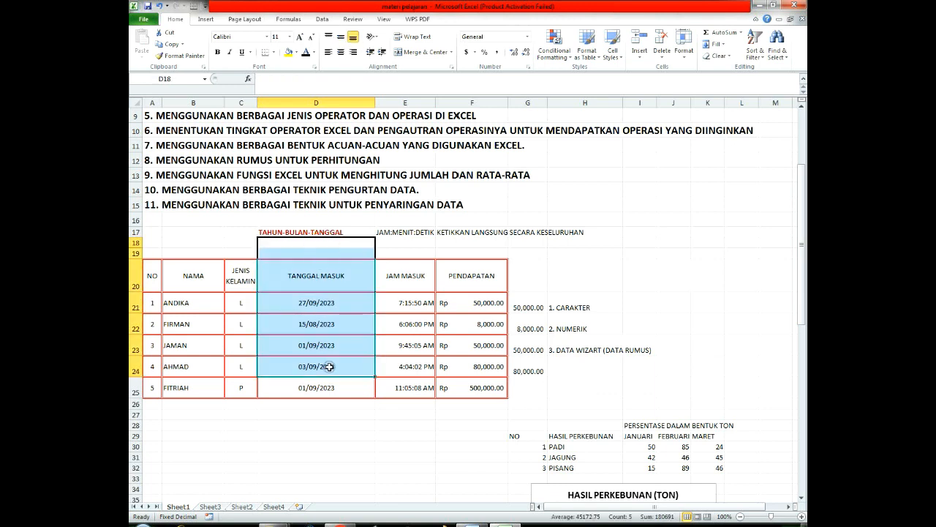
drag(394, 251, 423, 381)
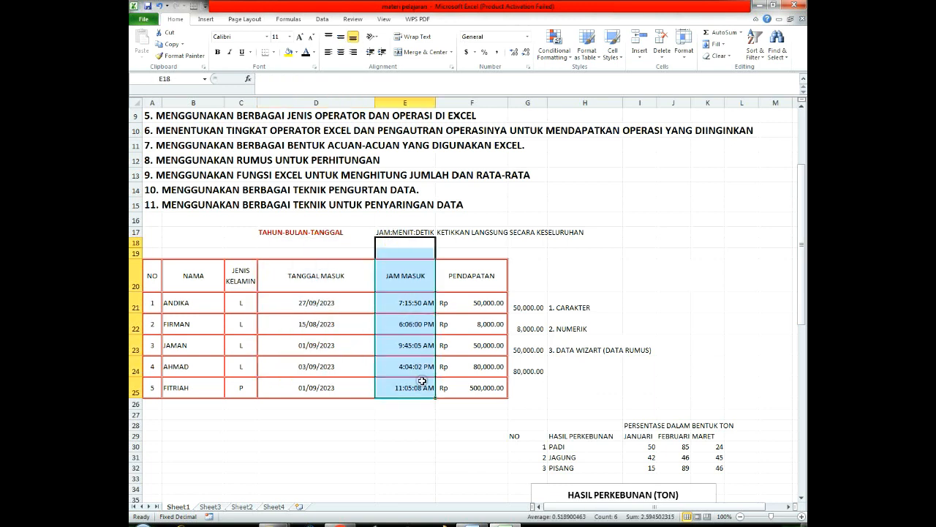
drag(465, 253, 480, 416)
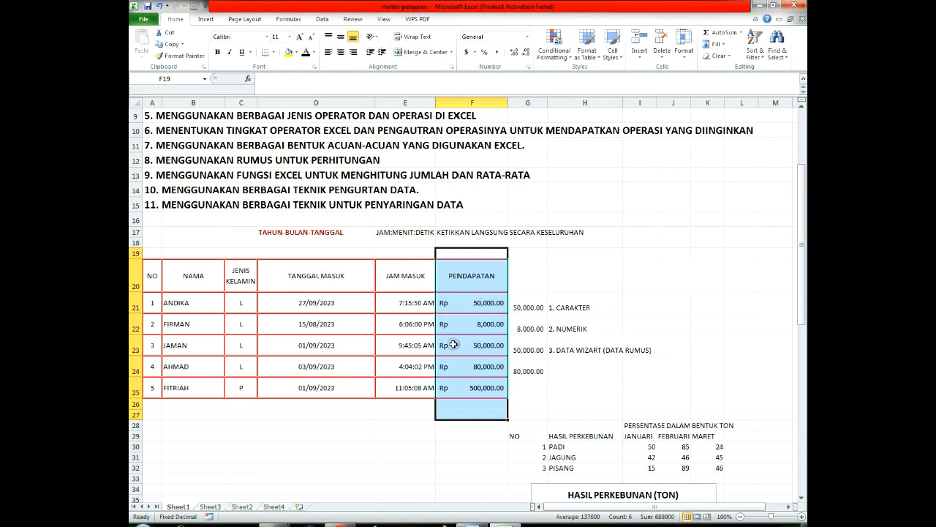
click(469, 308)
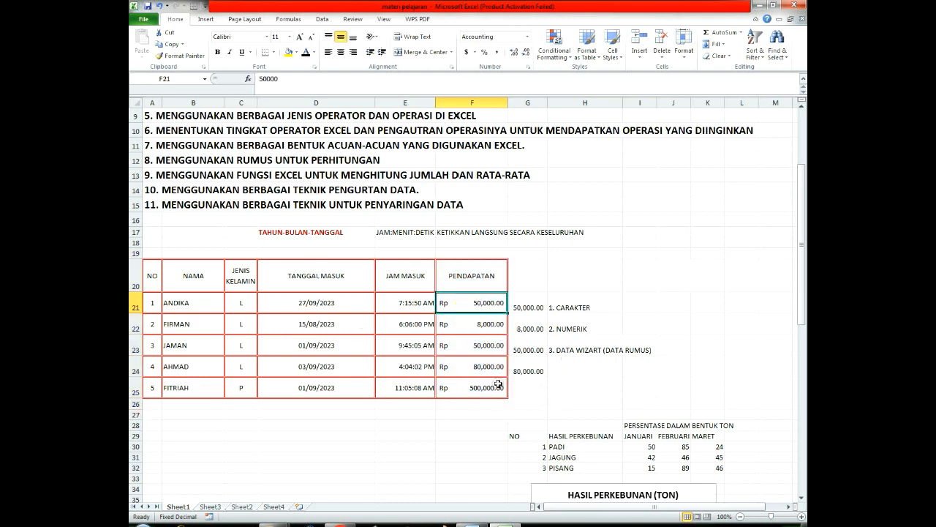
click(330, 288)
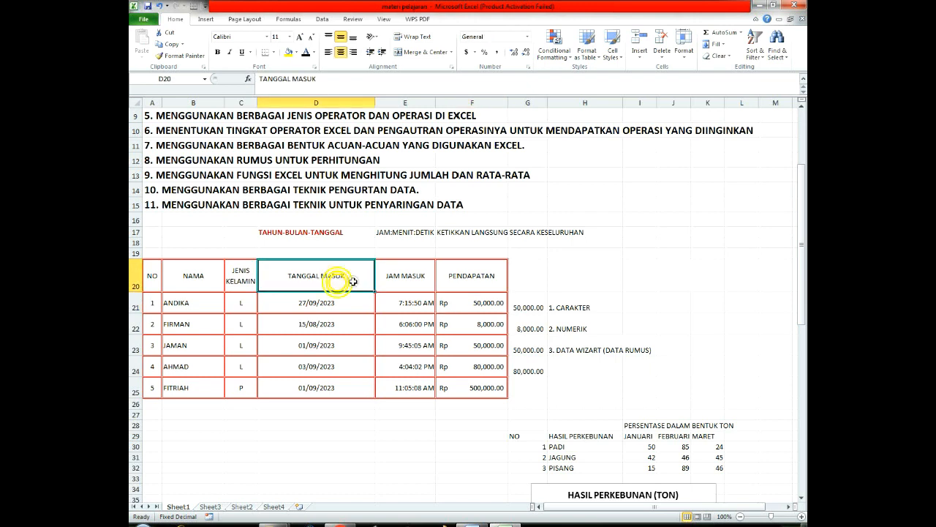
click(409, 285)
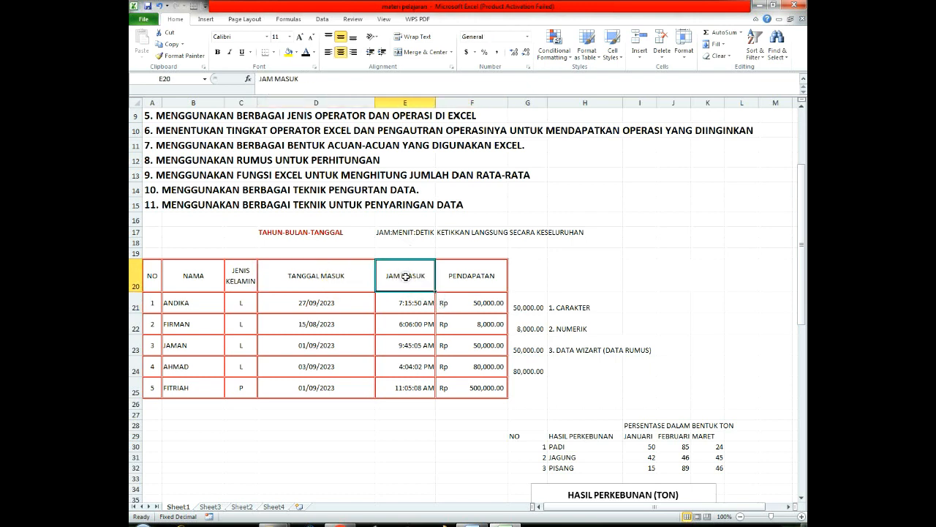
Step: Rotate the text of the JAM MASUK header in E20 to 90 degrees
ctrl+scroll(406, 277, up, 3)
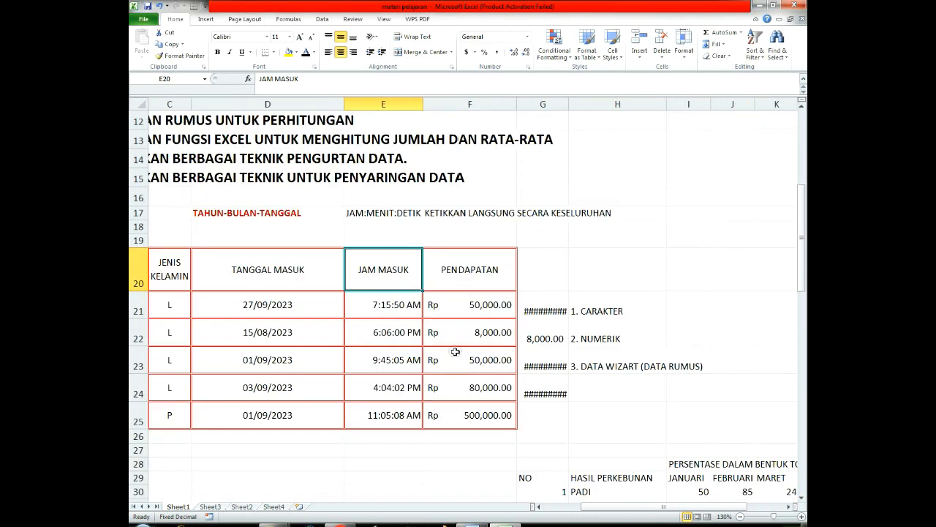
right_click(370, 265)
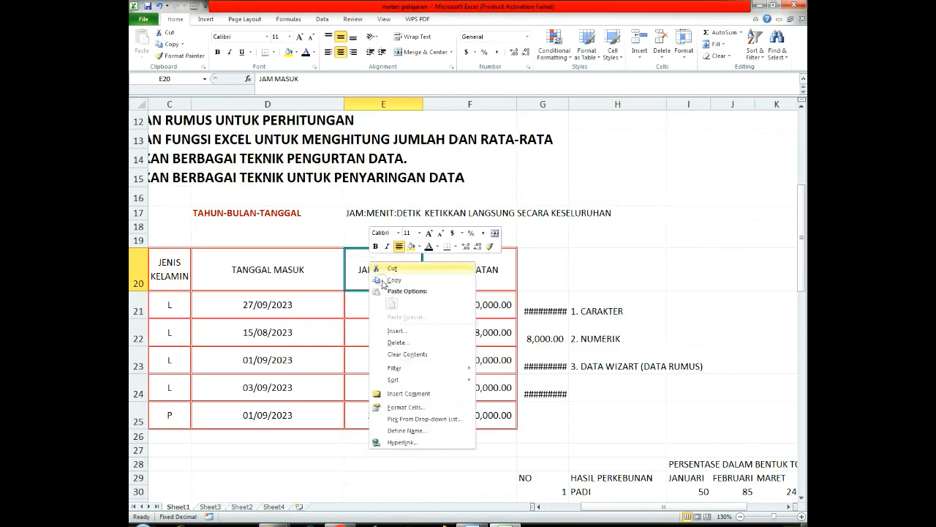
click(413, 407)
click(330, 302)
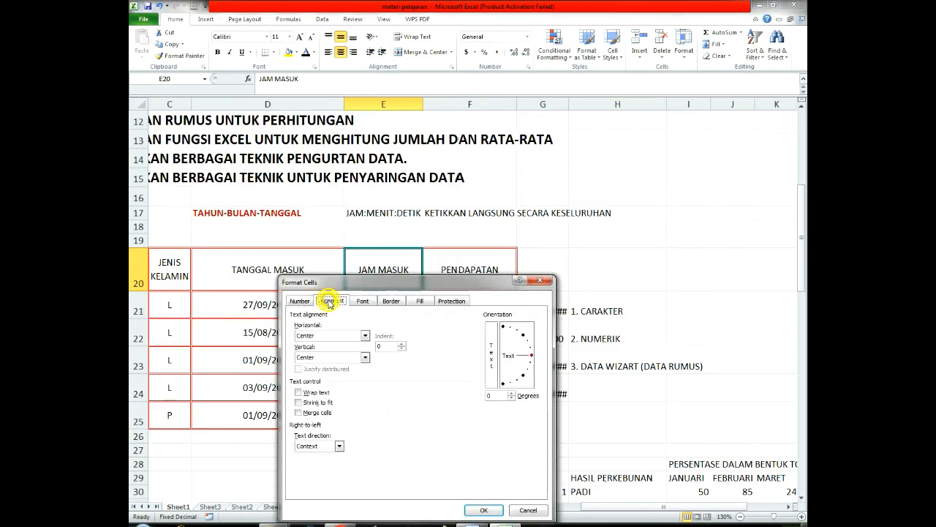
click(502, 328)
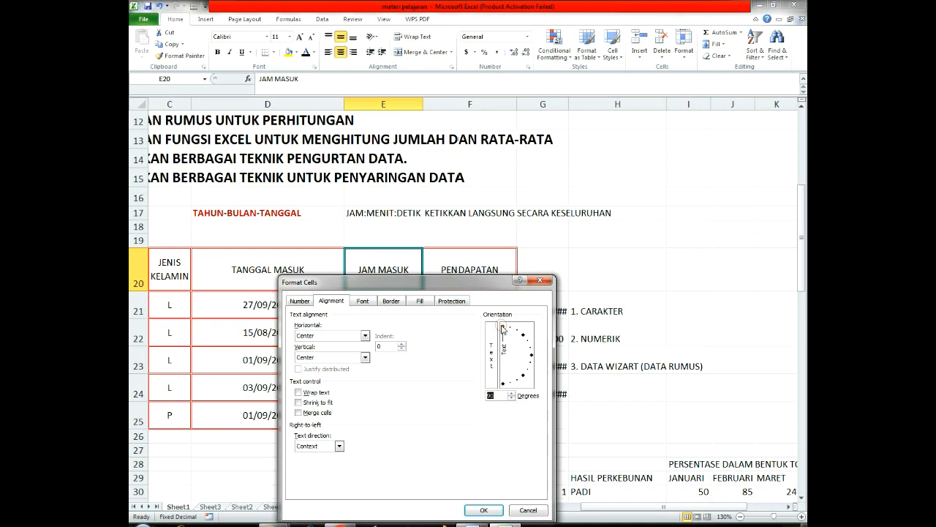
click(483, 510)
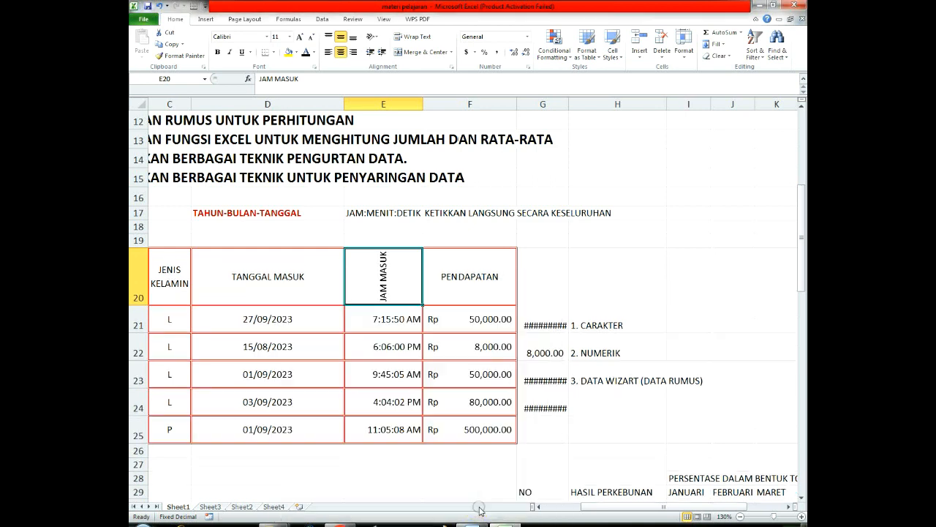
click(432, 374)
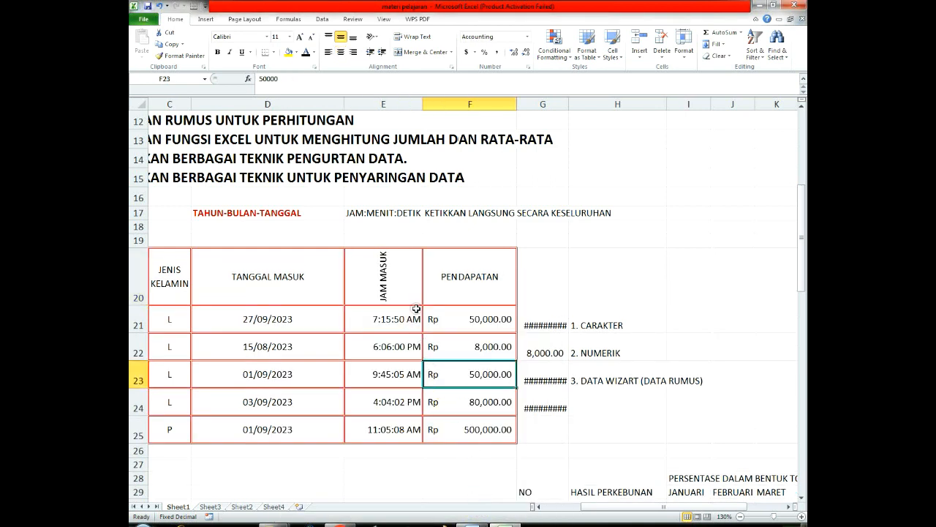
Step: Change the text orientation of the JAM MASUK header in E20 to 45 degrees
right_click(398, 275)
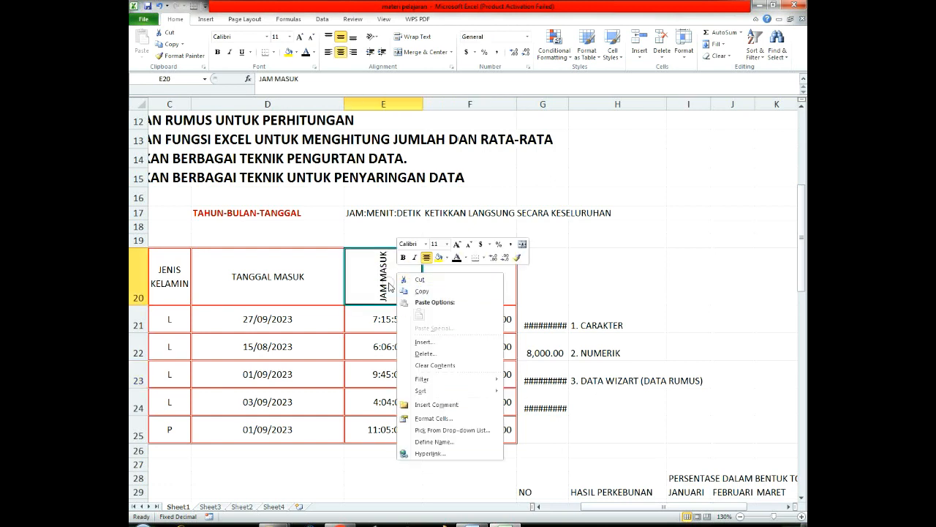
right_click(373, 285)
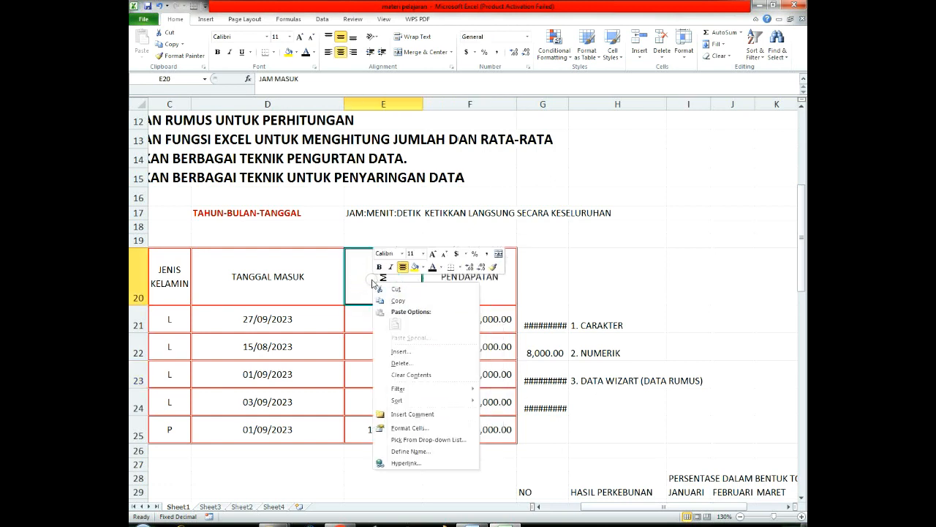
click(407, 428)
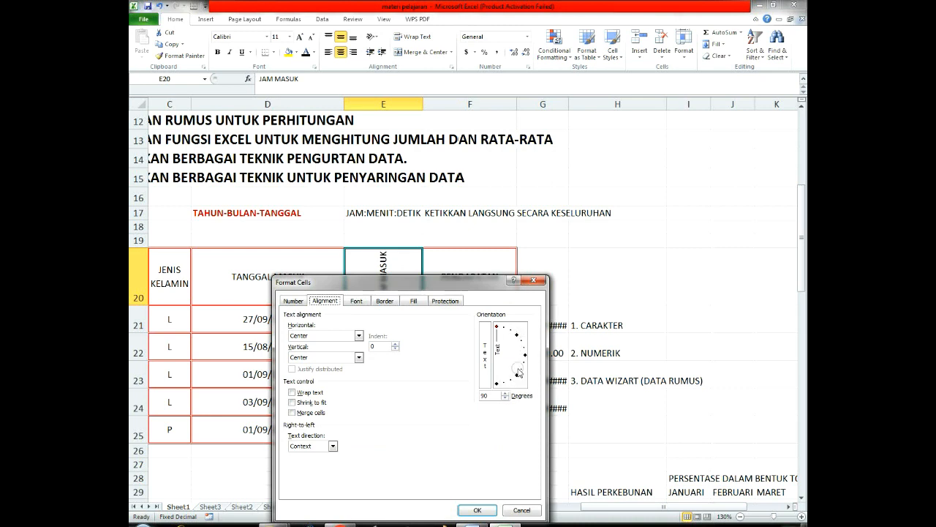
click(518, 336)
click(476, 510)
click(480, 394)
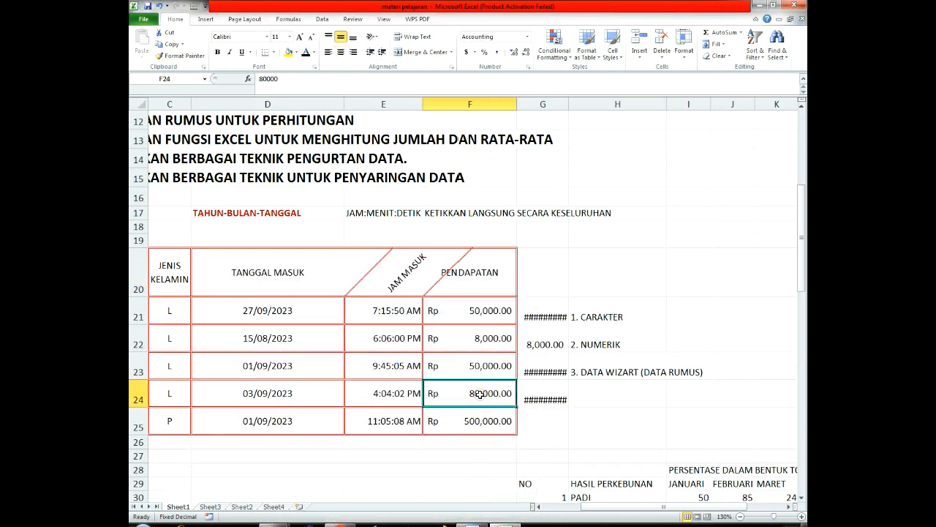
Step: Tilt the JAM MASUK header text in E20 more steeply, to about 68 degrees
right_click(406, 276)
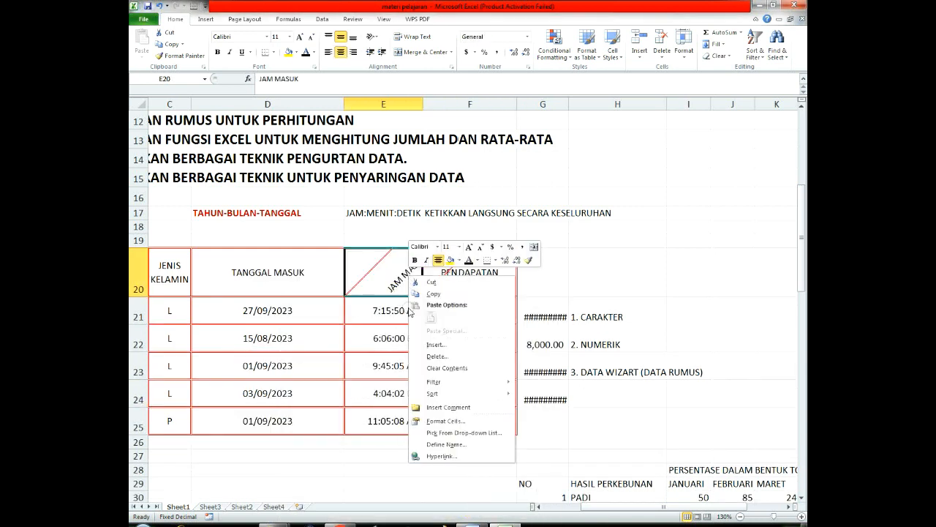
click(447, 422)
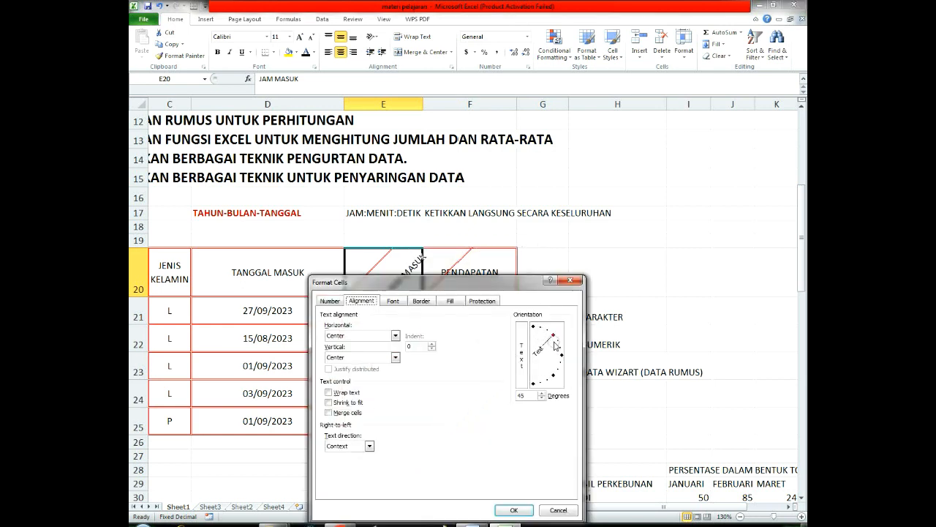
drag(545, 332, 547, 324)
click(513, 510)
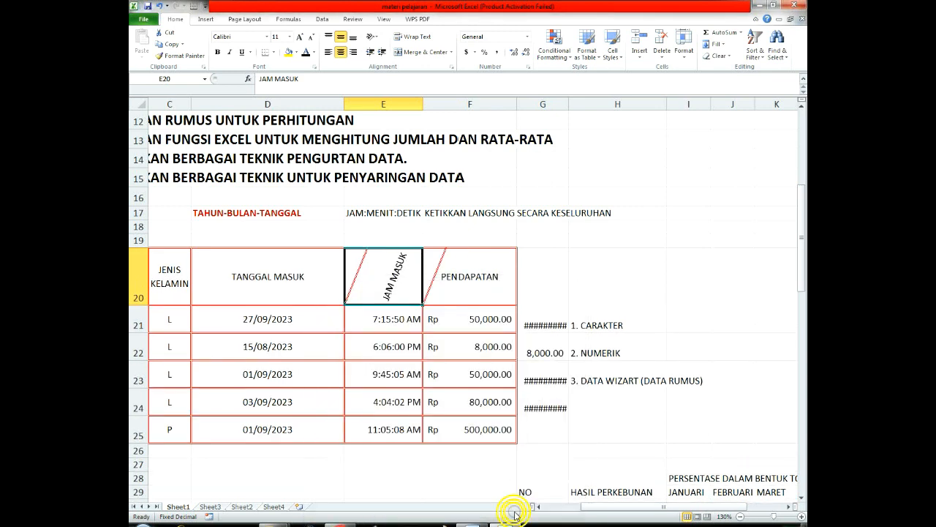
click(472, 373)
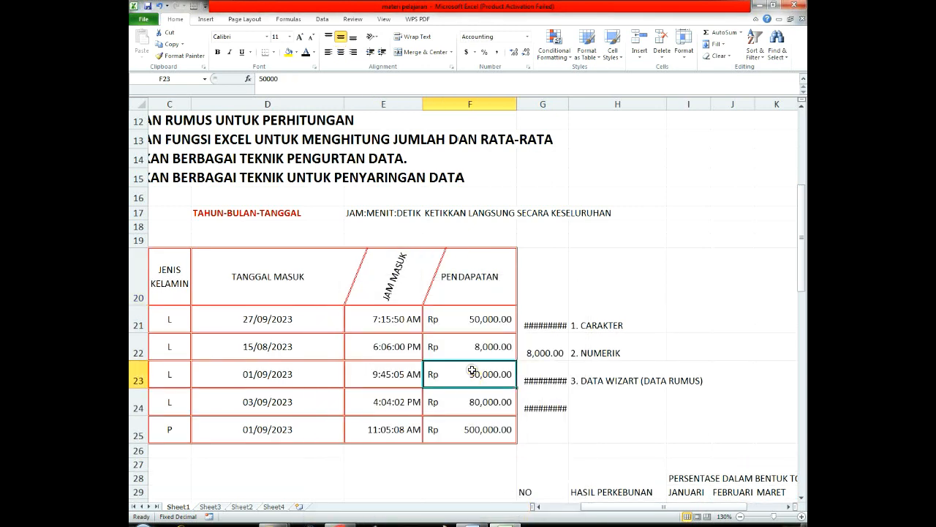
Step: Set the orientation of the JAM MASUK header text in E20 to -90 degrees so it reads downward
right_click(397, 283)
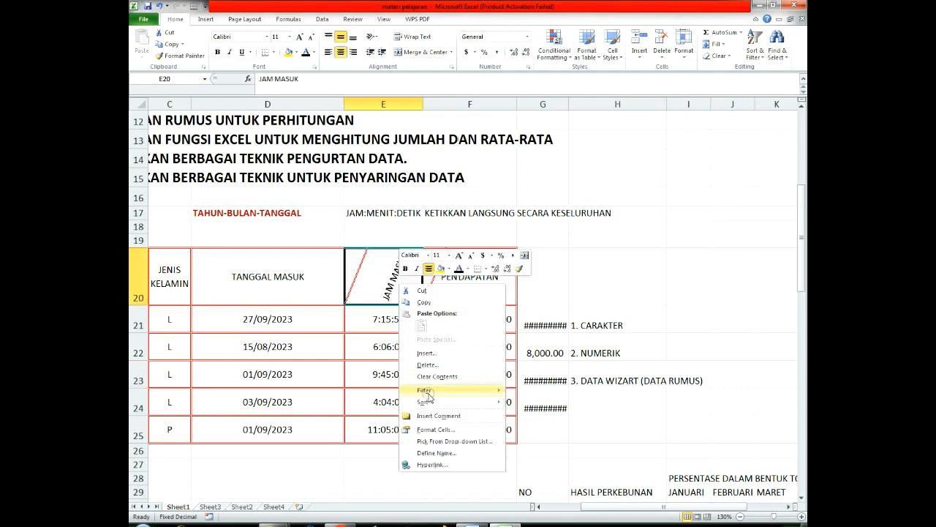
click(439, 429)
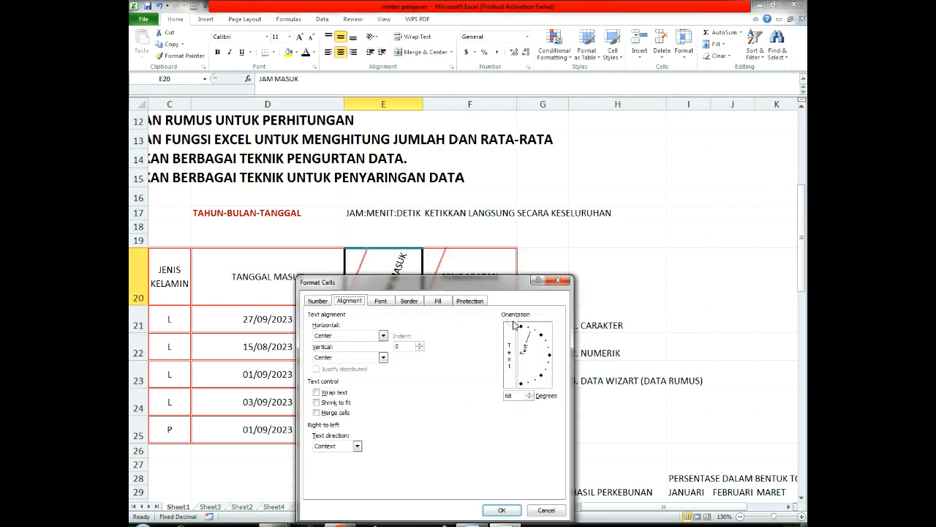
drag(510, 289, 637, 345)
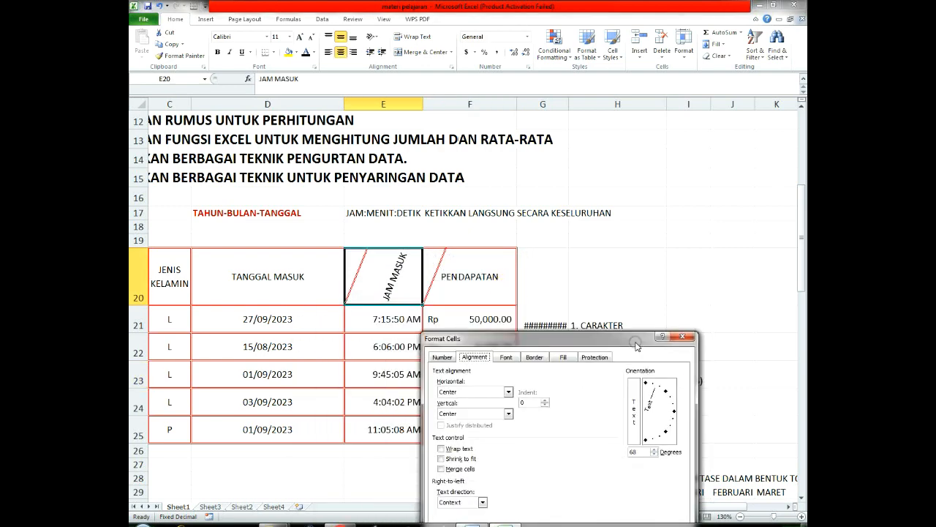
click(645, 440)
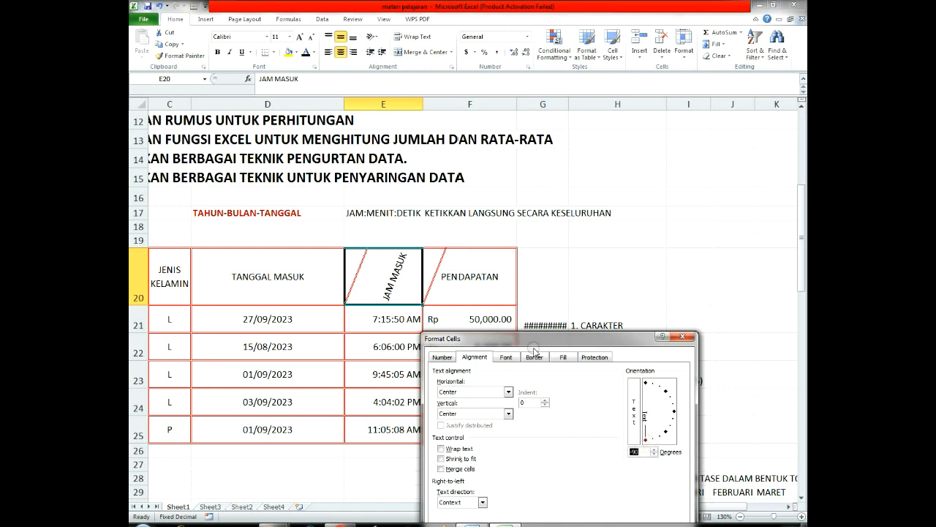
drag(537, 340, 602, 177)
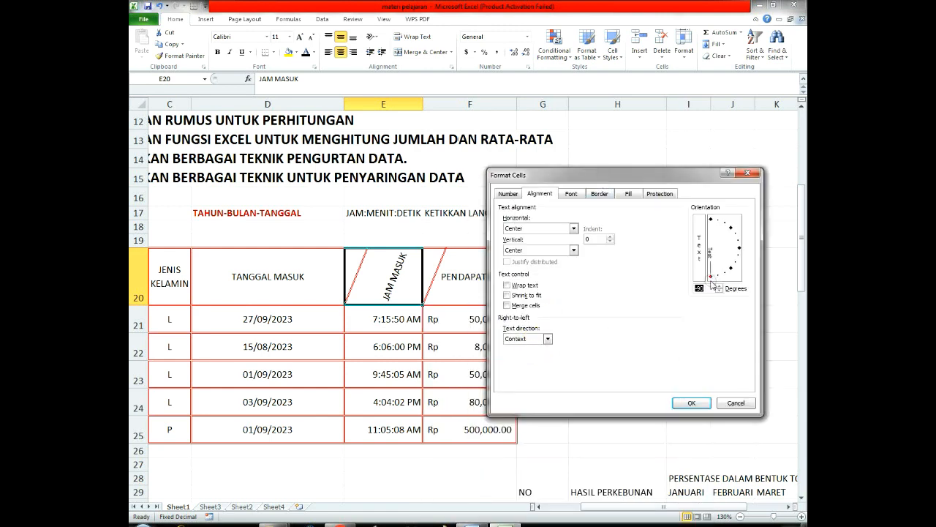
click(691, 403)
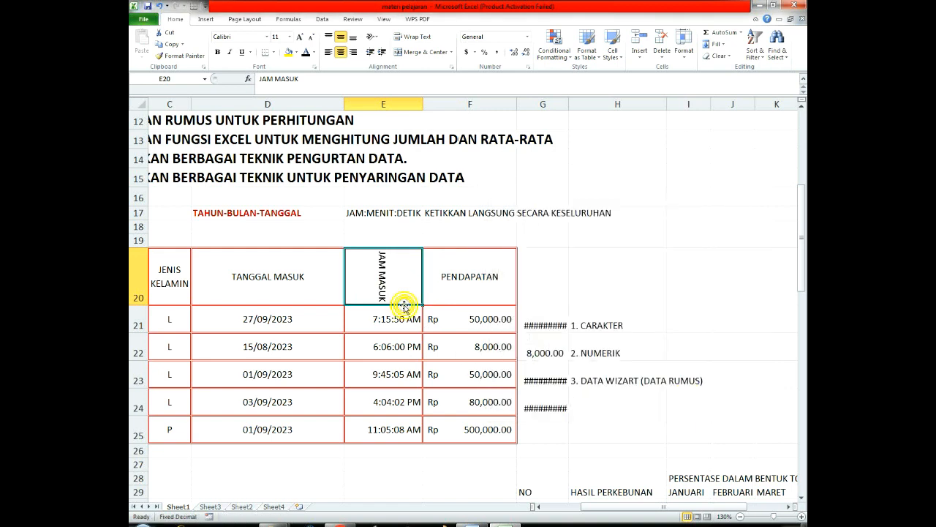
click(400, 273)
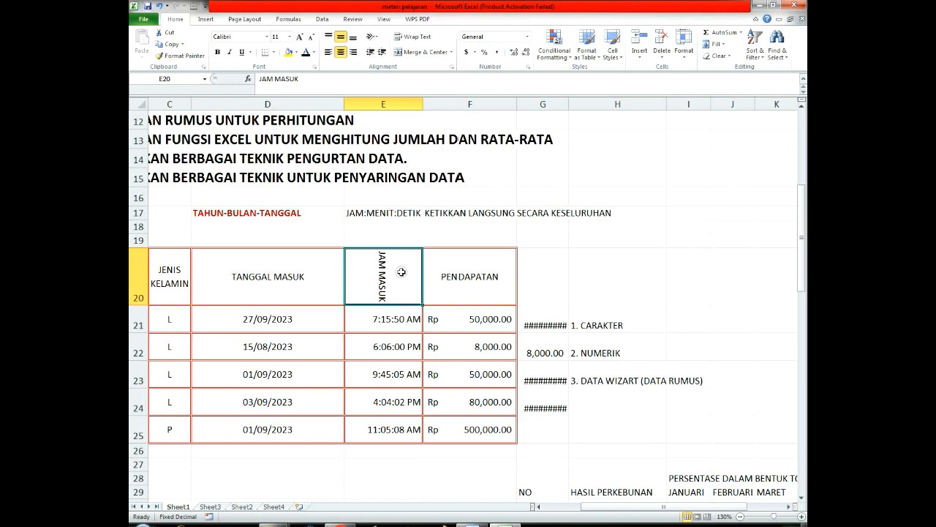
scroll(401, 272, down, 1)
scroll(395, 256, up, 2)
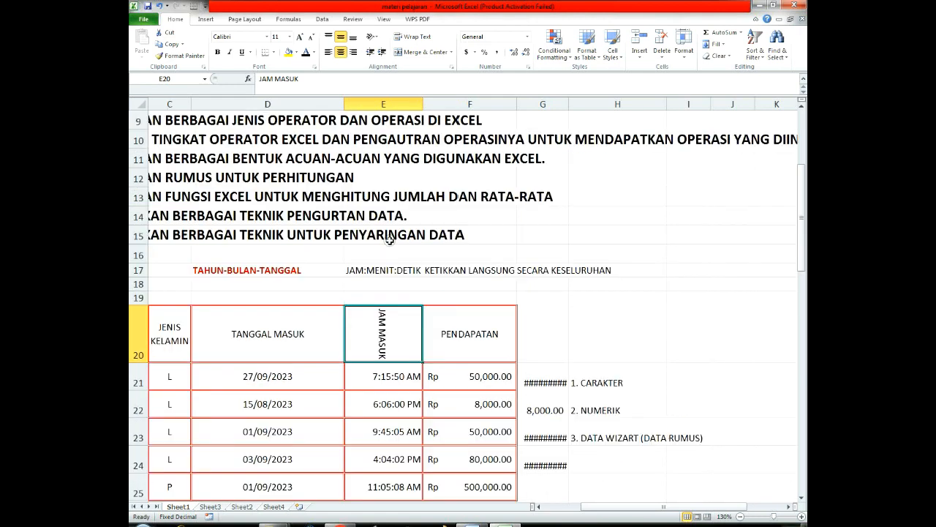
click(511, 297)
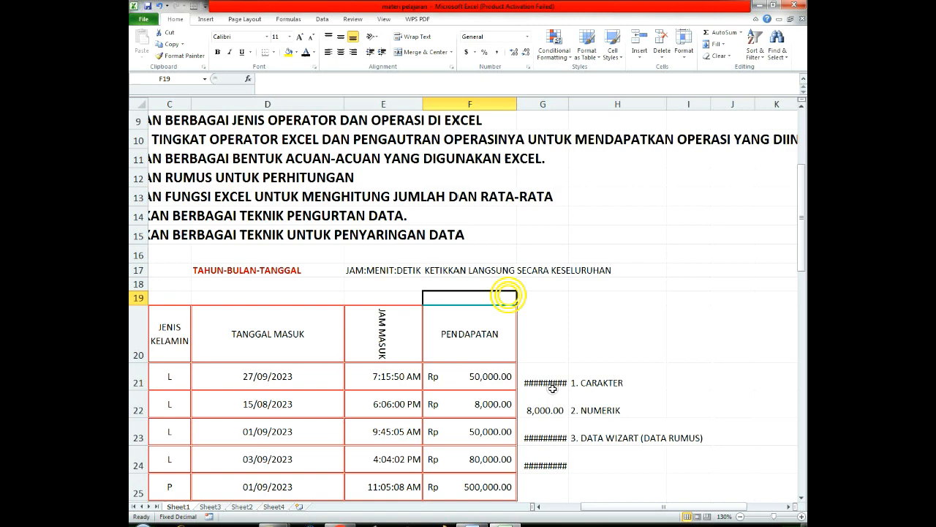
click(602, 345)
Step: Remove all borders from the table in A20:F25 and undo the removal
scroll(574, 377, down, 2)
drag(621, 506, 525, 507)
drag(583, 229, 158, 371)
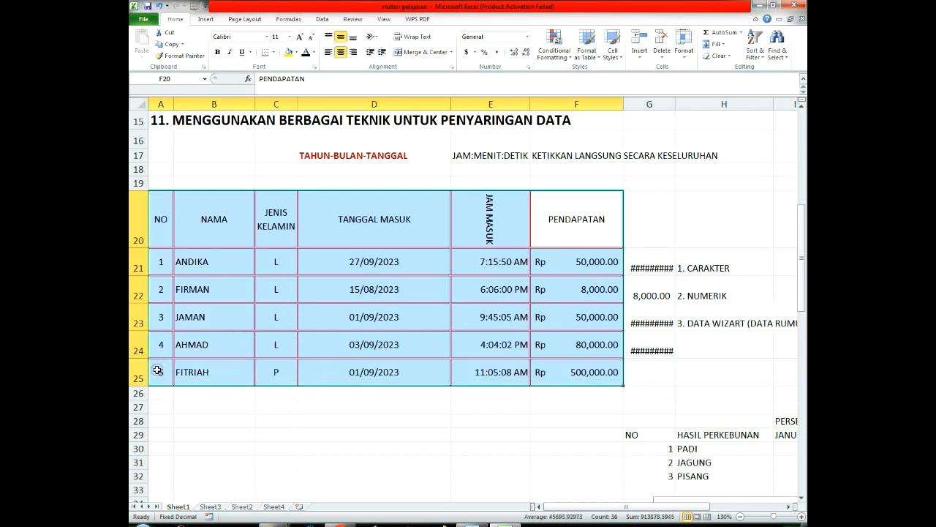
click(274, 52)
click(272, 125)
click(368, 341)
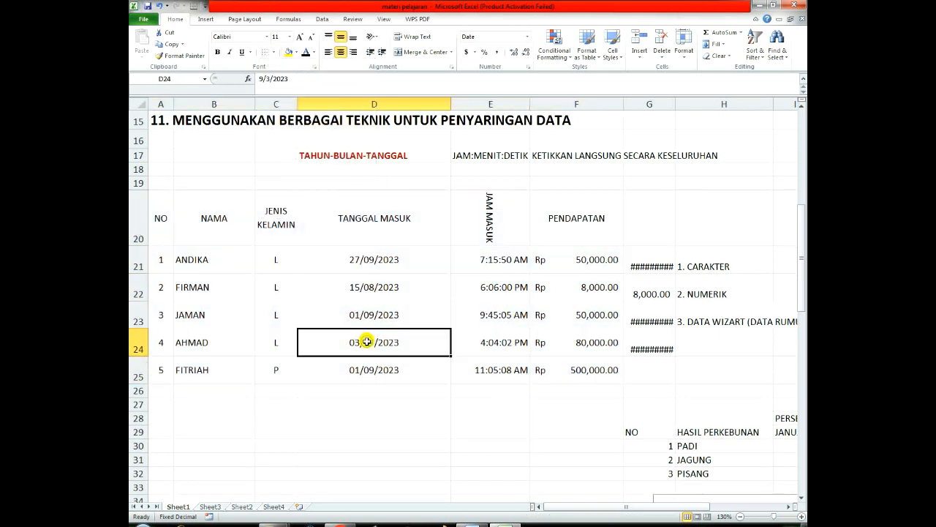
key(ctrl+z)
click(361, 350)
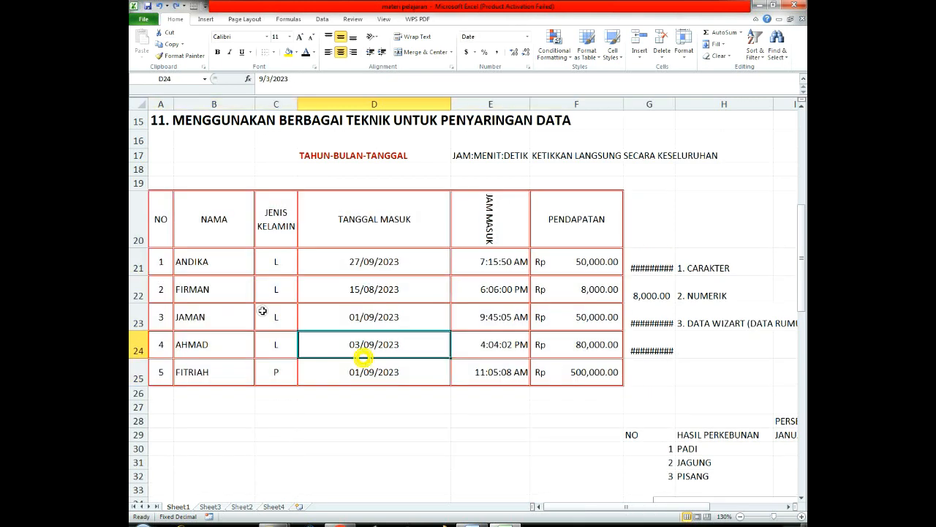
Step: Clear the borders of the whole table in A20:F25 with the No Border option
drag(159, 206, 596, 382)
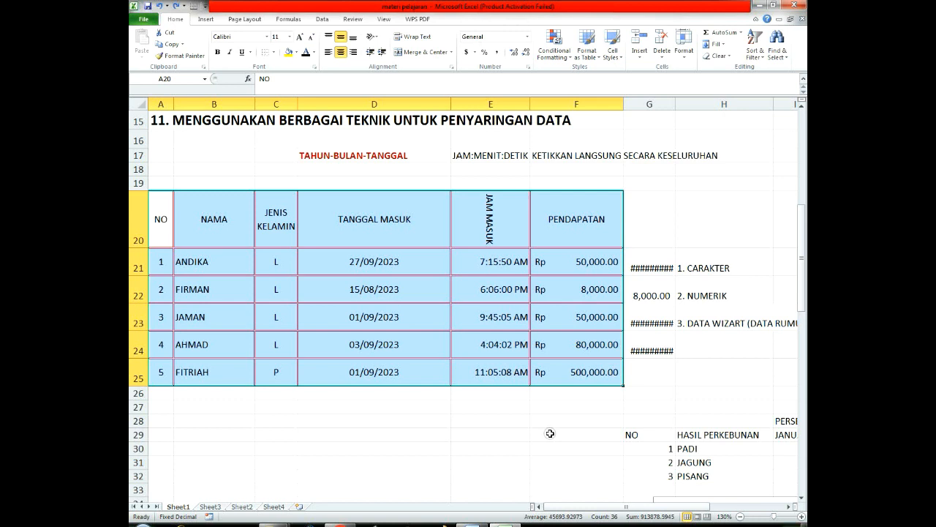
click(265, 52)
click(339, 258)
Step: Apply thick solid outline and inside borders to the whole table in A20:F25
drag(161, 209, 572, 360)
right_click(458, 251)
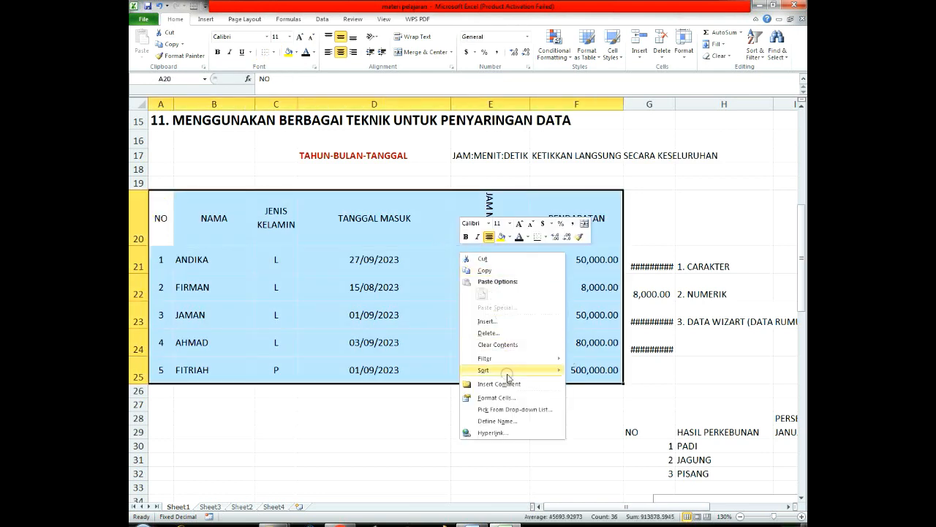
click(502, 400)
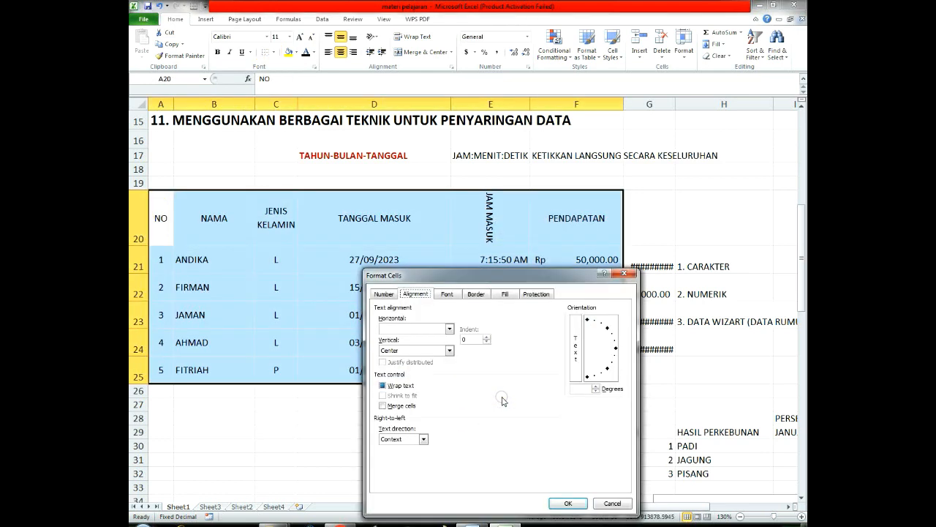
click(476, 293)
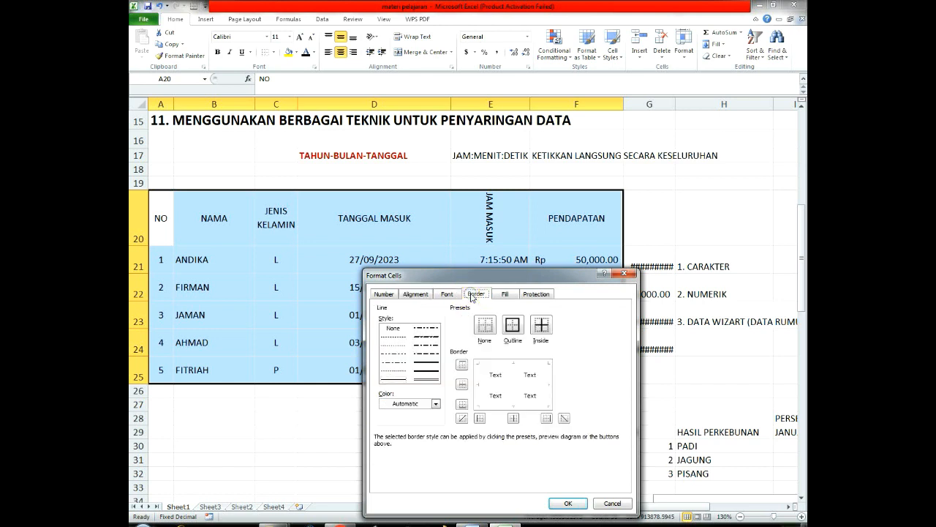
click(425, 371)
click(513, 326)
click(541, 326)
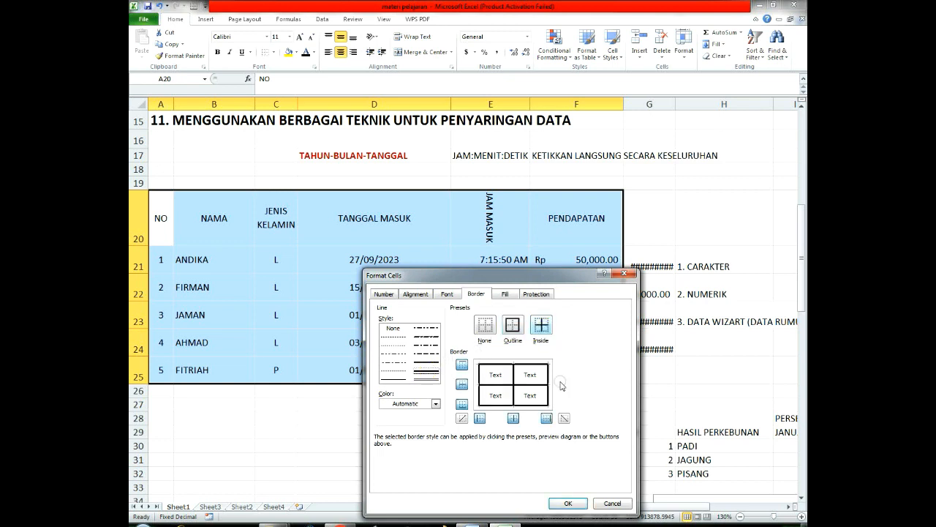
click(573, 503)
click(583, 447)
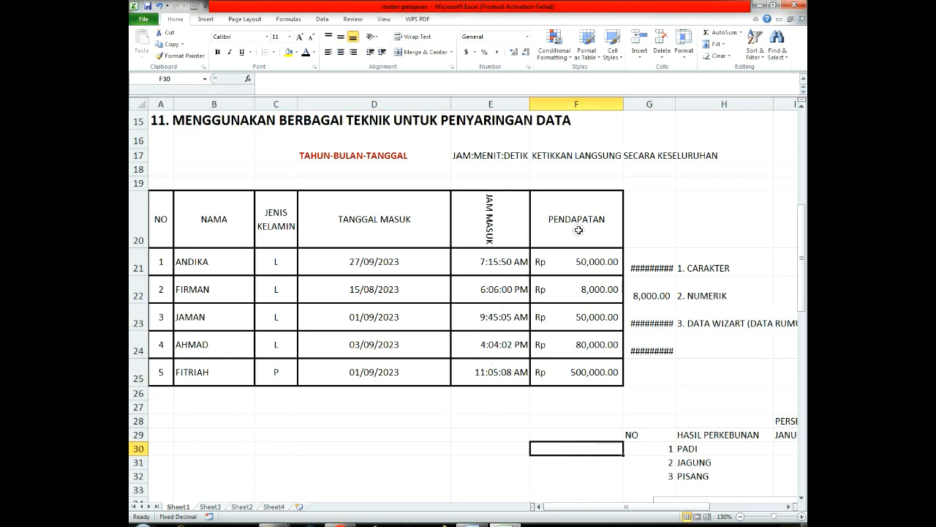
Step: Give the table in A20:F25 a double-line outline with dash-dot inside horizontal and vertical borders
drag(585, 219, 131, 363)
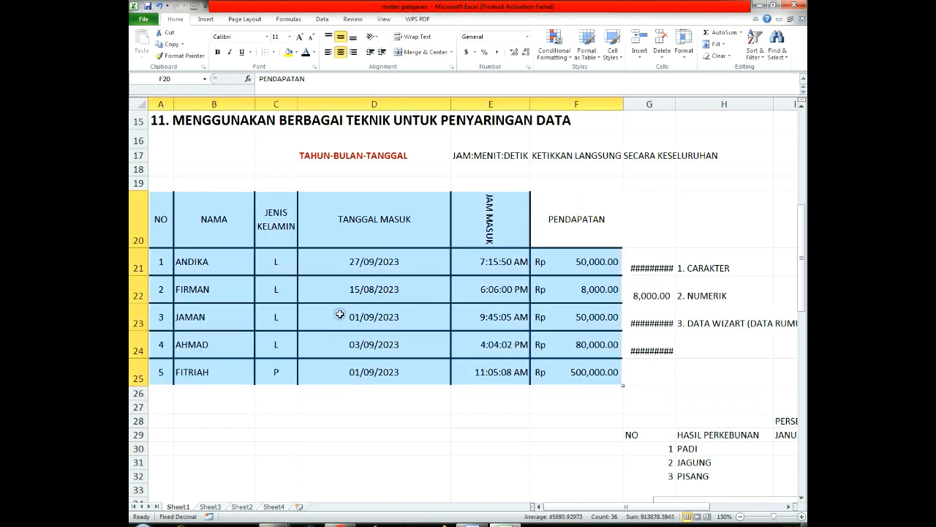
right_click(373, 302)
click(409, 446)
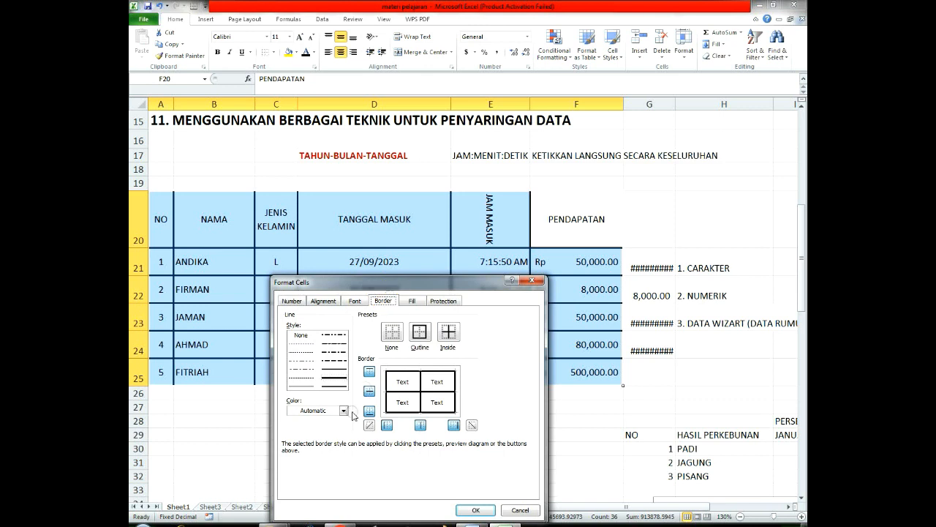
click(420, 333)
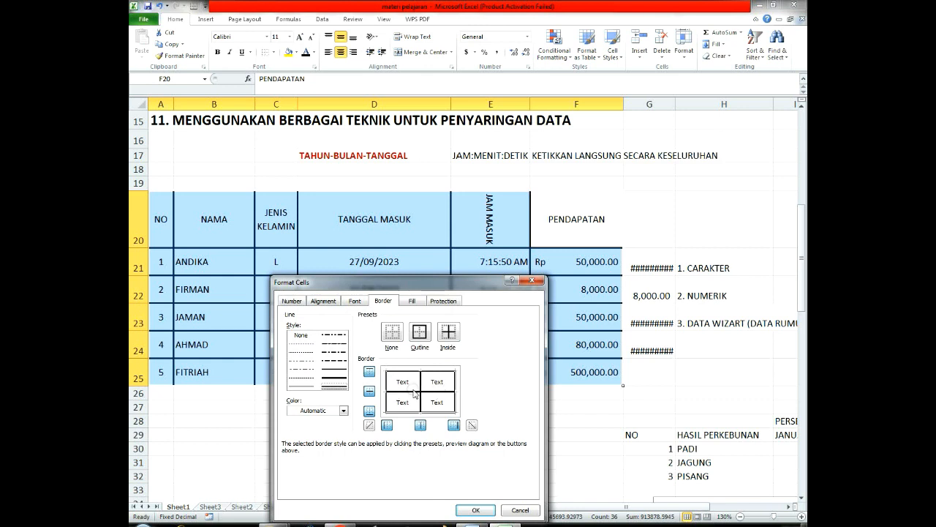
click(332, 348)
click(370, 390)
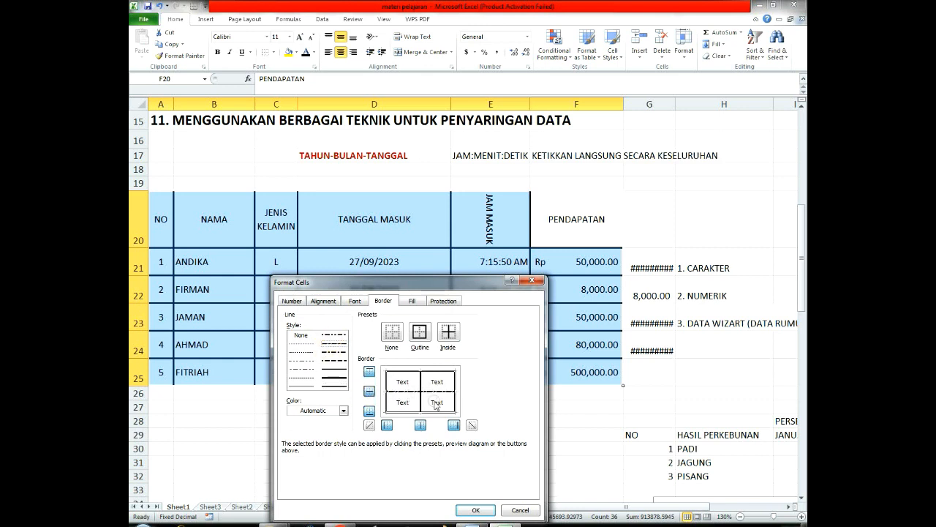
click(421, 426)
click(476, 510)
click(505, 448)
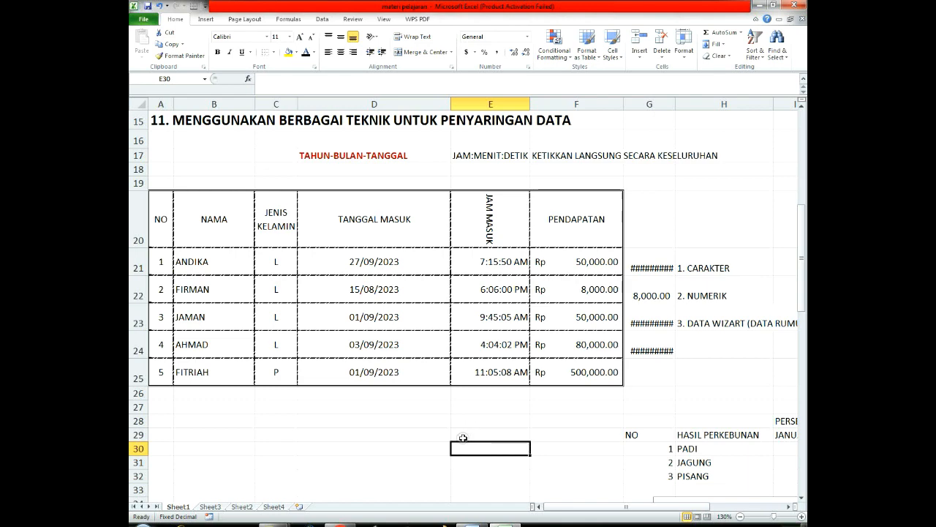
Step: Remove all borders from the table in A20:F25 with the None border preset
drag(598, 229, 134, 374)
right_click(322, 253)
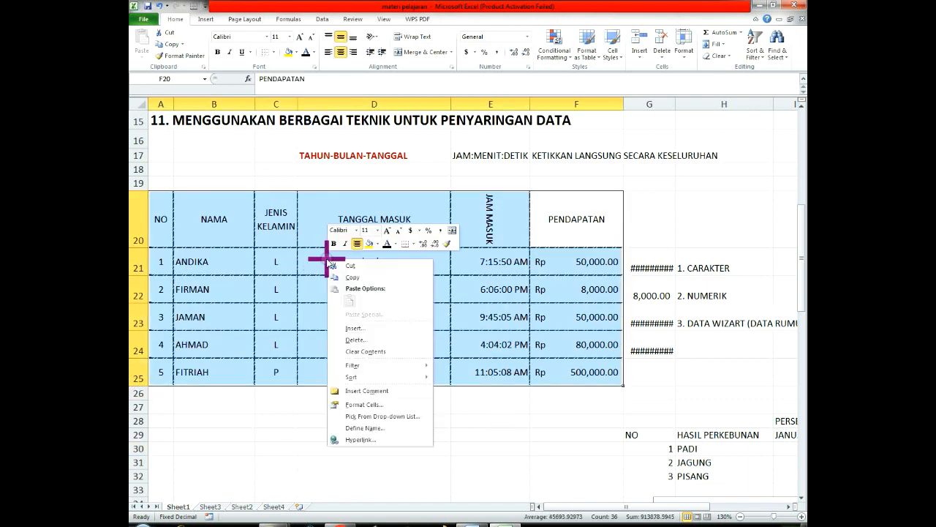
click(367, 404)
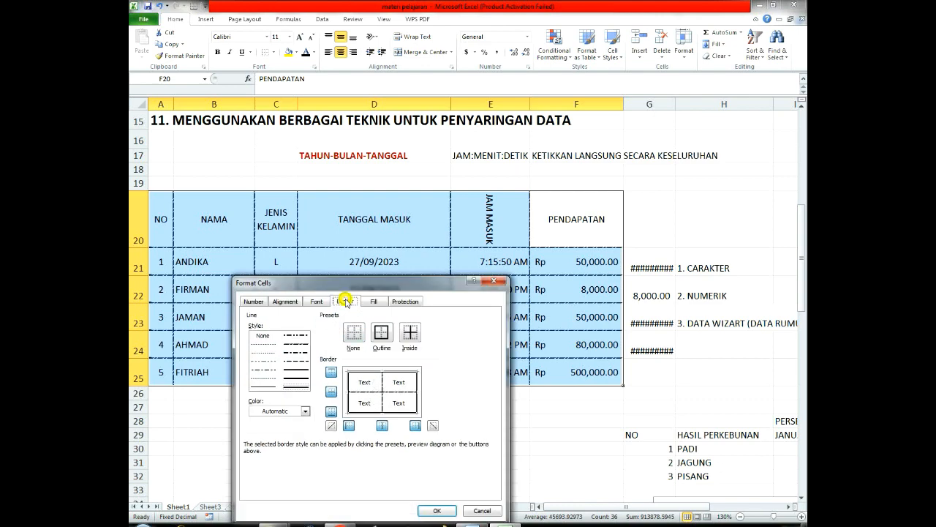
click(354, 333)
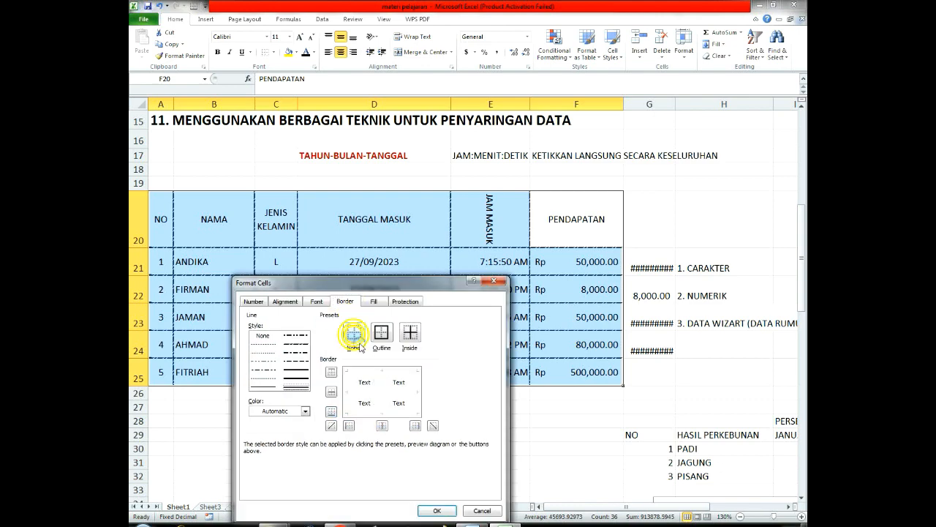
click(436, 510)
Step: Check how the borderless table looks in the sheet's print preview, and return to the worksheet
click(549, 434)
drag(574, 232, 136, 379)
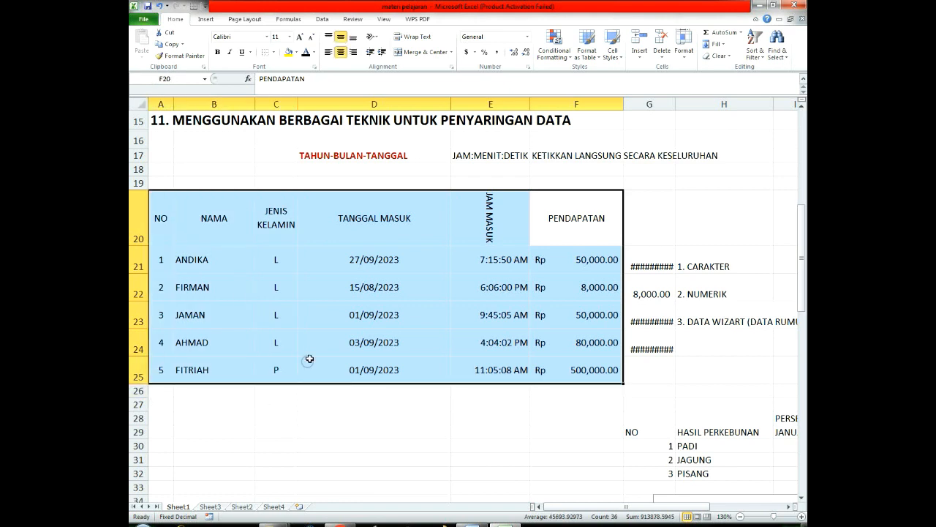
click(445, 390)
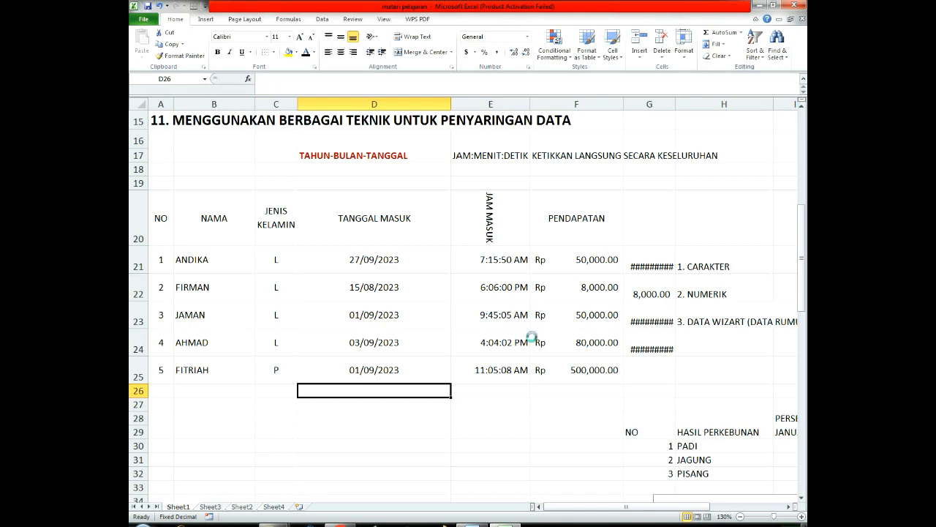
key(ctrl+p)
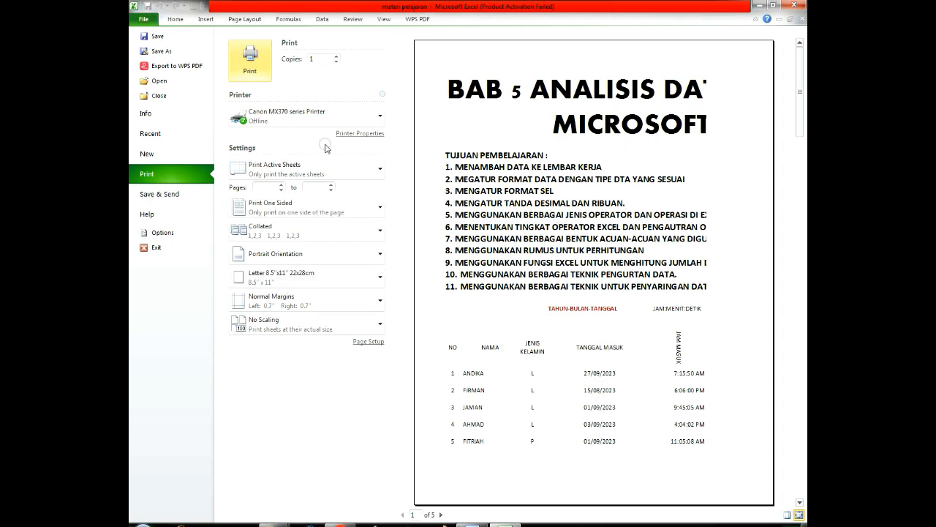
click(292, 21)
Step: Apply double-line outline and inside borders to the whole table in A20:F25
drag(152, 209, 581, 376)
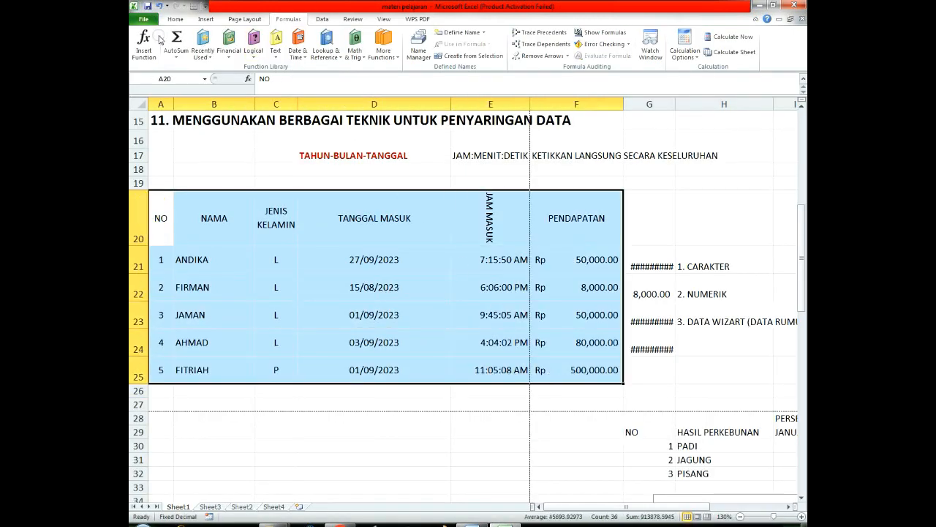
click(175, 19)
right_click(298, 240)
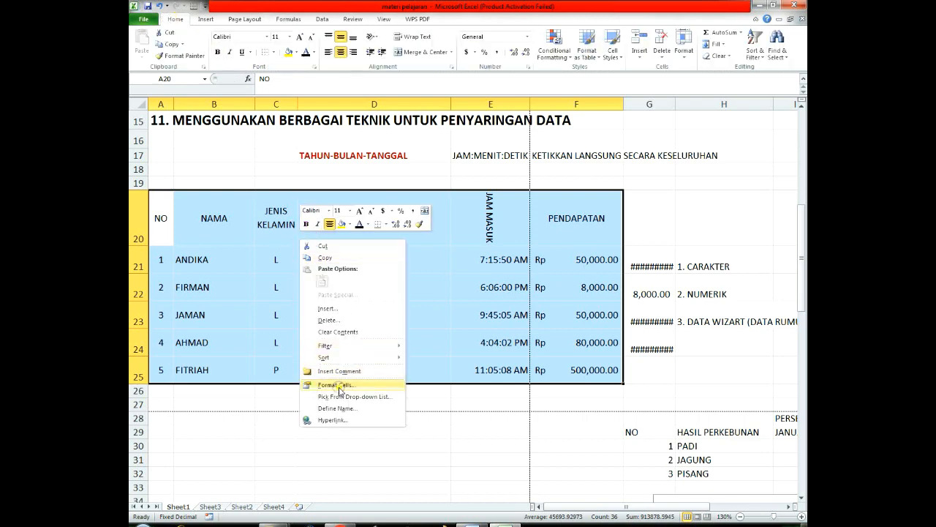
click(340, 385)
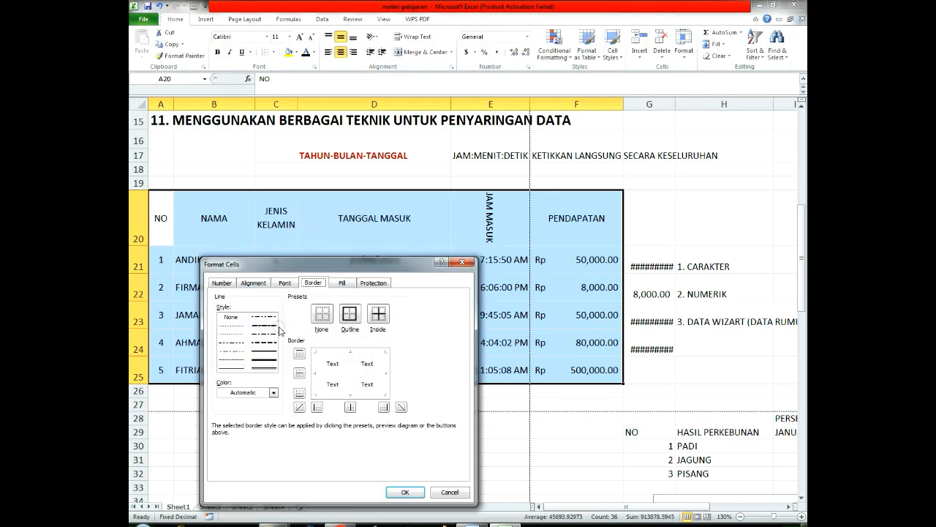
click(349, 313)
click(378, 313)
click(407, 491)
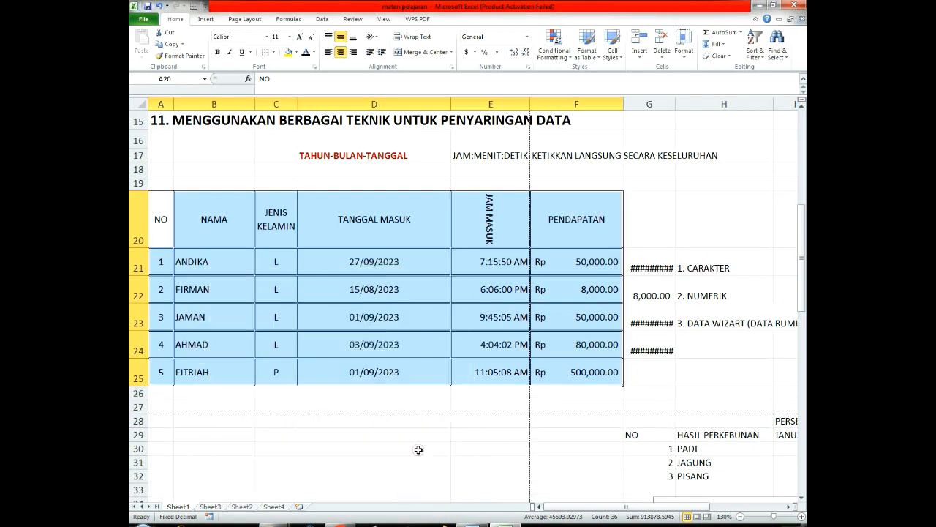
Step: Check how the double-line bordered table looks in the print preview, and return to the worksheet
click(420, 419)
key(ctrl+p)
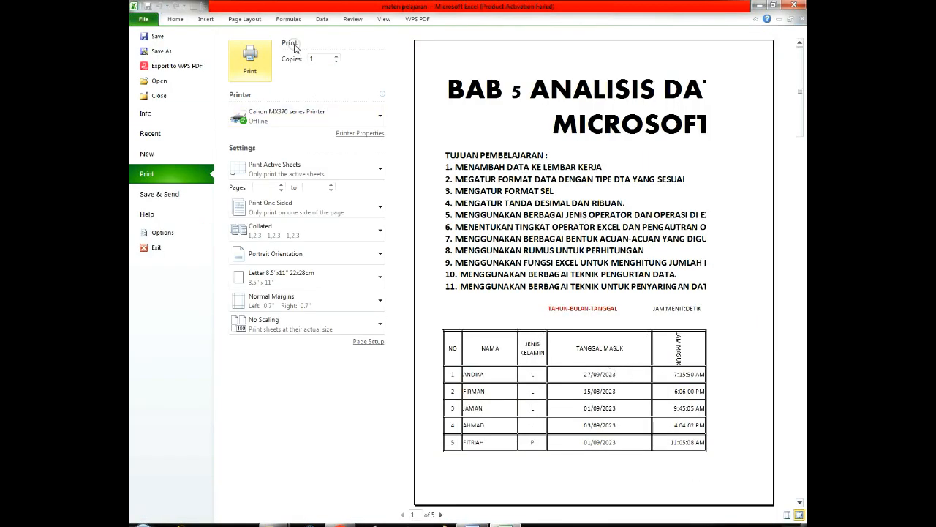
click(288, 19)
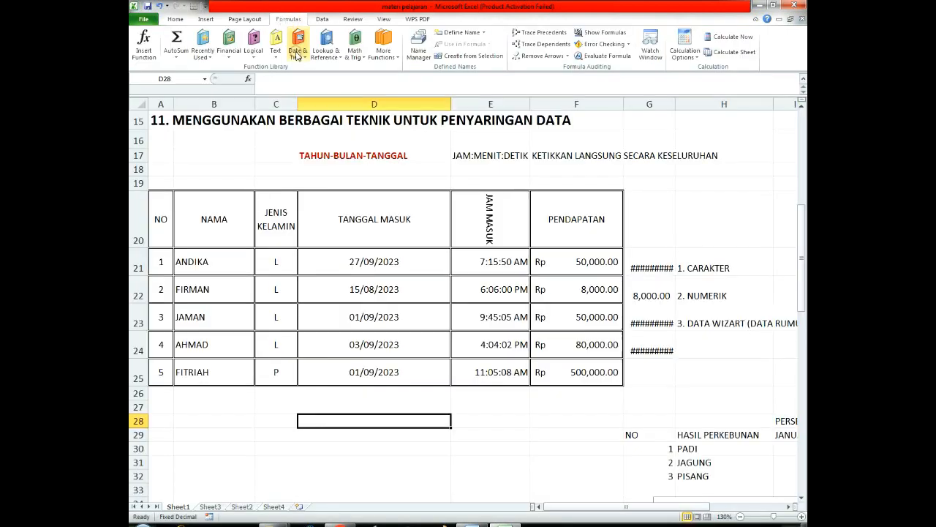
Step: Delete the row numbers in A21:A25 of the NO column
scroll(395, 292, down, 1)
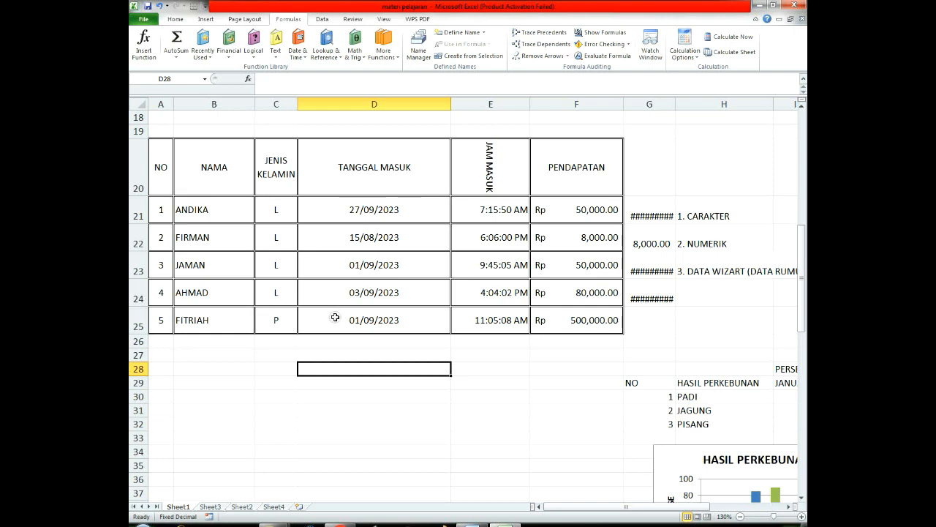
scroll(329, 318, up, 1)
scroll(335, 316, down, 1)
drag(165, 206, 162, 329)
key(Delete)
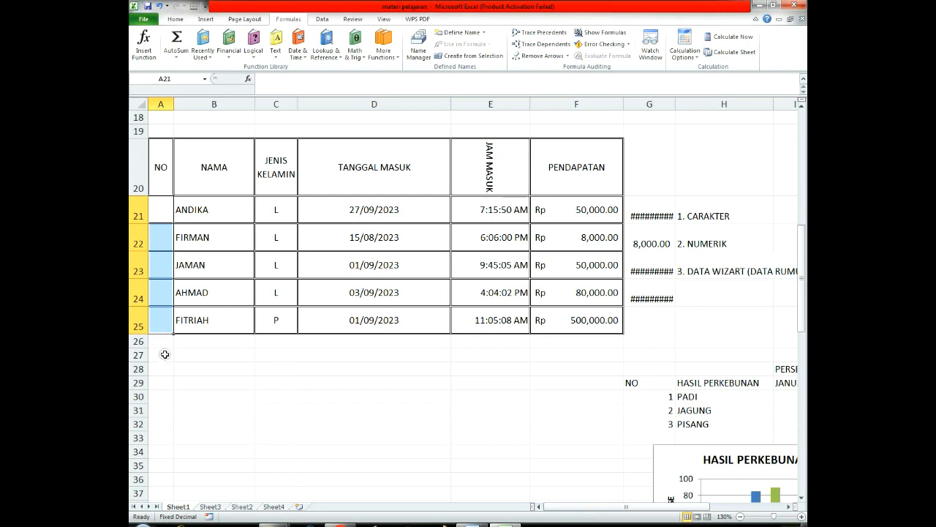
Step: Enter the numbers 1 to 6 one per cell down the NO column, starting in A21
click(197, 210)
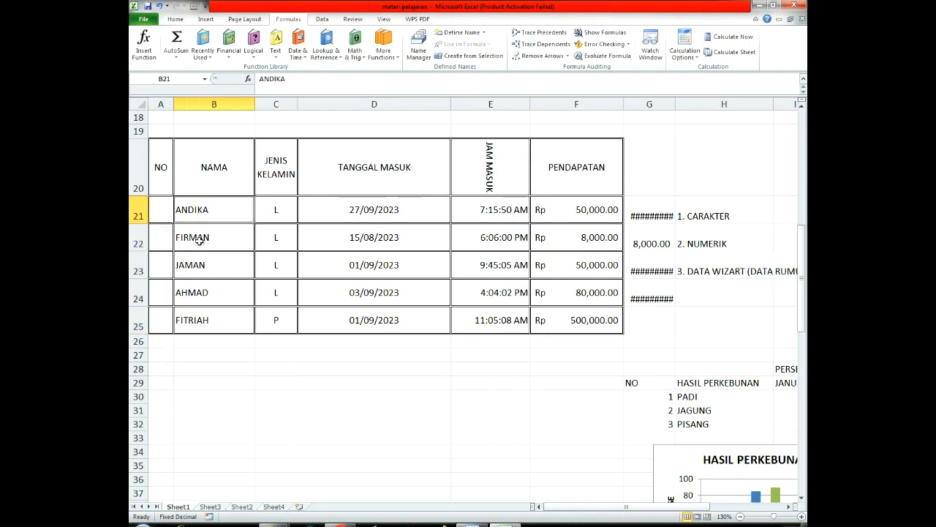
drag(205, 211, 217, 447)
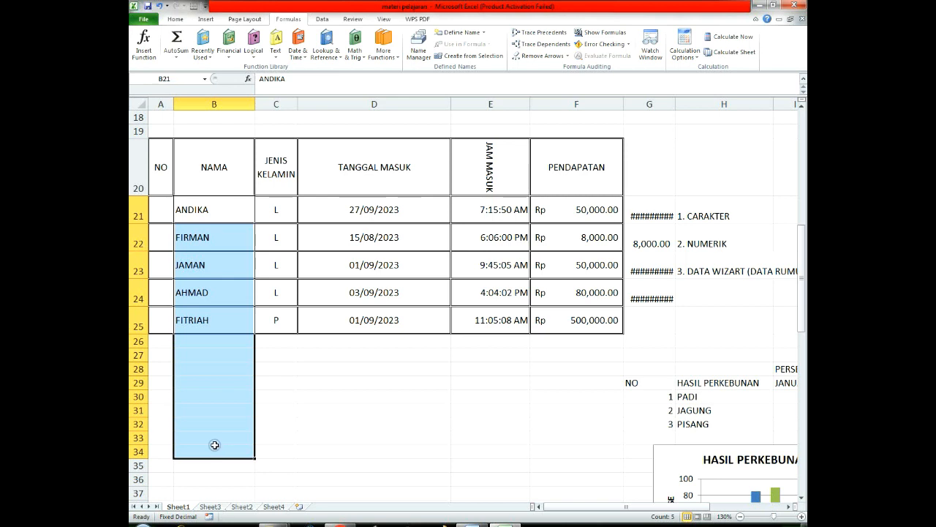
click(166, 214)
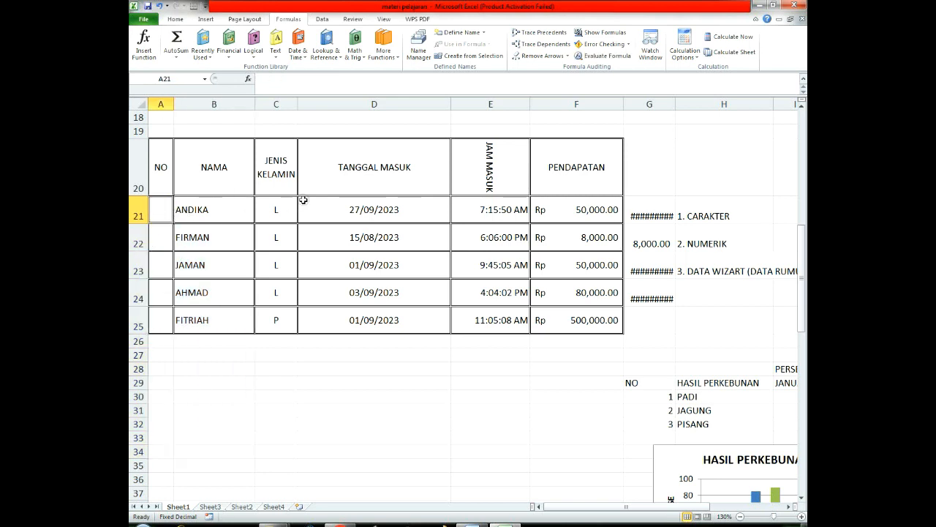
text(1)
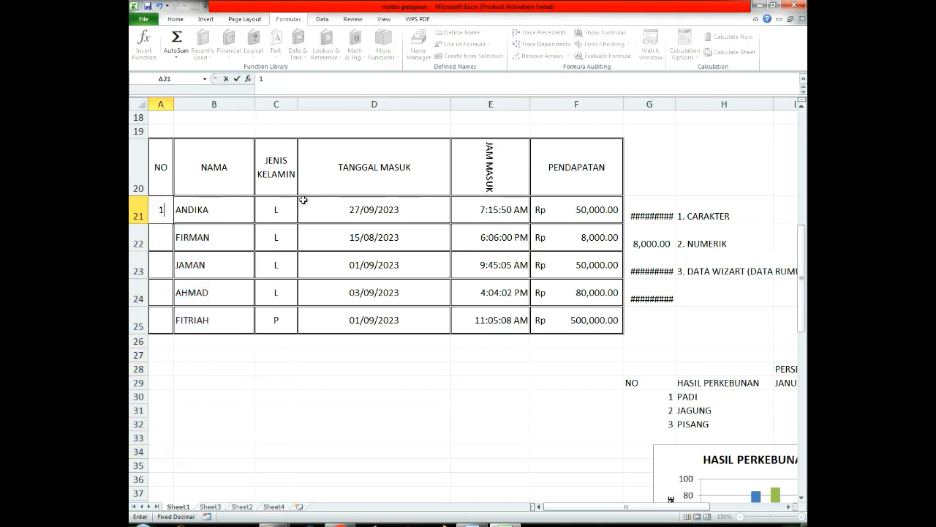
key(Return)
text(2)
key(Return)
text(3)
key(Return)
text(4)
key(Return)
text(5)
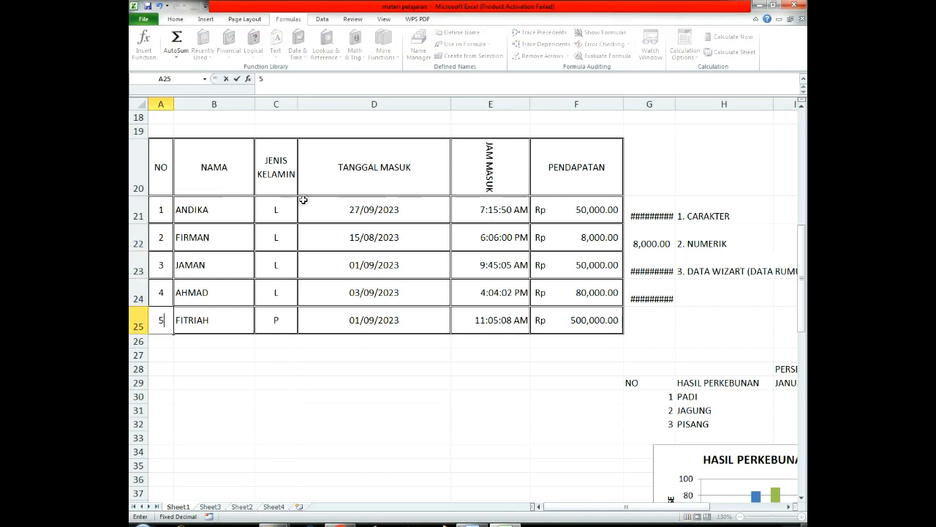
key(Return)
text(6)
key(Return)
key(Return)
key(Return)
key(Return)
key(Return)
key(Return)
key(Return)
key(Return)
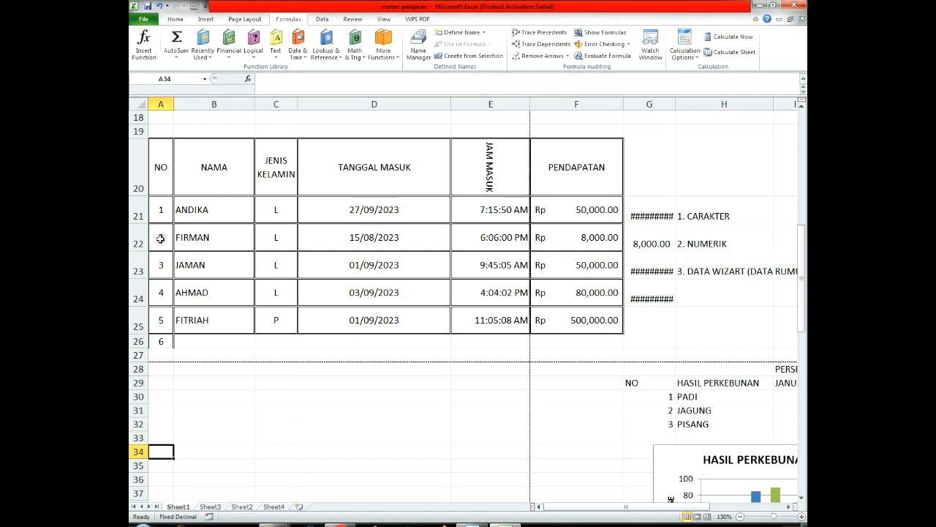
Step: Clear the numbers below the 1 in the NO column, A22:A28, and select A21
drag(157, 238, 168, 363)
key(Delete)
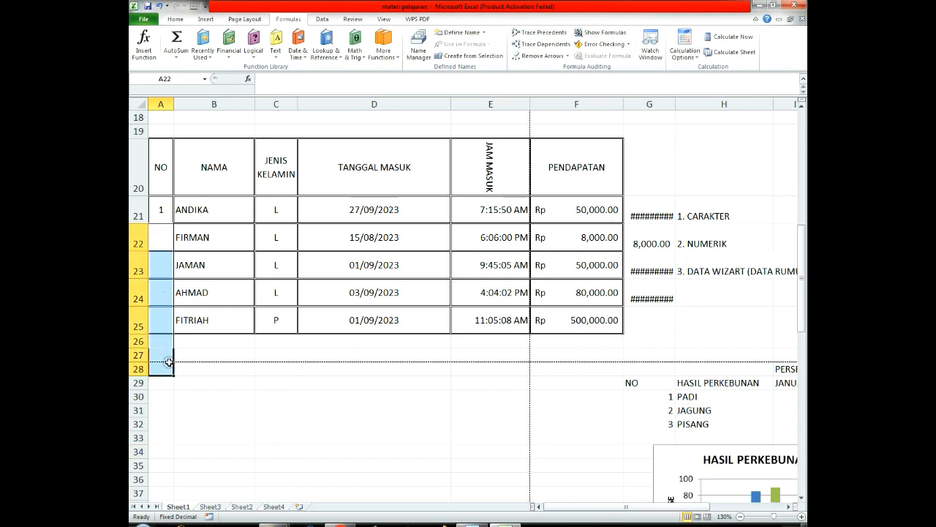
click(161, 210)
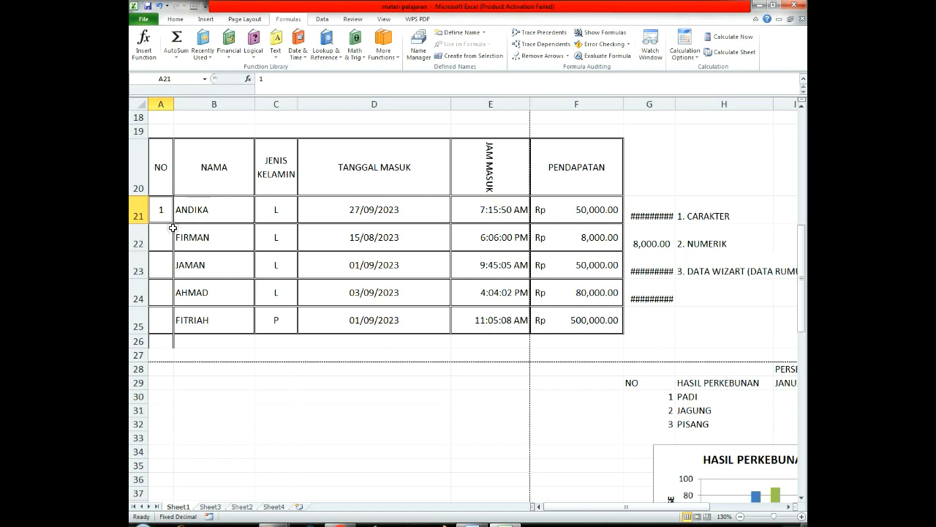
Step: Fill the number in A21 down the NO column to A25, using the Fill Series option
drag(173, 222, 185, 320)
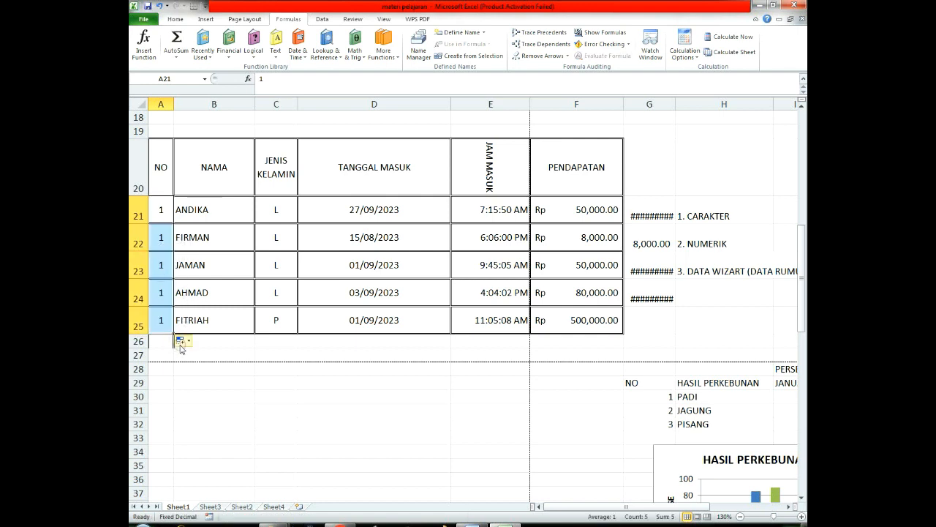
click(188, 341)
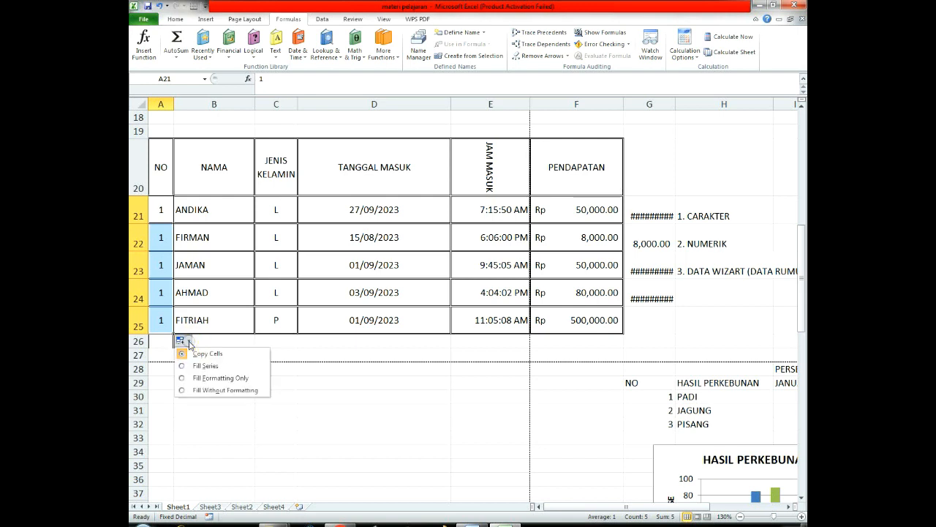
click(188, 341)
click(189, 342)
click(195, 366)
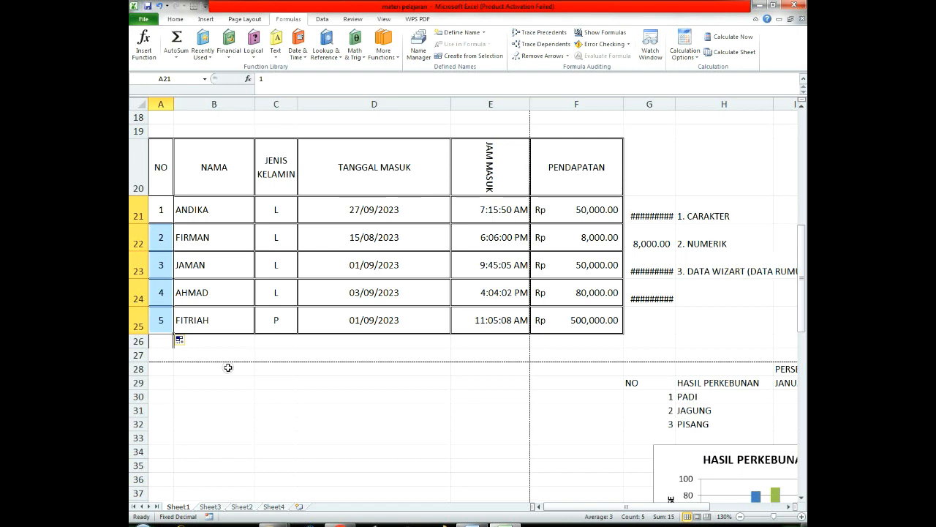
click(228, 367)
drag(159, 218, 162, 337)
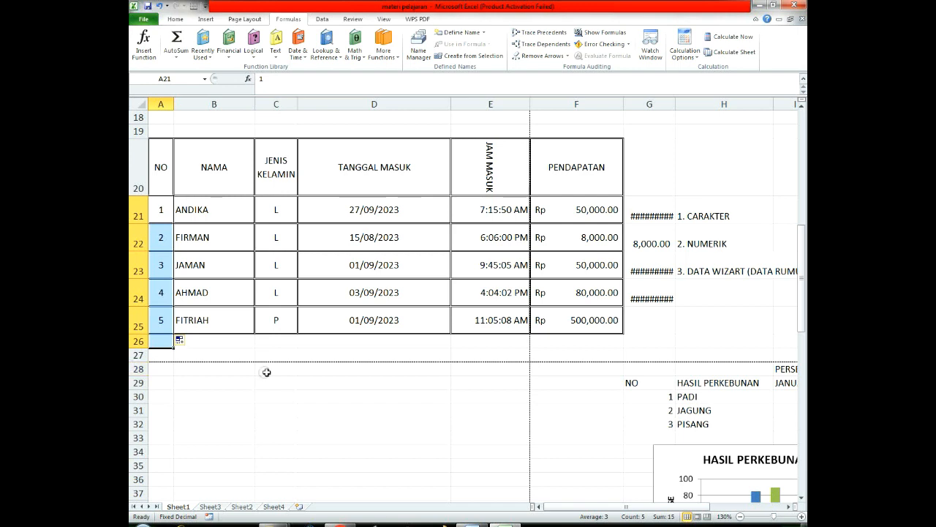
click(362, 368)
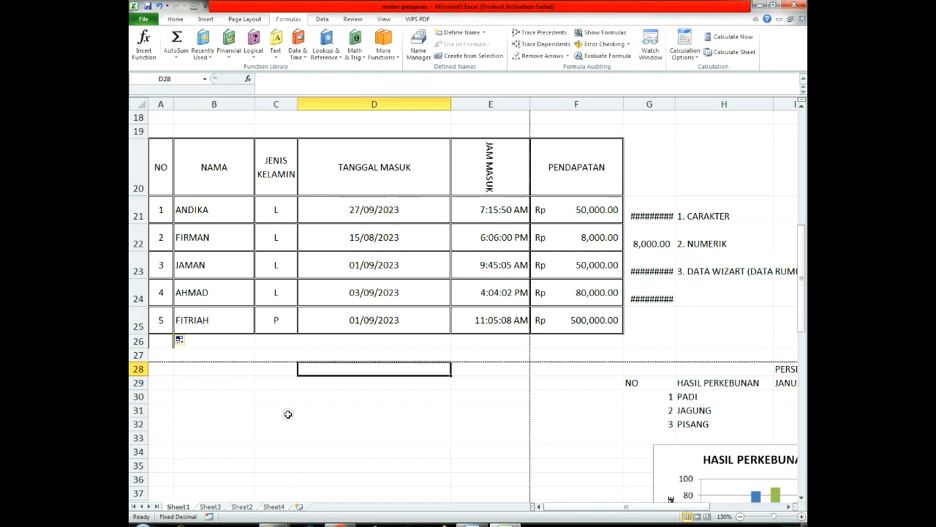
click(359, 428)
scroll(343, 359, down, 2)
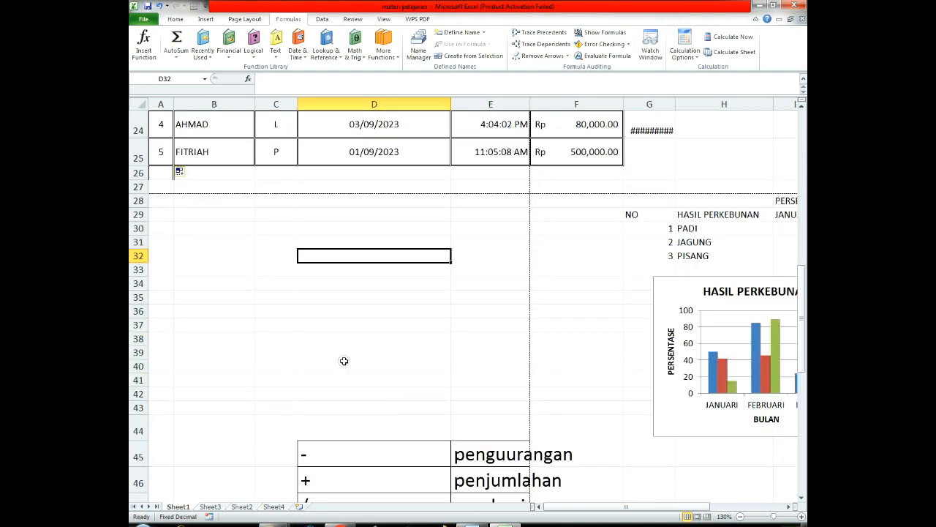
scroll(347, 344, up, 2)
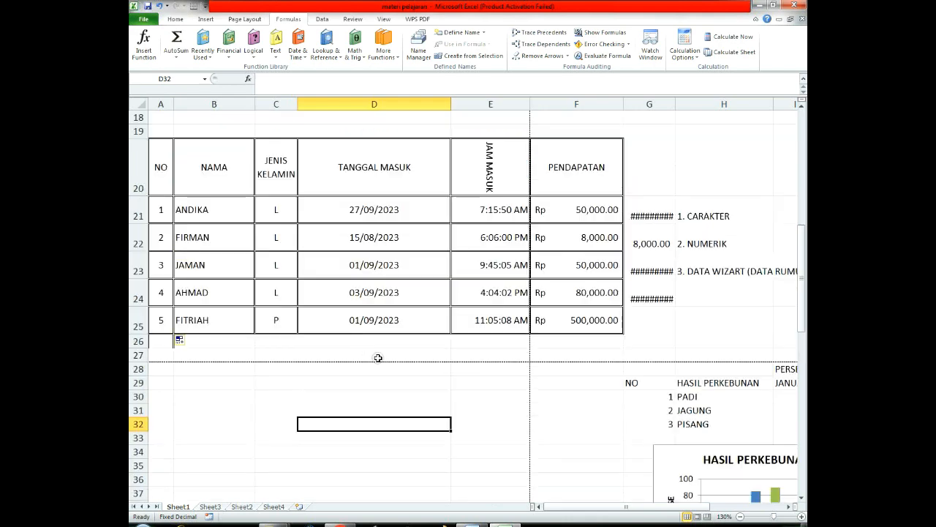
scroll(527, 399, down, 2)
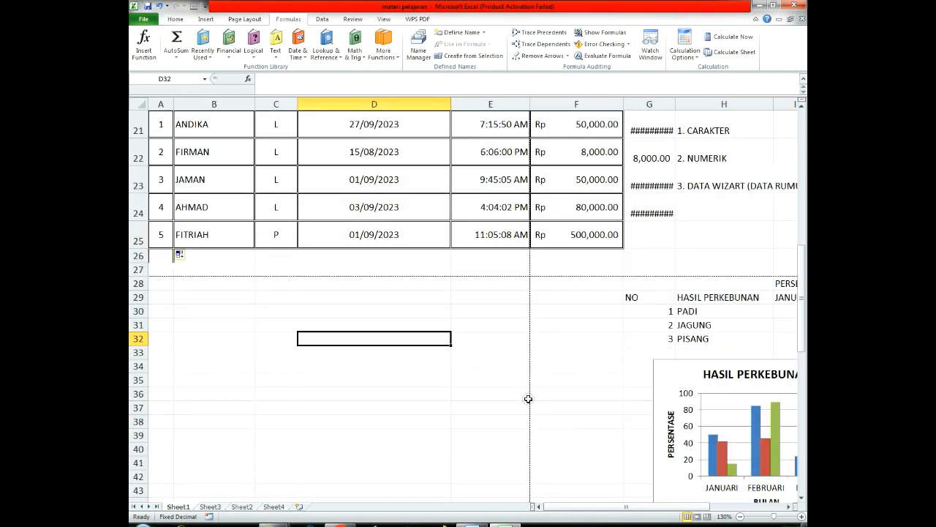
drag(559, 506, 514, 498)
scroll(454, 371, up, 3)
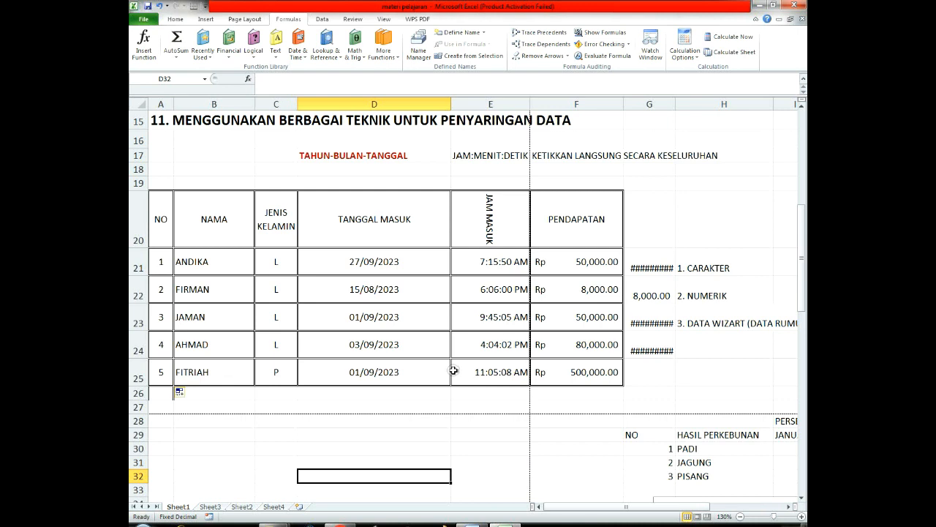
Step: Turn off text wrapping for the JENIS KELAMIN header in C20 and widen column C to fit it on one line
click(281, 218)
click(175, 19)
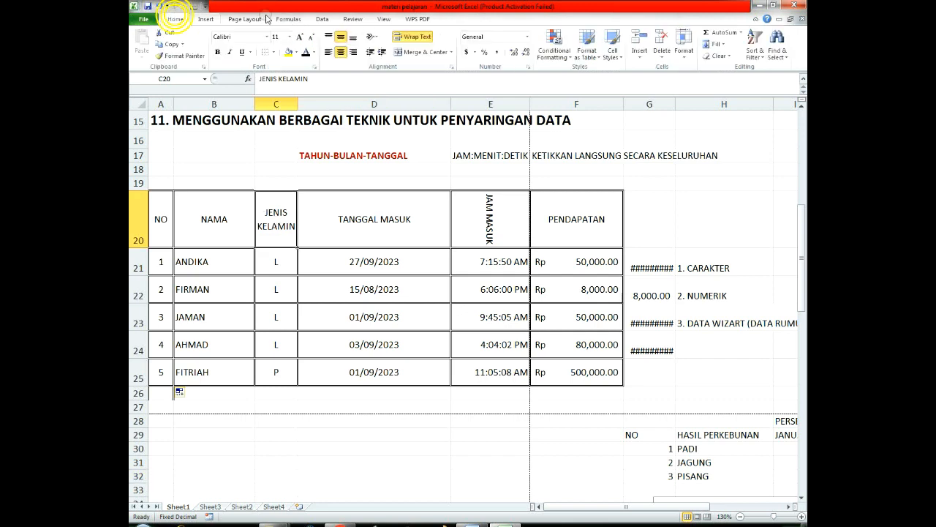
click(414, 36)
mouse_move(297, 105)
mouse_down()
mouse_move(356, 109)
mouse_move(306, 106)
mouse_up()
click(376, 222)
drag(307, 106, 330, 106)
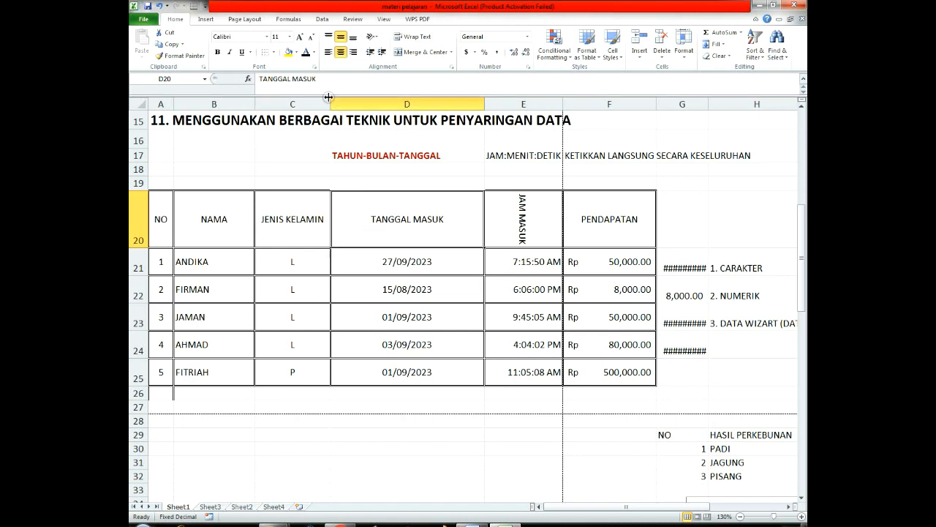
Step: Narrow column C and turn on text wrapping for the JENIS KELAMIN header so it splits over two lines
drag(333, 104, 301, 106)
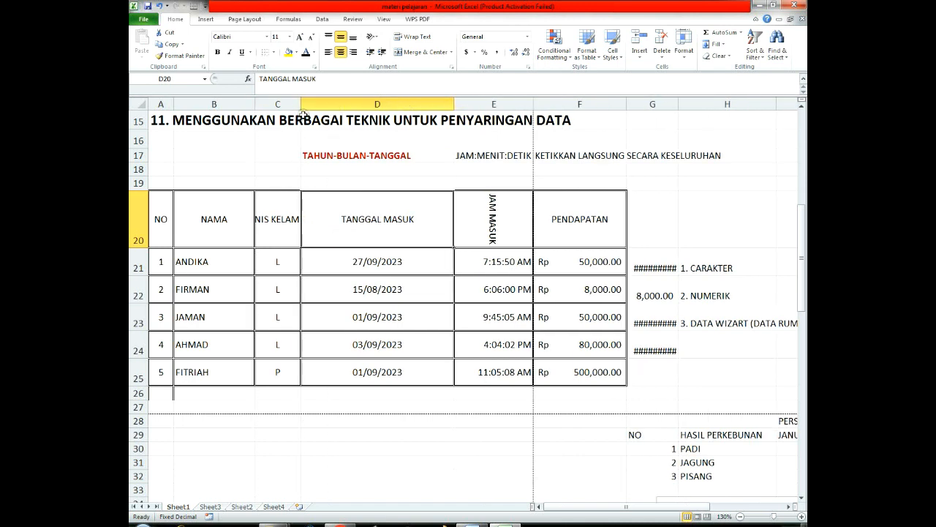
click(274, 222)
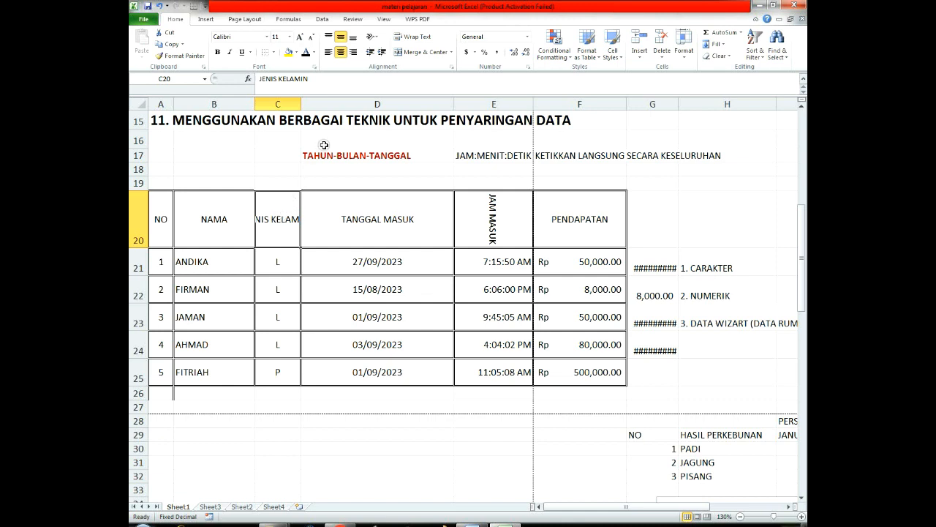
click(423, 37)
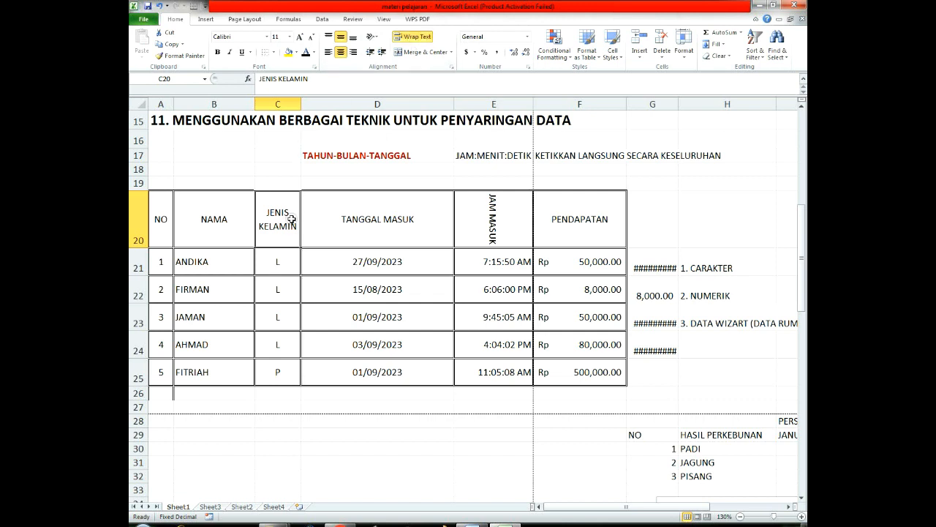
click(374, 196)
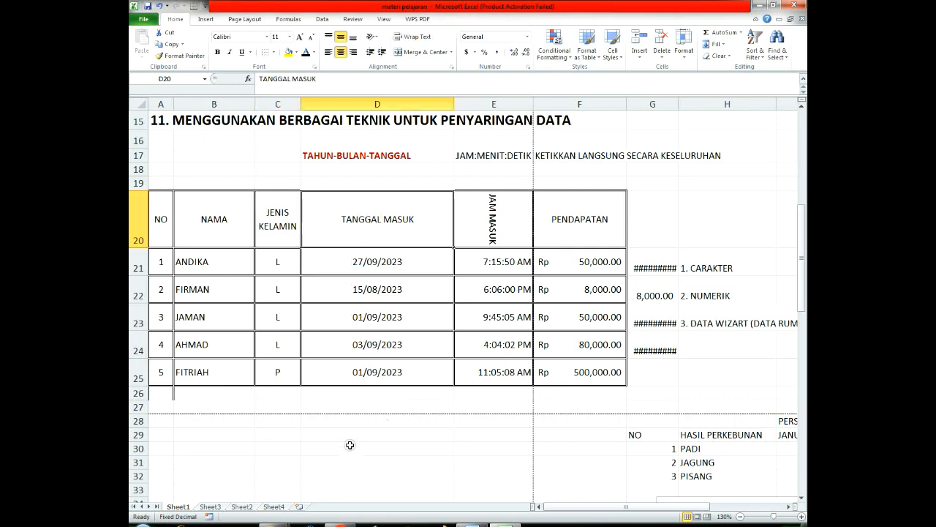
scroll(349, 443, down, 2)
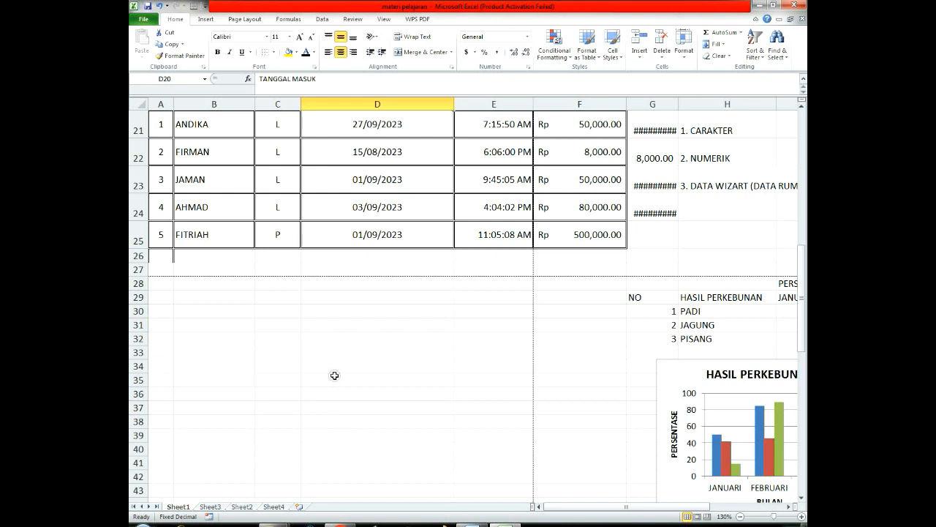
scroll(334, 375, up, 1)
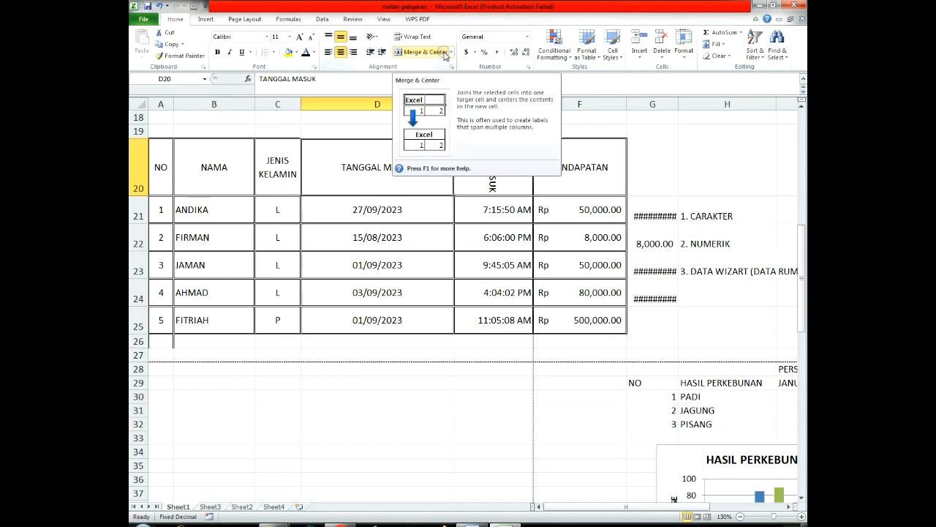
scroll(356, 268, down, 2)
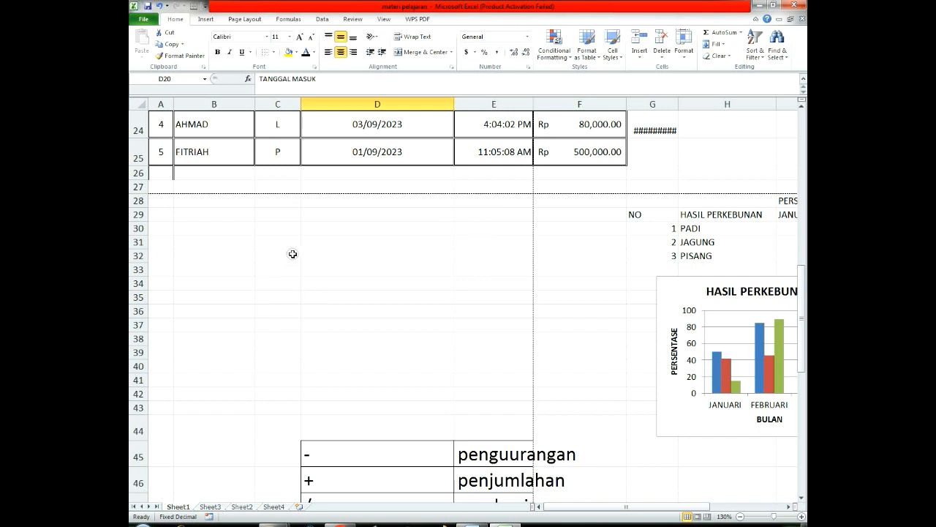
drag(293, 255, 428, 249)
click(391, 283)
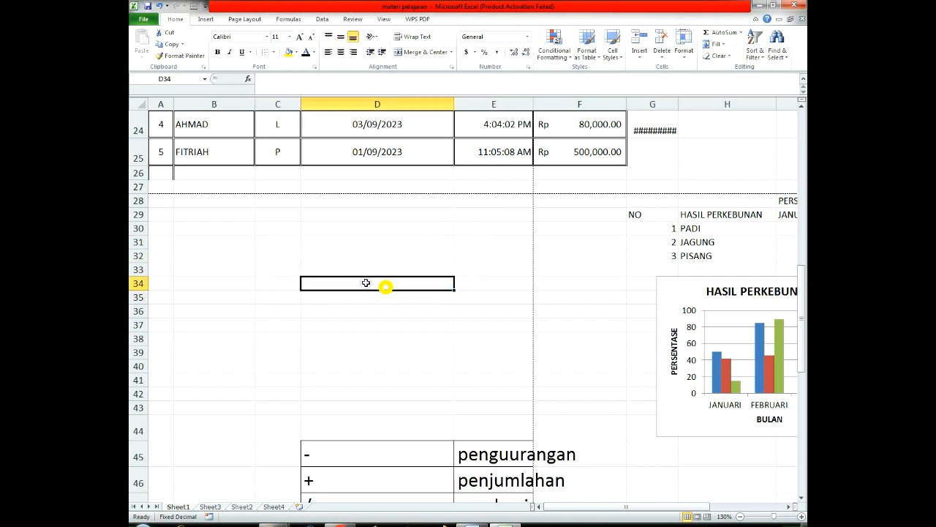
click(279, 254)
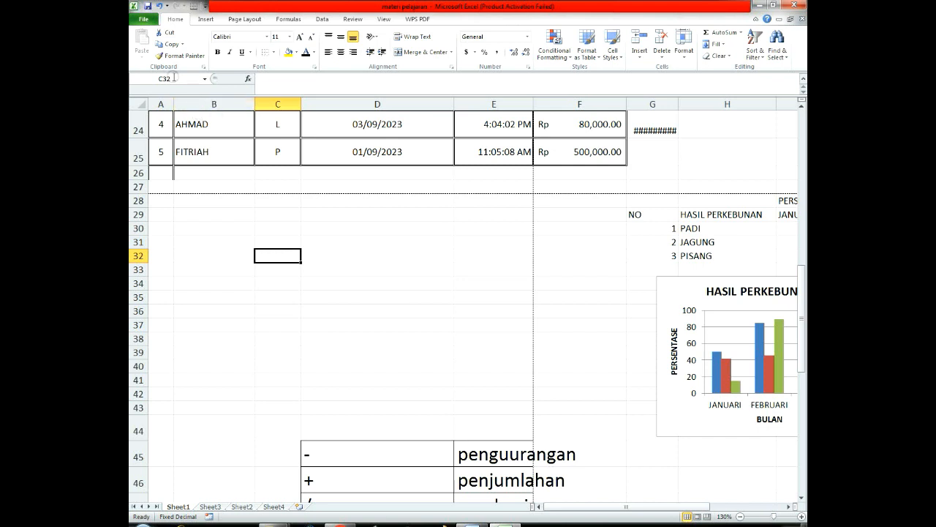
click(328, 255)
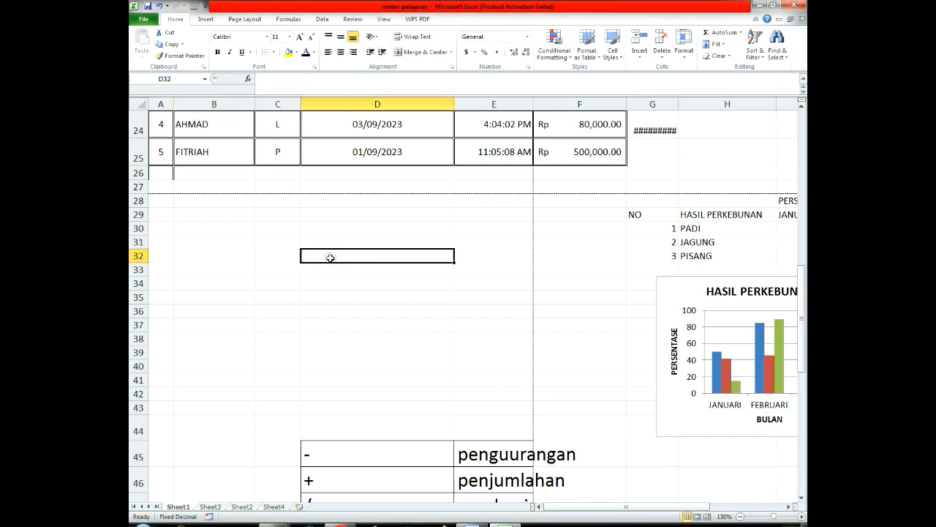
click(278, 255)
click(322, 256)
click(280, 259)
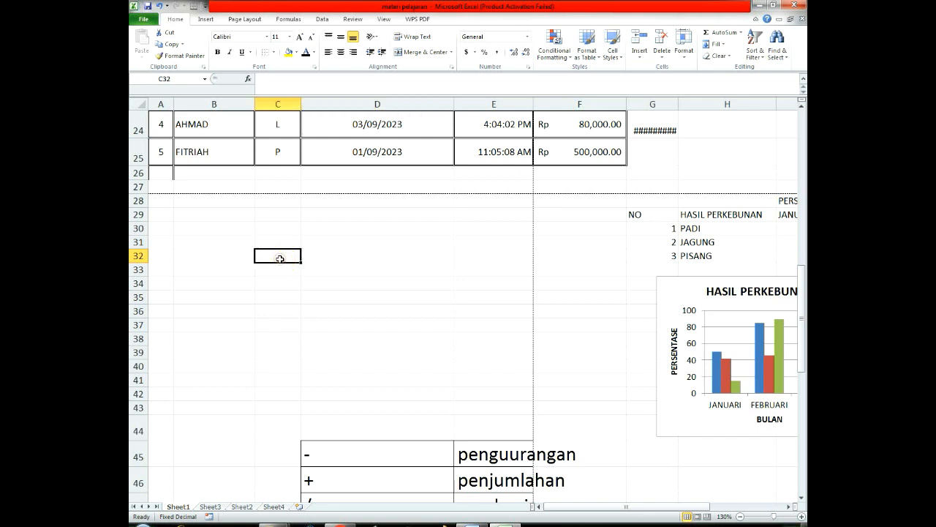
click(372, 254)
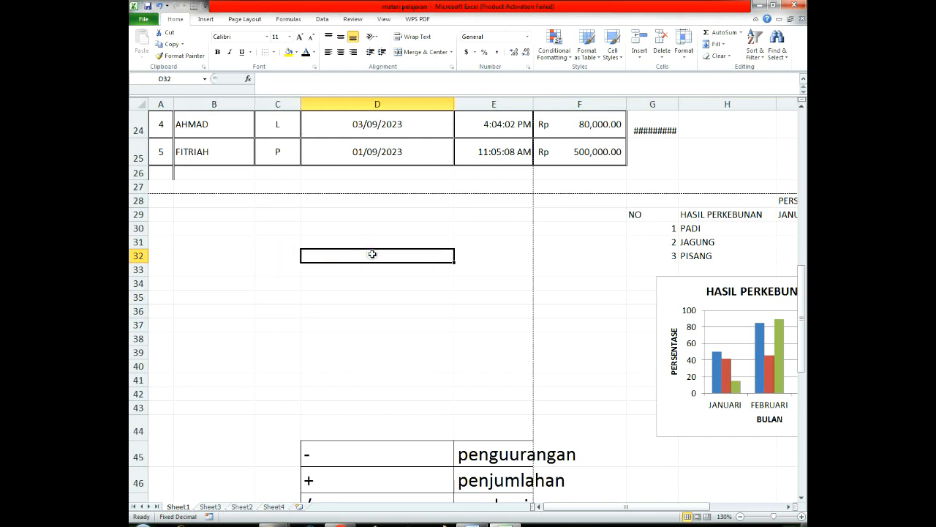
Step: Merge and center the two empty cells C32:D32 below the table
drag(280, 255, 376, 256)
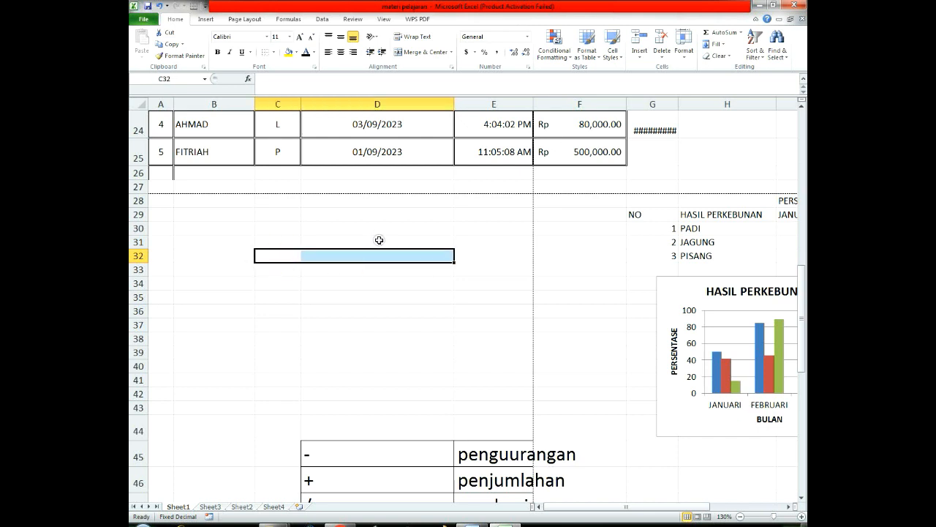
click(418, 52)
click(479, 254)
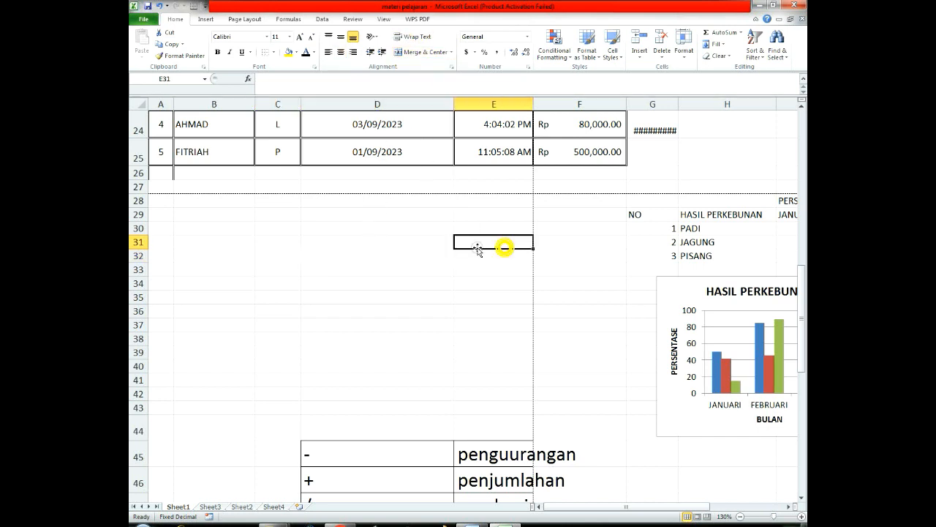
click(399, 257)
click(344, 279)
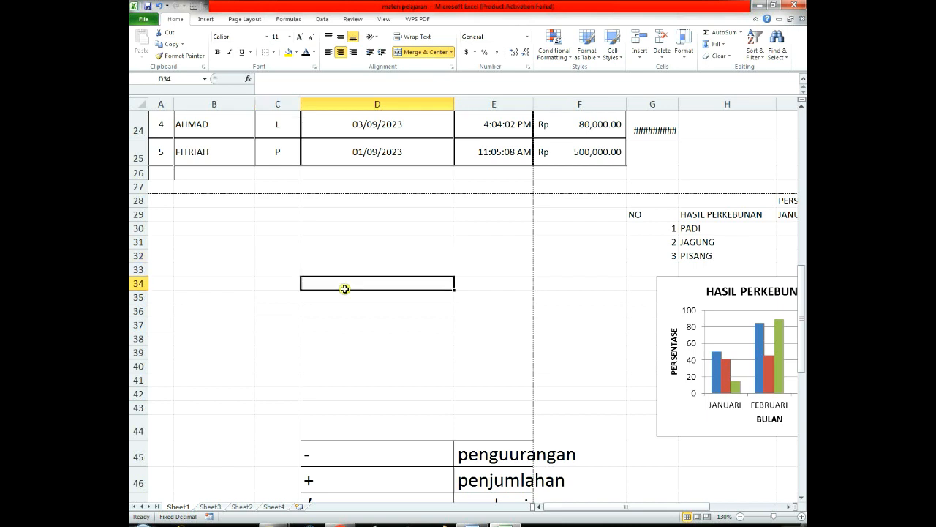
click(353, 255)
click(353, 278)
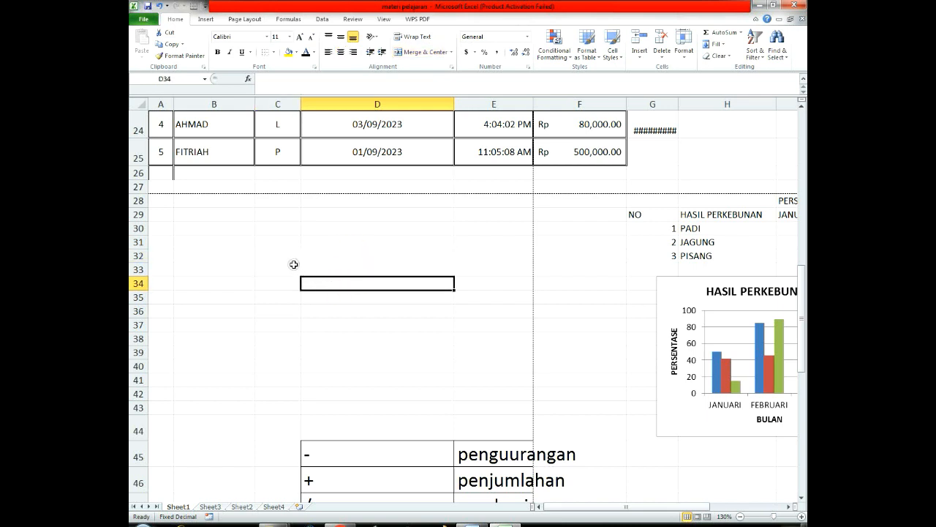
Step: Merge and center the empty block C34:D38 into a single cell and select it
drag(286, 281, 353, 333)
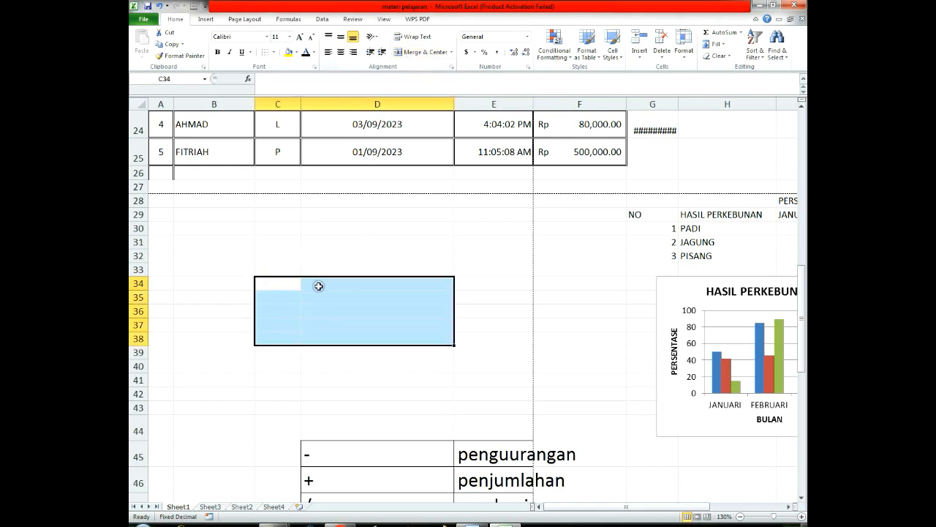
click(413, 52)
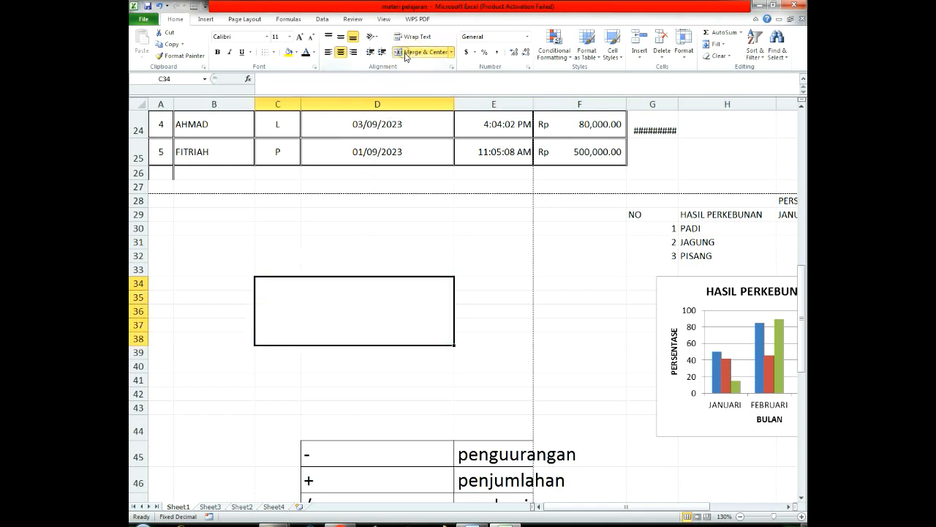
click(519, 301)
click(389, 317)
click(540, 308)
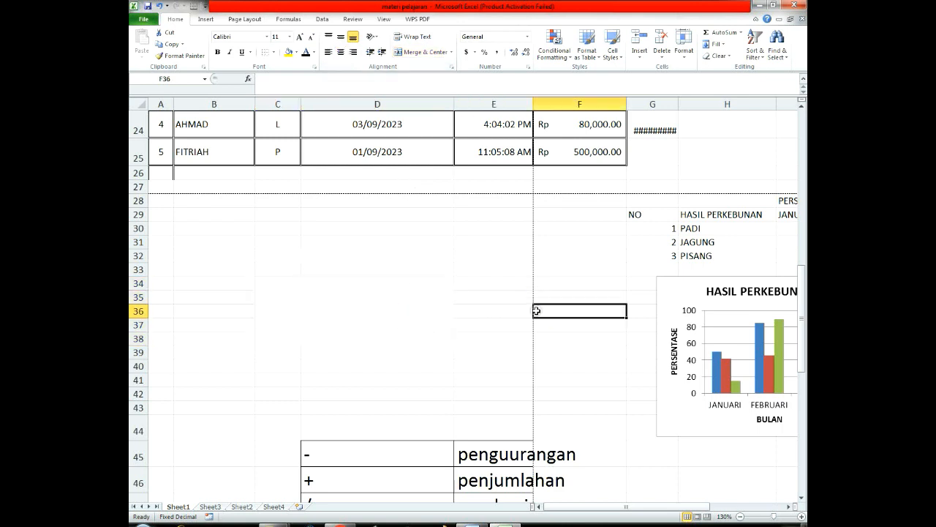
click(409, 319)
click(496, 340)
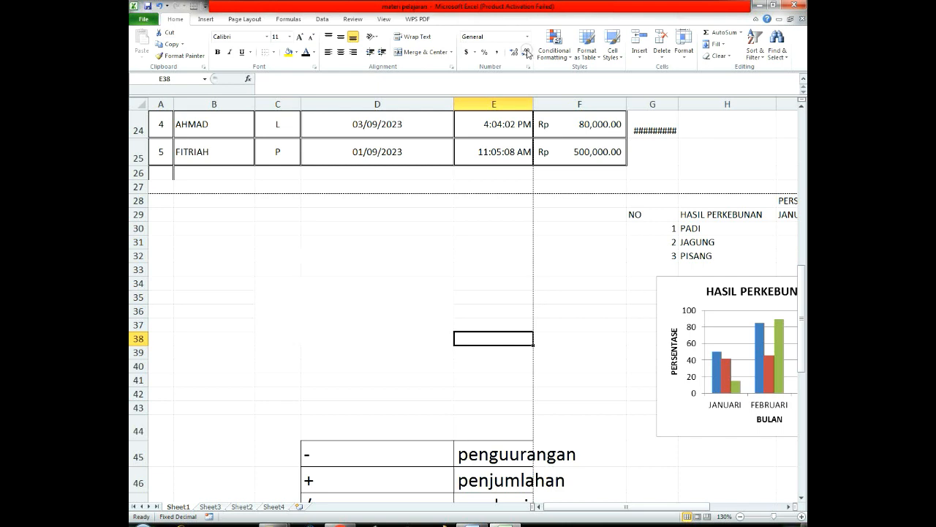
click(336, 312)
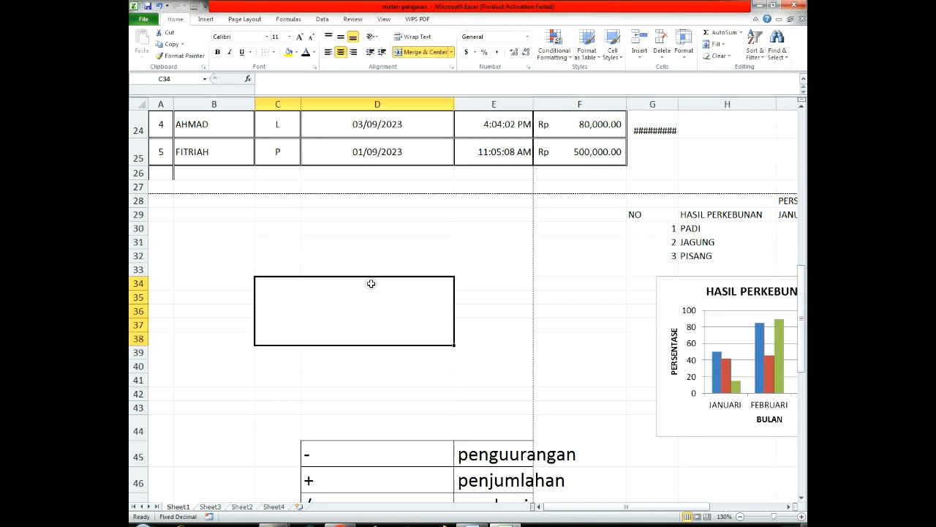
Step: View the HASIL PERKEBUNAN data table and its column chart
scroll(337, 436, up, 2)
scroll(334, 434, down, 1)
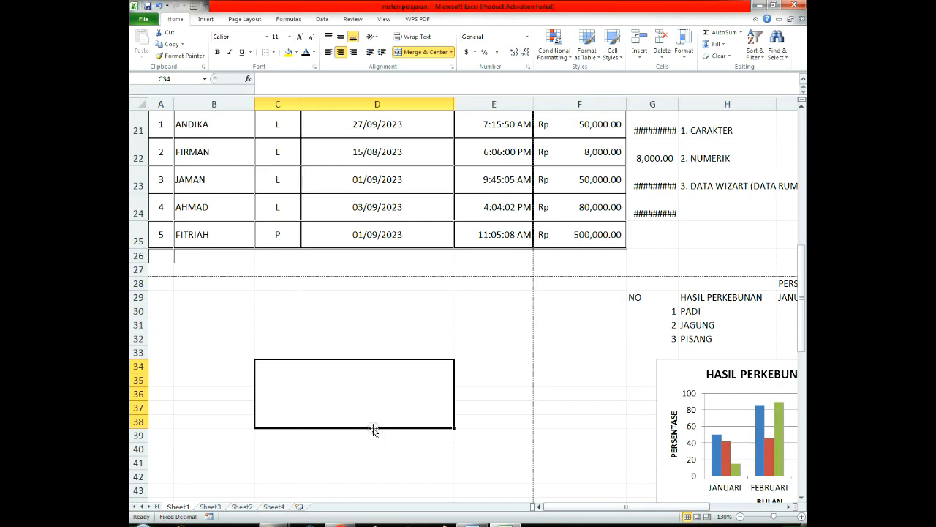
scroll(430, 396, down, 2)
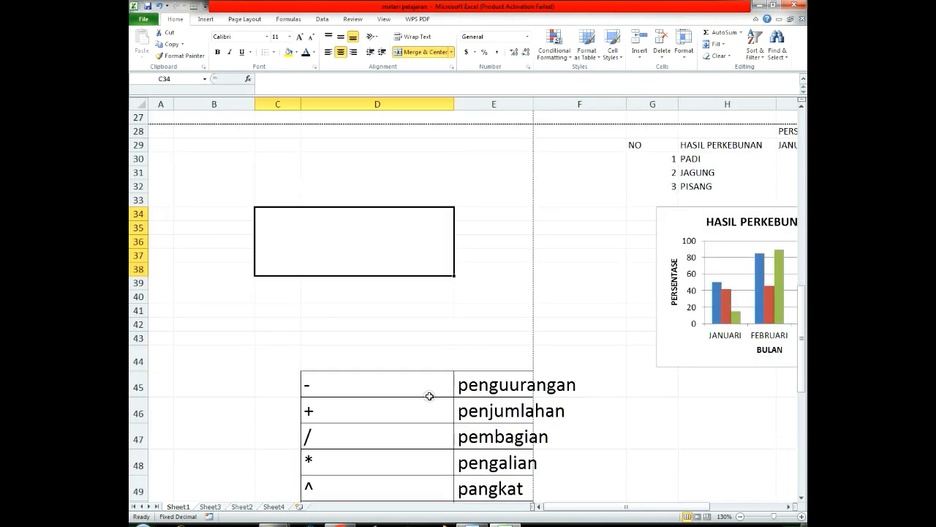
click(495, 267)
drag(584, 510, 707, 508)
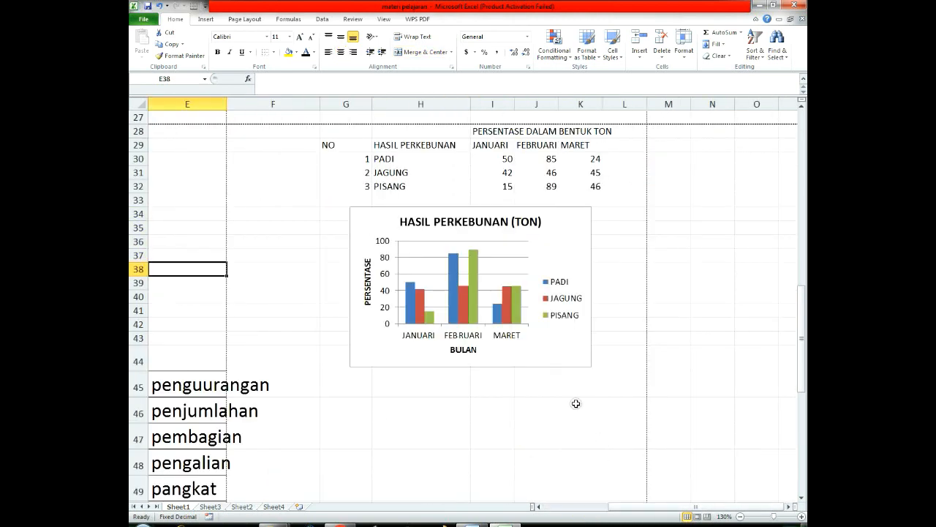
Step: Delete the existing HASIL PERKEBUNAN (TON) column chart below the data table
scroll(566, 388, up, 1)
click(541, 307)
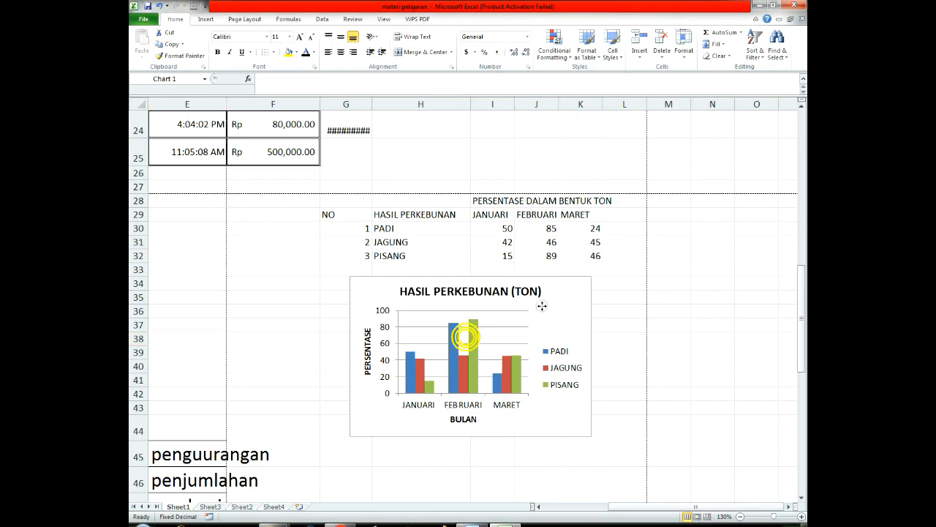
key(Delete)
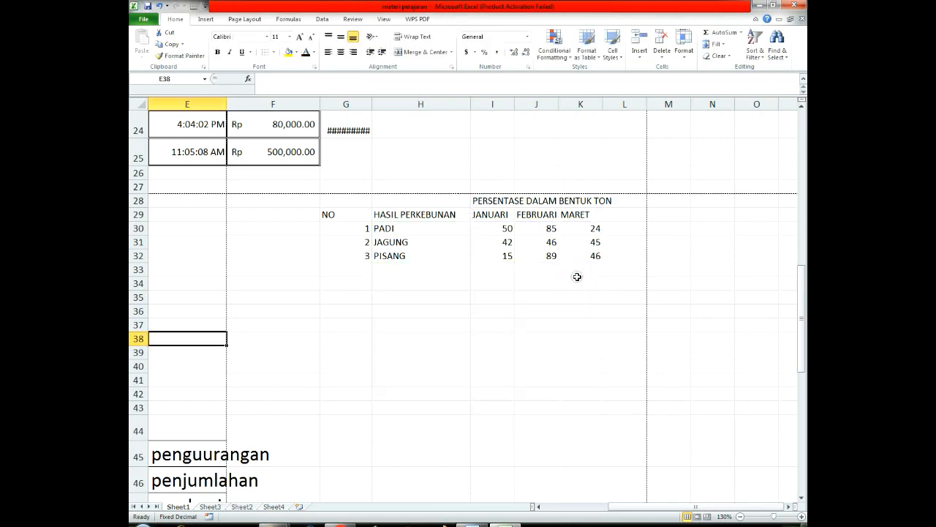
click(540, 324)
Step: Center the numbers in G30:G32 horizontally and narrow column G to fit the NO column
scroll(534, 445, up, 3)
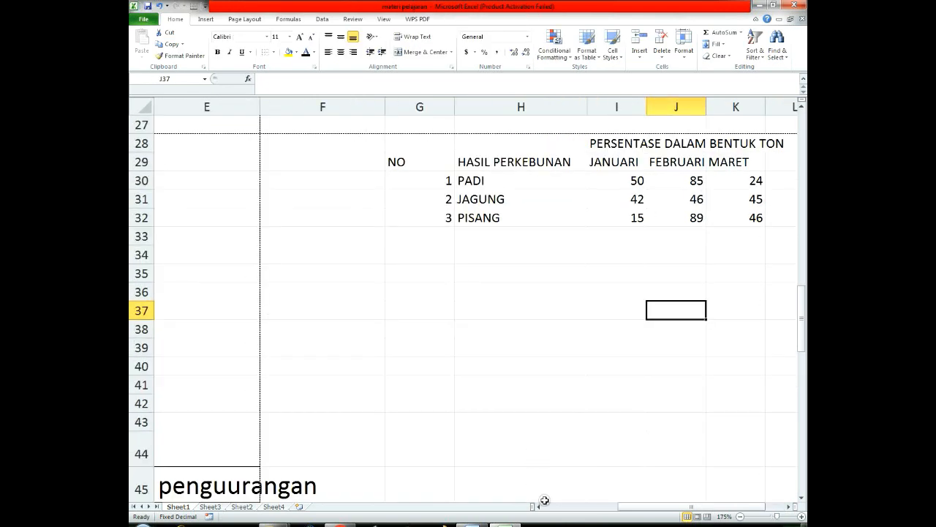
scroll(574, 496, down, 1)
drag(636, 514, 687, 512)
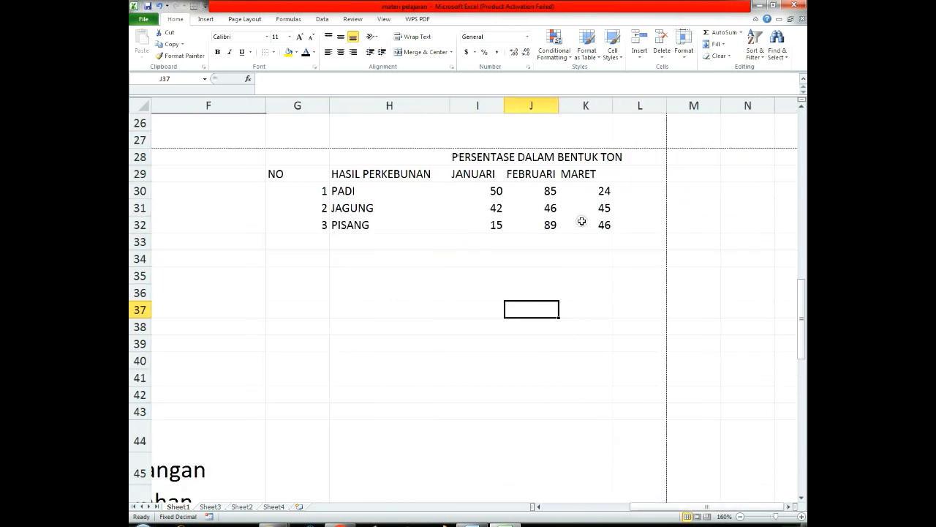
click(489, 175)
click(585, 174)
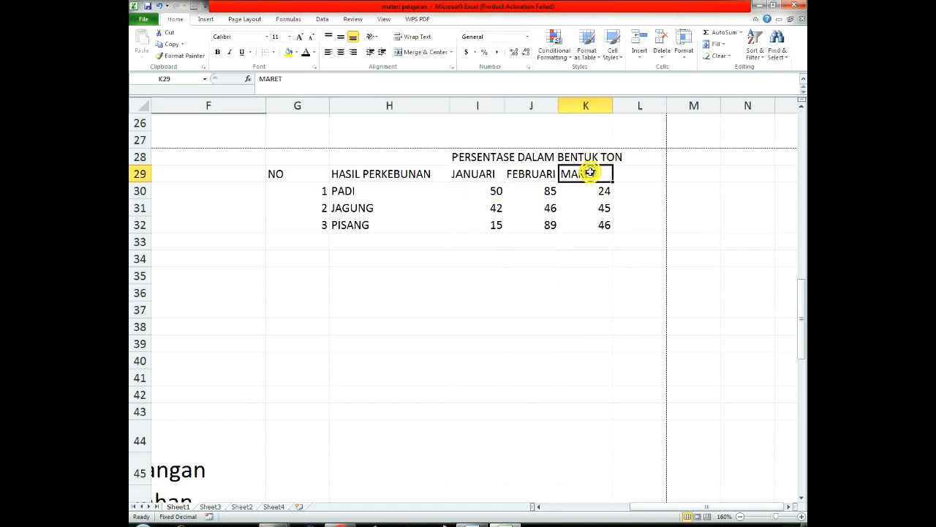
drag(306, 189, 307, 222)
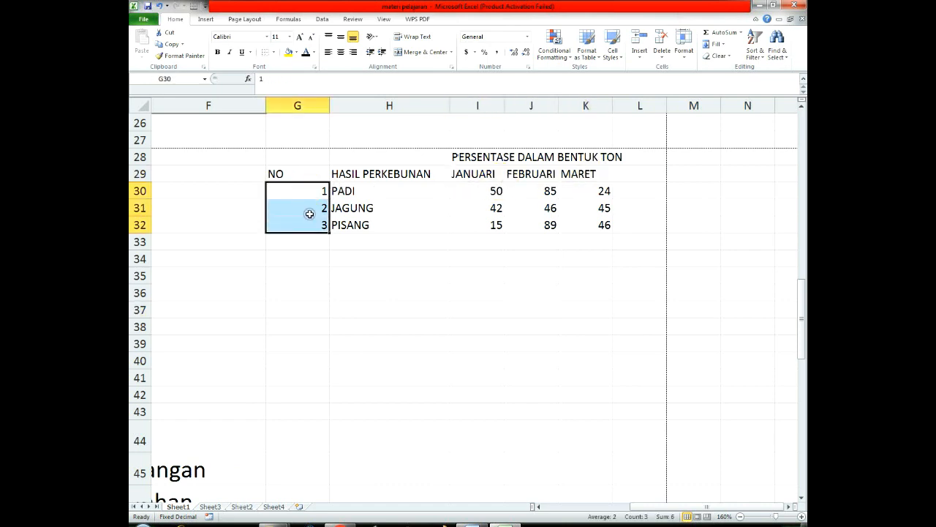
click(341, 52)
click(320, 156)
drag(330, 105, 301, 105)
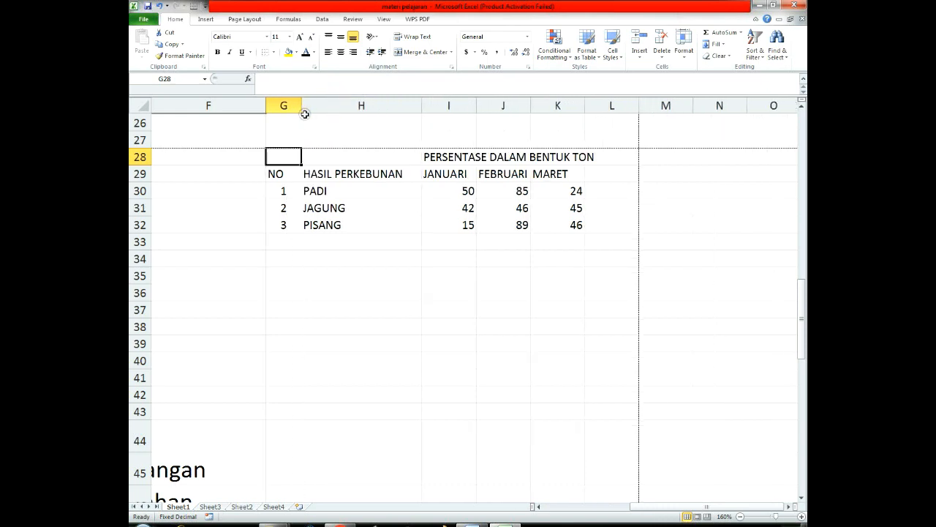
Step: Apply thin inside borders and a double-line outline to the table range G29:K32
drag(277, 173, 578, 225)
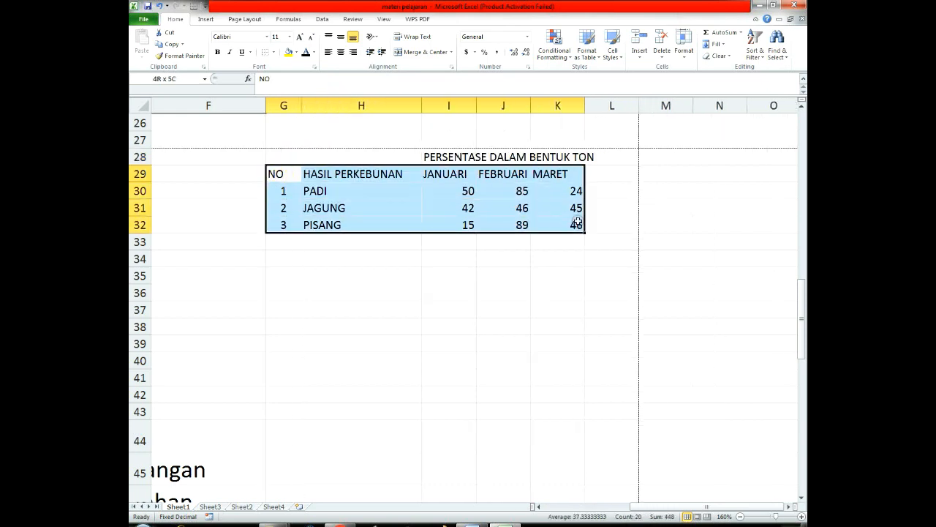
click(273, 53)
right_click(461, 189)
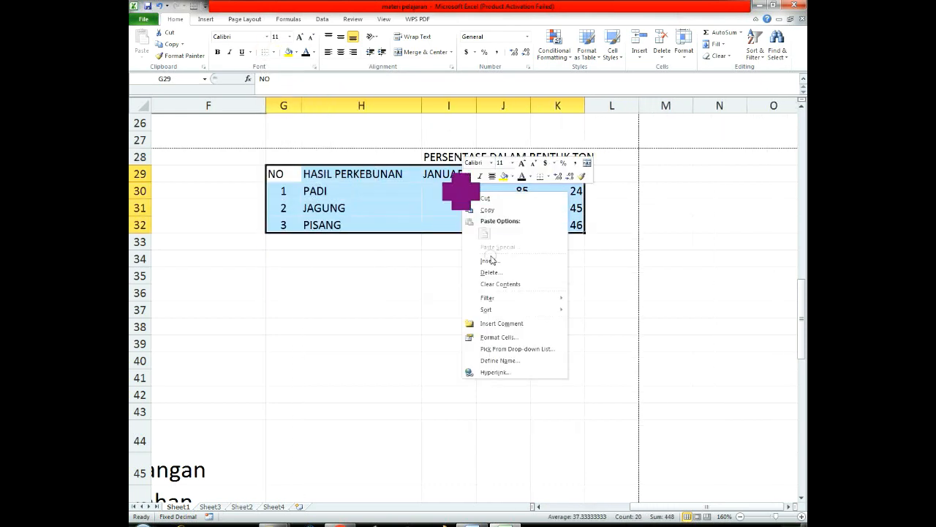
click(502, 339)
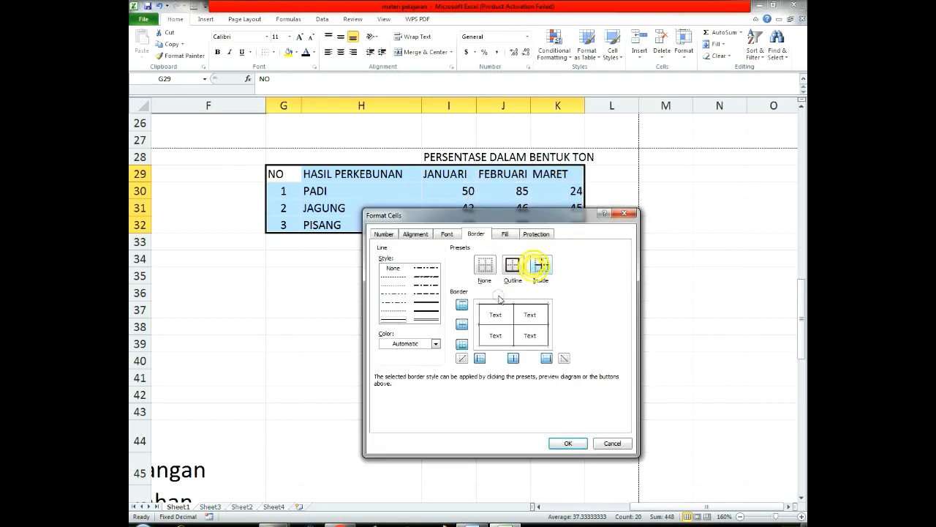
click(430, 320)
click(512, 264)
click(568, 444)
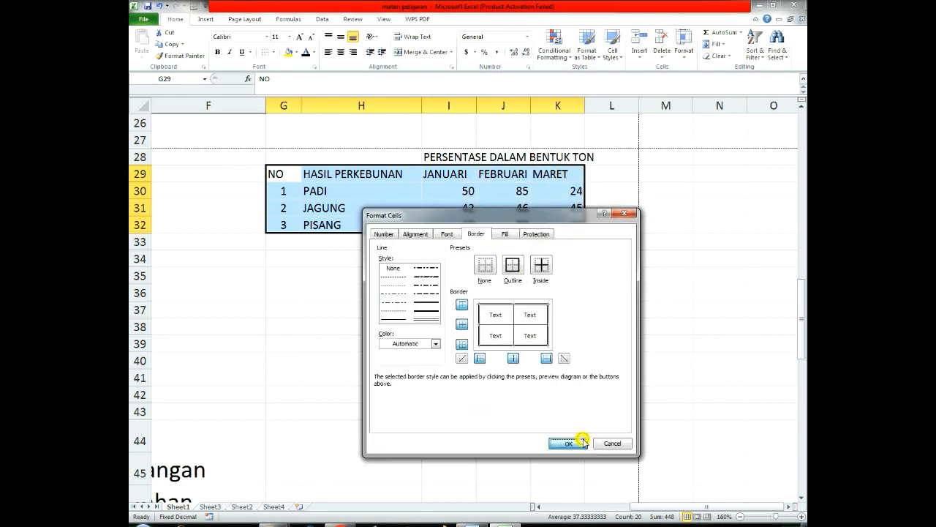
click(612, 364)
Step: Merge and center the title PERSENTASE DALAM BENTUK TON across G28:K28 and make it bold
click(360, 177)
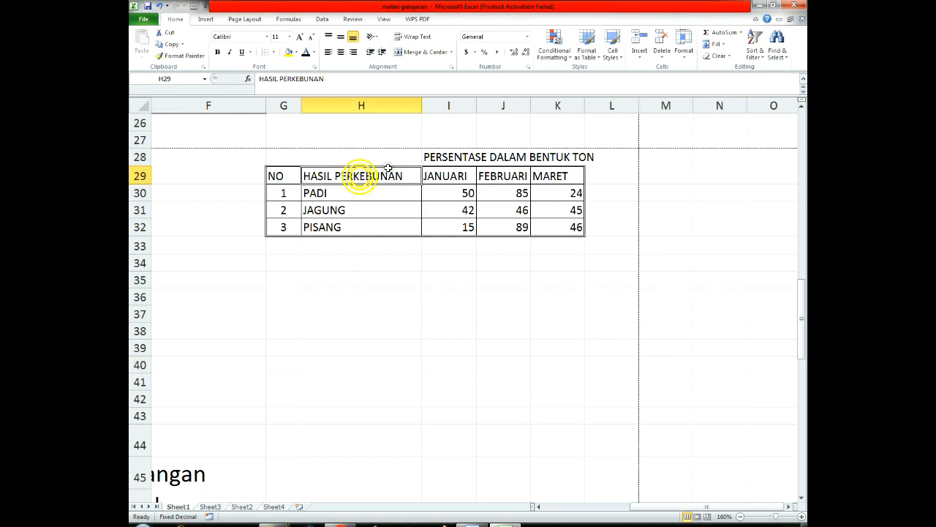
click(278, 156)
drag(290, 155, 559, 156)
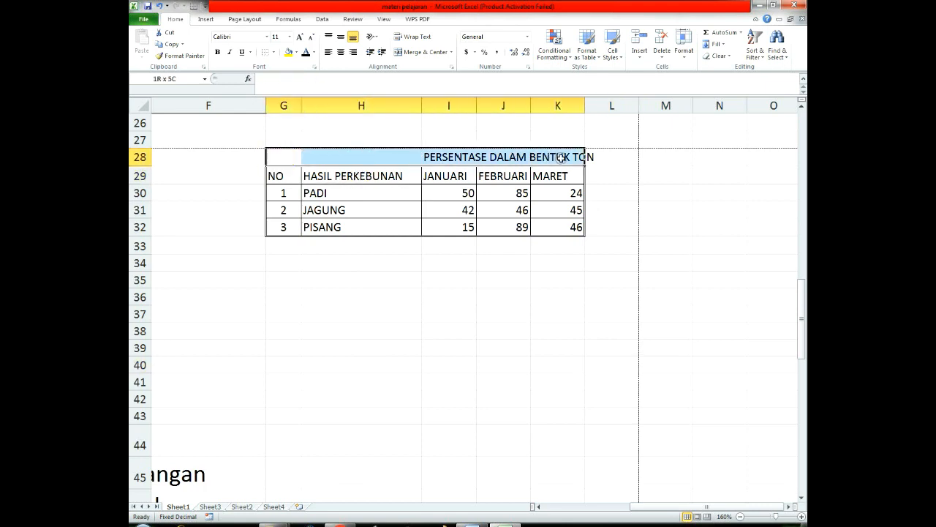
click(423, 52)
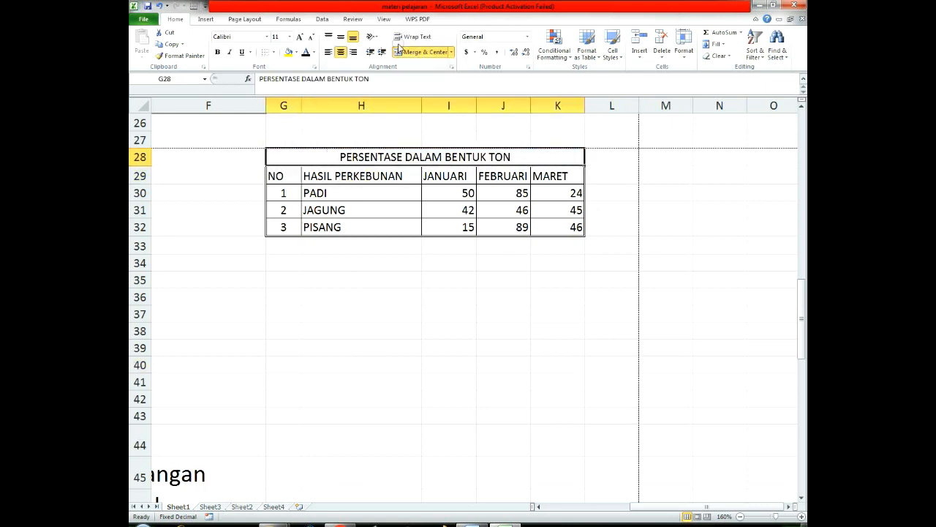
click(500, 325)
click(427, 157)
click(217, 52)
click(428, 261)
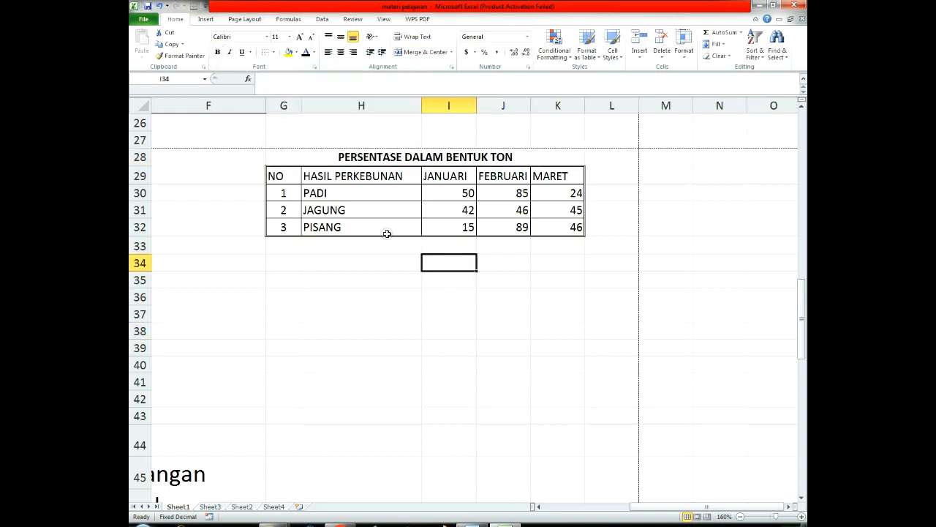
Step: Center the monthly values in I30:K32 horizontally
drag(453, 193, 573, 230)
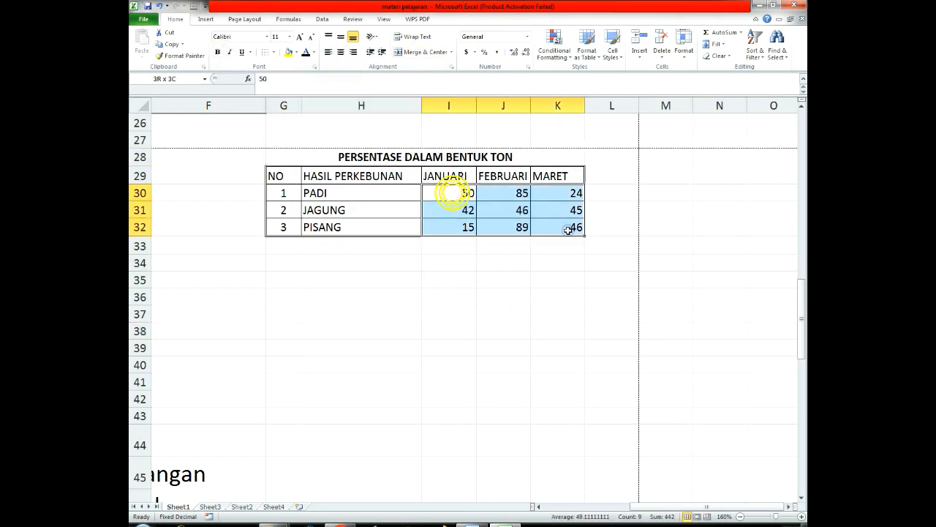
click(340, 52)
click(470, 302)
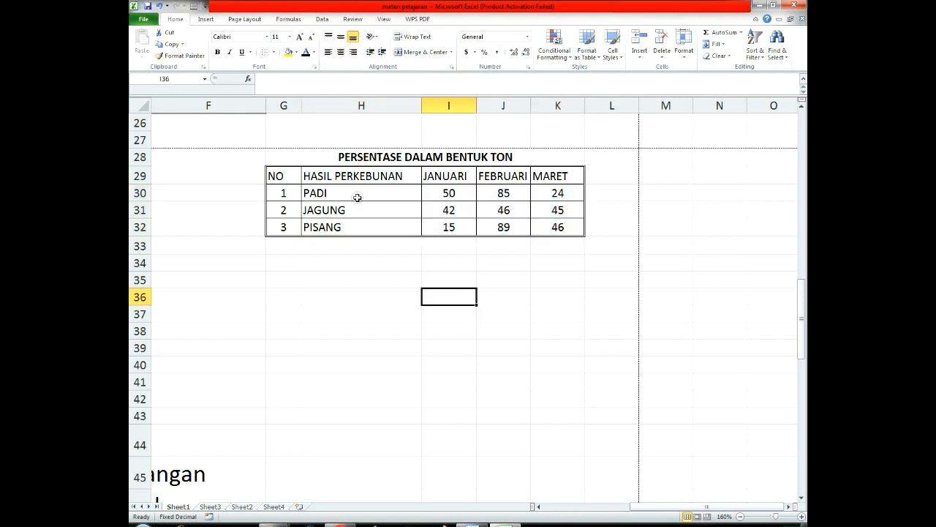
Step: Insert a 2-D clustered column chart from the range H29:K32
drag(321, 176, 553, 226)
click(204, 21)
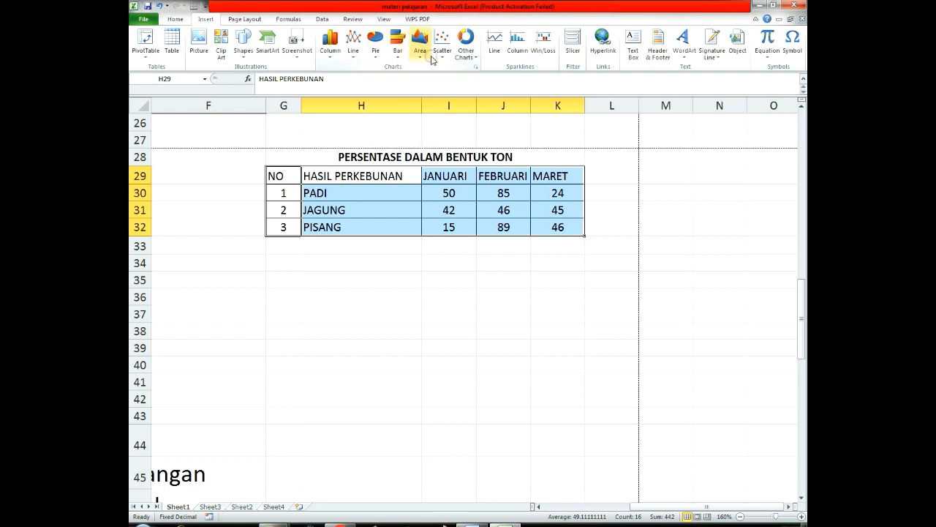
click(466, 51)
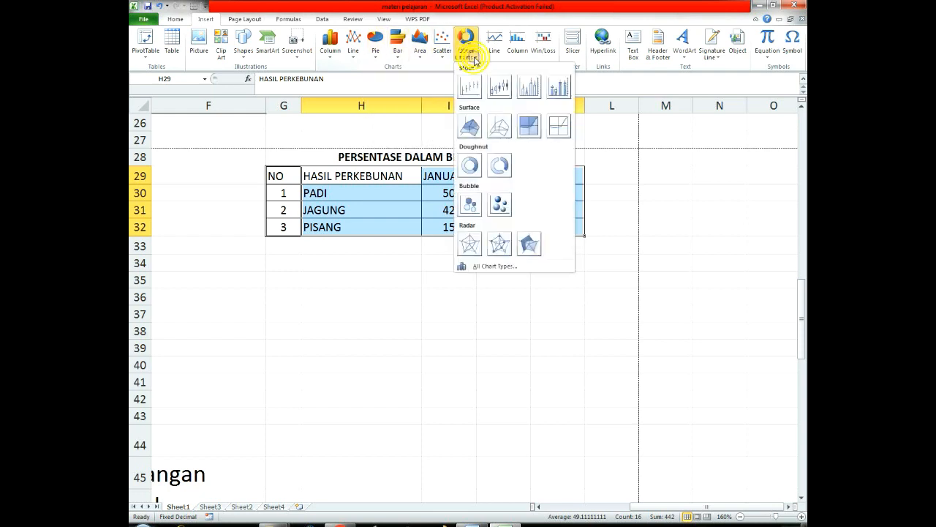
click(418, 357)
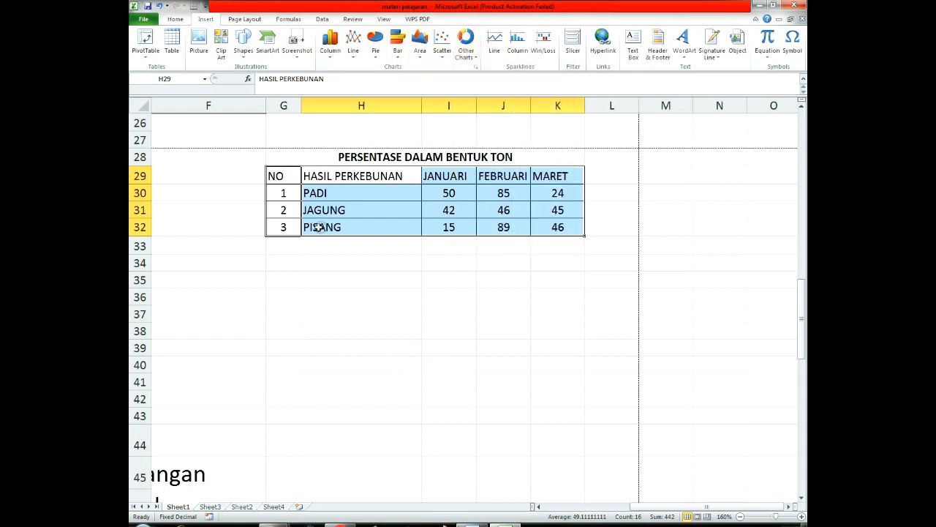
click(330, 43)
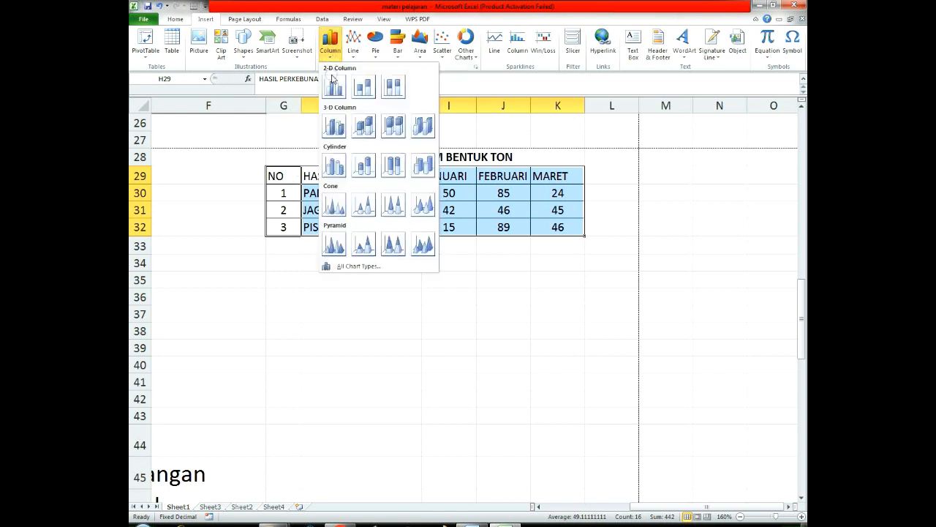
click(333, 87)
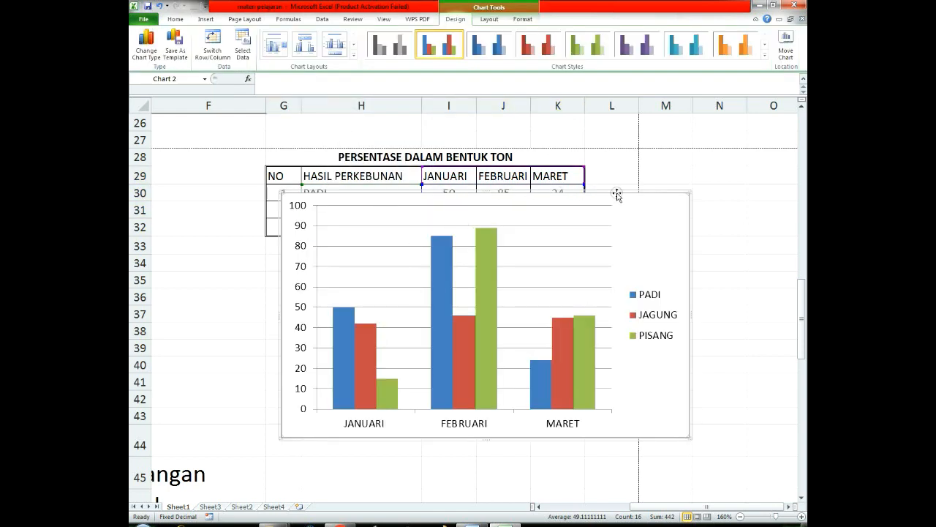
Step: Shrink the new chart and place it beneath the table, spanning about rows 35 to 44 from column G to K
drag(616, 195, 583, 244)
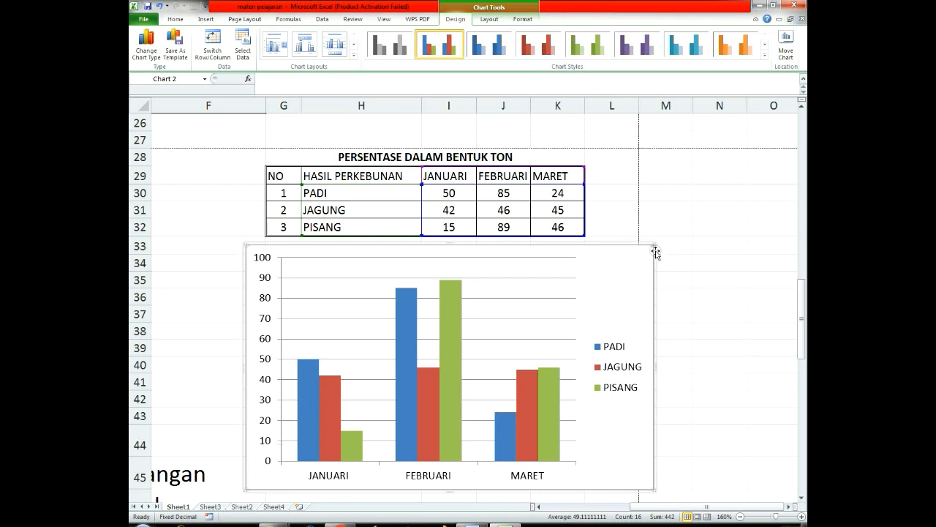
drag(653, 244, 563, 316)
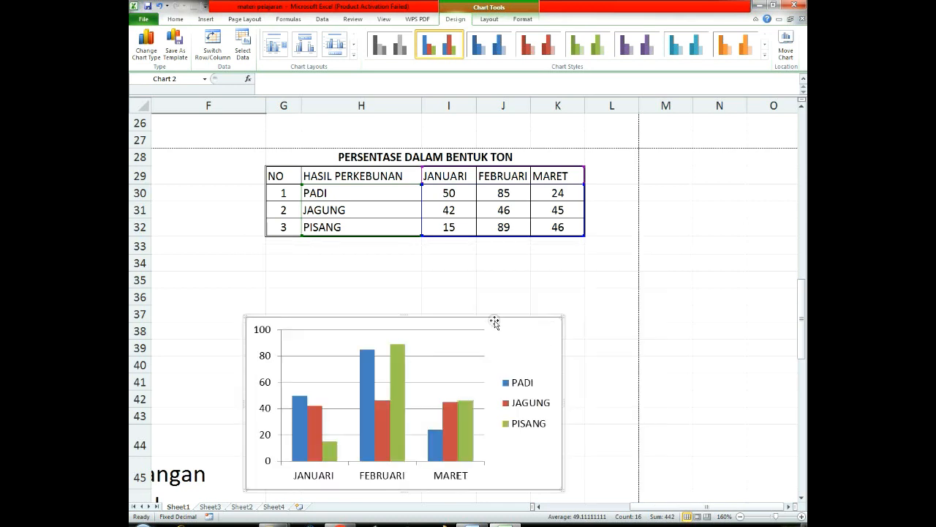
drag(495, 319, 520, 277)
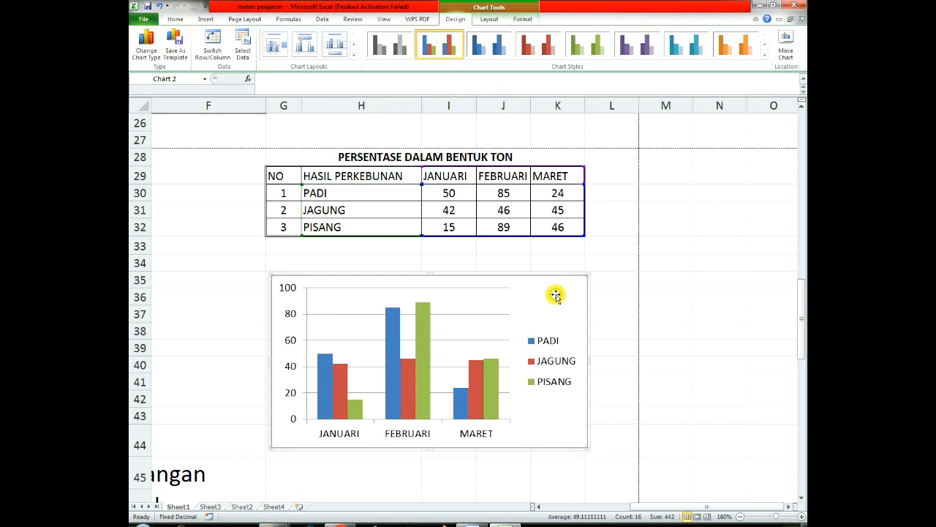
Step: Add a title above the chart reading "HASIL PERTANIAN KOTA SERANG (TON)"
click(489, 20)
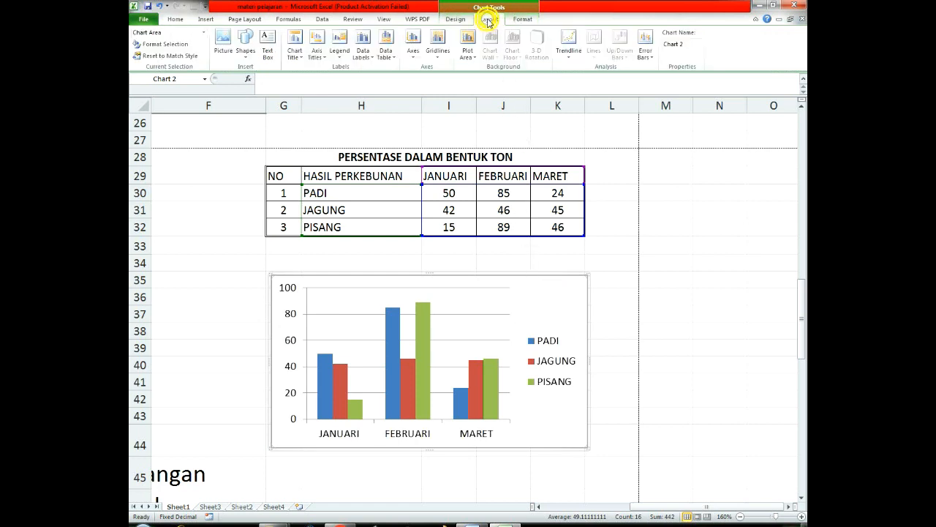
click(298, 57)
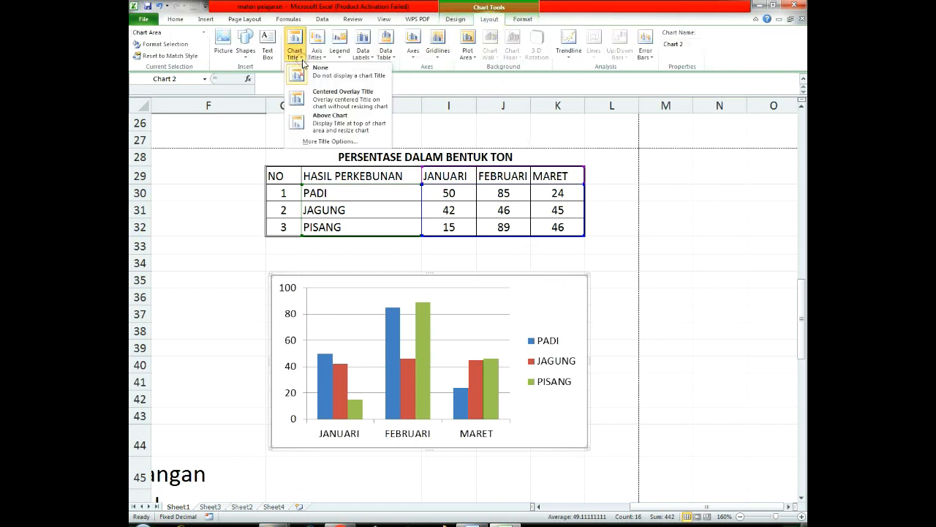
click(326, 122)
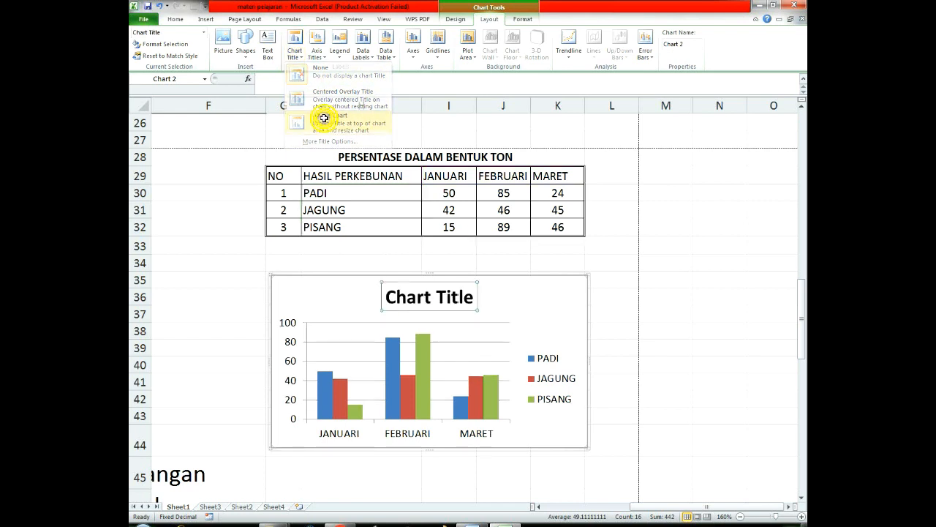
click(434, 301)
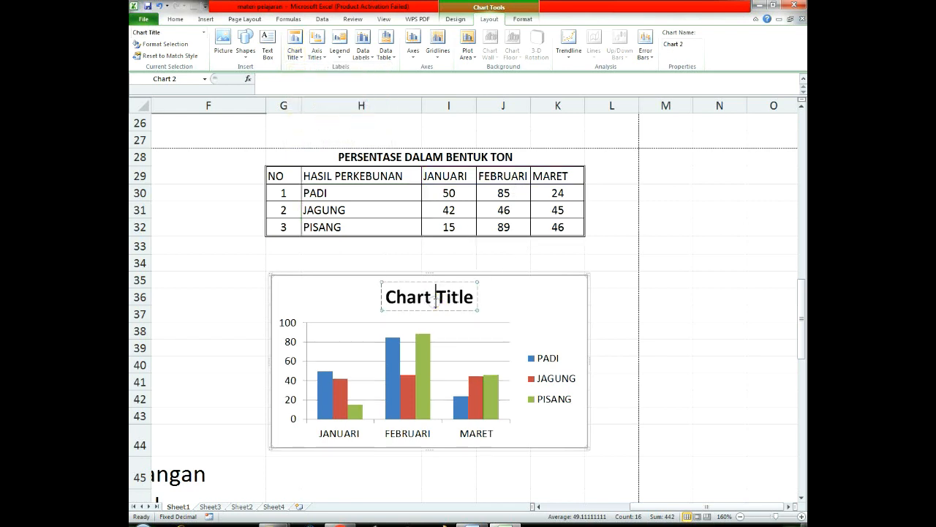
triple_click(435, 304)
text(HASIL )
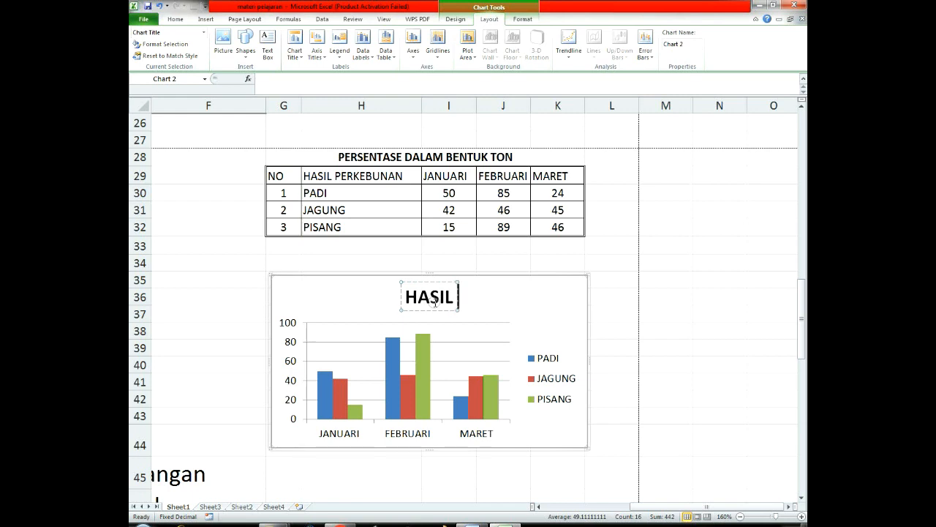
text(PERTANIAN KOTA)
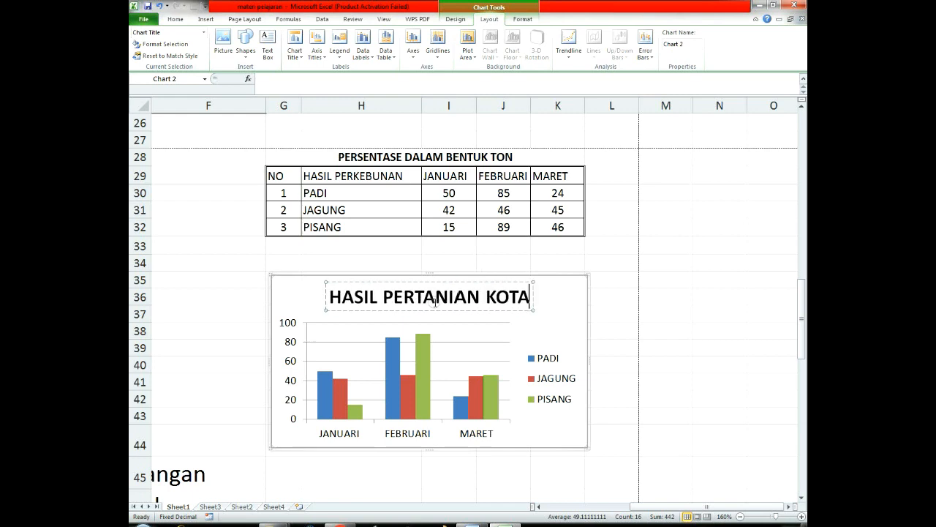
text( SERANG (TON))
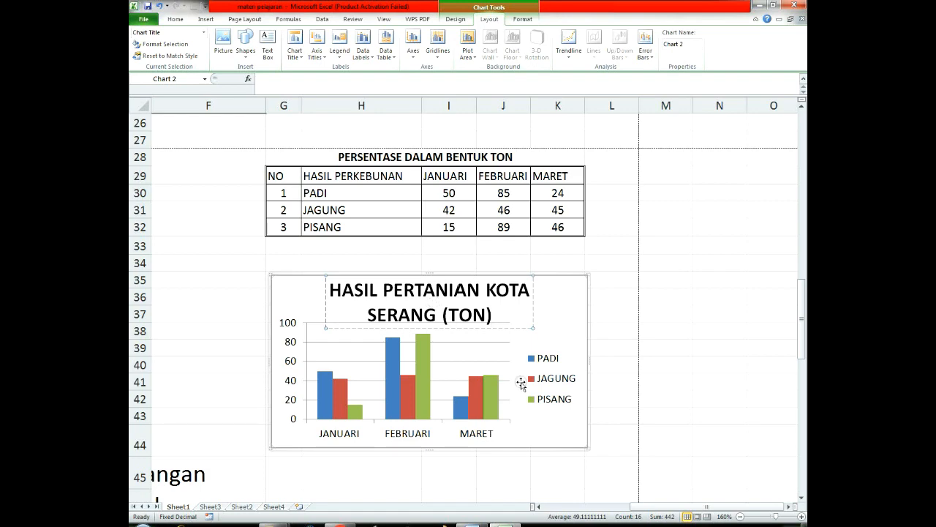
click(561, 372)
click(639, 343)
Step: Reduce the chart title text "HASIL PERTANIAN KOTA SERANG (TON)" to font size 10.5
click(487, 320)
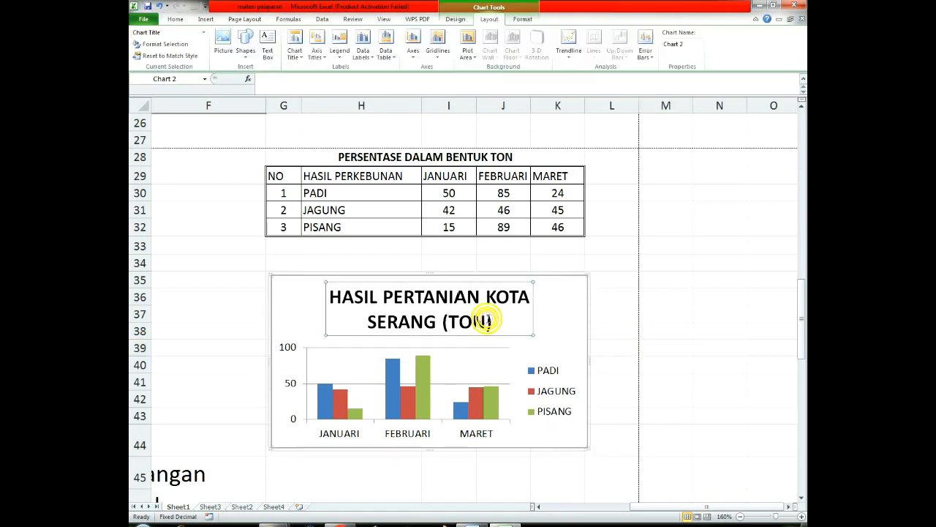
double_click(495, 316)
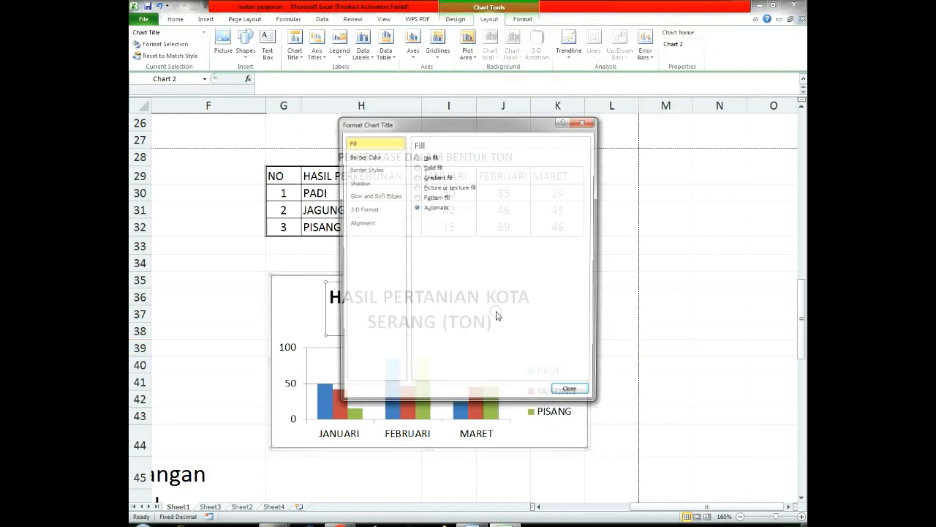
click(574, 393)
triple_click(459, 316)
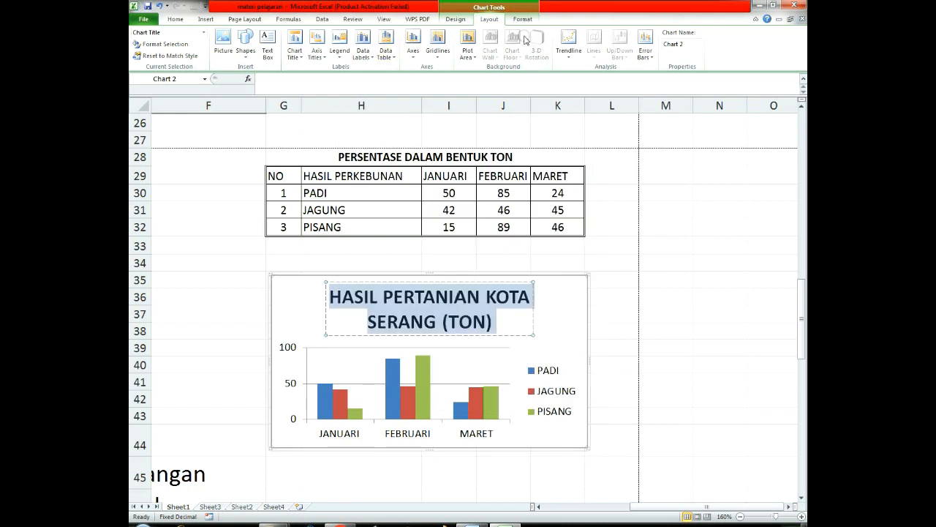
click(175, 19)
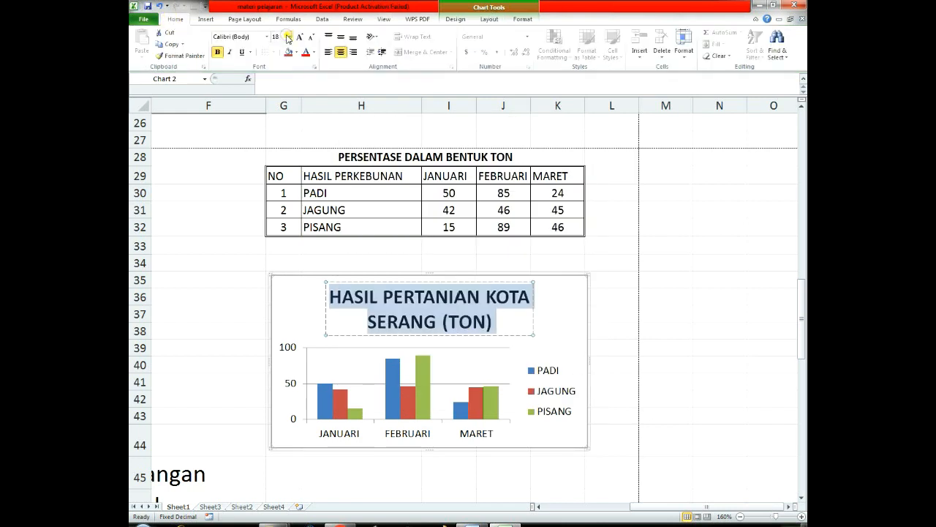
click(288, 38)
click(278, 75)
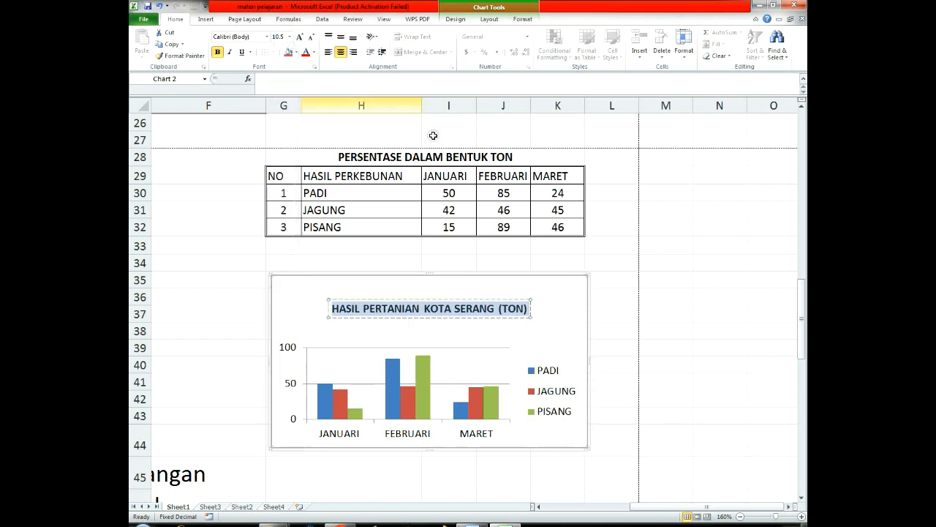
click(658, 244)
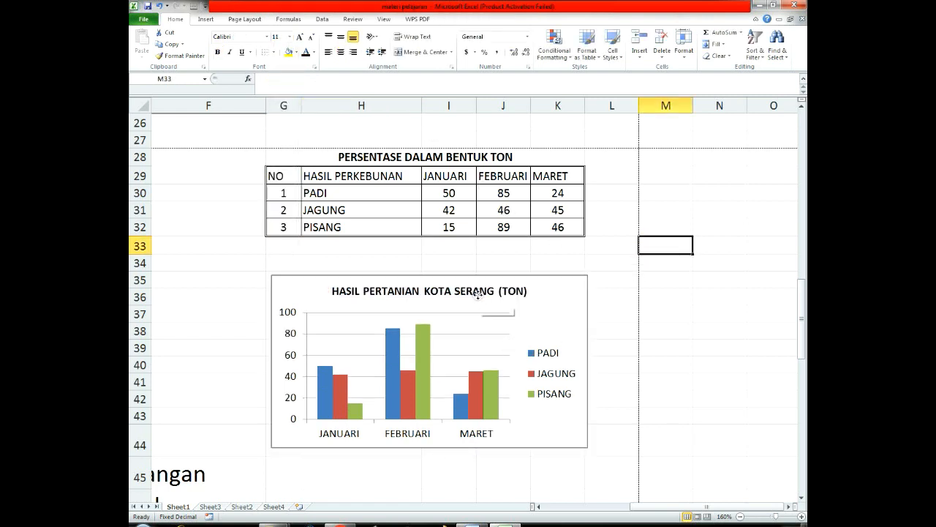
Step: Add a rotated primary vertical axis title to the chart reading "PERSENTASE"
click(481, 290)
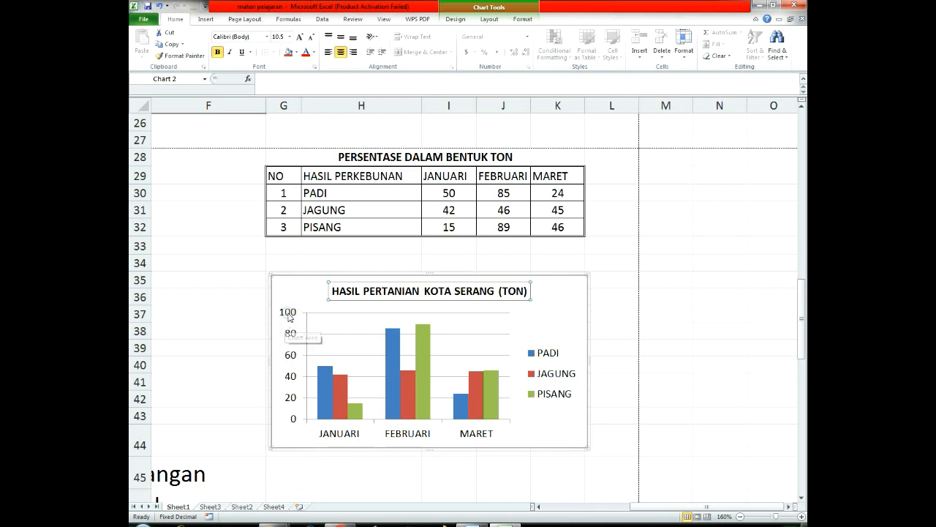
click(536, 320)
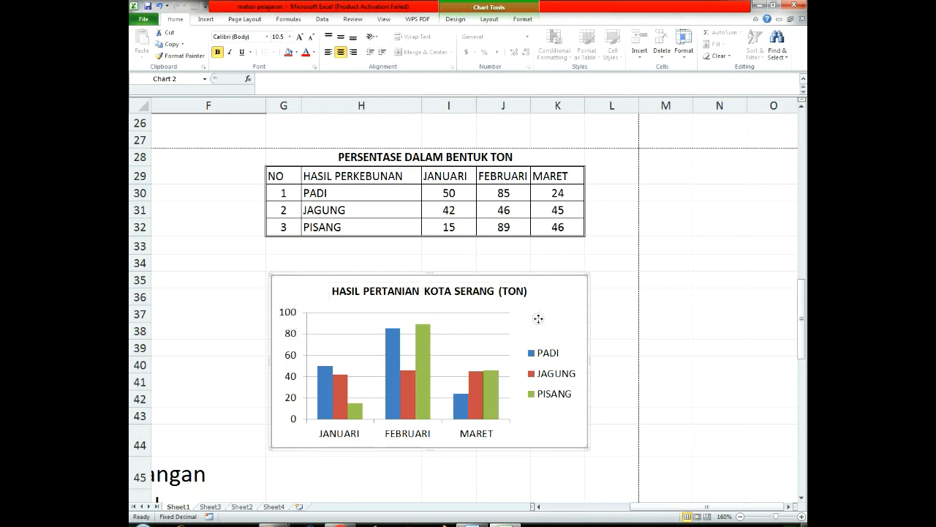
click(489, 20)
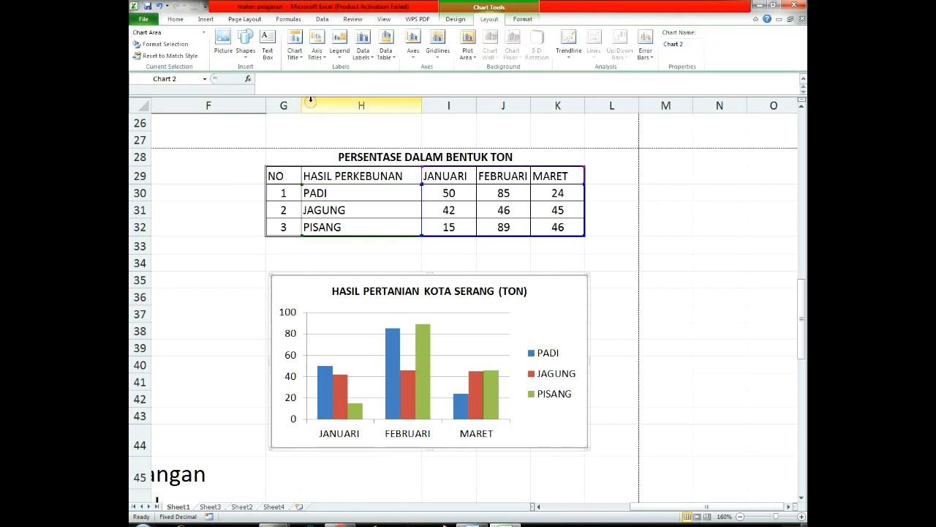
click(316, 48)
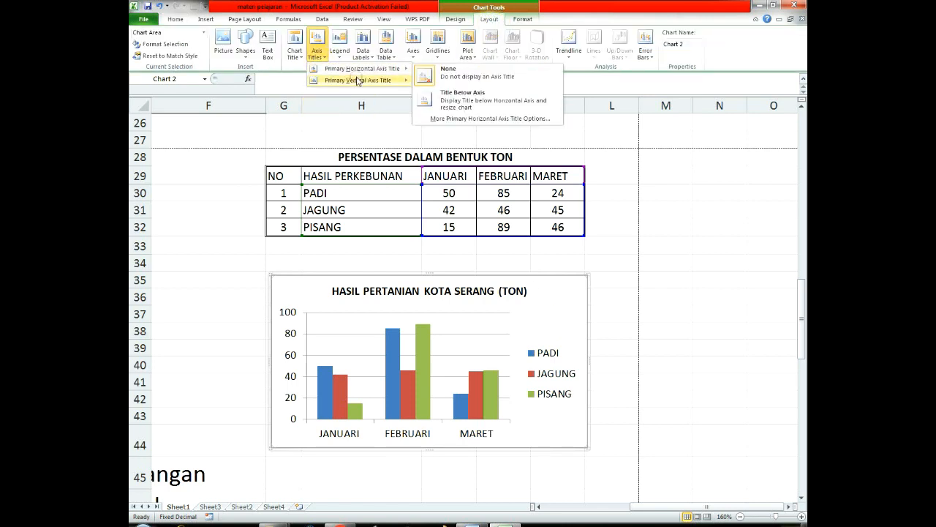
mouse_move(362, 80)
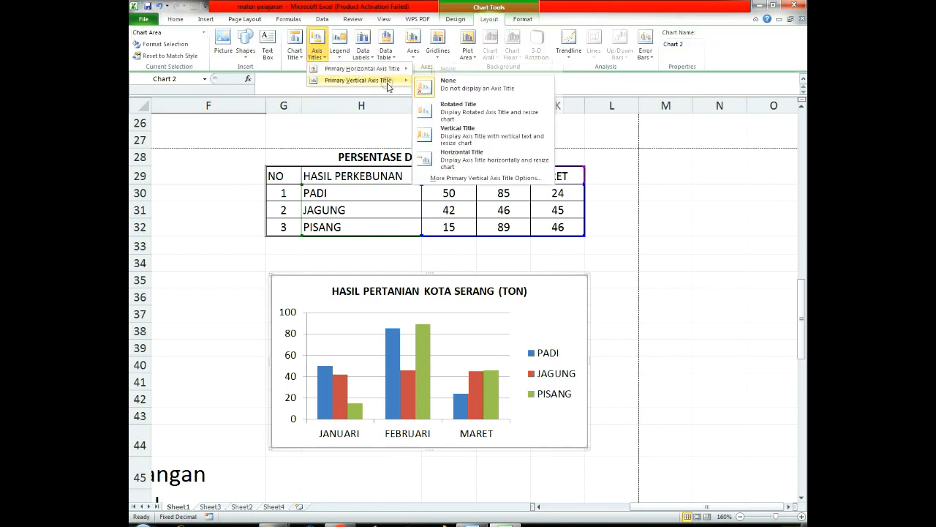
click(461, 108)
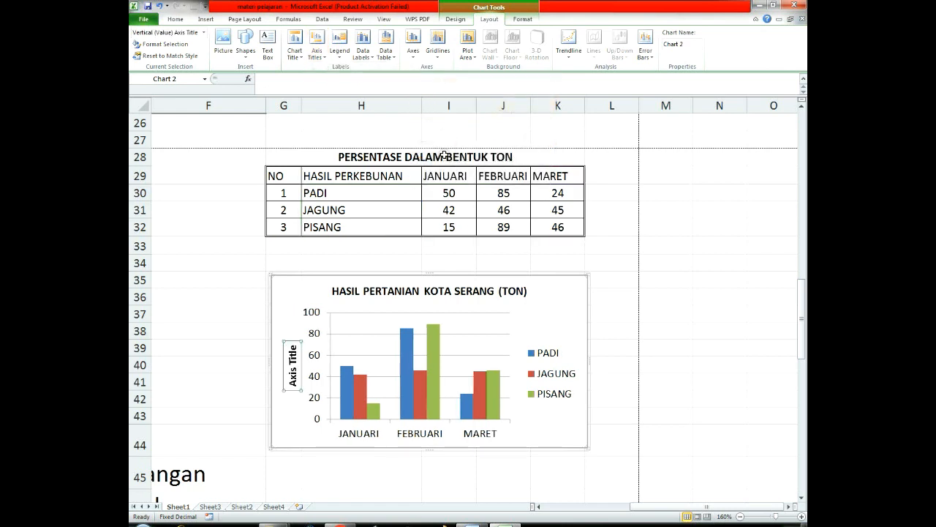
triple_click(294, 379)
text(PERSENTASE)
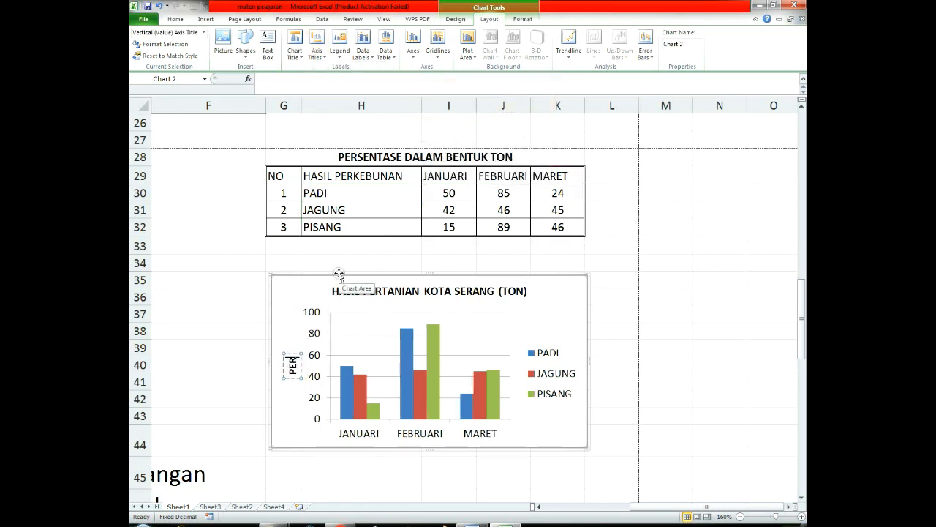
Step: Add a primary horizontal axis title below the chart's month axis reading "BULAN"
click(541, 420)
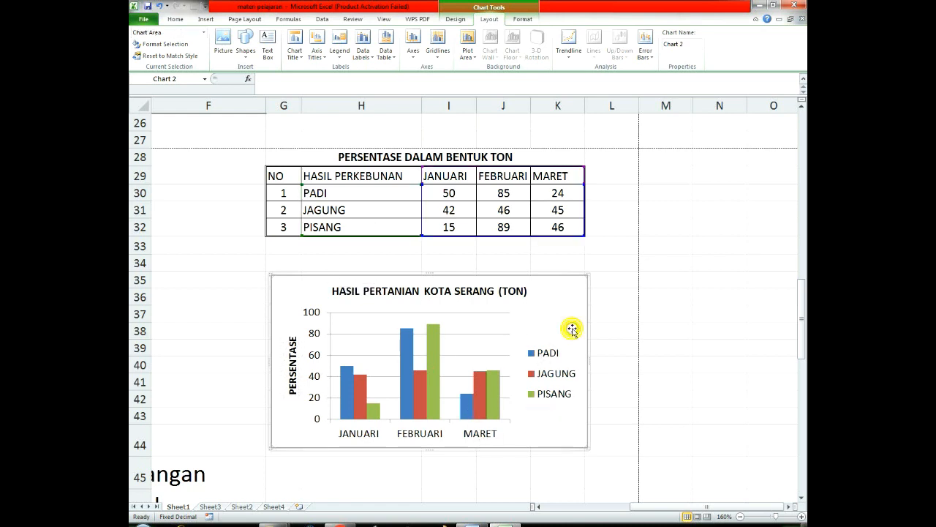
click(325, 57)
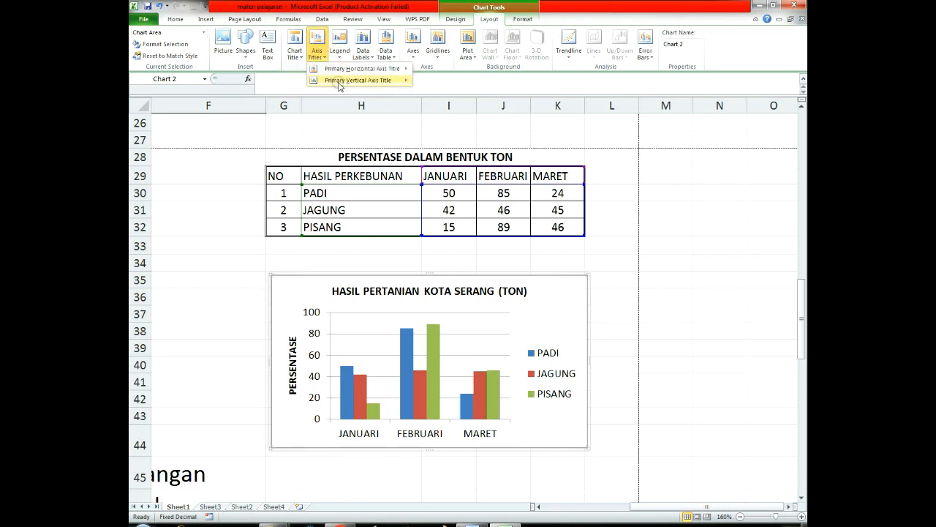
mouse_move(368, 81)
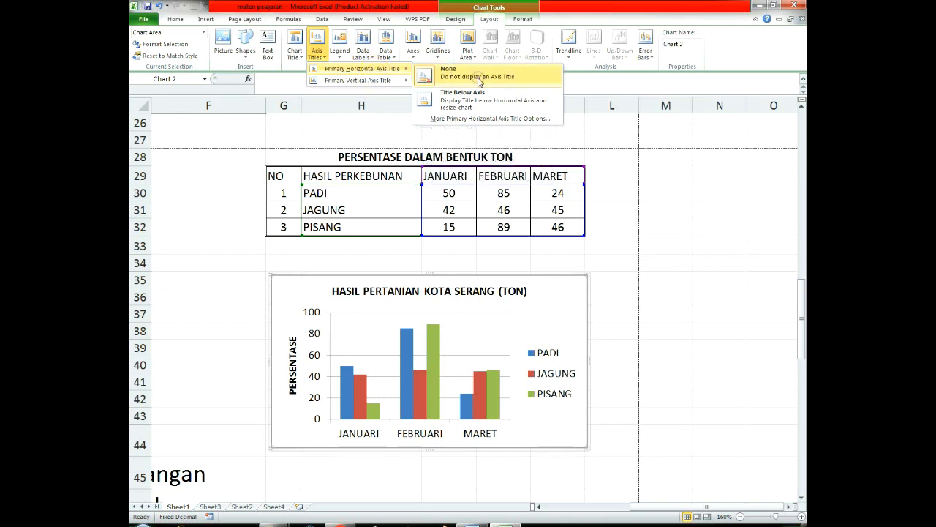
click(464, 99)
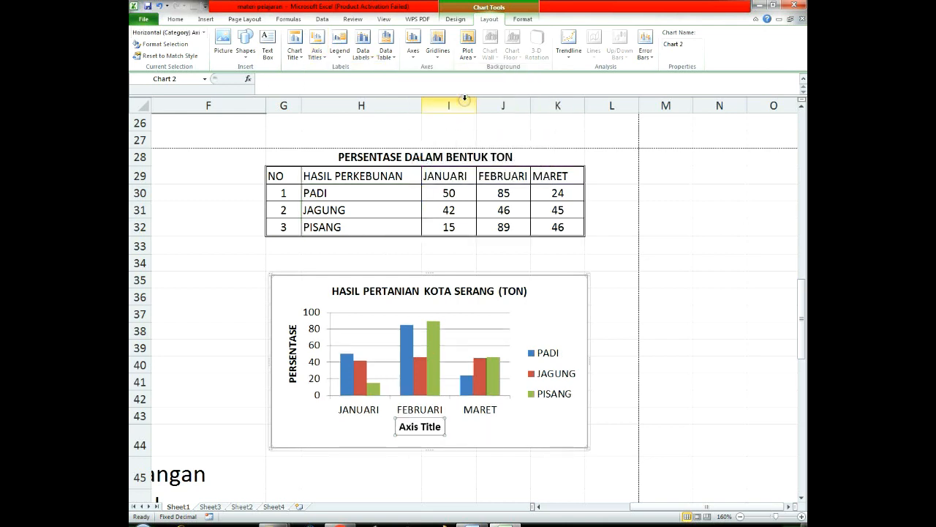
text(BULA)
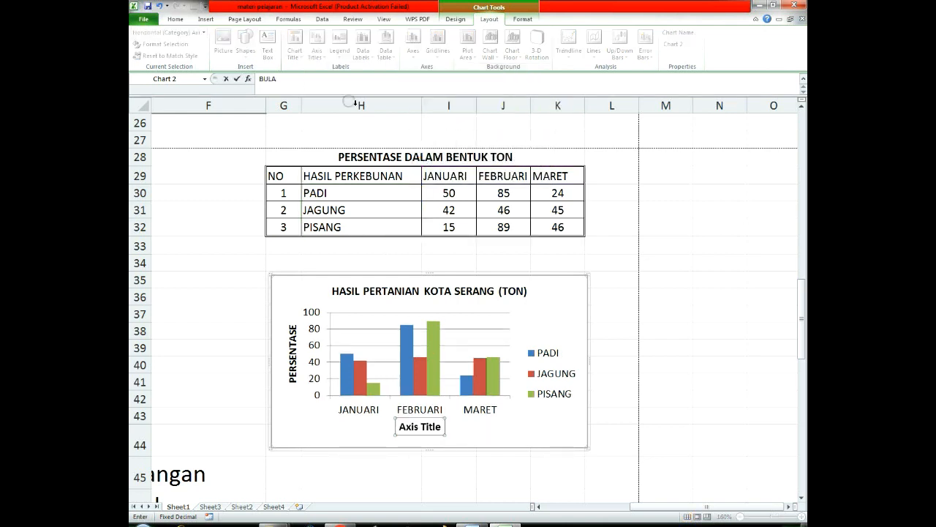
key(Return)
click(431, 429)
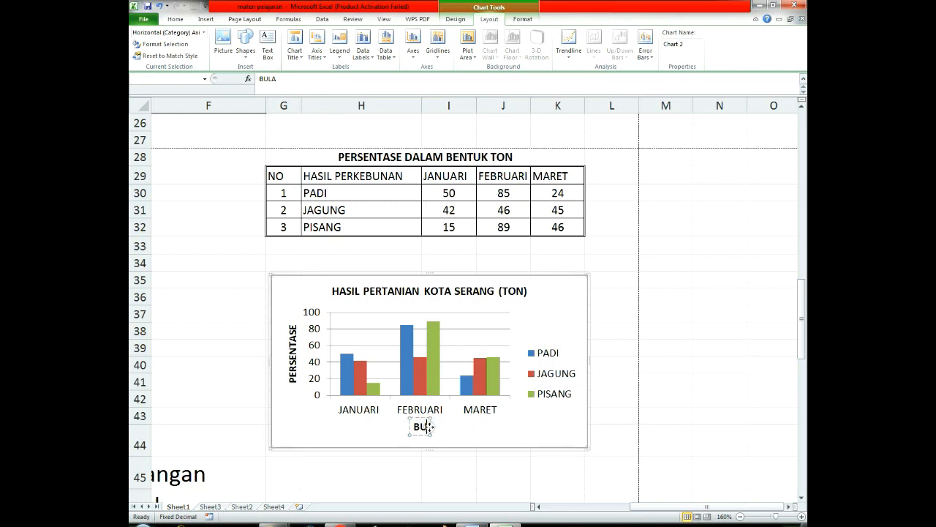
text(N)
click(604, 408)
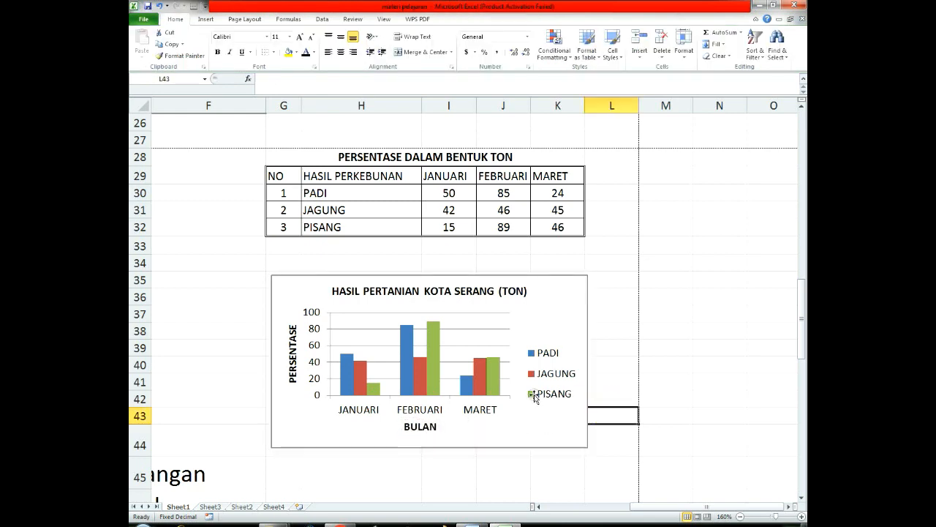
Step: Look over the finished chart and locate the operator reference table in D45:E57
scroll(561, 278, down, 1)
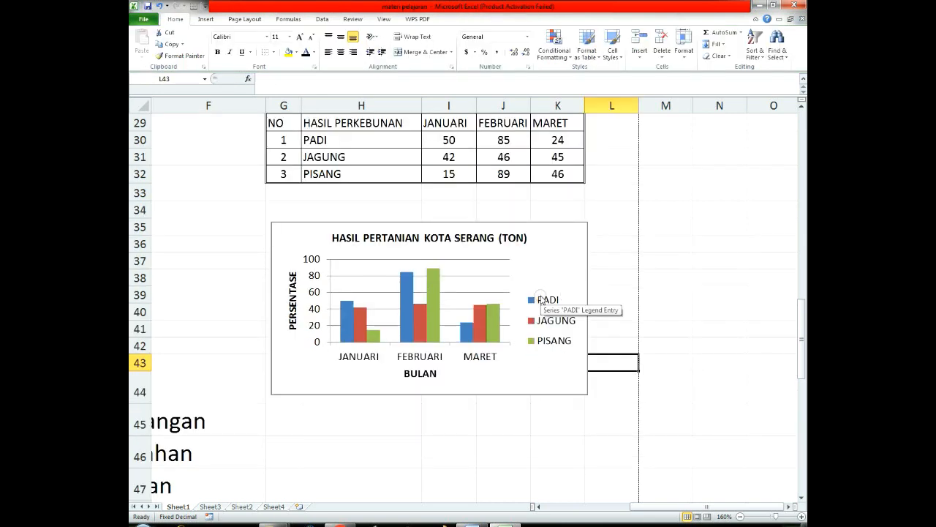
click(561, 244)
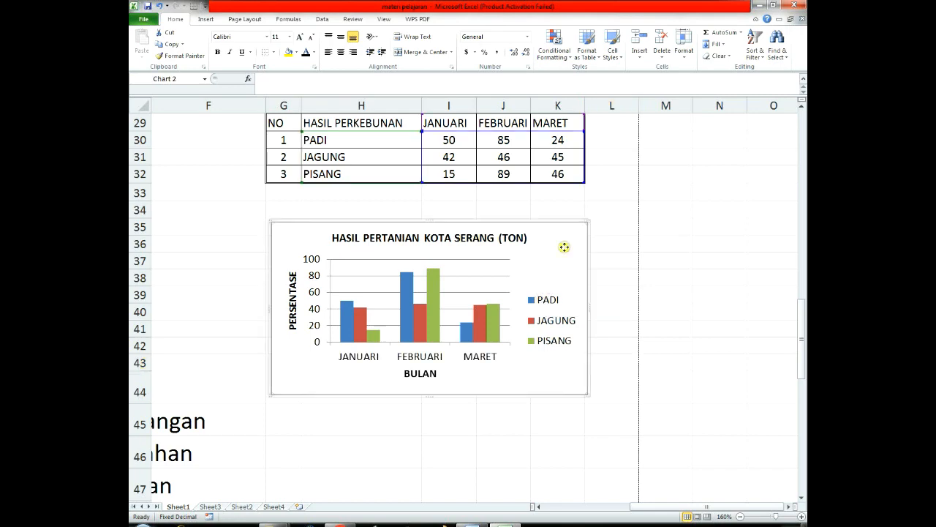
scroll(602, 264, up, 2)
scroll(602, 264, down, 3)
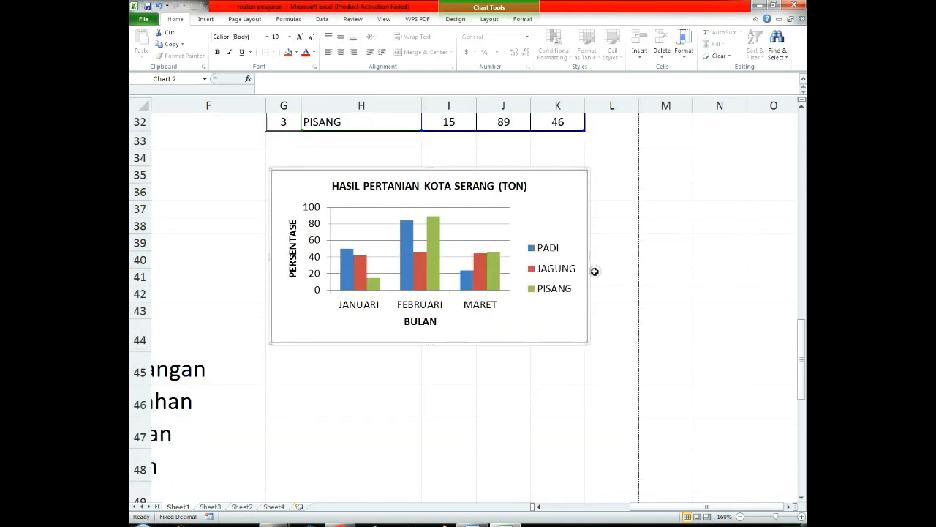
drag(654, 506, 589, 507)
scroll(587, 444, down, 2)
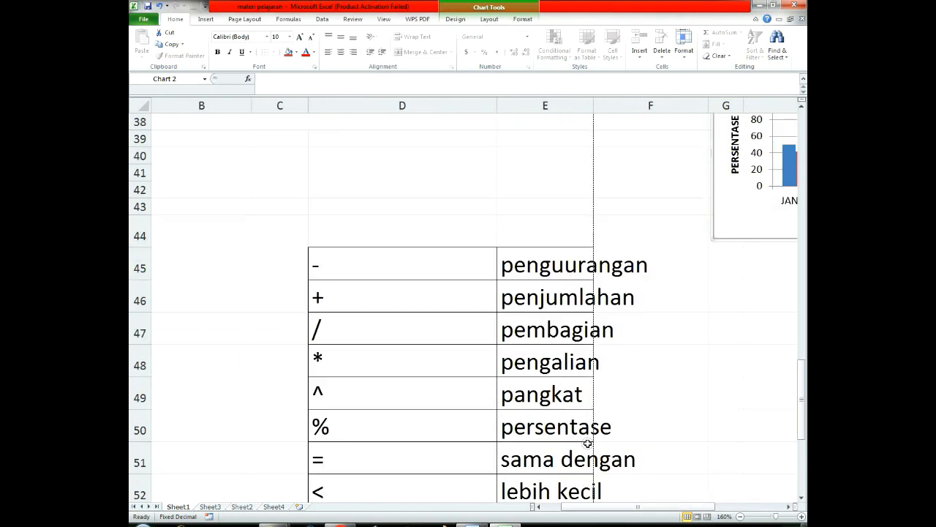
scroll(587, 444, down, 3)
scroll(587, 443, up, 1)
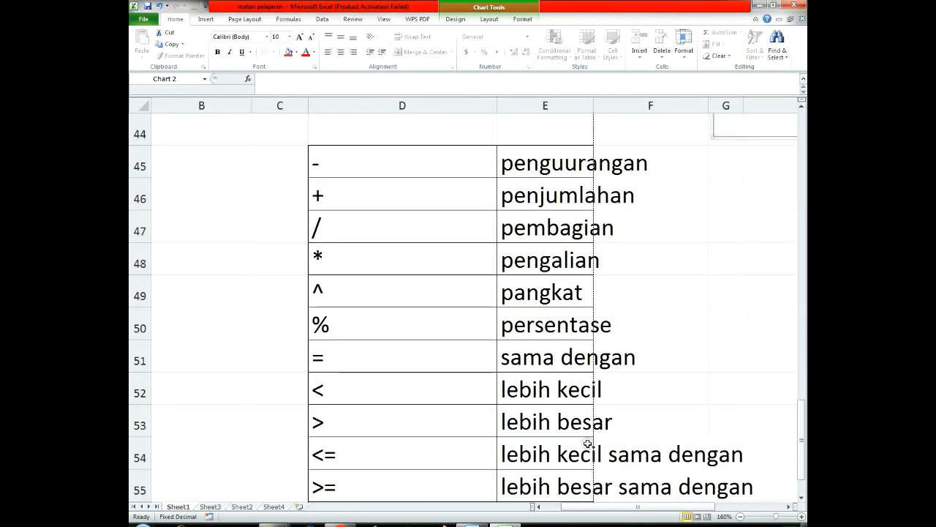
ctrl+scroll(588, 443, down, 3)
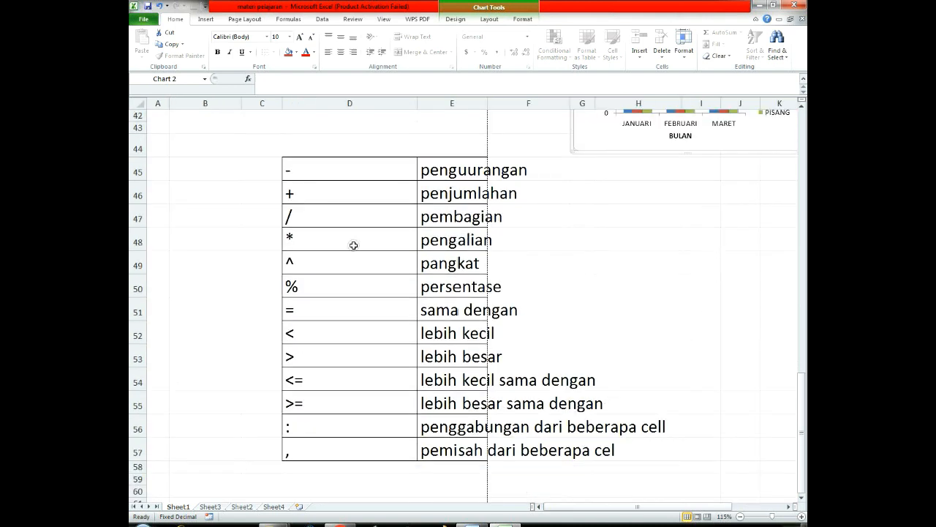
click(334, 141)
drag(251, 144, 391, 143)
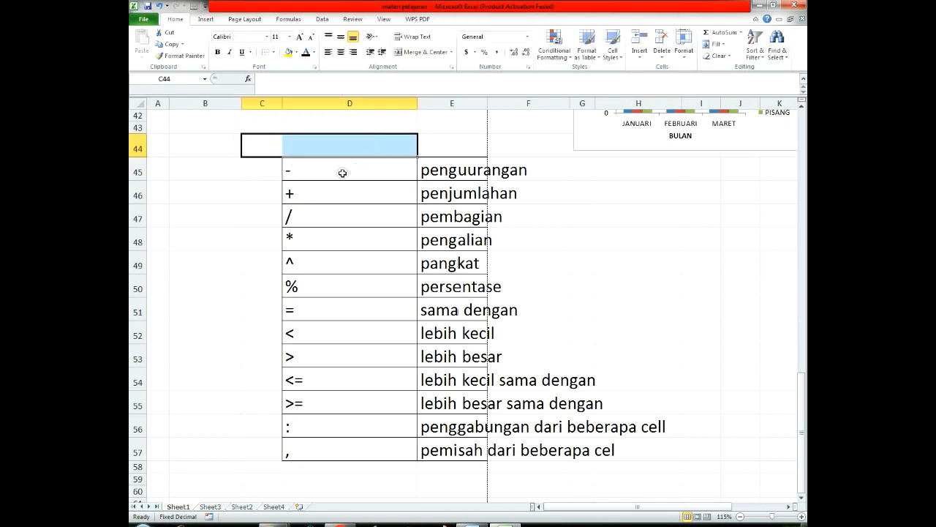
Step: Examine the arithmetic operator symbols in D45:D50 together with their meanings in column E
click(319, 172)
click(325, 193)
click(324, 215)
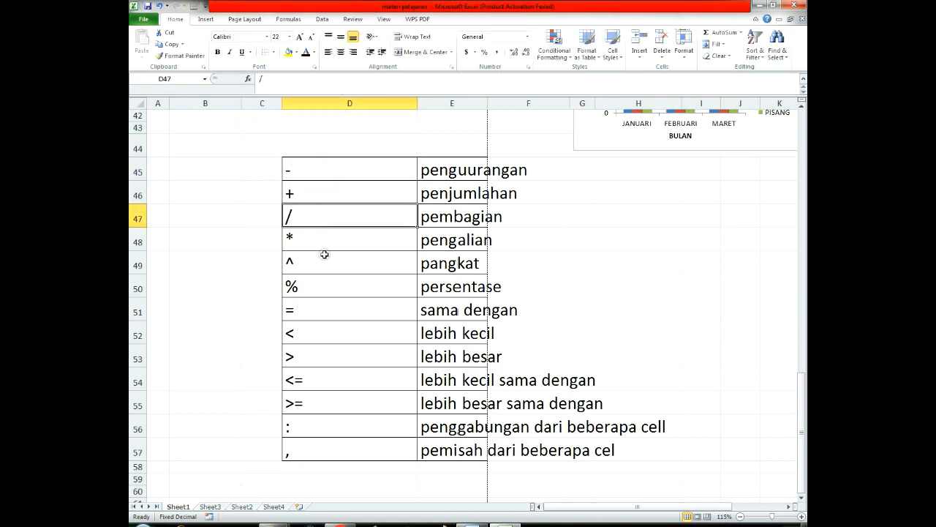
click(323, 258)
click(324, 168)
click(451, 169)
click(351, 193)
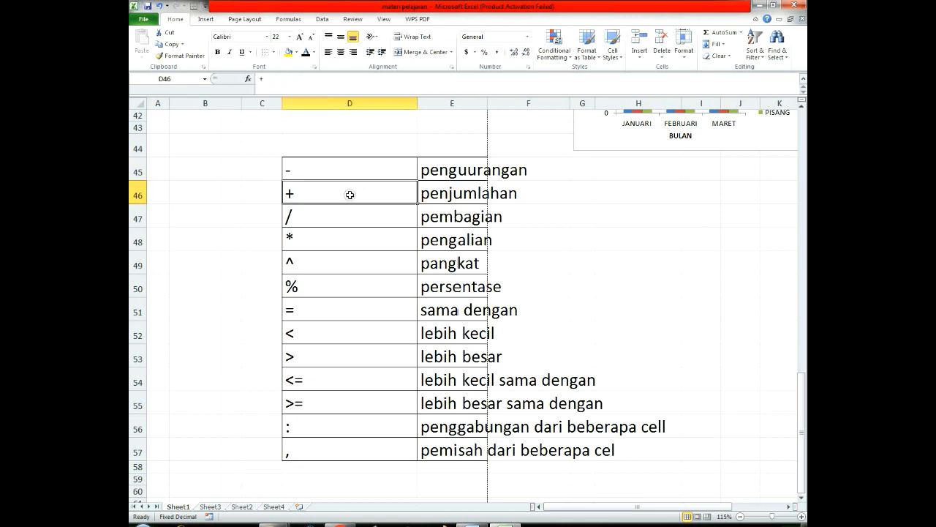
click(449, 194)
click(319, 218)
click(450, 216)
click(322, 244)
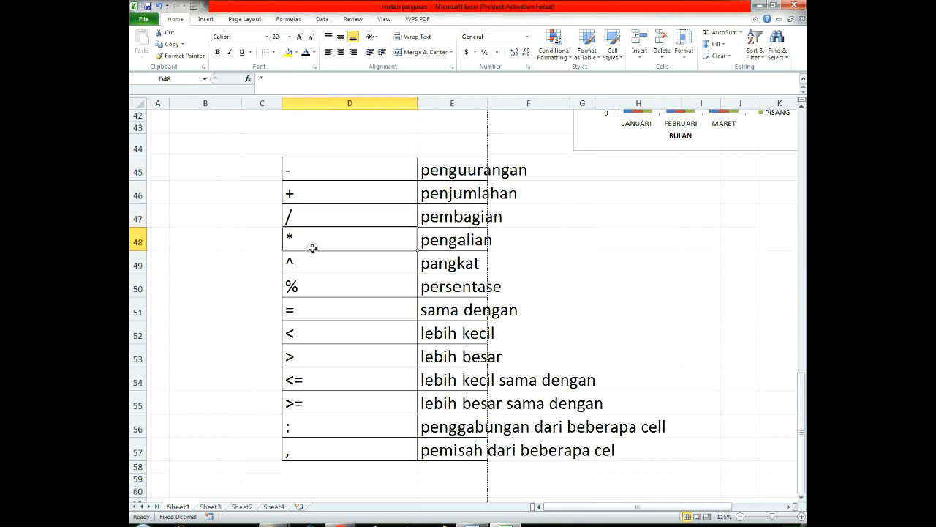
click(474, 247)
click(315, 267)
click(466, 263)
click(342, 293)
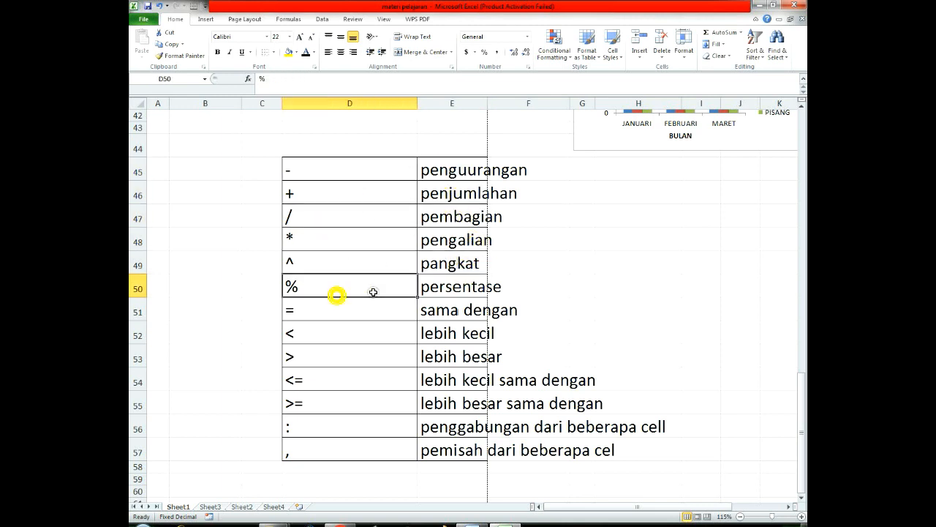
click(457, 287)
Step: Examine the comparison operator symbols in D51:D55 together with their meanings in column E
click(315, 323)
click(431, 310)
click(310, 334)
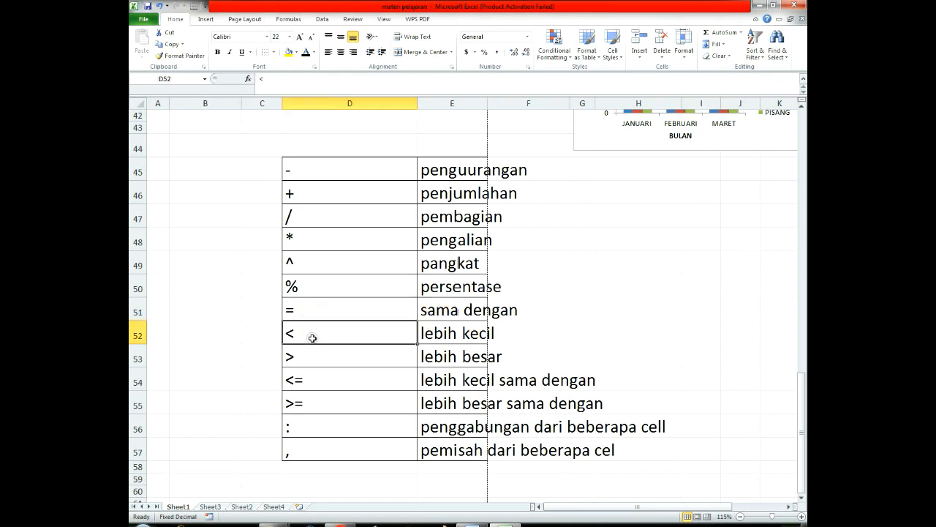
click(466, 337)
click(348, 354)
click(442, 357)
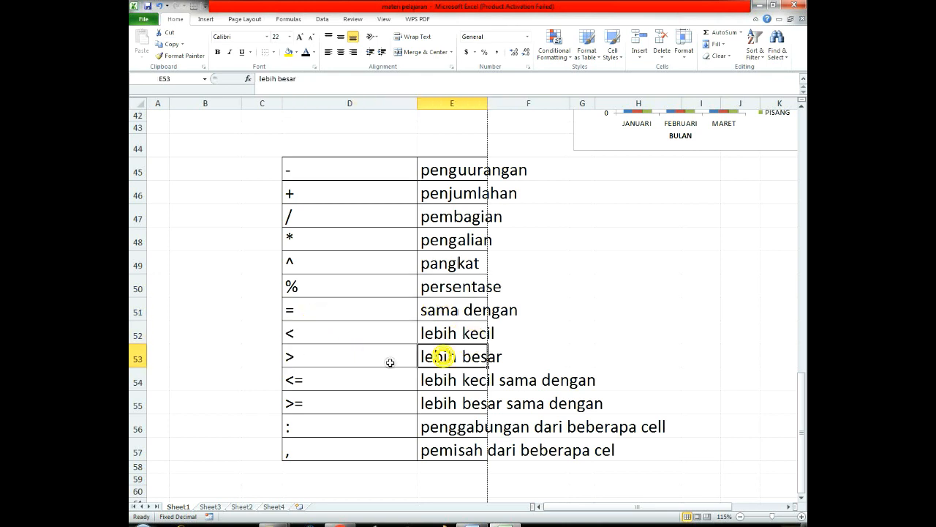
click(338, 382)
click(503, 383)
click(365, 404)
click(461, 404)
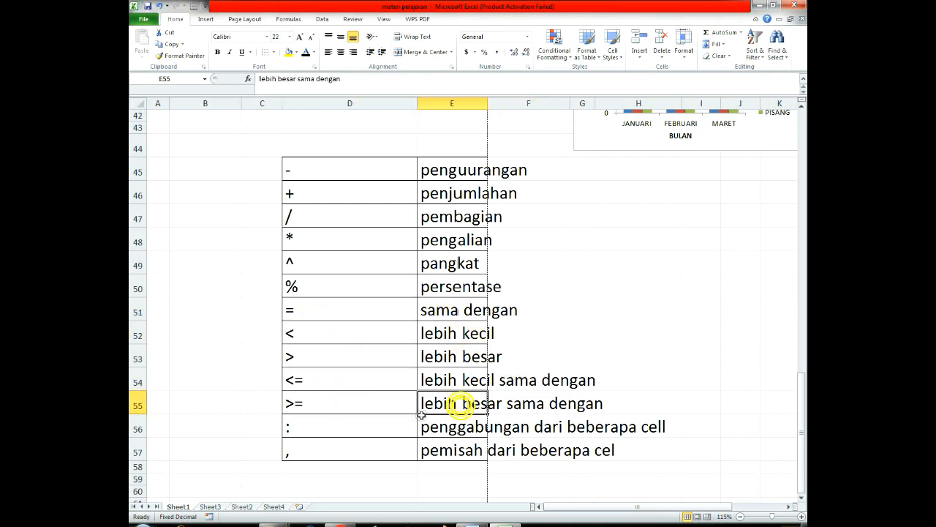
Step: Examine the colon and comma operators in D56:D57, and review the whole operator table again from row 45
click(311, 428)
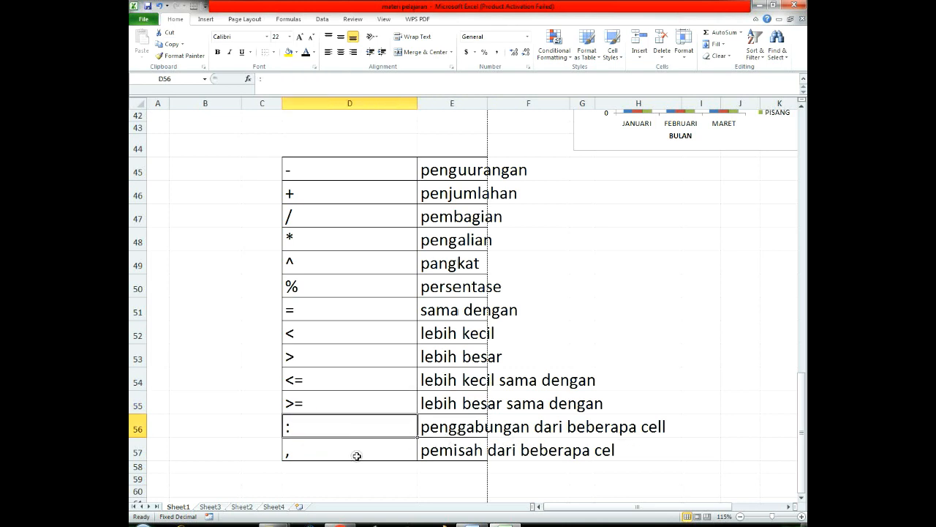
click(302, 457)
click(611, 451)
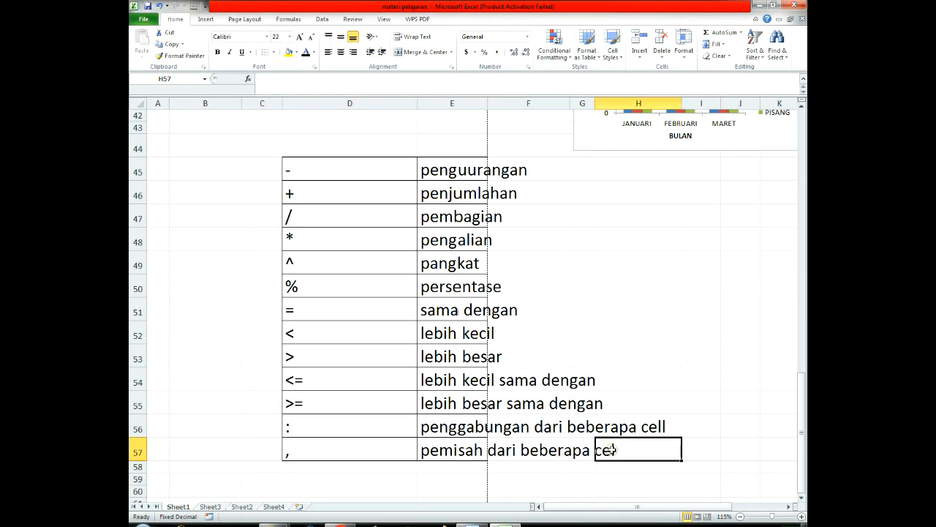
scroll(636, 359, up, 1)
scroll(623, 370, down, 2)
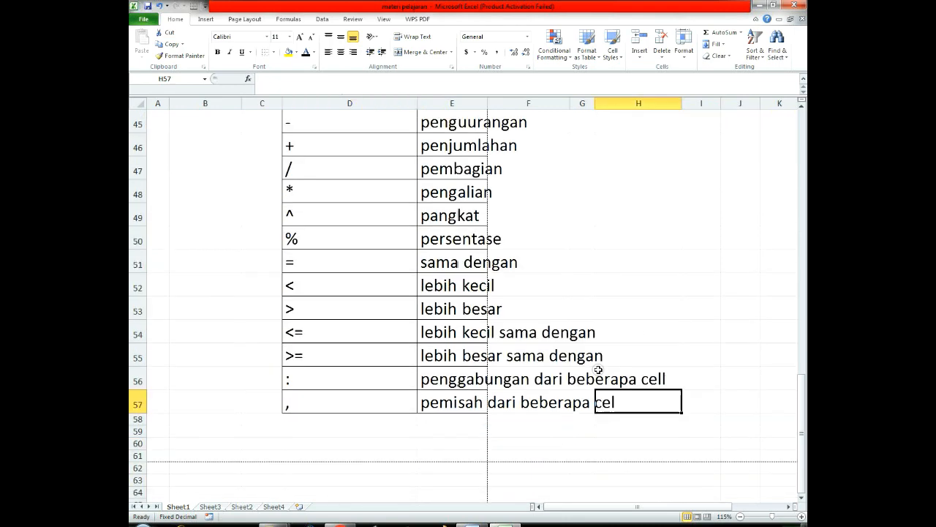
scroll(597, 370, up, 1)
drag(307, 169, 491, 452)
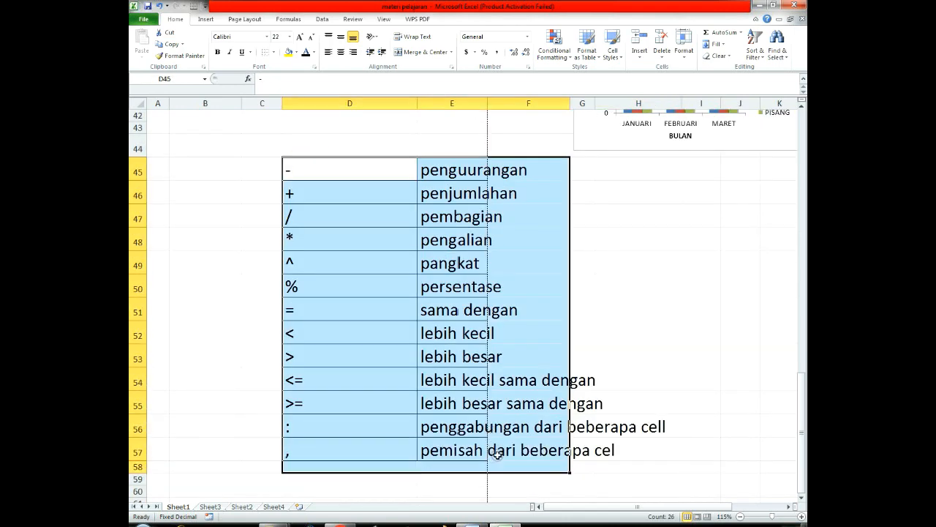
click(699, 302)
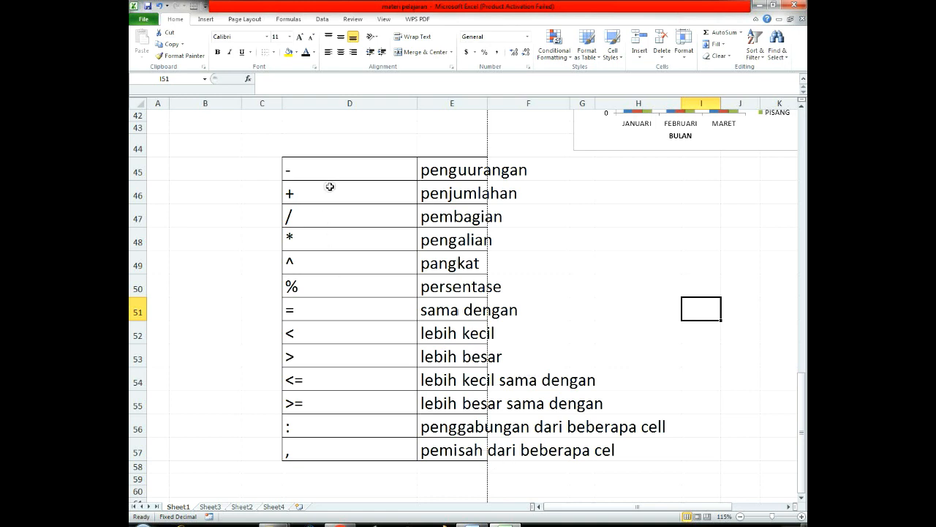
click(342, 165)
drag(369, 178, 464, 251)
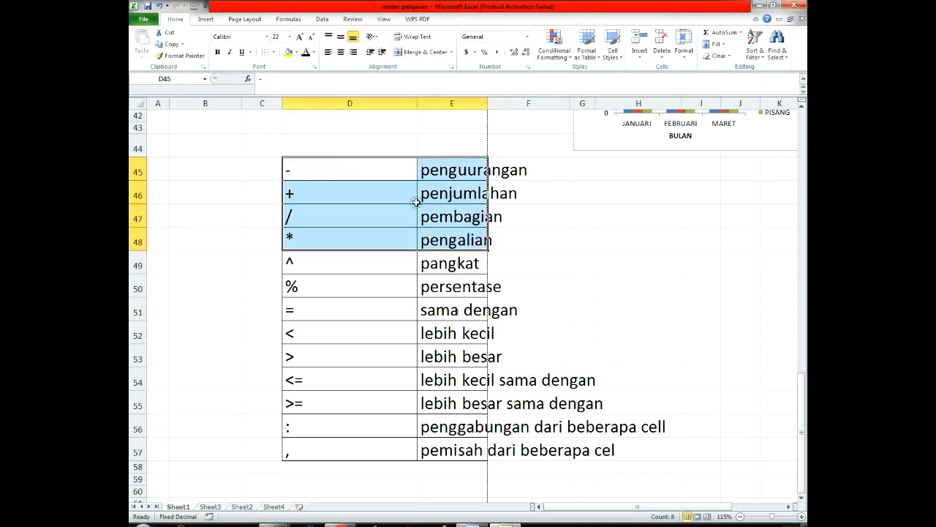
click(459, 248)
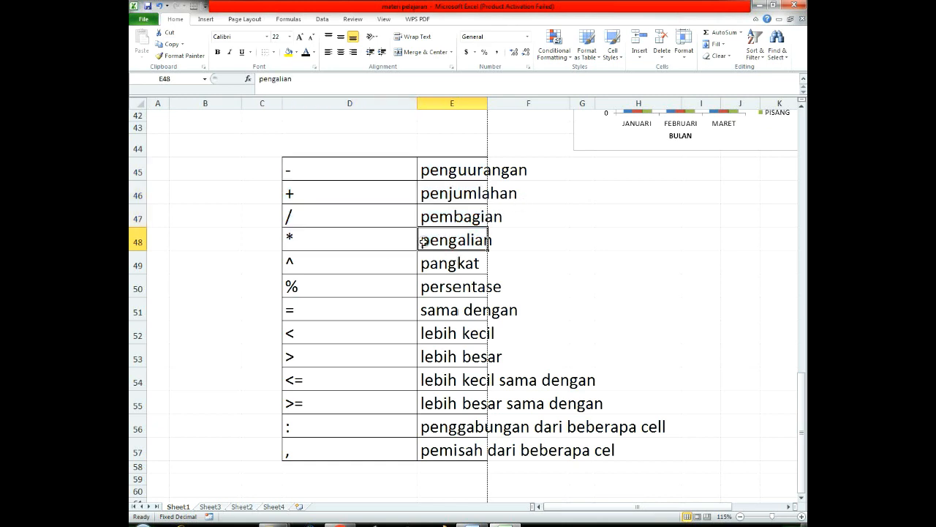
Step: On Sheet3, look over the item table and clear the existing formulas from F2:F7 under JUMLAH
click(218, 508)
click(614, 388)
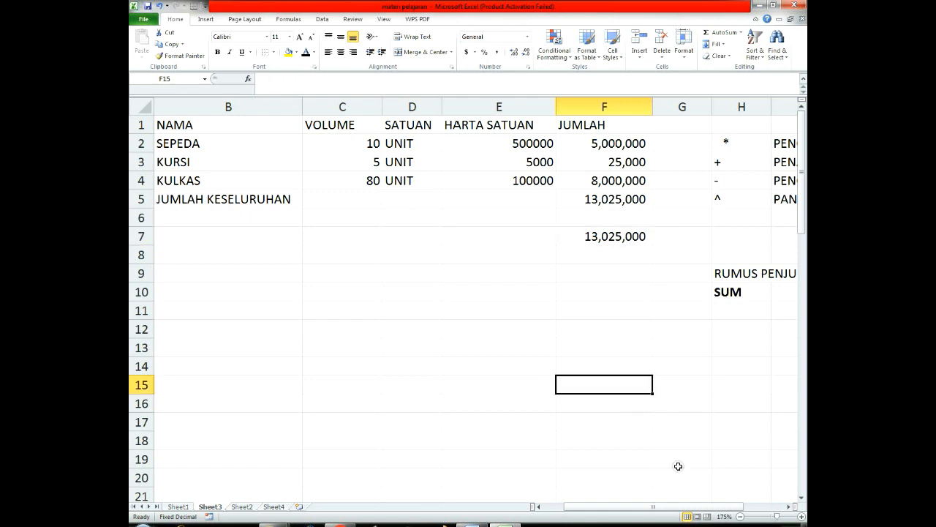
drag(655, 506, 635, 506)
click(424, 359)
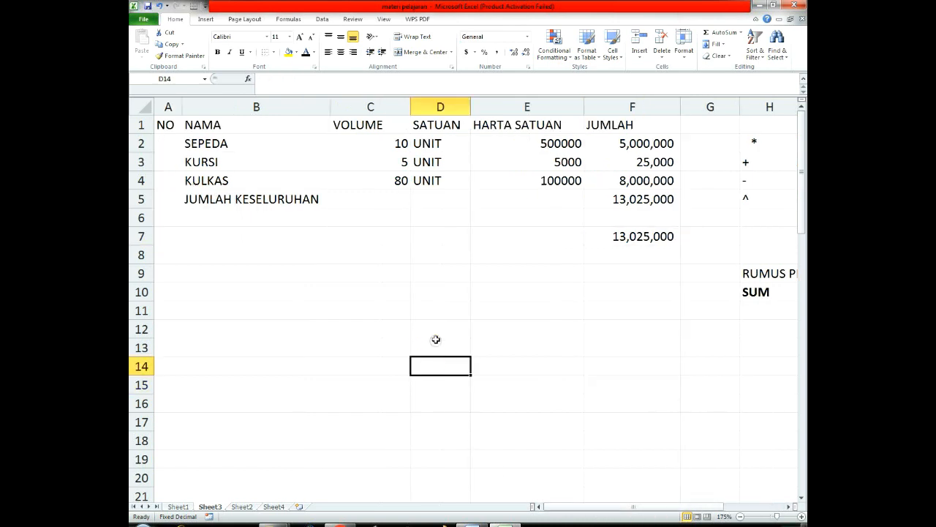
ctrl+scroll(434, 325, down, 3)
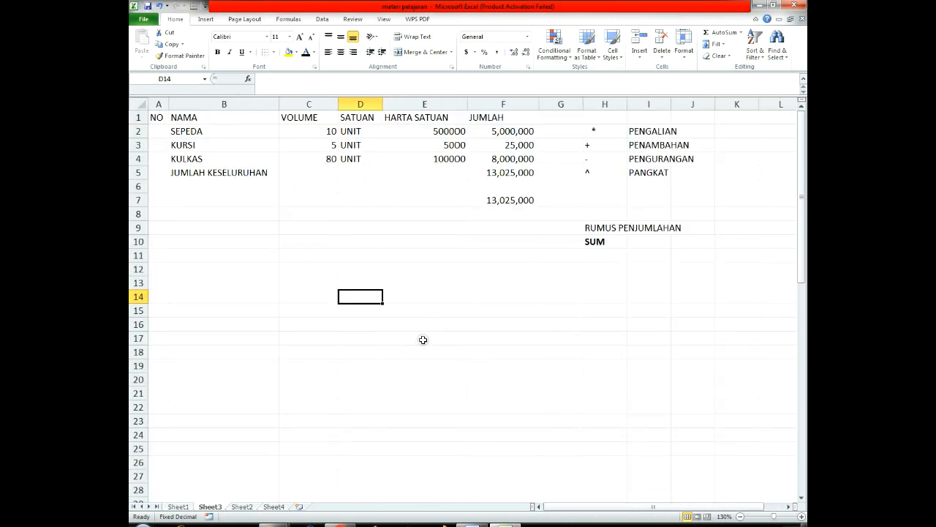
click(186, 132)
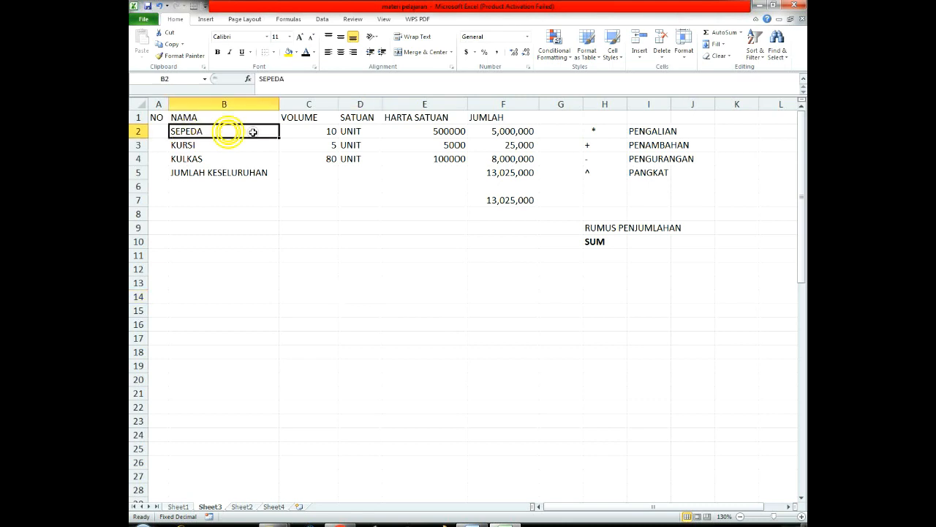
click(325, 134)
click(363, 133)
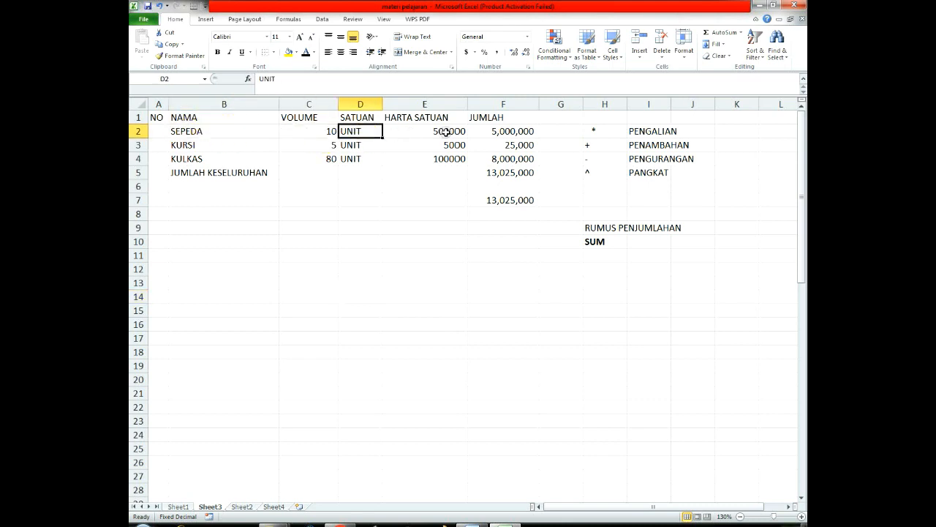
drag(504, 131, 508, 202)
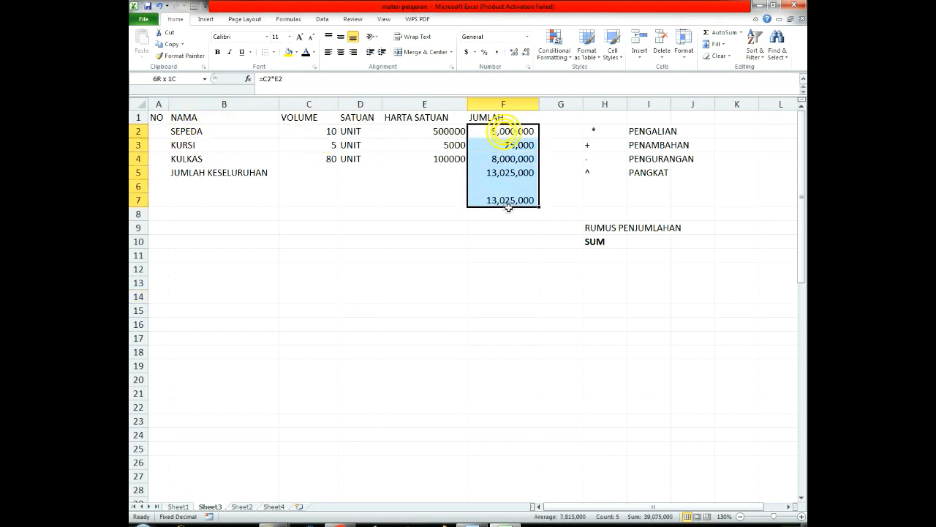
key(Delete)
click(512, 253)
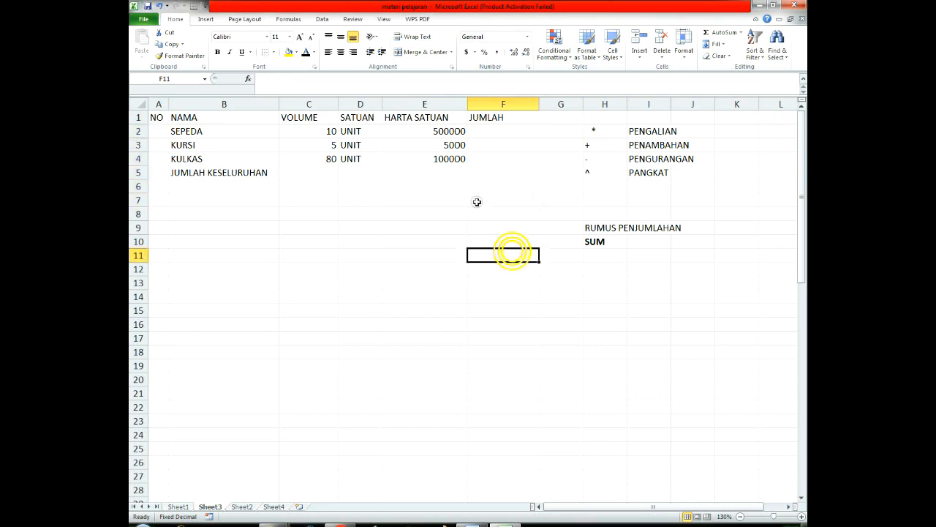
Step: Calculate the SEPEDA amount in F2 by multiplying volume by unit price with =C2*E2
click(499, 131)
text(=)
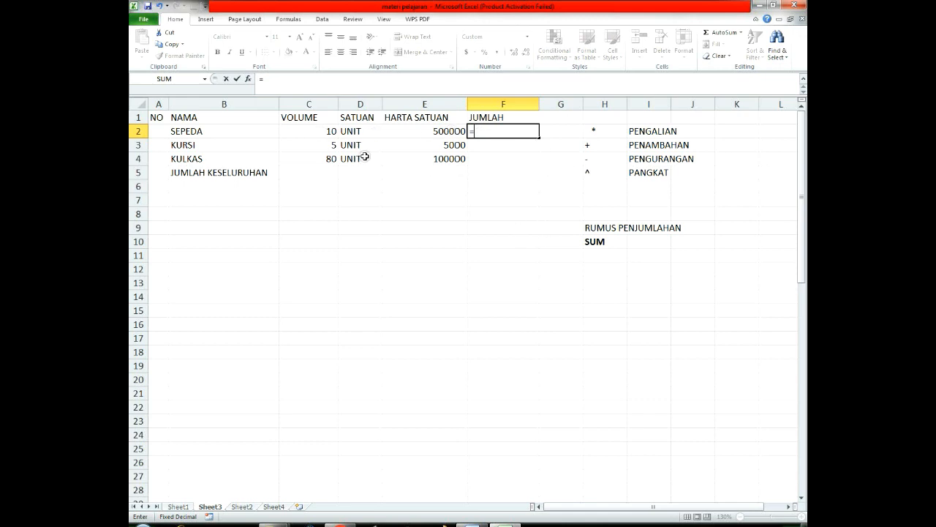
click(309, 132)
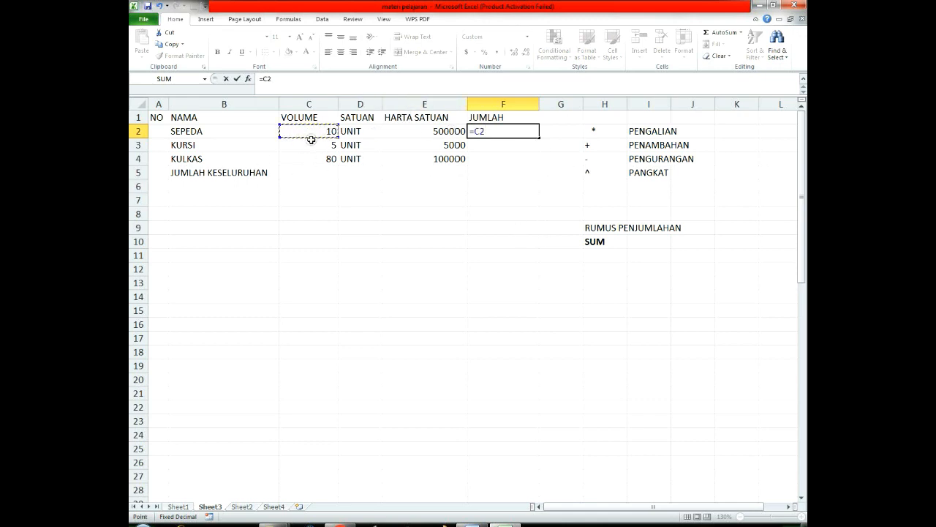
text(*)
click(449, 132)
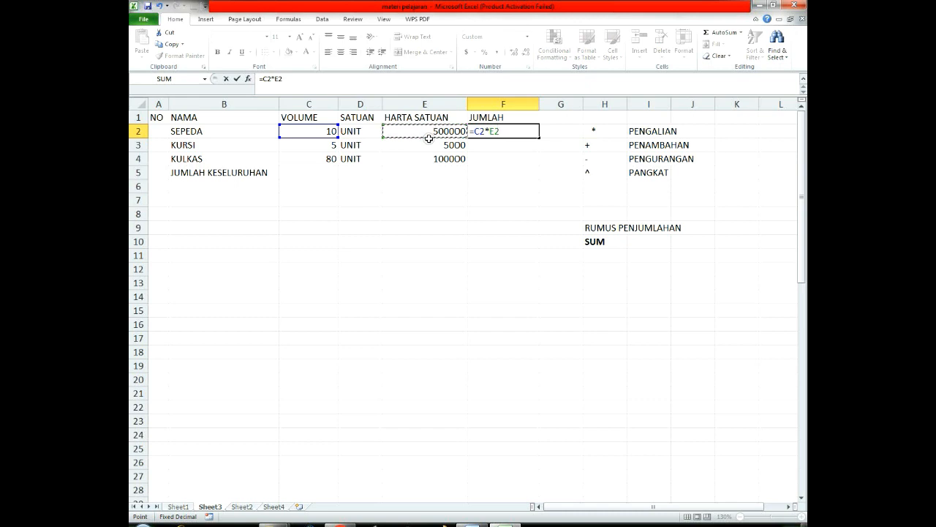
key(Return)
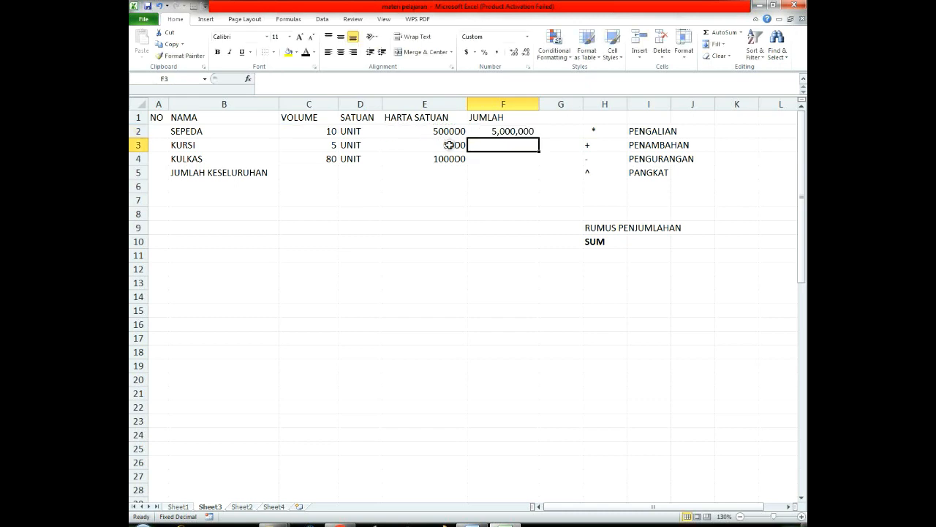
Step: Calculate the KURSI amount in F3 with the formula =C3*E3
text(=)
click(330, 145)
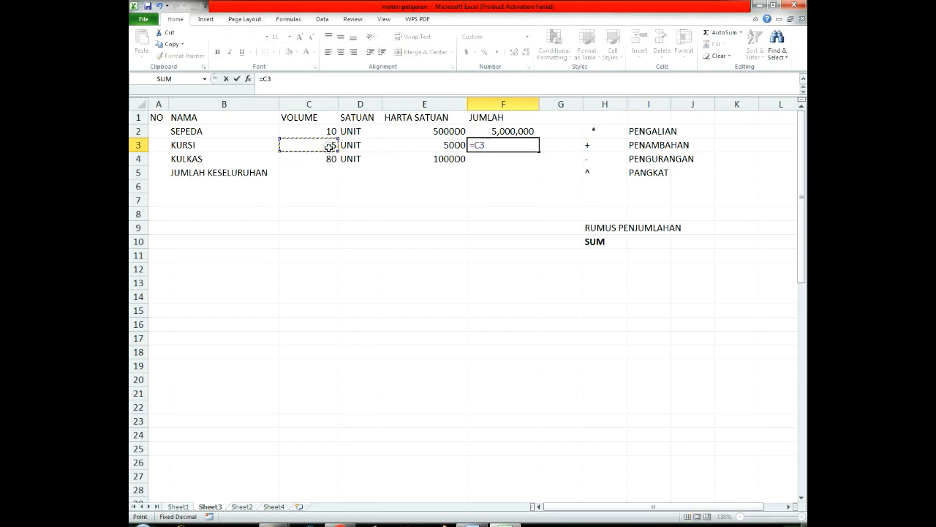
text(*)
click(403, 143)
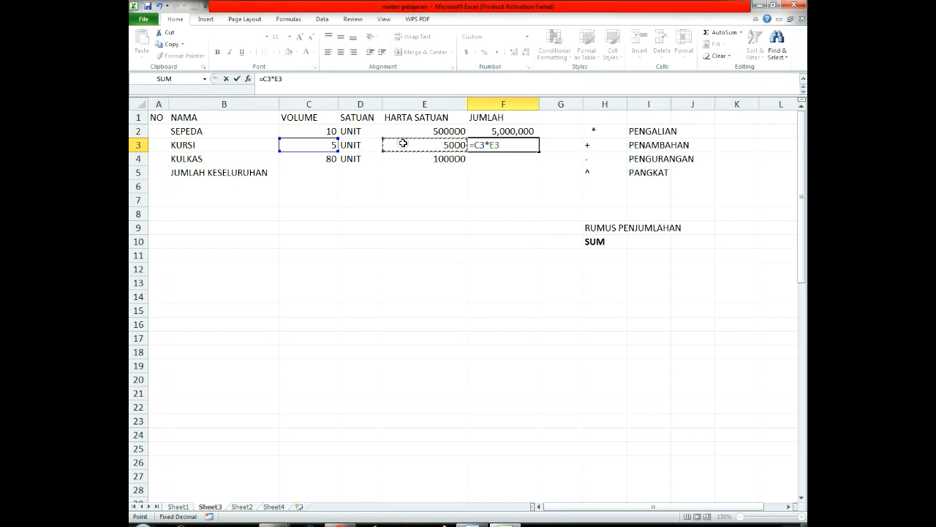
key(Return)
Step: Calculate the KULKAS amount in F4 with the formula =C4*E4
text(=)
click(310, 158)
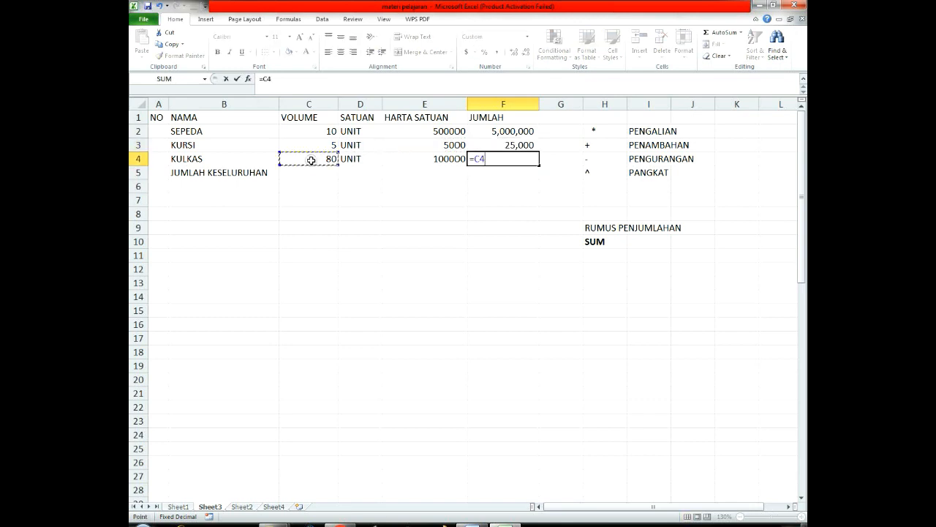
text(*)
click(425, 158)
key(Return)
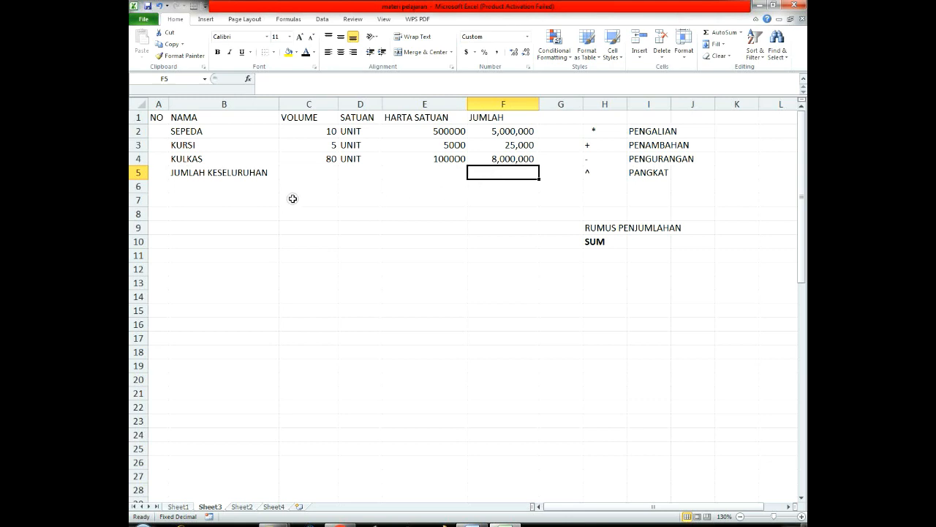
Step: Total the three item amounts in F5 of the JUMLAH KESELURUHAN row with the formula =F2+F3+F4
drag(232, 175, 512, 173)
click(512, 173)
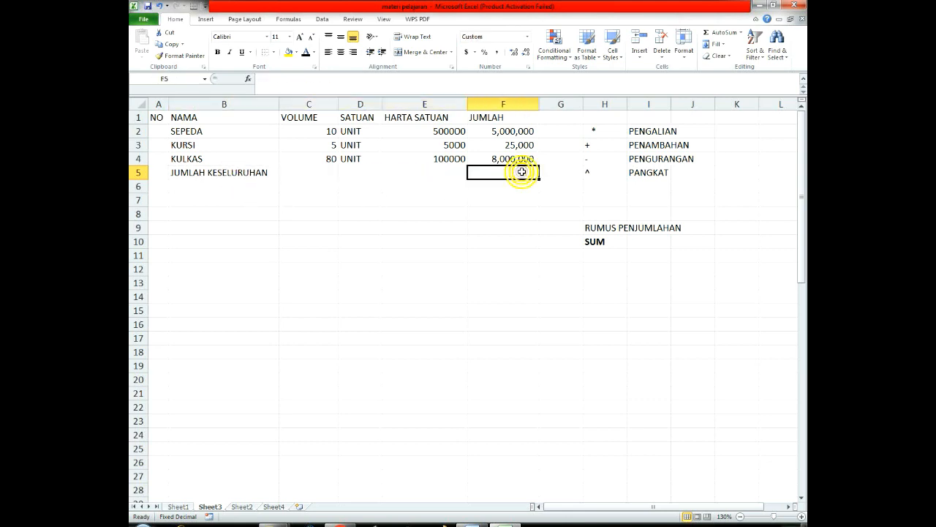
click(518, 131)
click(517, 146)
click(516, 157)
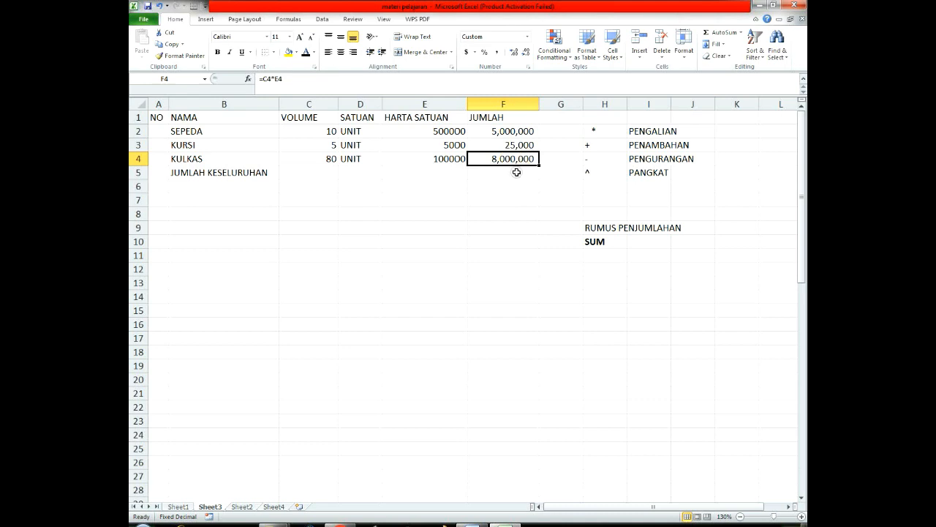
click(517, 172)
text(=)
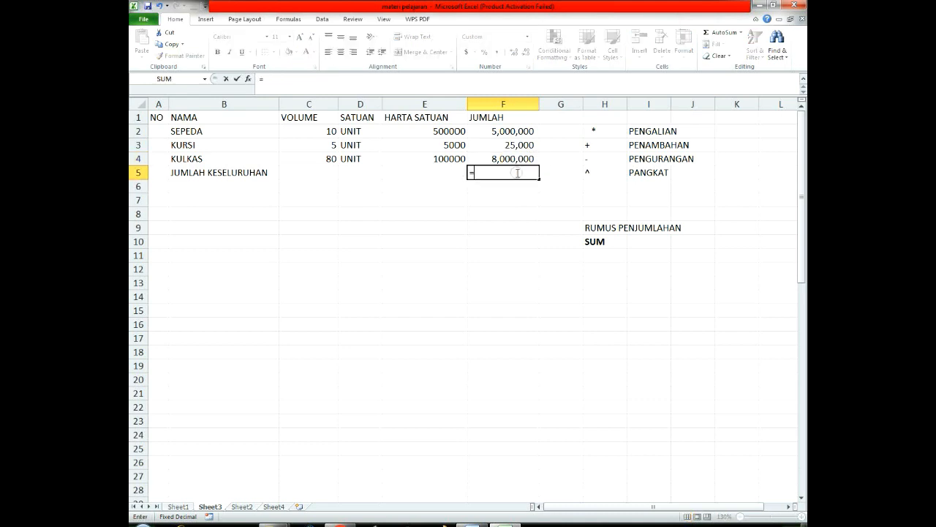
click(519, 131)
text(+)
click(516, 146)
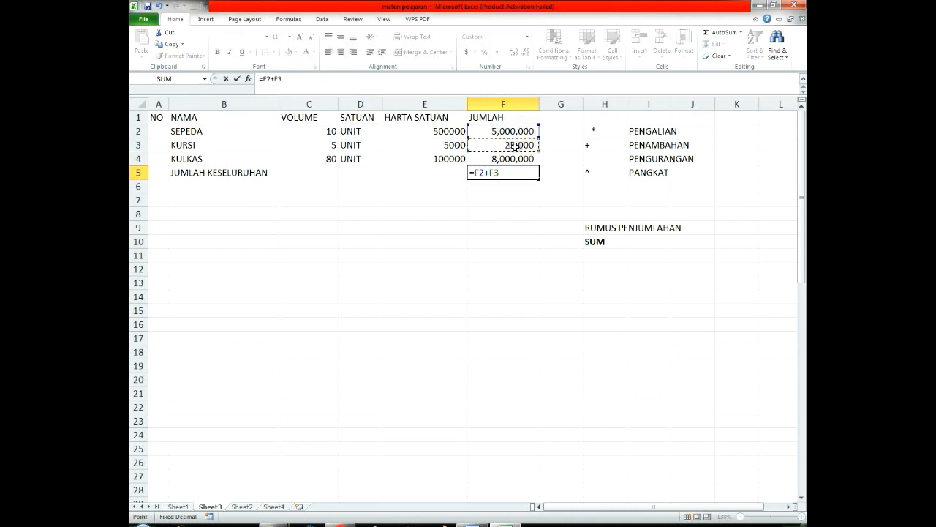
text(+)
click(518, 158)
key(Return)
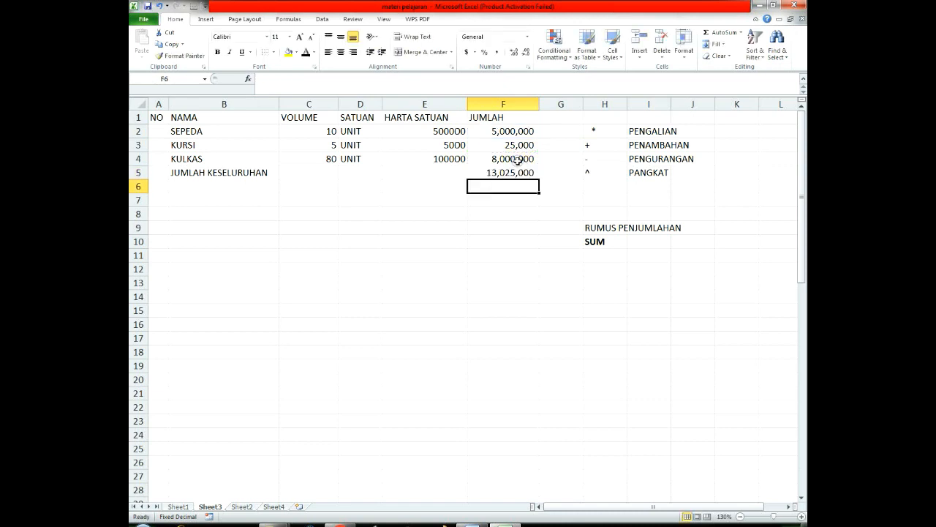
Step: Review the addition formula behind the JUMLAH KESELURUHAN total in F5, leaving it as it is
click(517, 174)
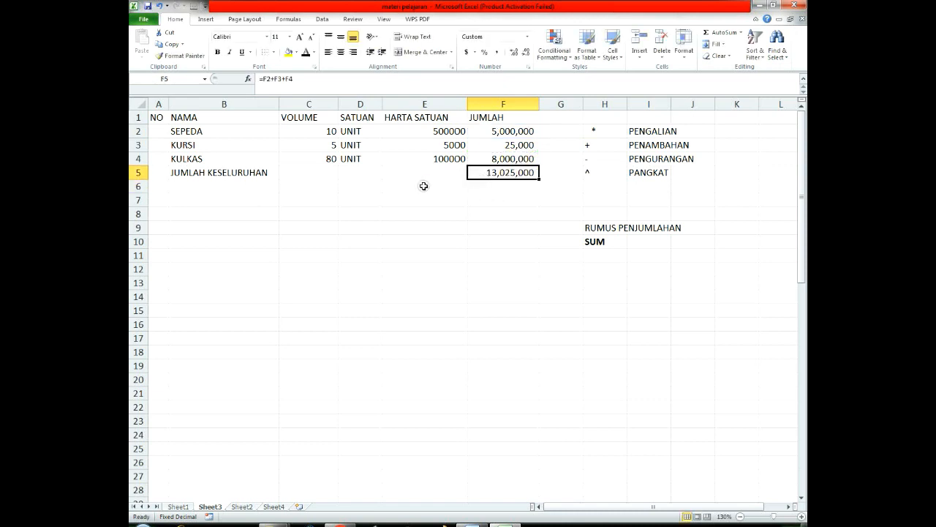
click(399, 229)
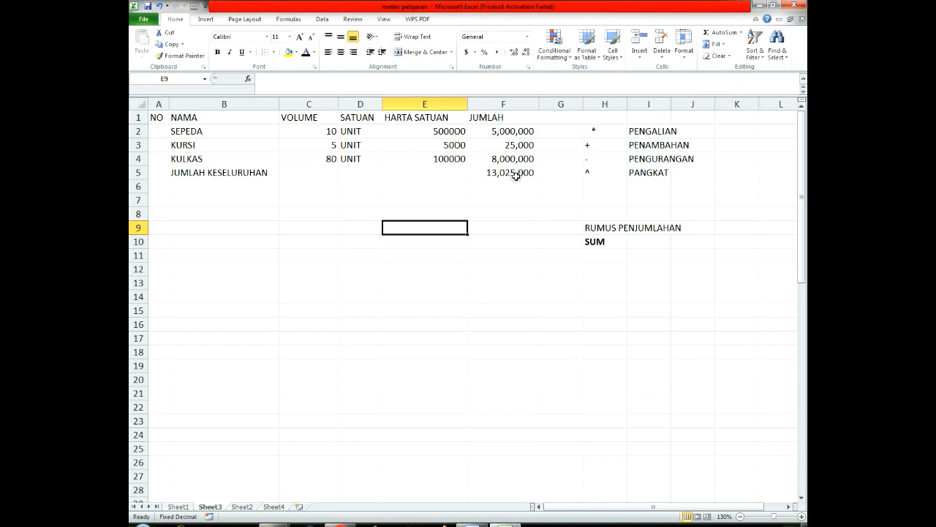
click(225, 183)
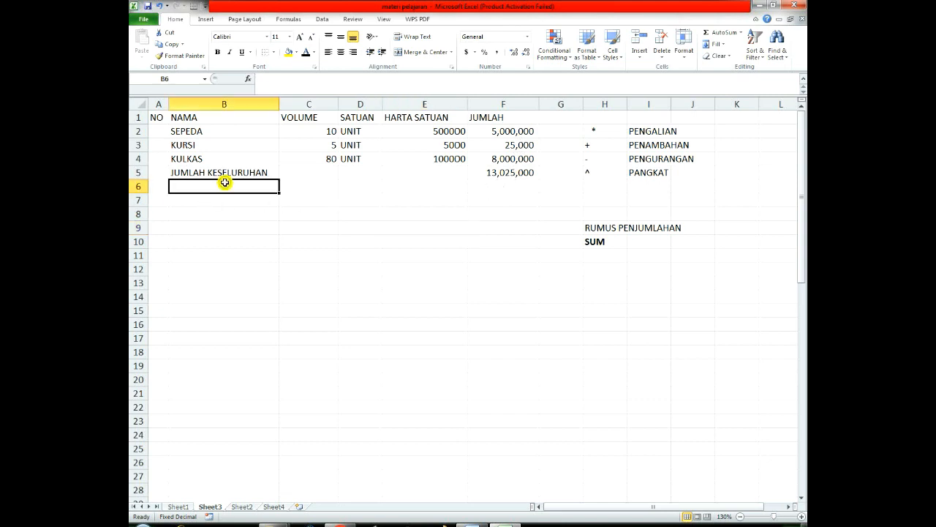
click(498, 174)
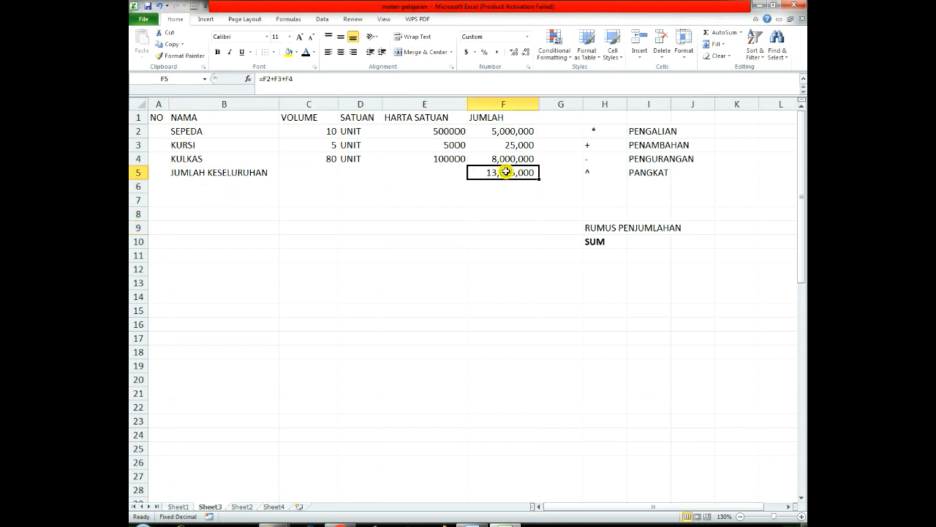
click(319, 82)
drag(318, 81, 258, 79)
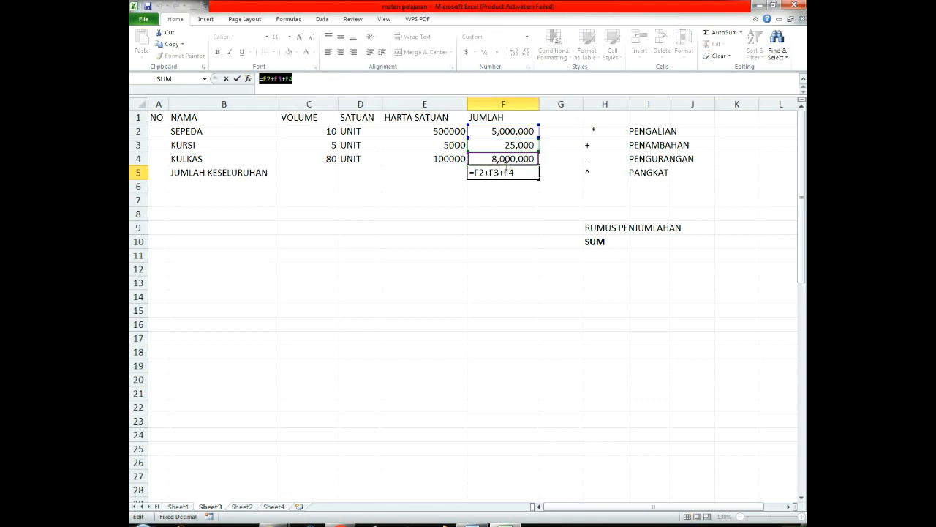
key(Return)
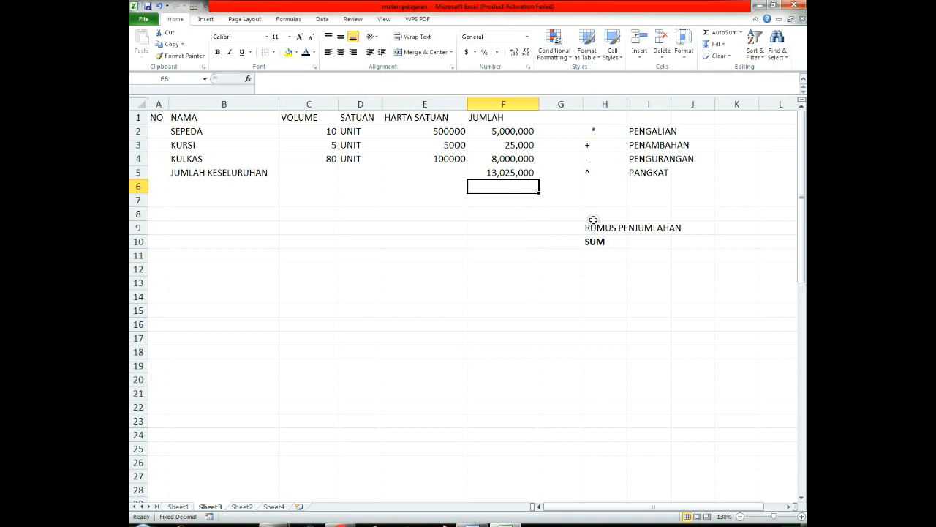
Step: Total the three item amounts in F6 with the formula =SUM(F2:F4), following the RUMUS PENJUMLAHAN note
drag(593, 216, 705, 219)
click(609, 281)
click(645, 242)
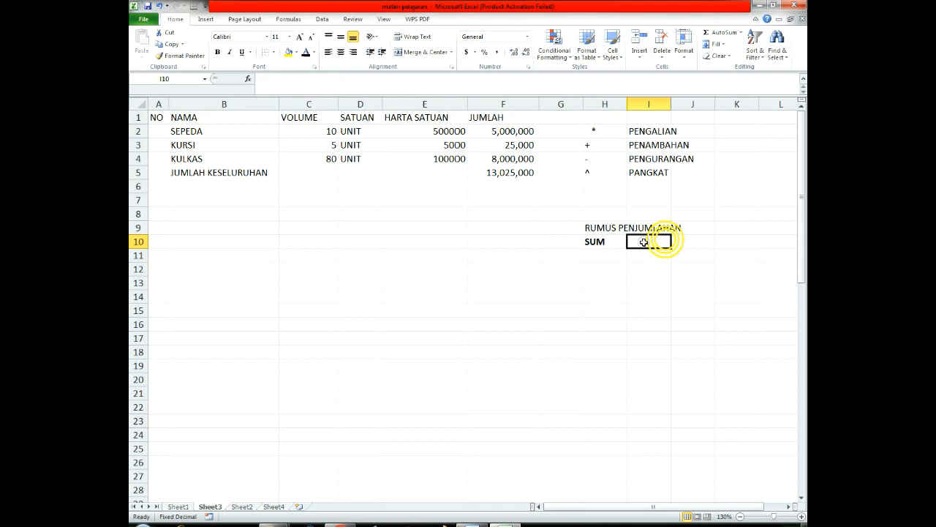
click(594, 243)
click(497, 183)
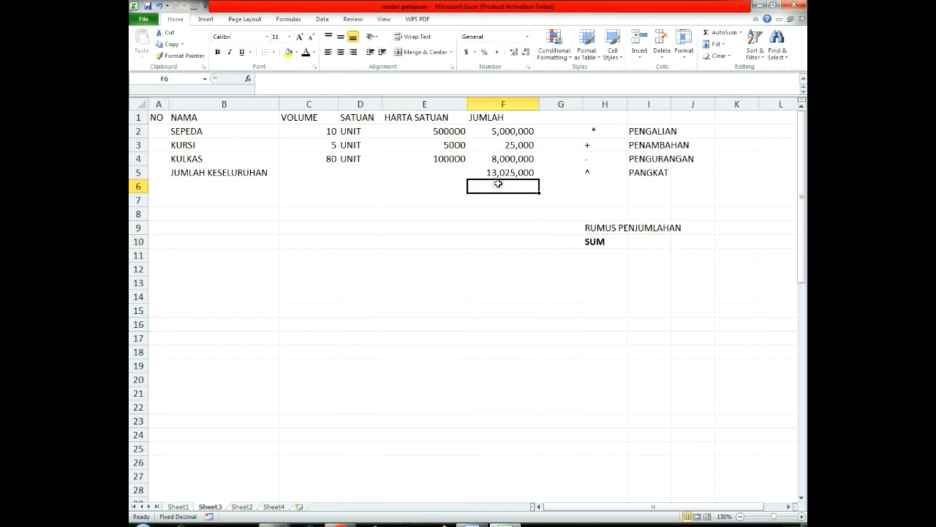
text(=SUM()
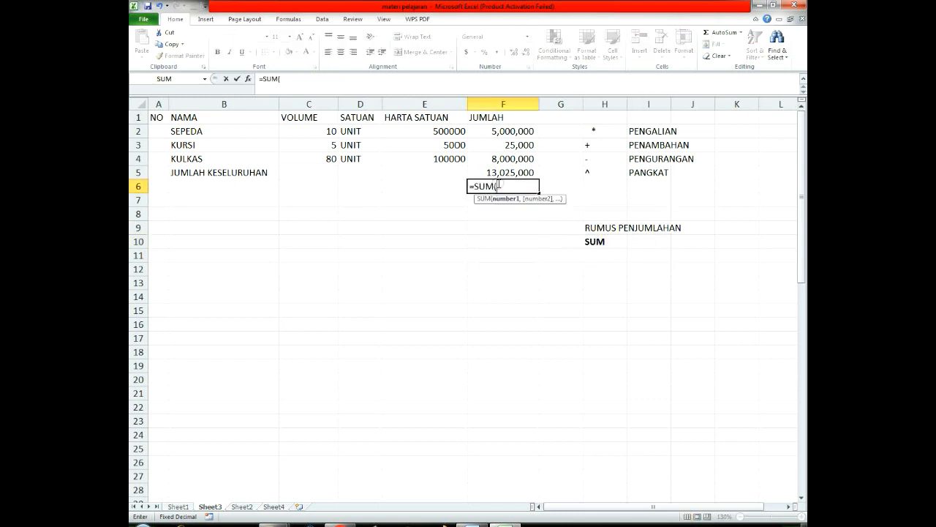
drag(510, 132, 515, 159)
text())
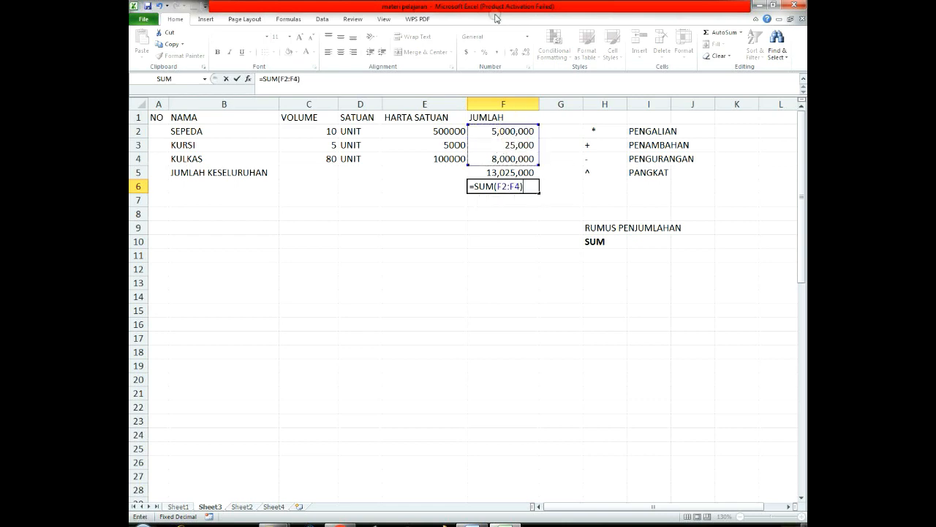
key(Return)
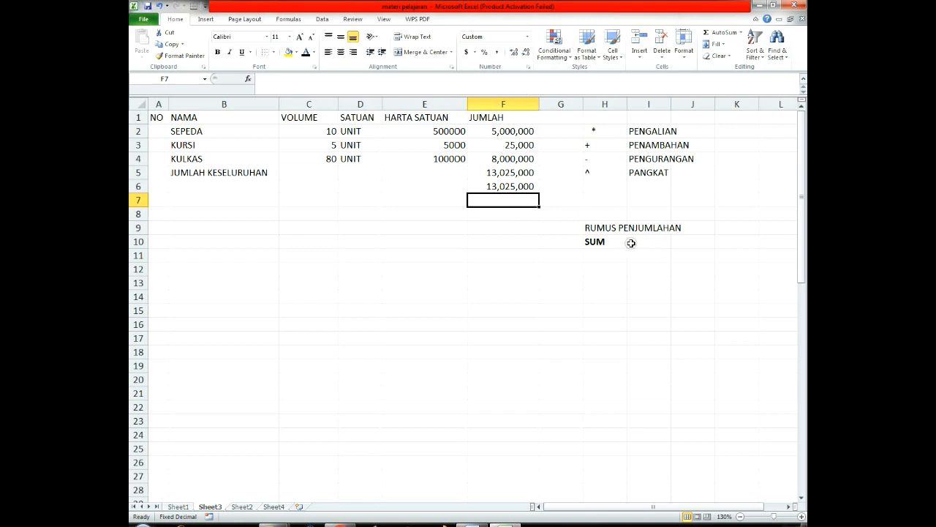
Step: Compare the plus-operator total in F5 with the SUM total in F6
click(603, 243)
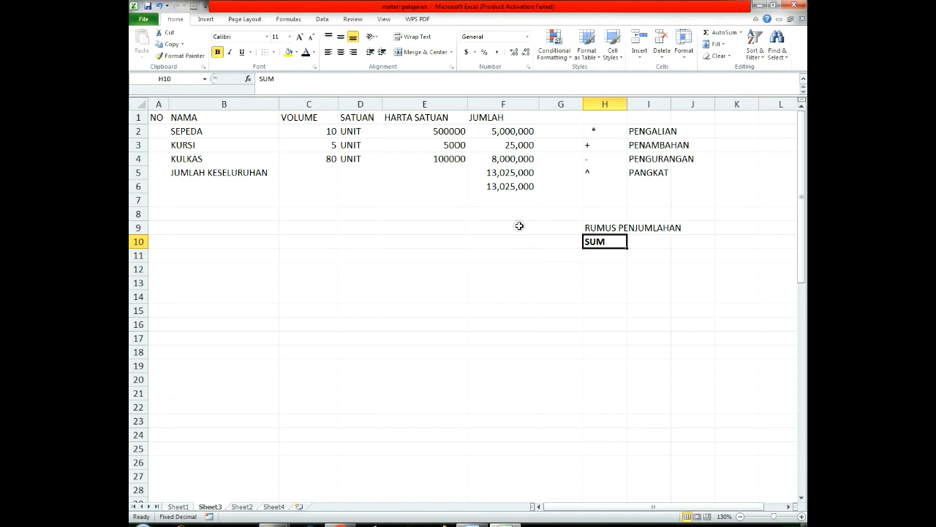
click(496, 172)
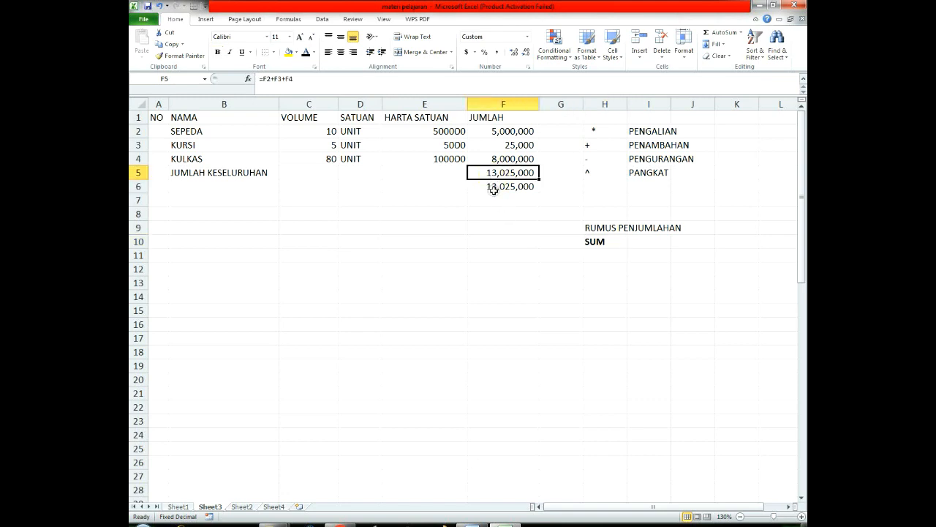
click(491, 186)
drag(502, 174, 503, 184)
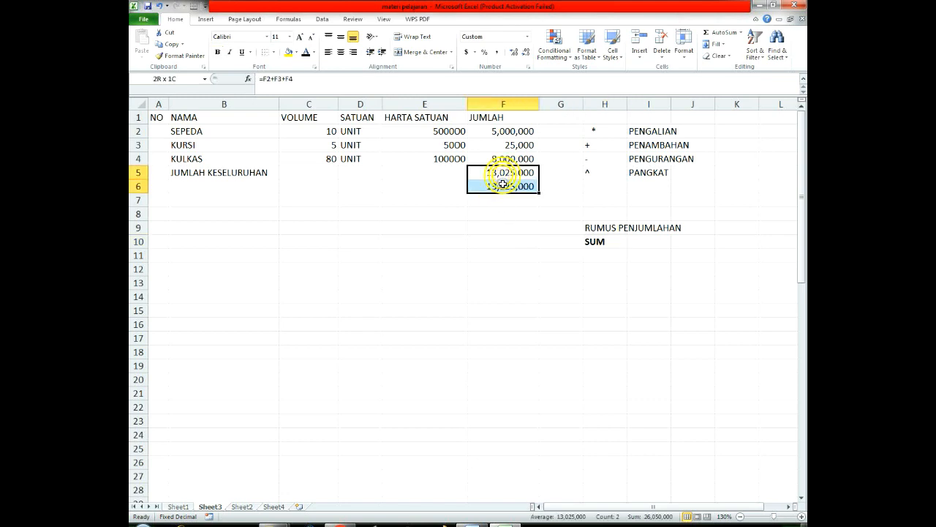
click(512, 223)
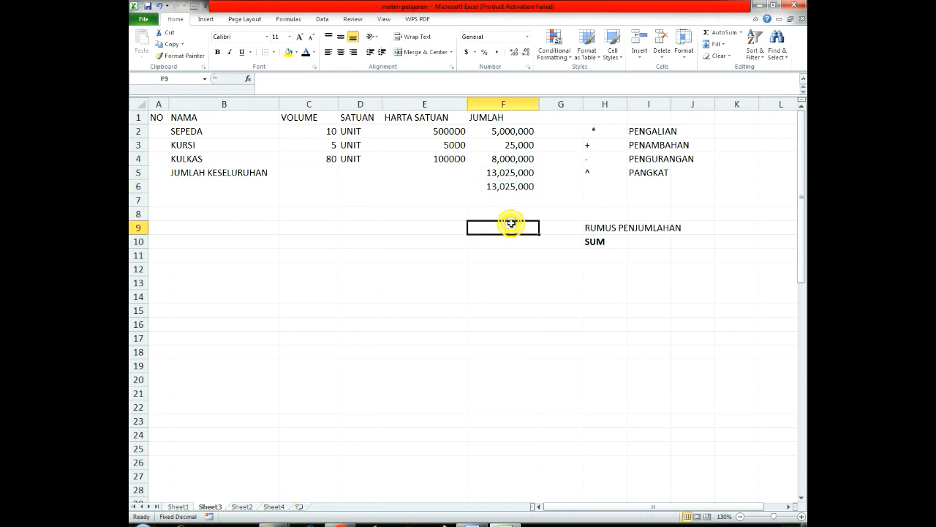
drag(507, 173, 510, 187)
click(512, 243)
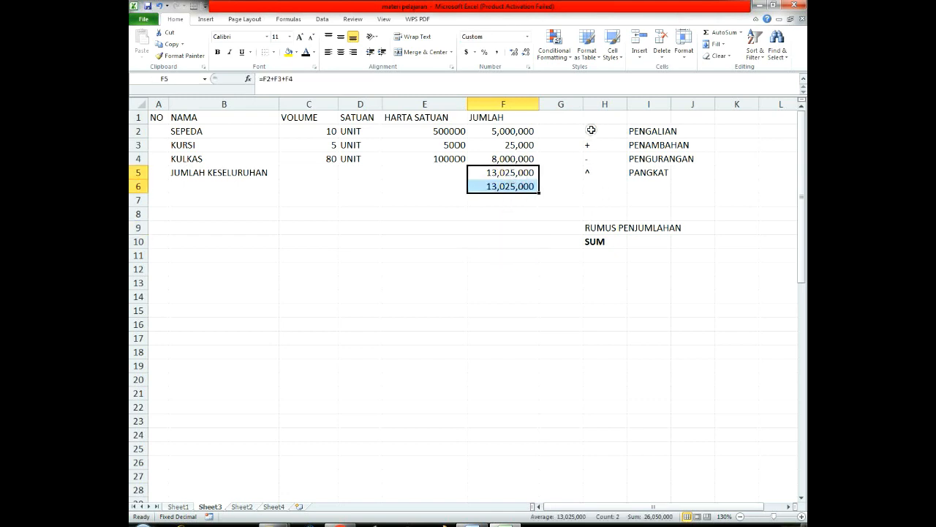
Step: Review the operator symbols and their names listed in H2:I5
drag(592, 130, 657, 170)
click(606, 186)
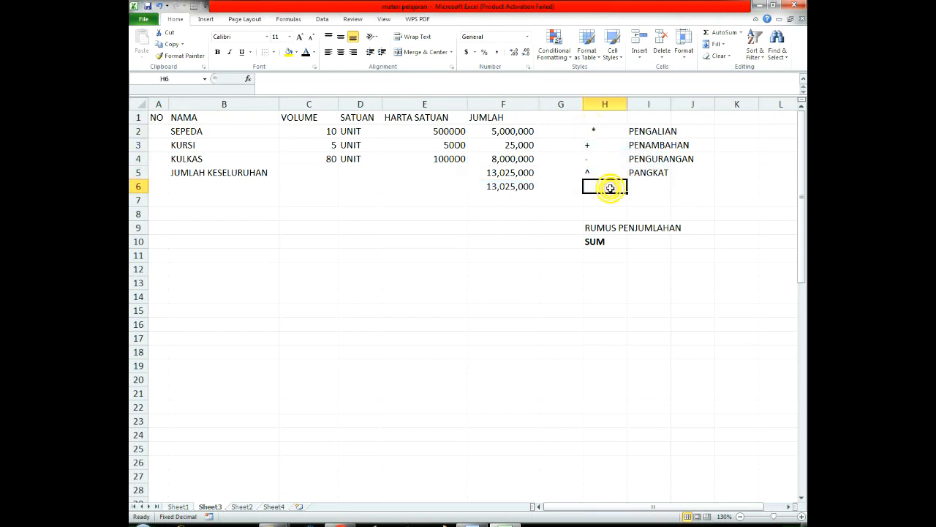
drag(606, 129, 658, 187)
click(603, 214)
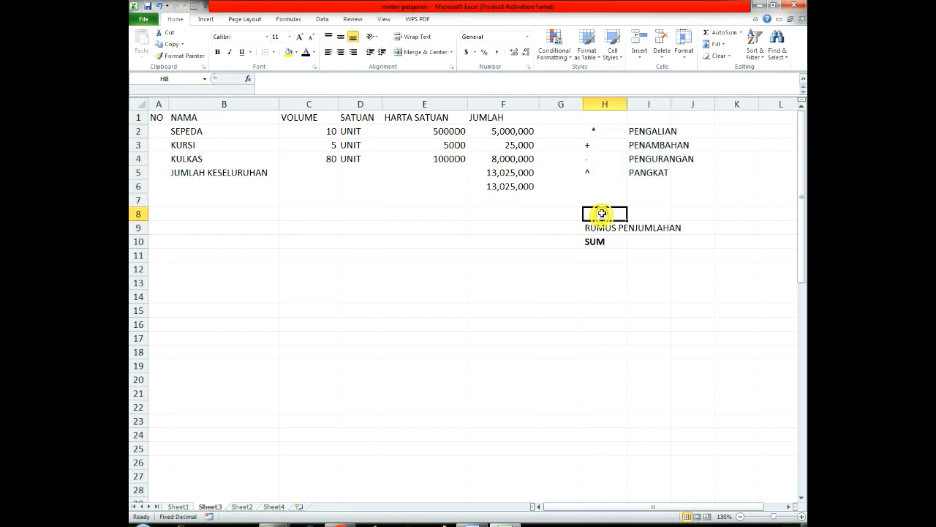
click(604, 172)
click(516, 172)
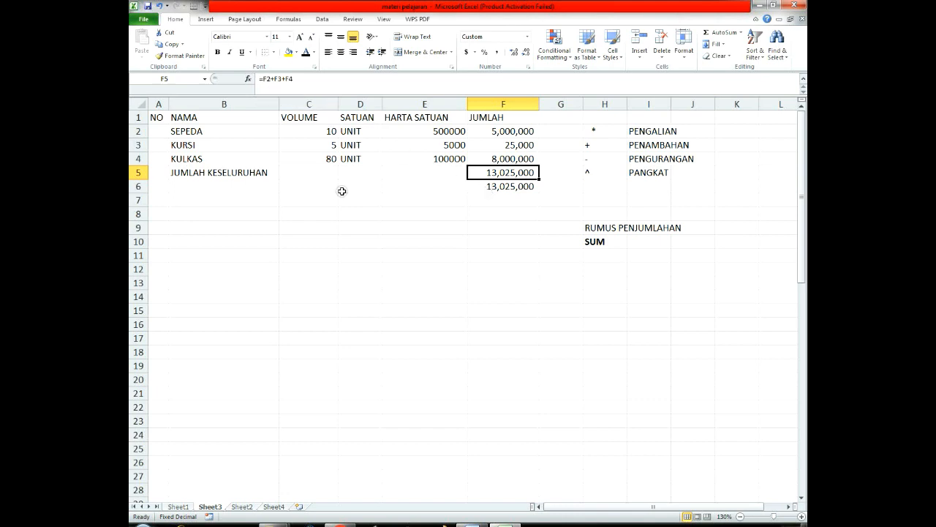
click(614, 131)
drag(614, 131, 612, 171)
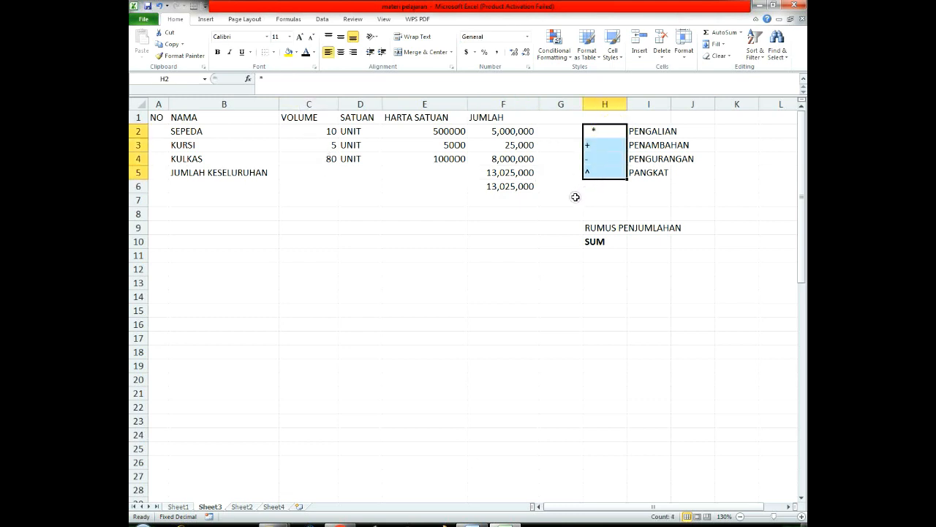
click(458, 227)
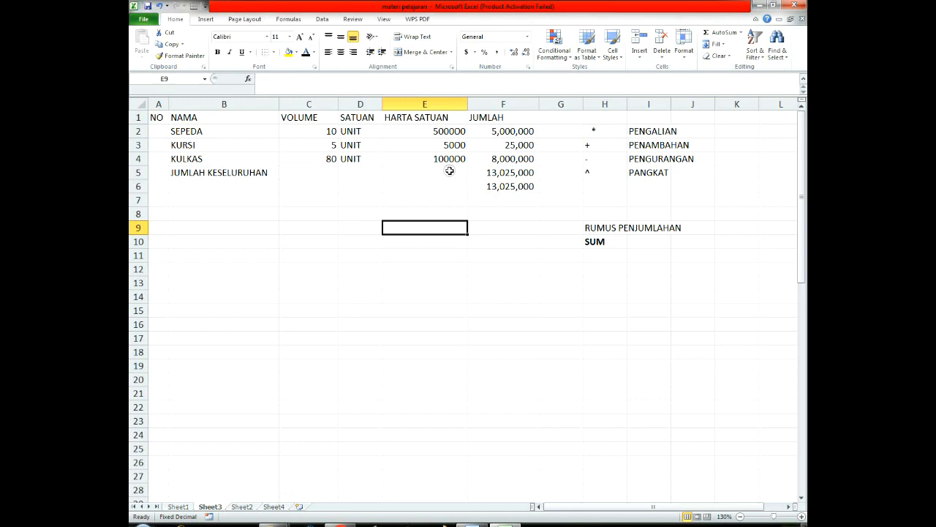
Step: Inspect the formulas in the JUMLAH column cells F2, F4, F5 and F6 and the SEPEDA unit price in E2
click(534, 170)
click(503, 158)
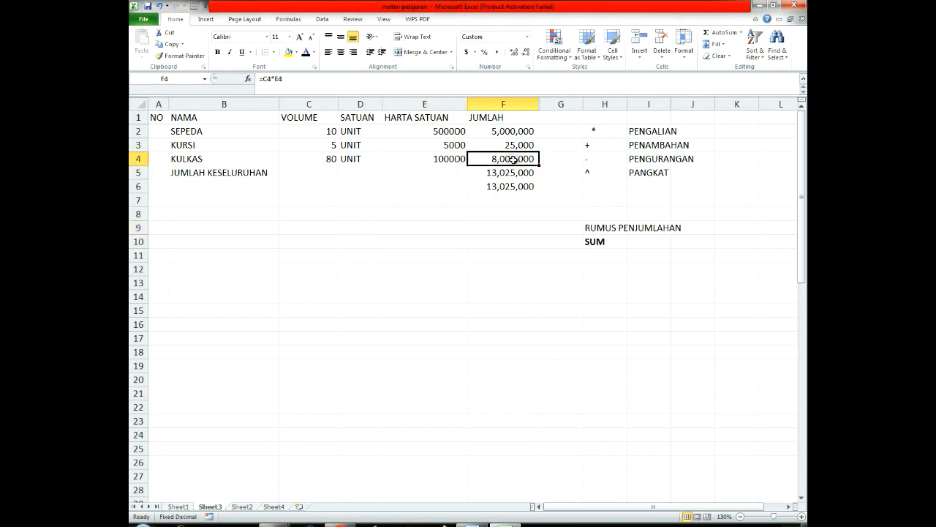
click(517, 184)
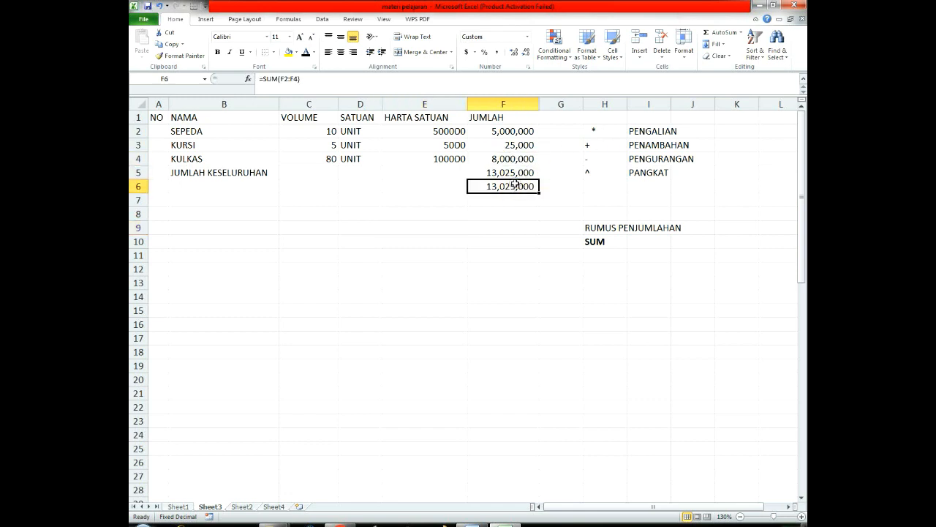
click(508, 131)
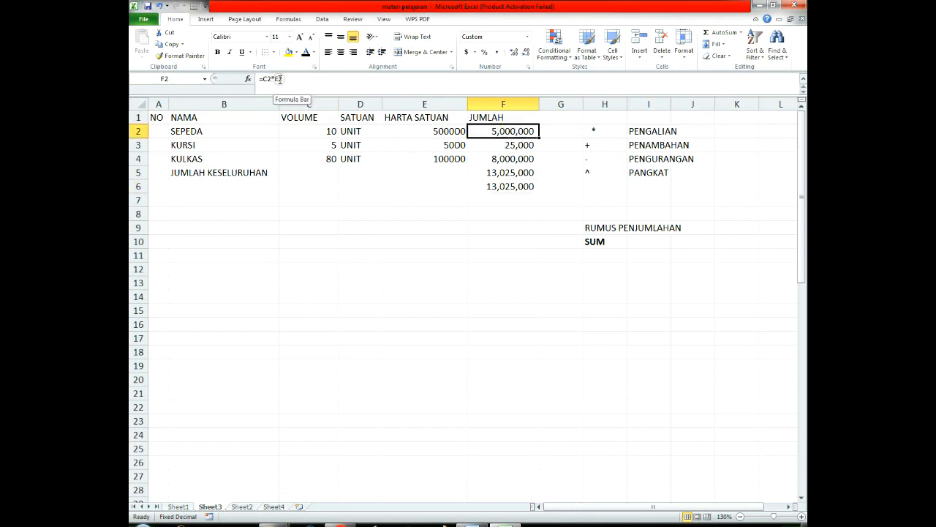
click(505, 173)
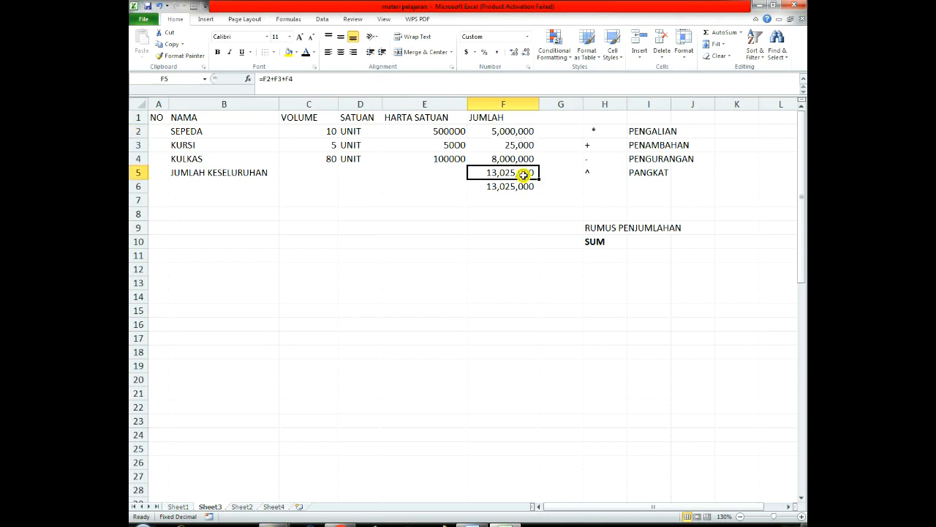
click(512, 133)
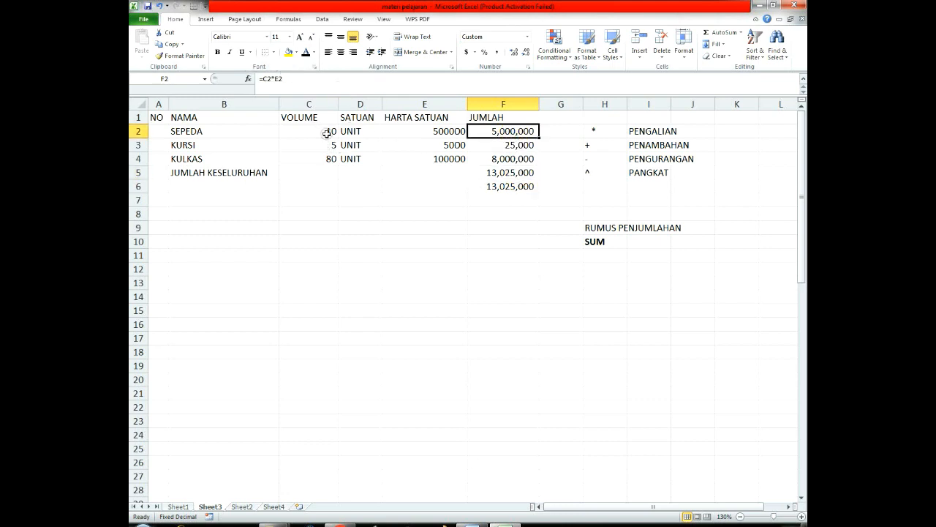
click(444, 130)
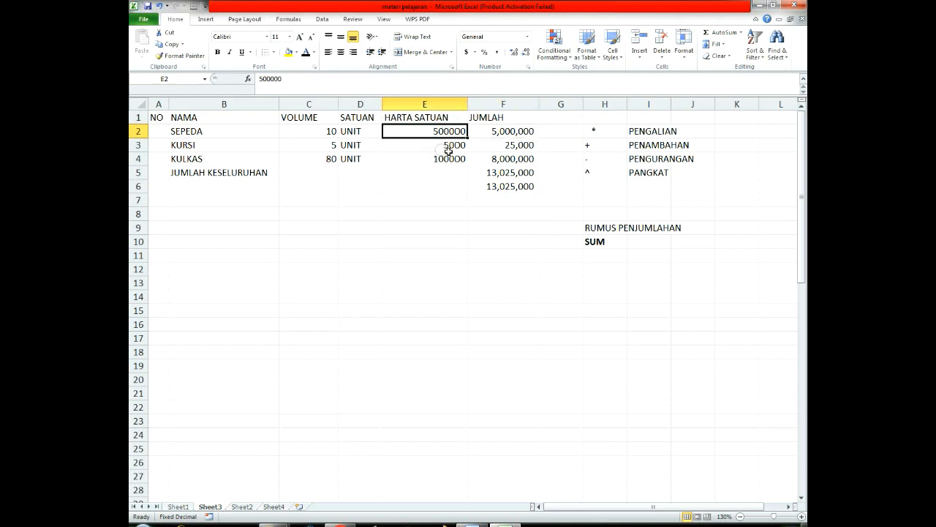
click(552, 255)
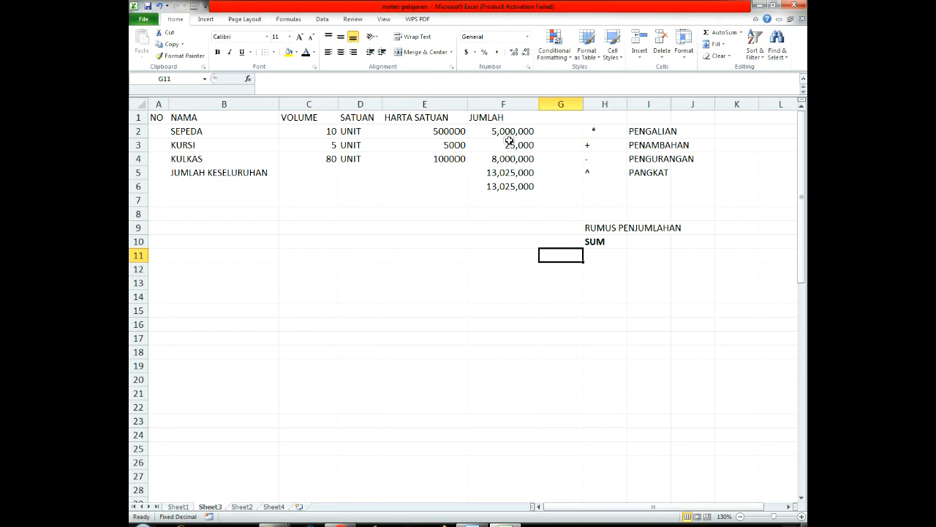
Step: Clear the formulas in F3:F7 and fill the multiplication formula from F2 down through F4
drag(509, 140, 519, 204)
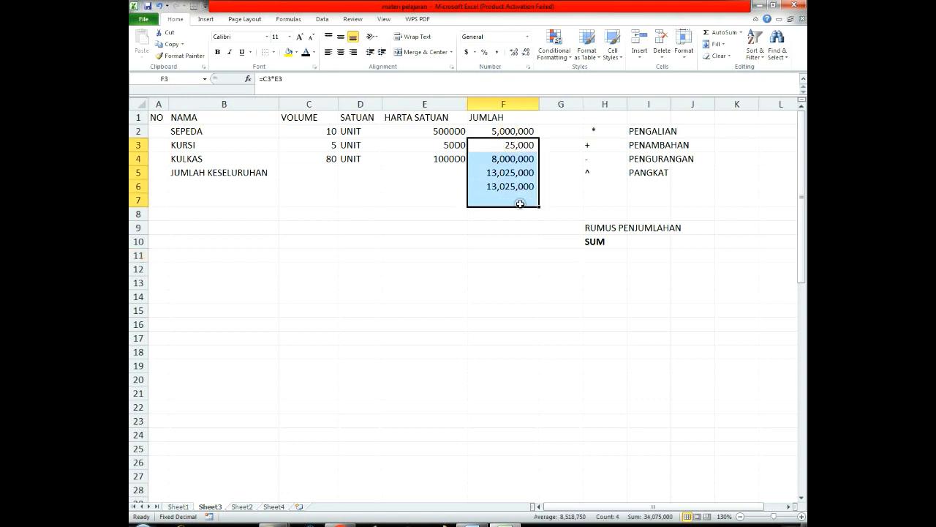
key(Delete)
click(494, 127)
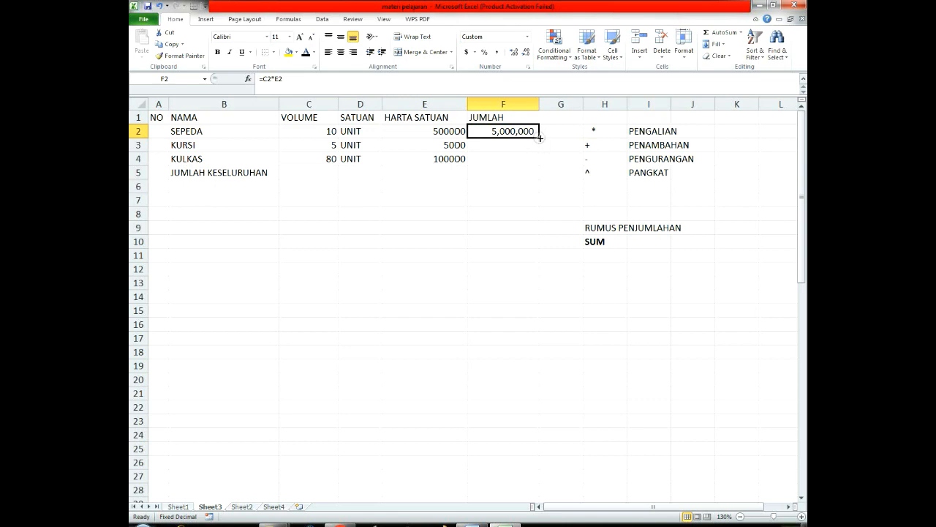
drag(540, 137, 540, 165)
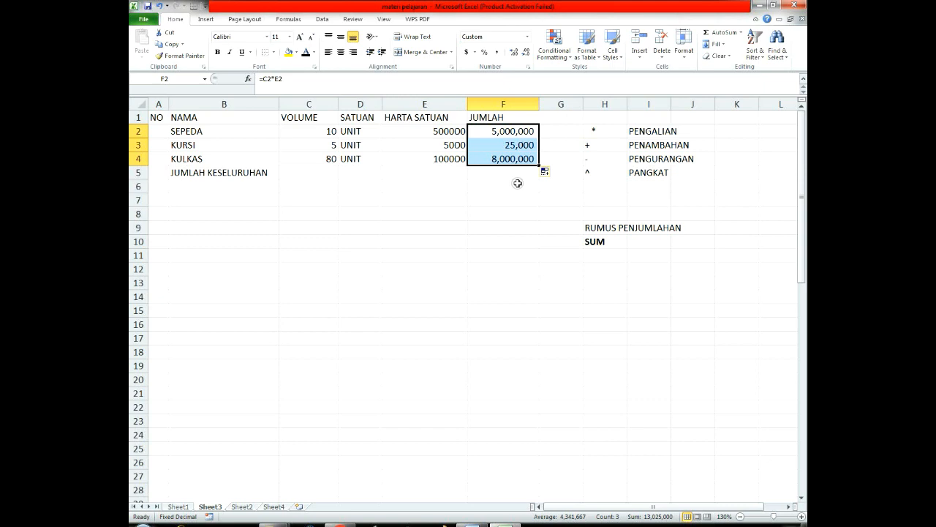
Step: Clear only the KURSI and KULKAS amounts in F3:F4 and fill them again from the F2 formula
click(512, 171)
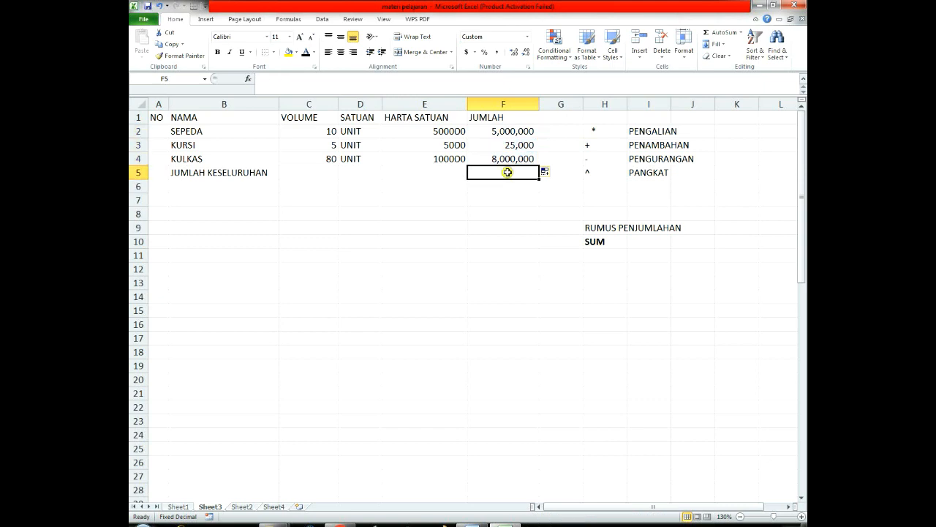
drag(514, 141, 516, 155)
key(Delete)
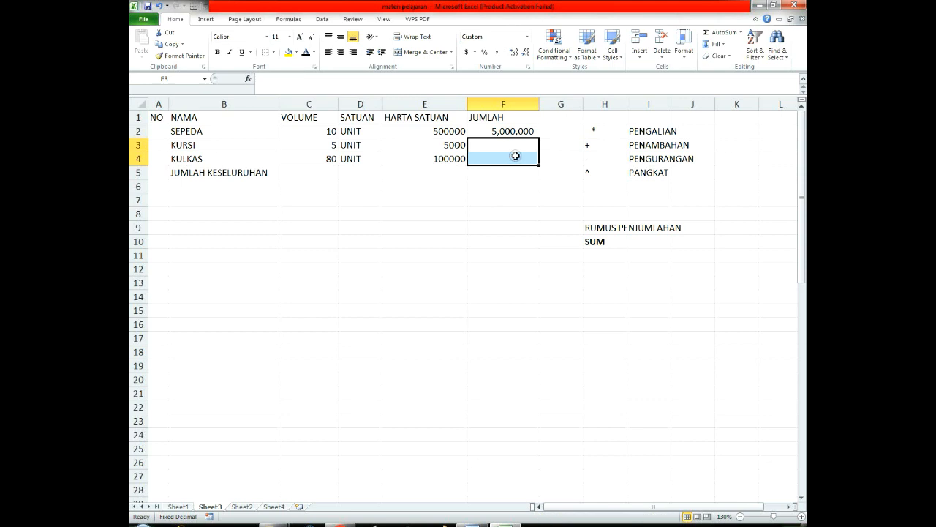
click(528, 129)
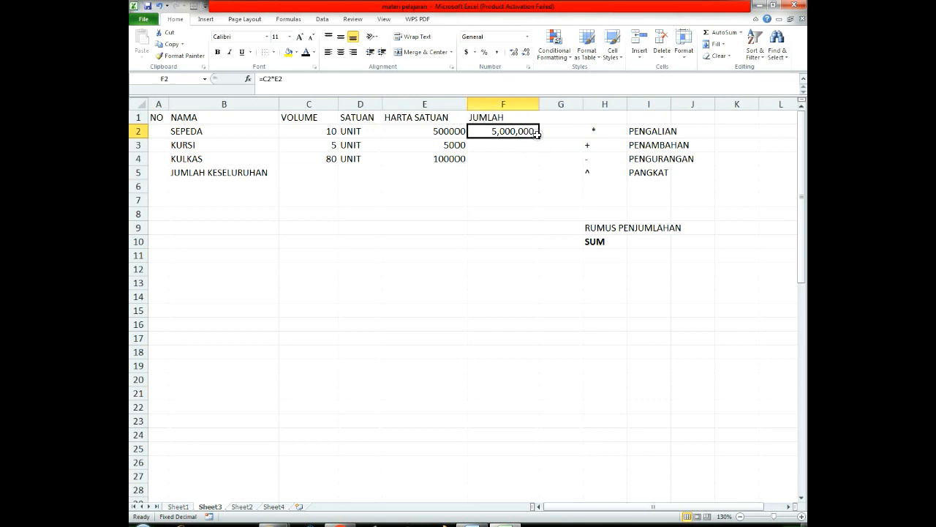
drag(539, 137, 539, 164)
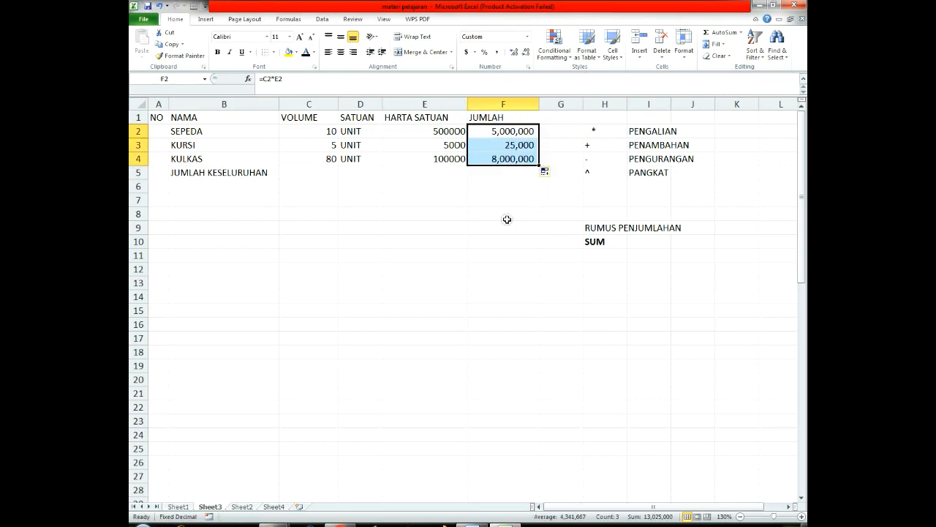
Step: Total the JUMLAH amounts in the JUMLAH KESELURUHAN row by entering =SUM(F2:F4) in F5
click(490, 175)
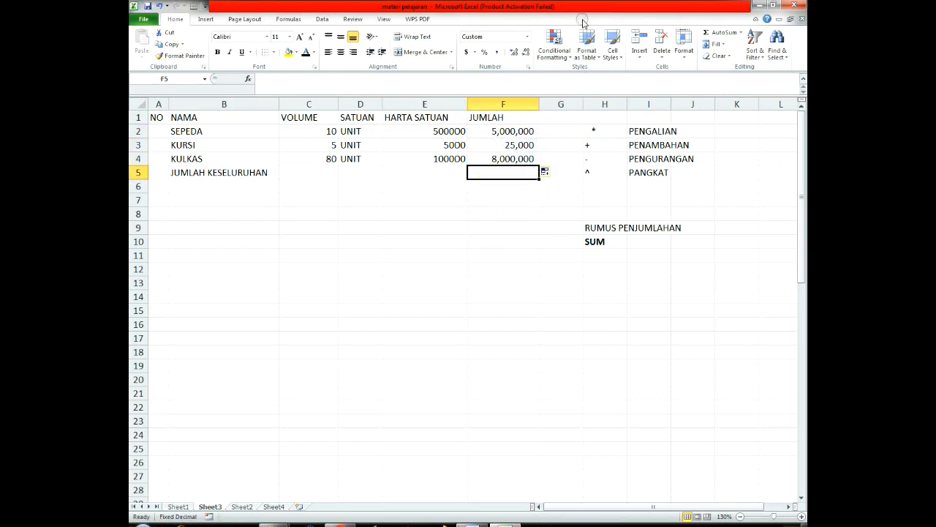
text(=SUM)
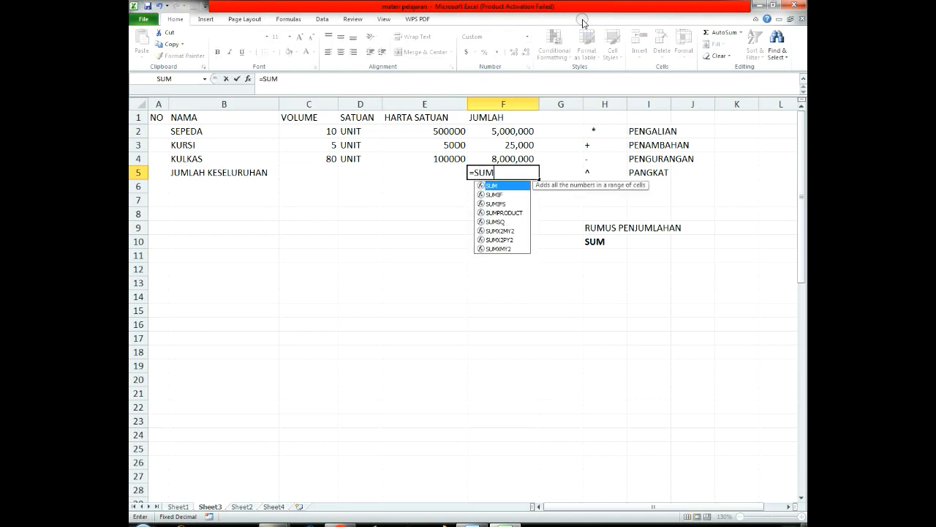
text(()
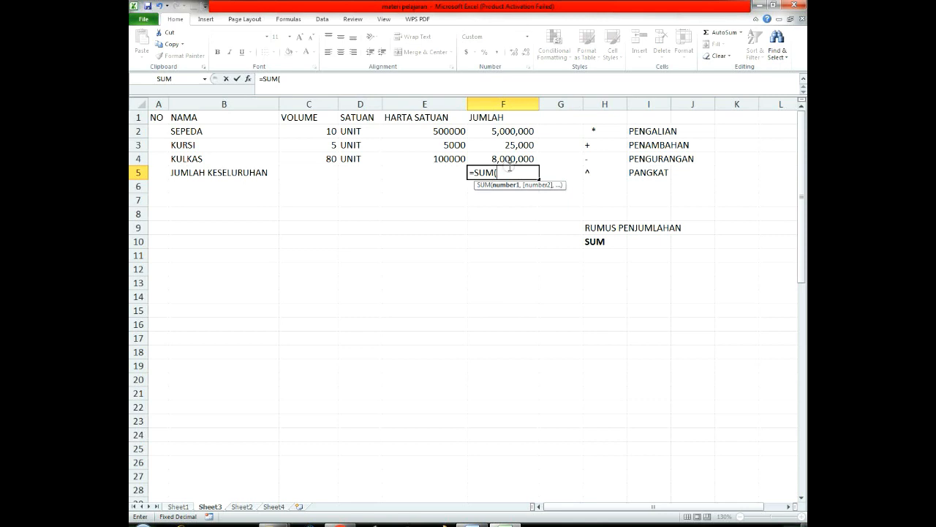
drag(516, 132, 516, 159)
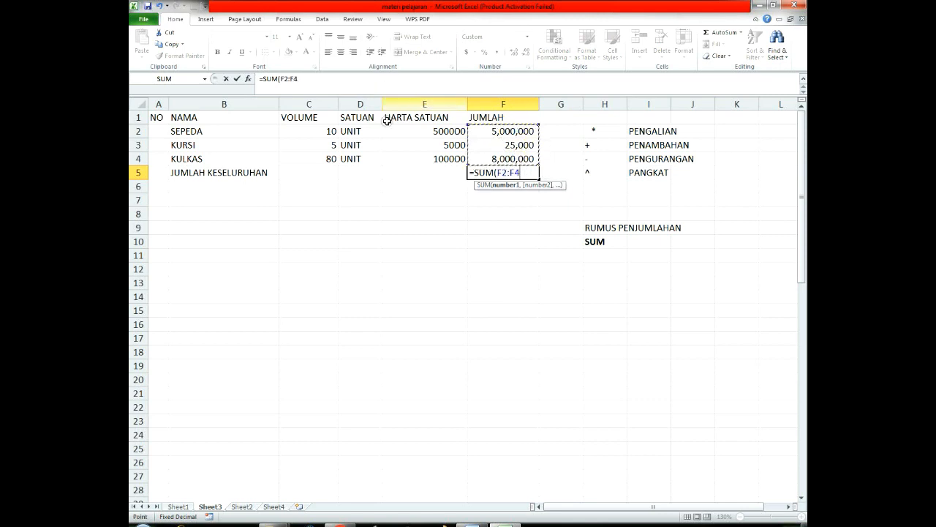
text())
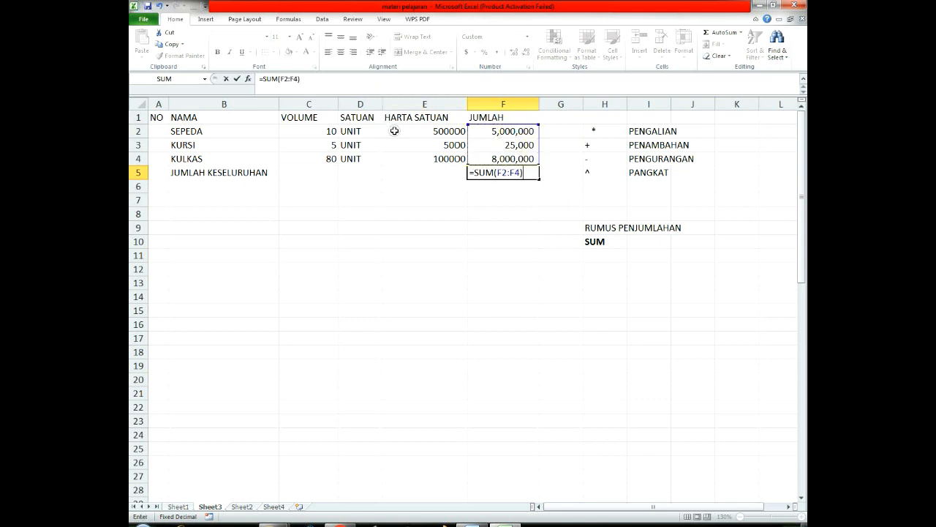
key(Return)
click(513, 174)
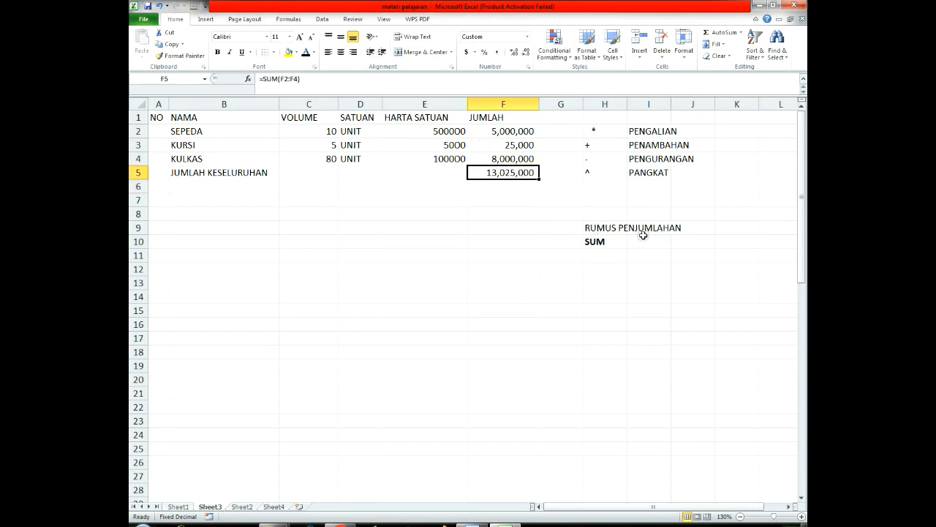
Step: Review the RUMUS PENJUMLAHAN heading and the SUM note below it in H9:H10
drag(591, 242, 658, 261)
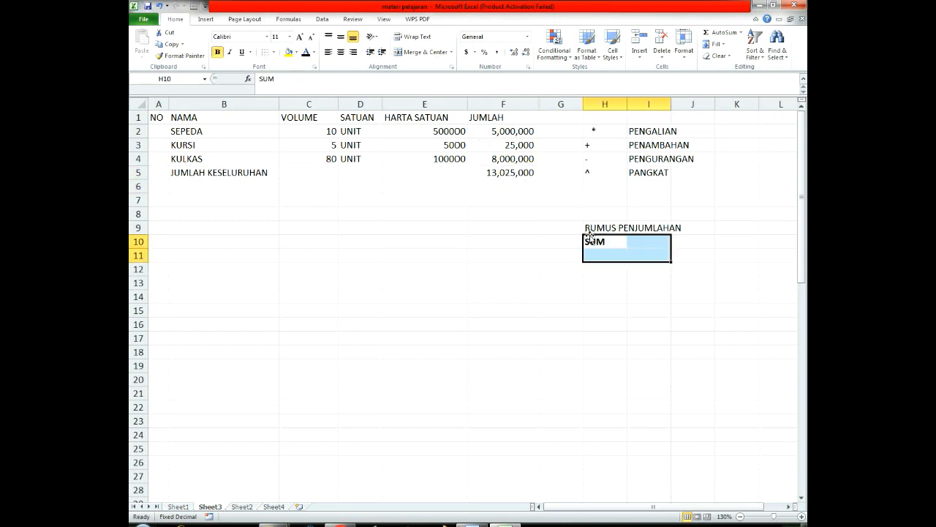
drag(591, 227, 706, 227)
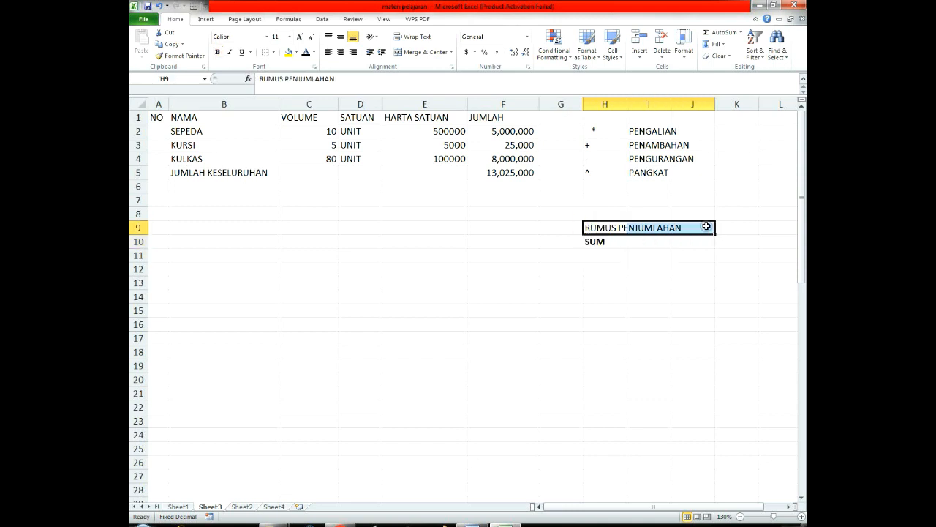
click(594, 241)
click(658, 271)
click(488, 198)
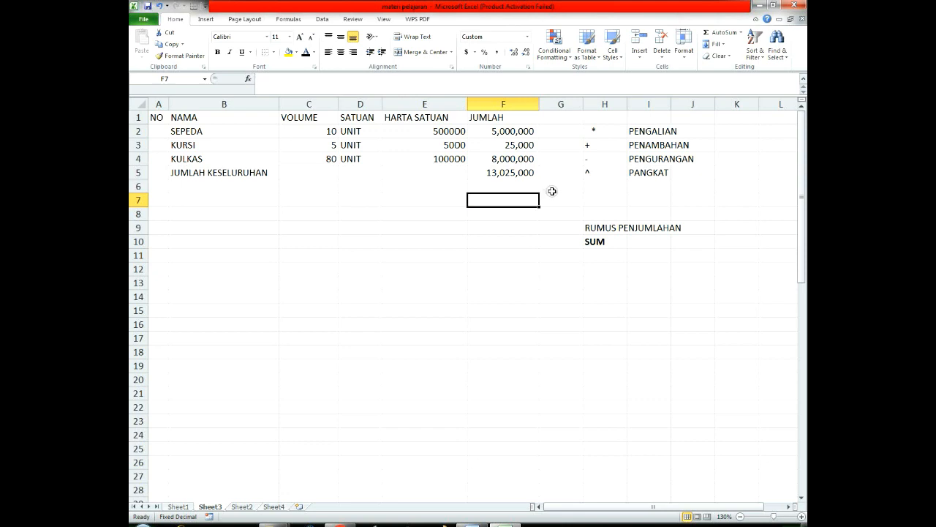
click(504, 227)
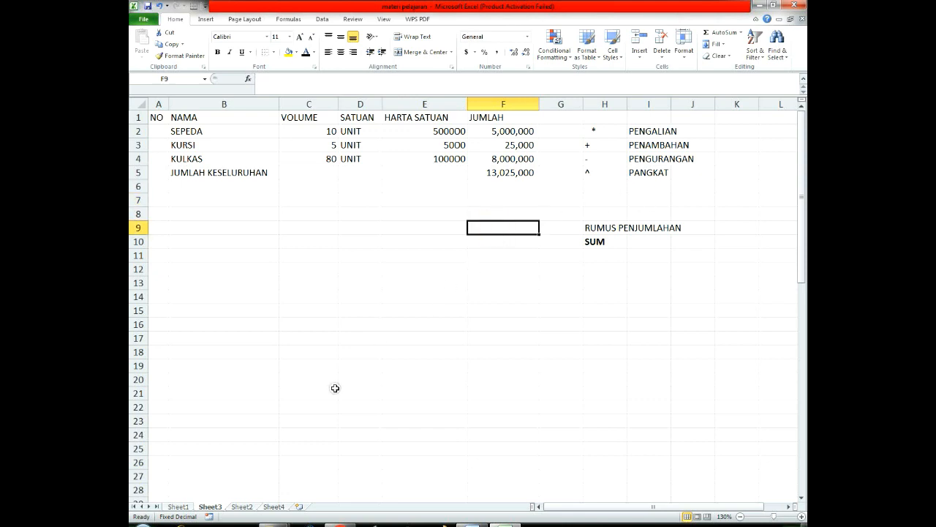
Step: Switch to Sheet2 and clear the existing totals and averages in G2:H8 and C7:F8 of the student grade table
click(243, 506)
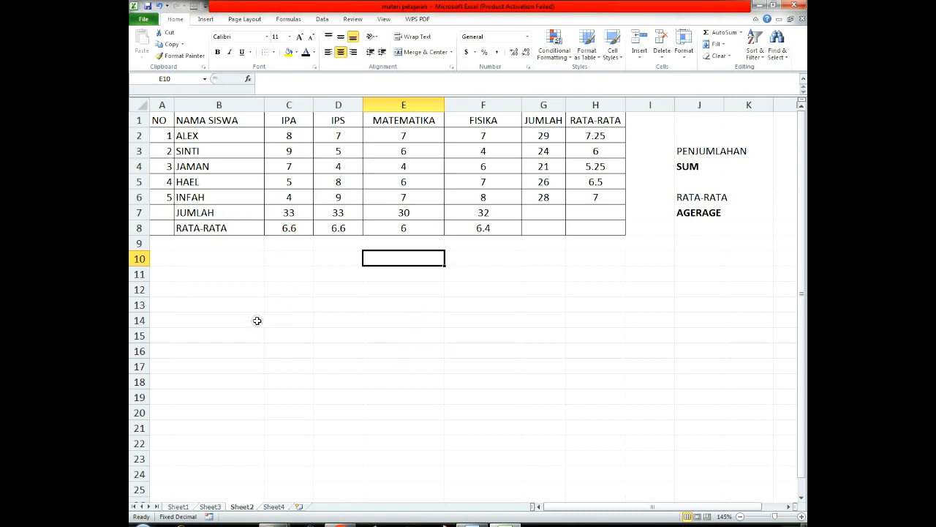
click(308, 287)
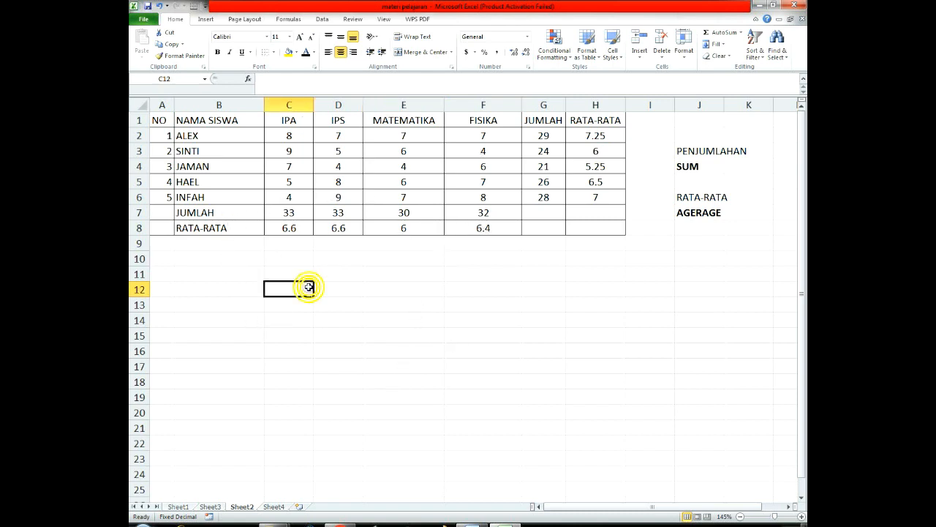
click(528, 262)
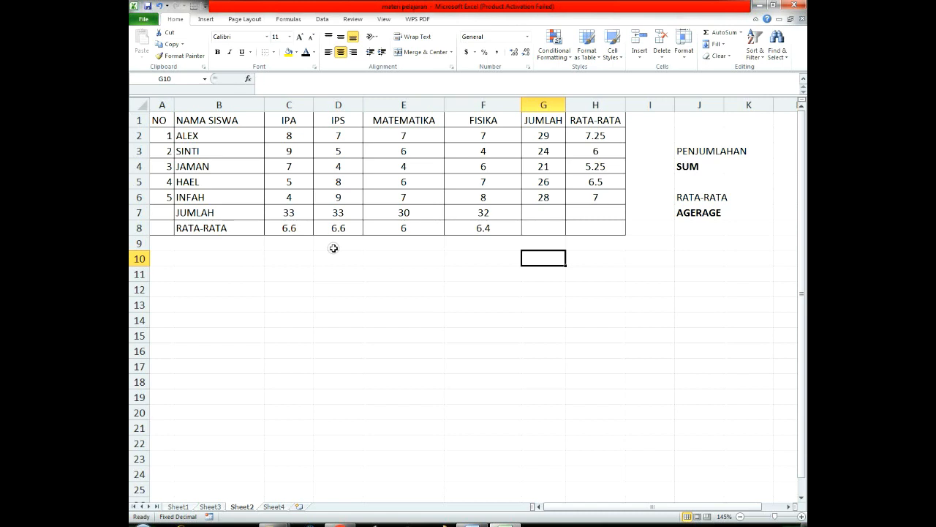
click(727, 258)
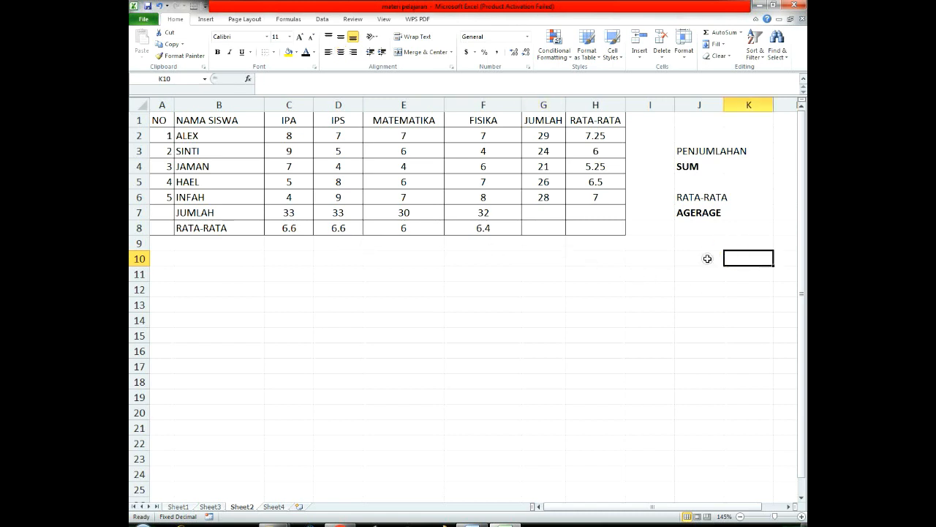
drag(531, 138, 615, 222)
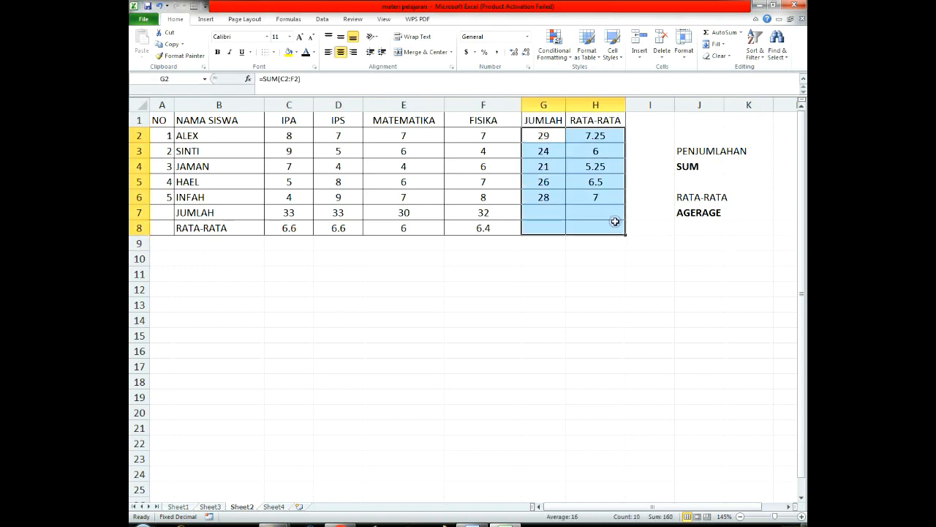
drag(485, 215, 292, 231)
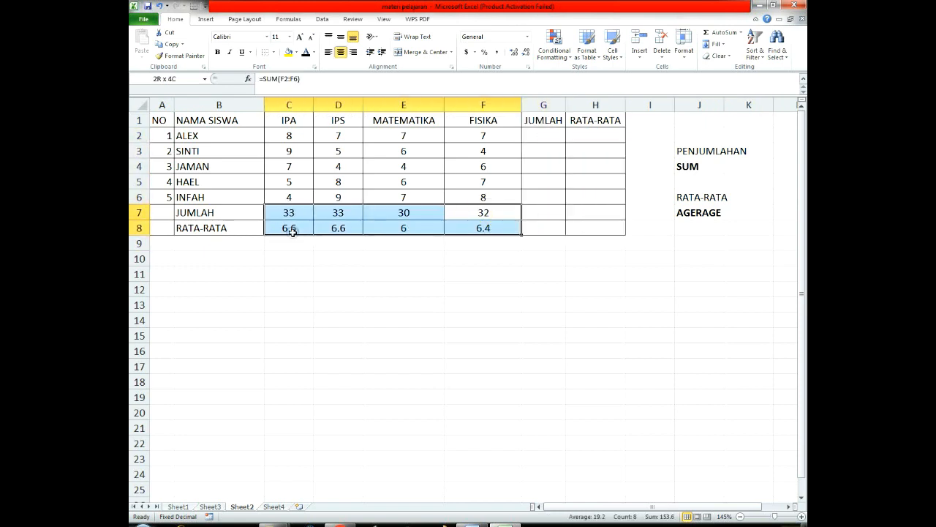
key(Delete)
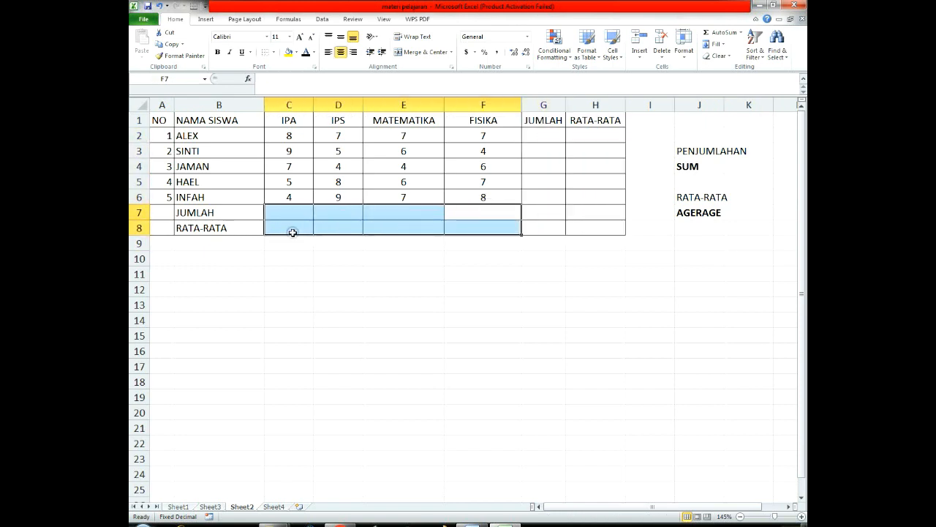
click(476, 321)
Step: Enter =SUM(C2:F2) in G2 to total the first student's grades
click(539, 137)
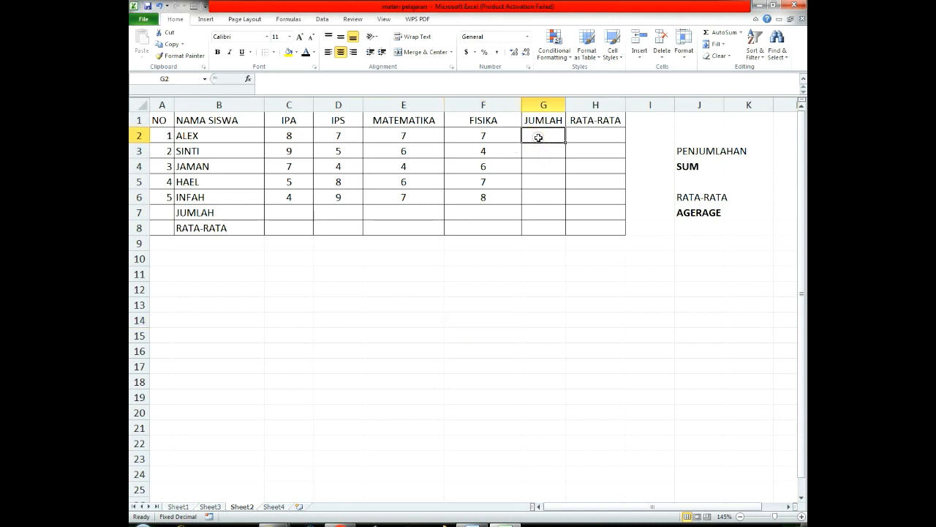
text(=)
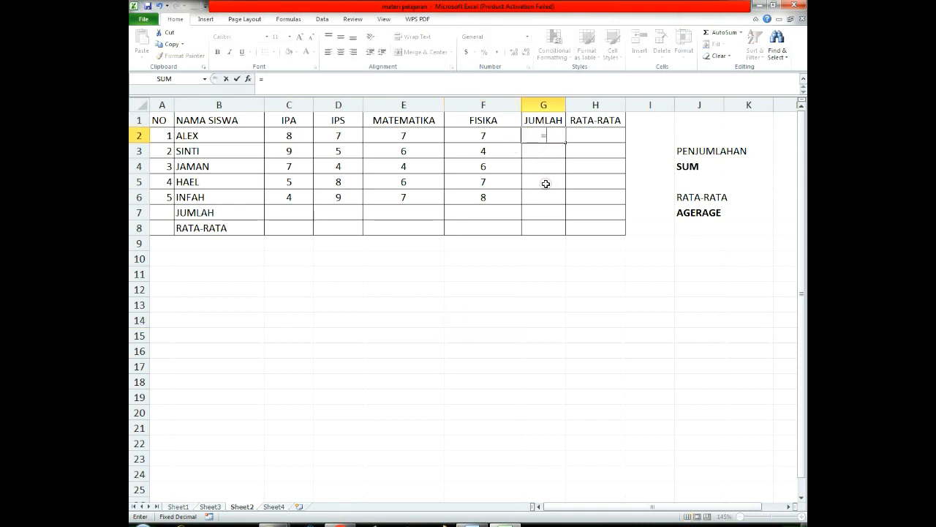
text(SUM()
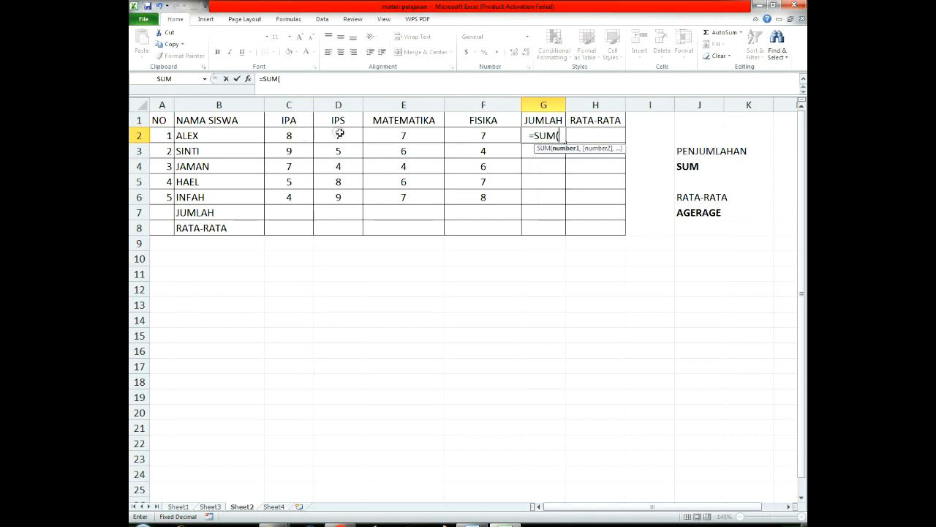
click(282, 131)
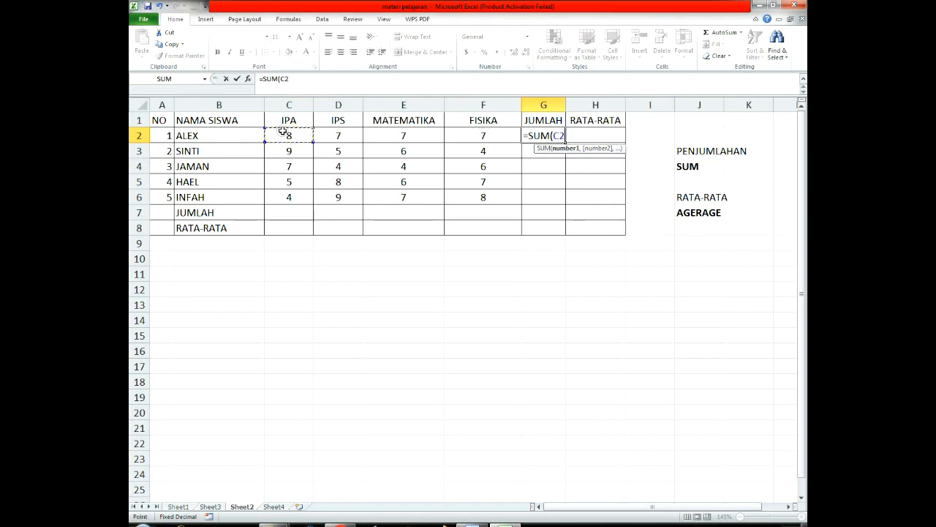
drag(282, 132, 483, 132)
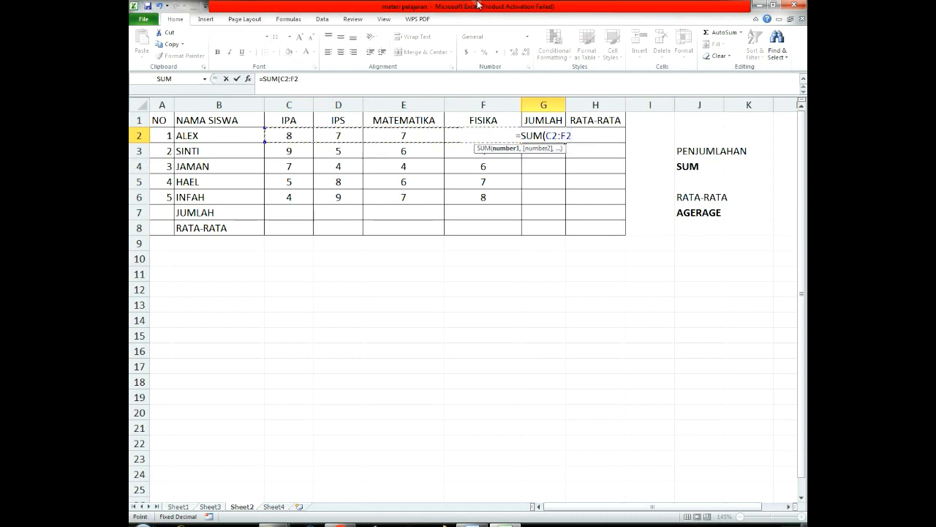
key(Return)
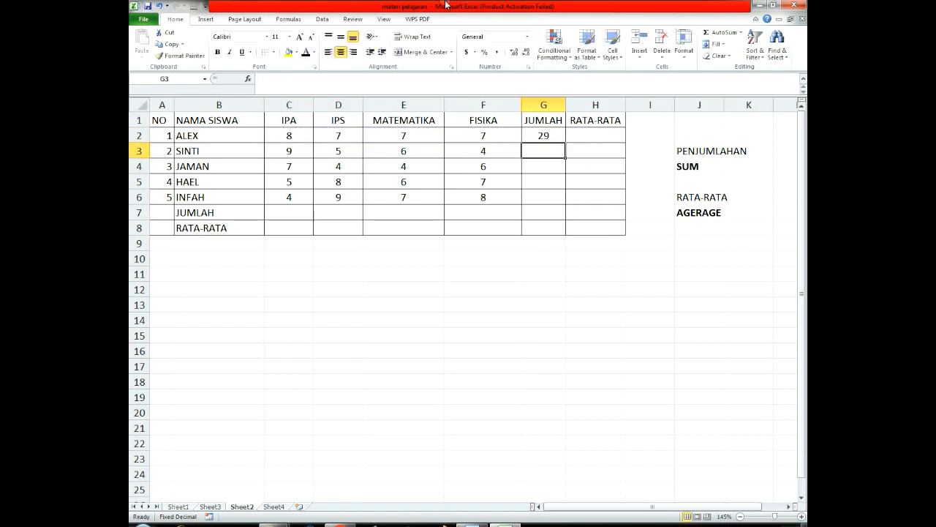
Step: Fill the SUM formula from G2 down through G6, and clear the copies in G3:G6
click(554, 135)
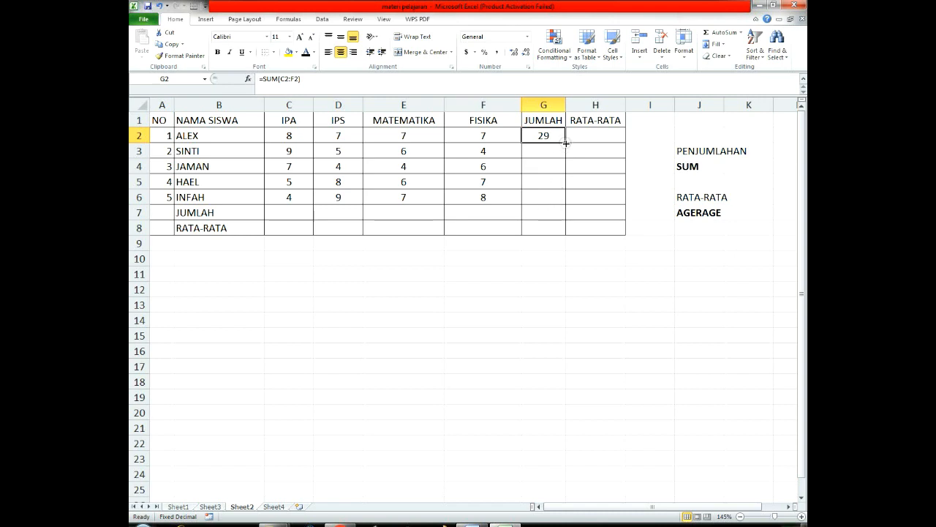
drag(564, 142, 565, 202)
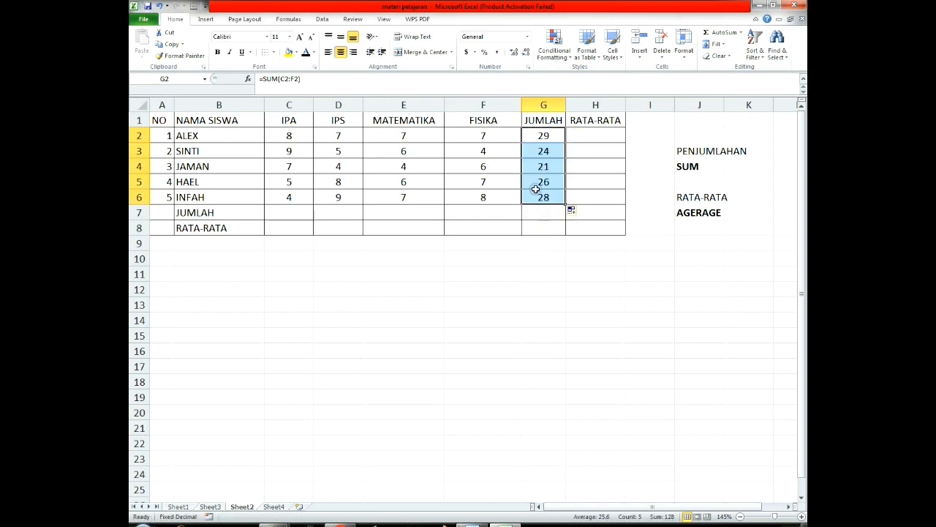
drag(543, 150, 541, 198)
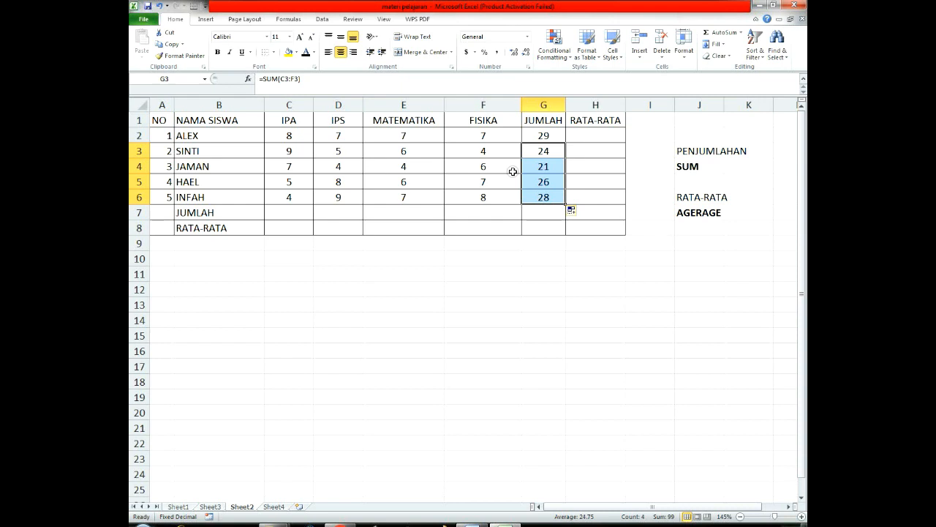
drag(543, 150, 547, 197)
key(Delete)
Step: Enter =SUM(C3:F3) in G3 to total the second student's grades
text(=)
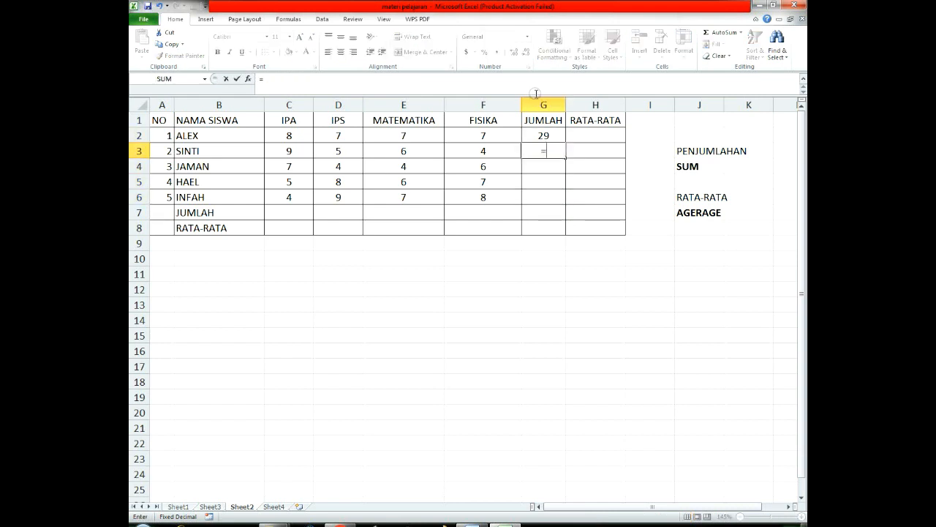
text(SUM()
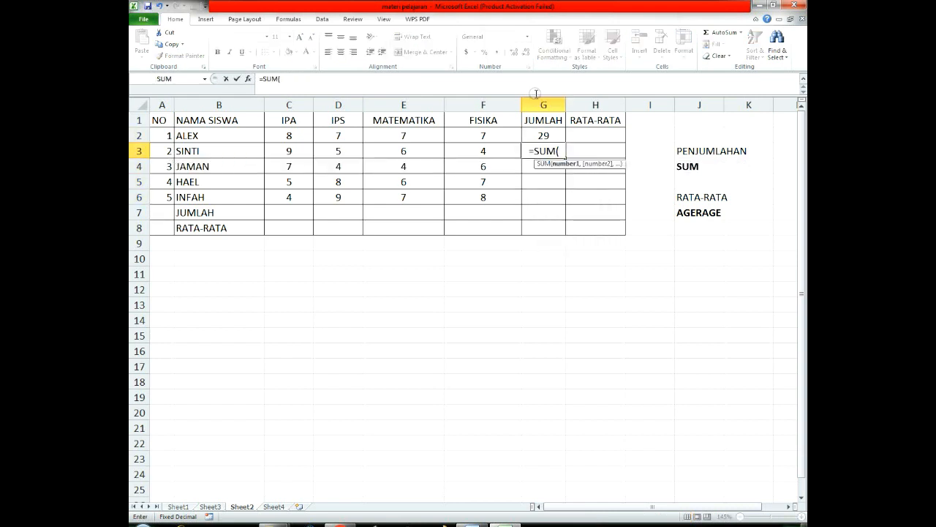
drag(290, 145, 493, 150)
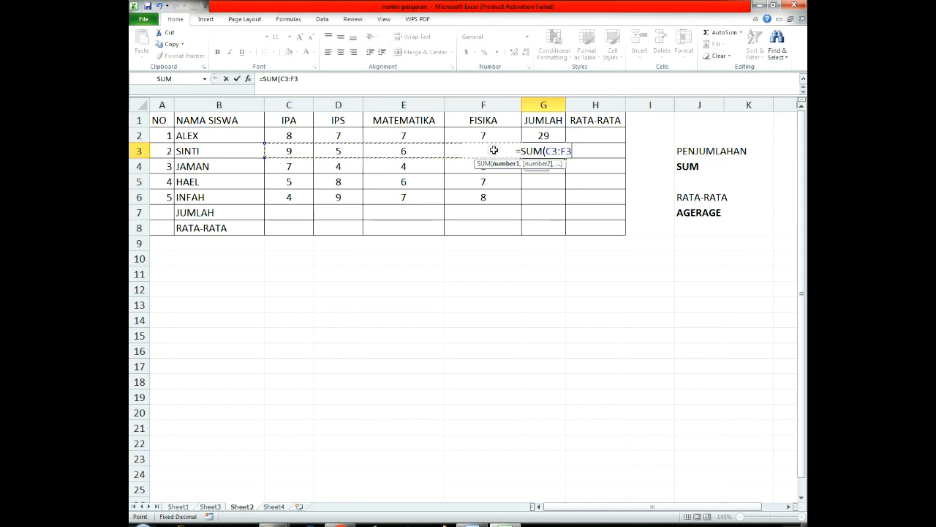
text())
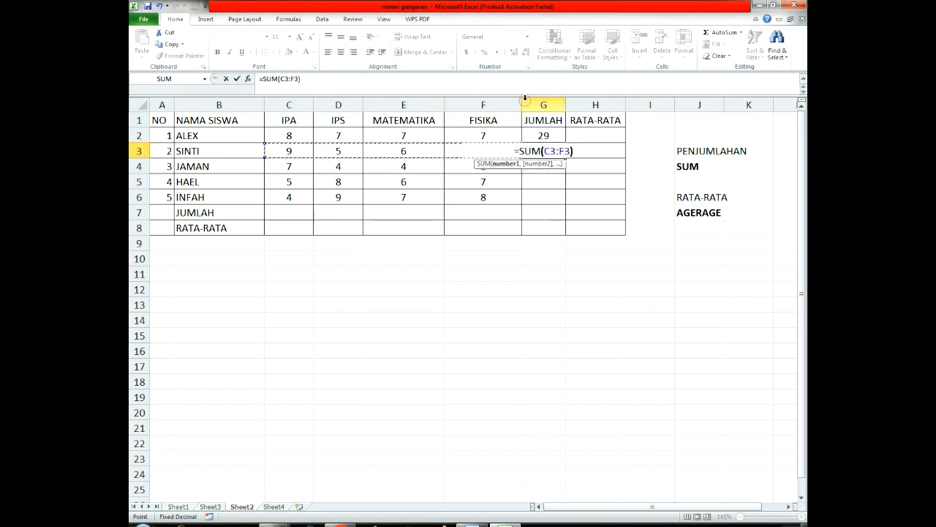
key(Return)
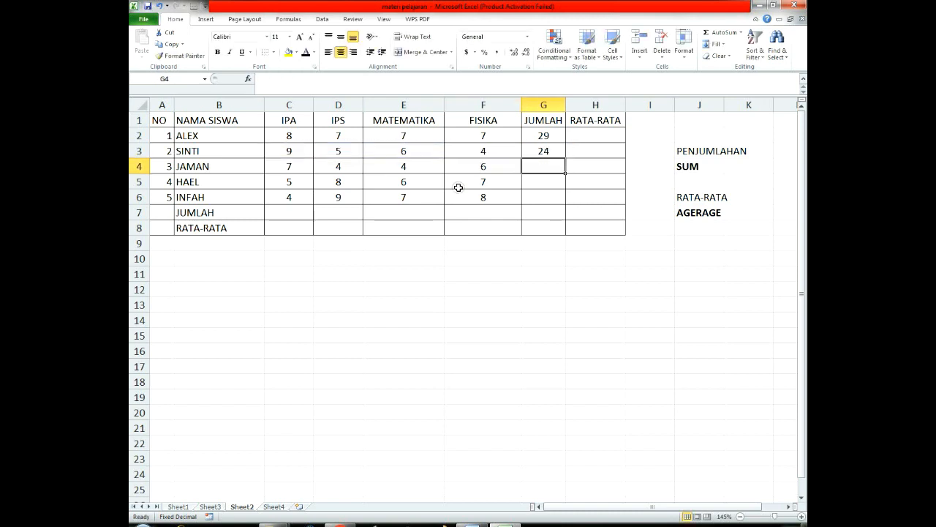
Step: Fill the SUM formula from G3 down through G6 and check the formulas in G3 and G5
click(557, 153)
click(568, 159)
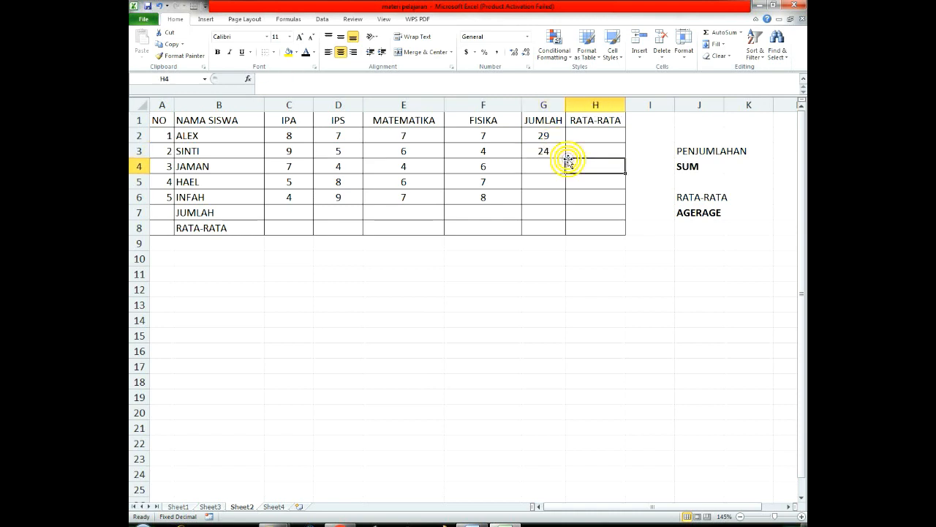
click(560, 155)
drag(564, 158, 568, 201)
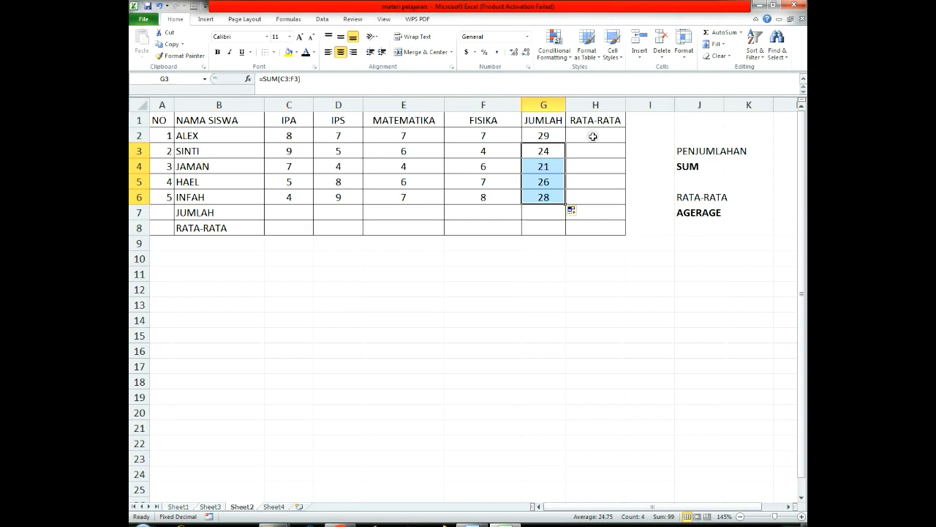
click(552, 150)
click(548, 182)
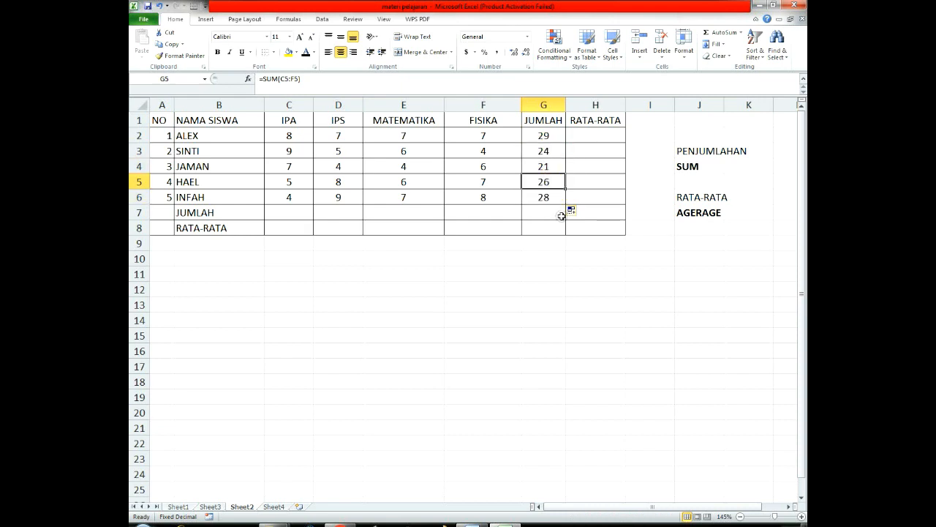
Step: Enter =AVERAGE(C2:F2) in H2 to average the first student's grades, and check the formula
click(610, 138)
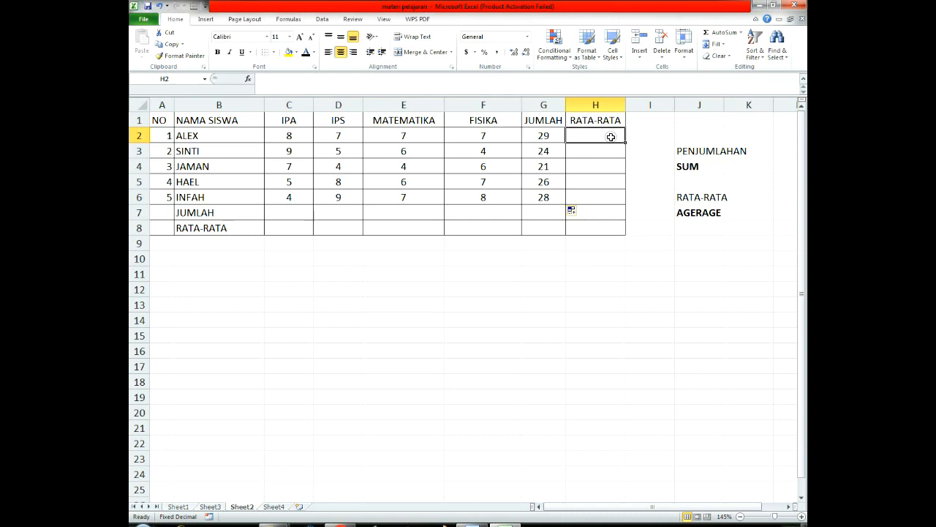
click(685, 213)
click(595, 134)
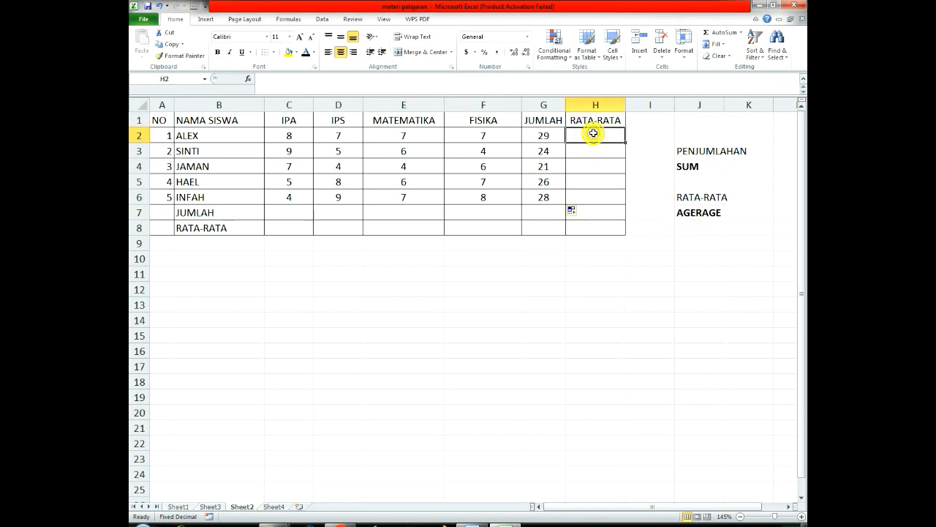
text(=AVE)
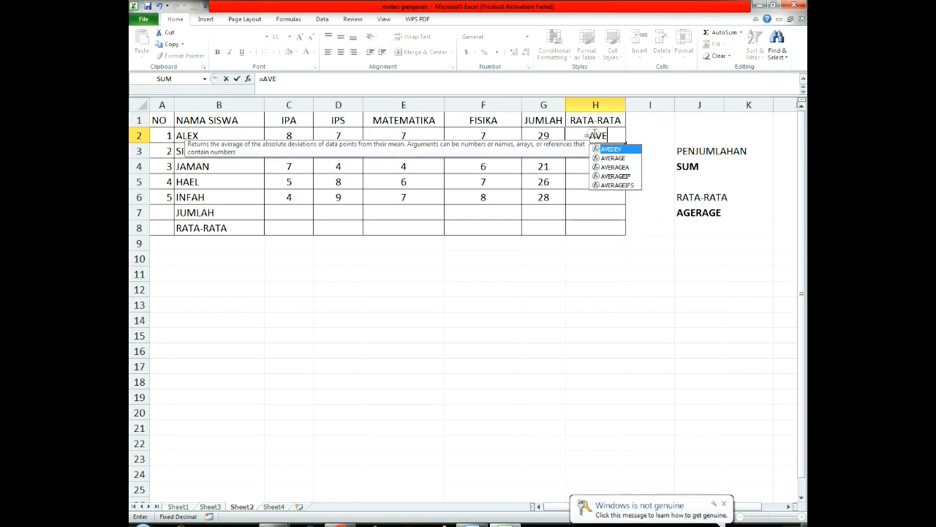
text(RAGE()
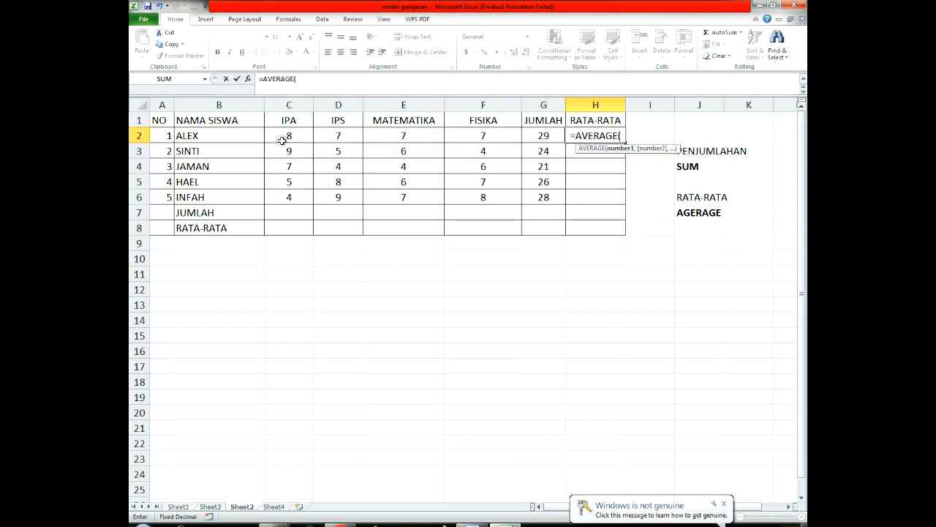
drag(284, 140, 483, 133)
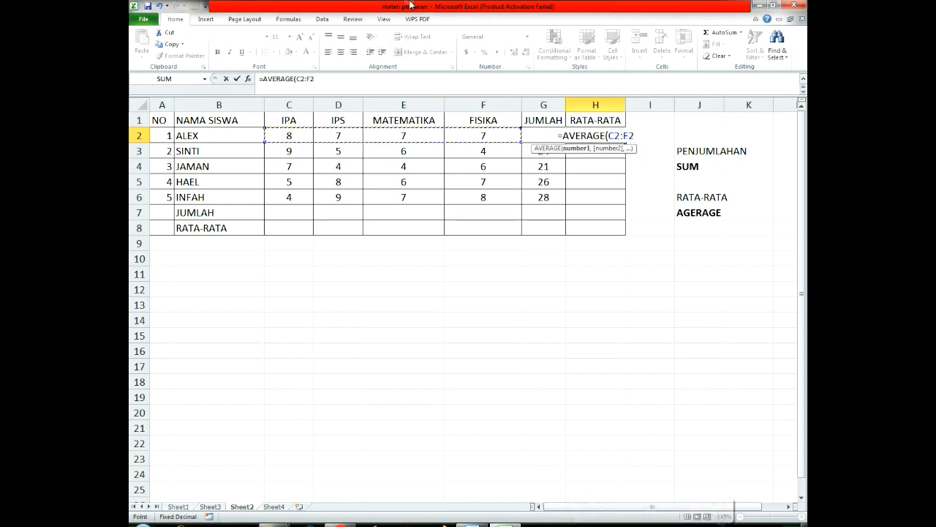
text())
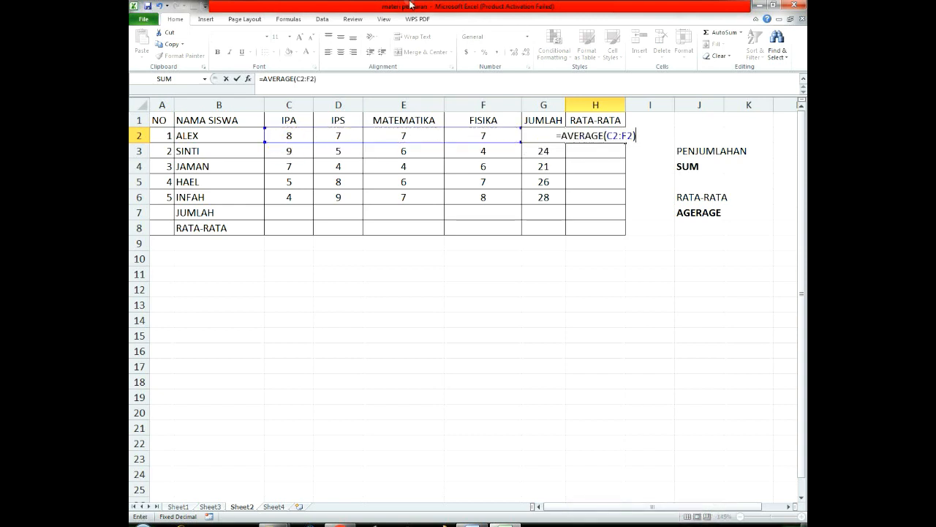
key(Return)
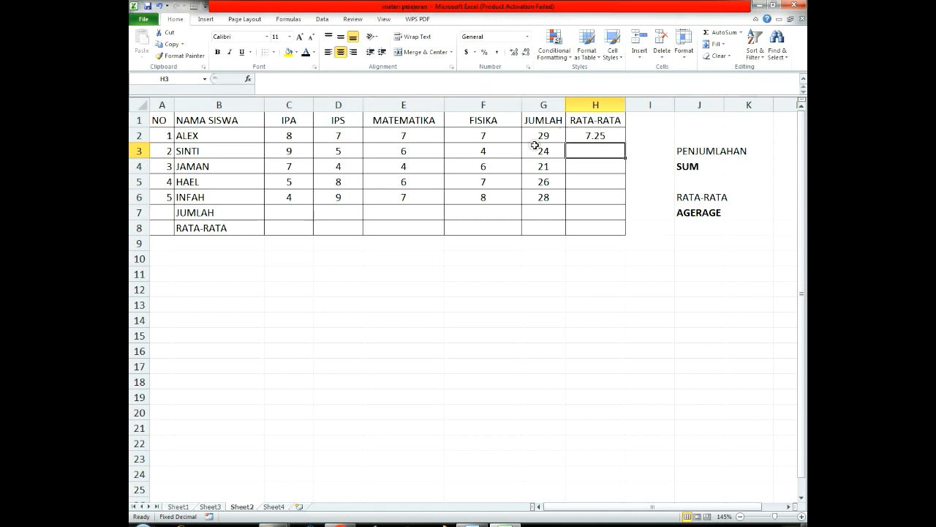
click(614, 136)
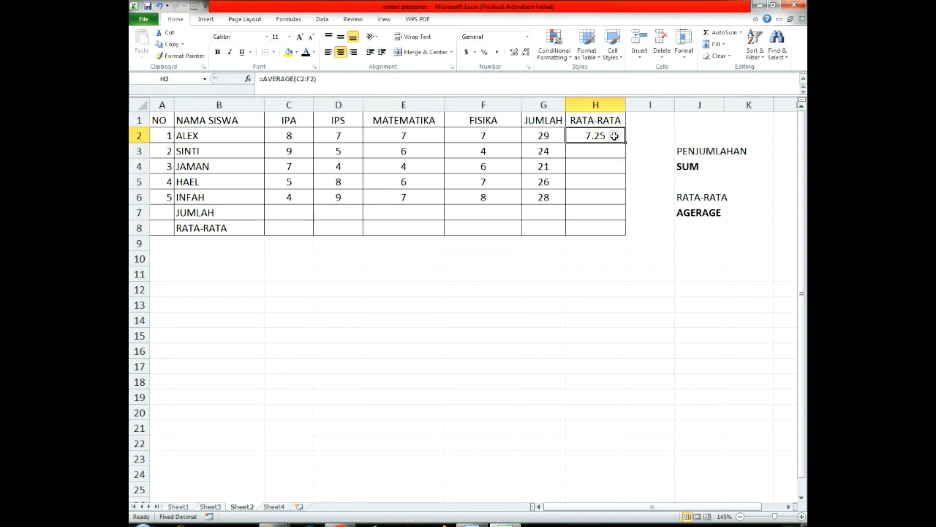
Step: Enter =AVERAGE(C3:F3) in H3 to average the second student's grades
click(598, 150)
text(=A)
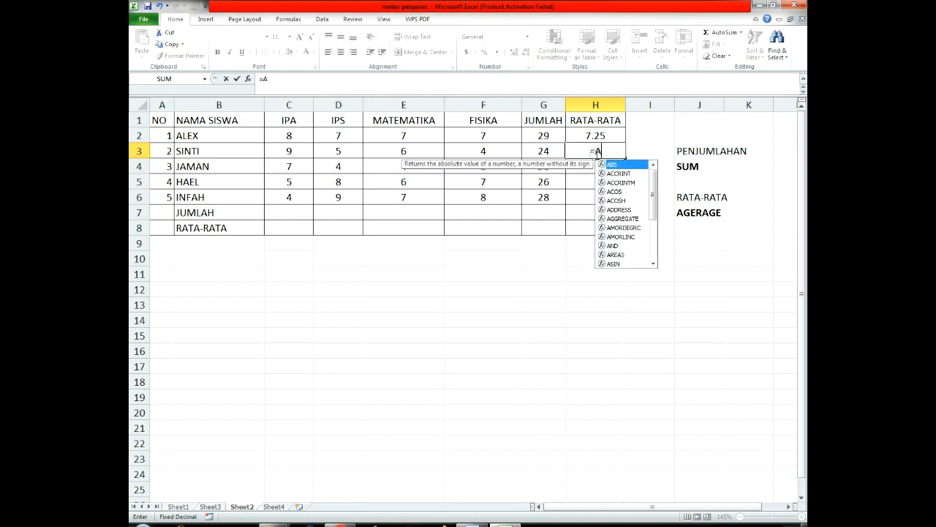
text(VERAGE()
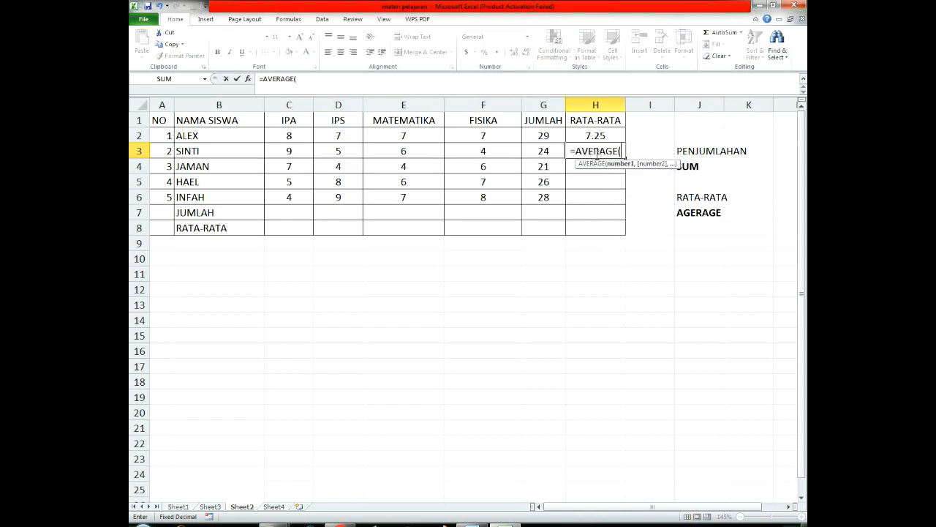
drag(291, 152, 483, 150)
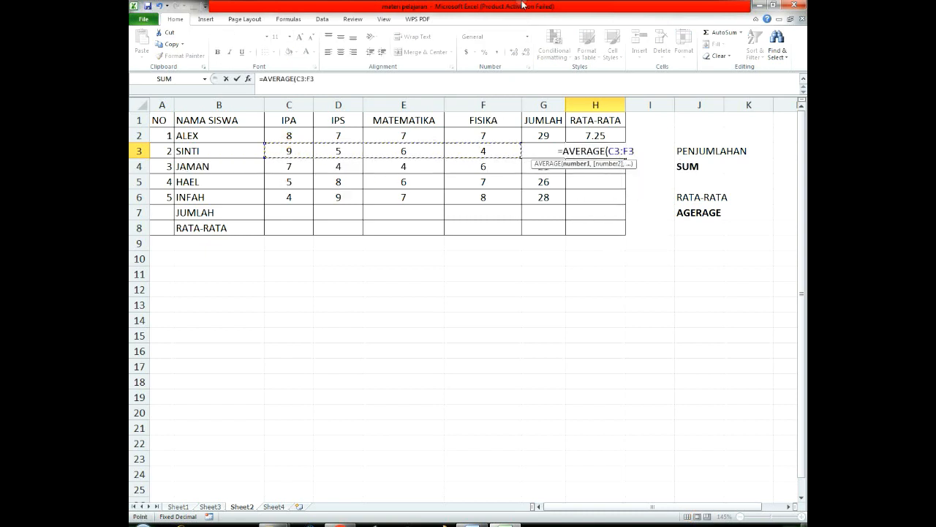
text())
key(Return)
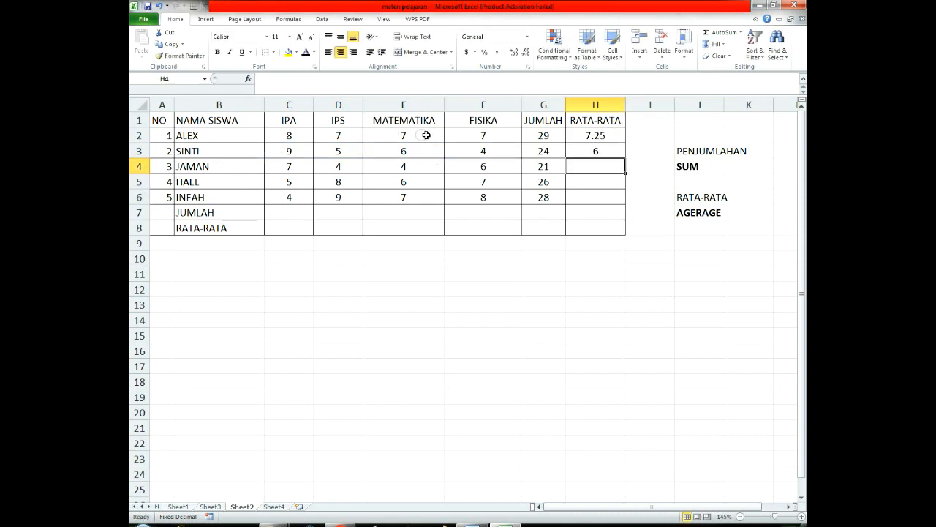
Step: Fill the AVERAGE formula from H3 down through H6 and check the formula in H5
click(610, 152)
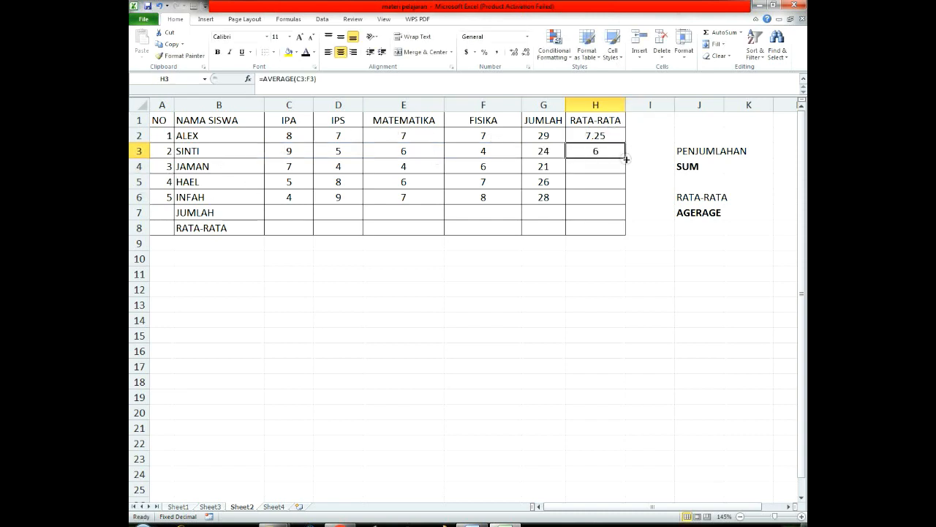
drag(626, 158, 628, 202)
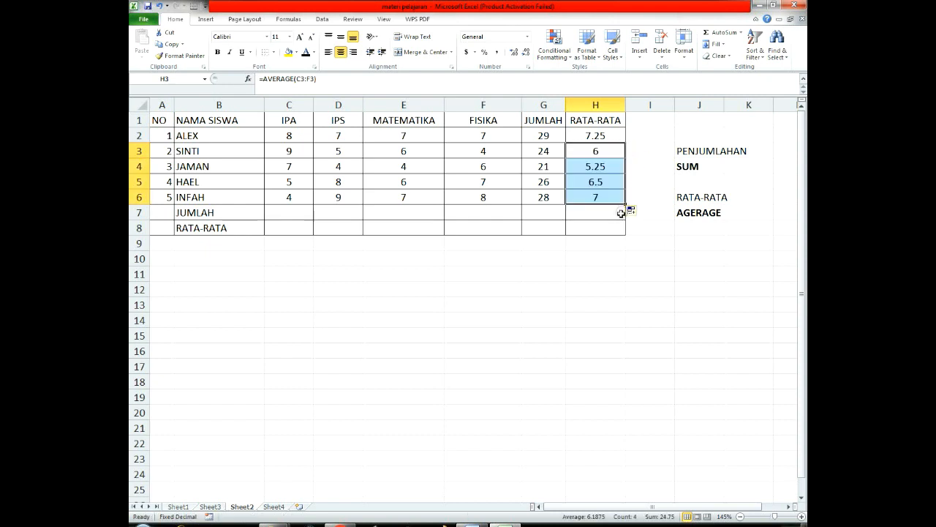
click(581, 184)
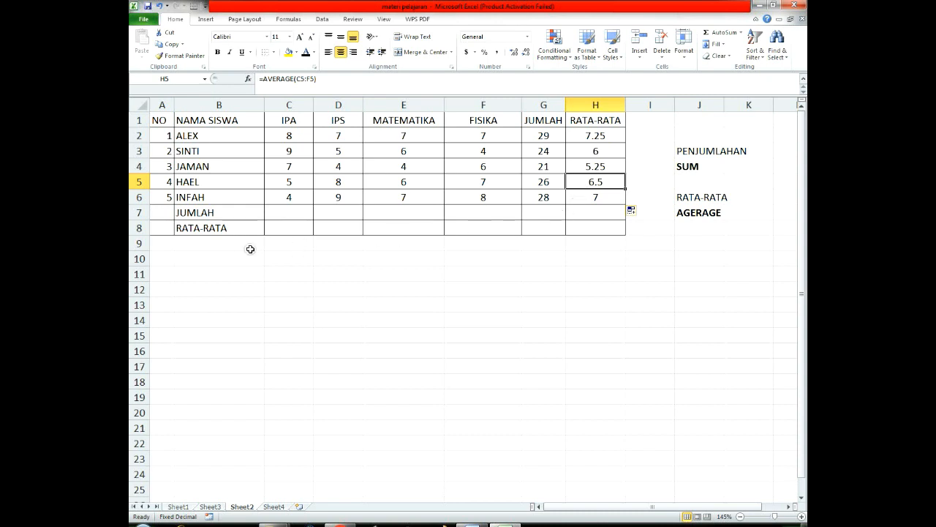
Step: Enter =SUM(C2:C6) in C7 to total the IPA grades
click(280, 213)
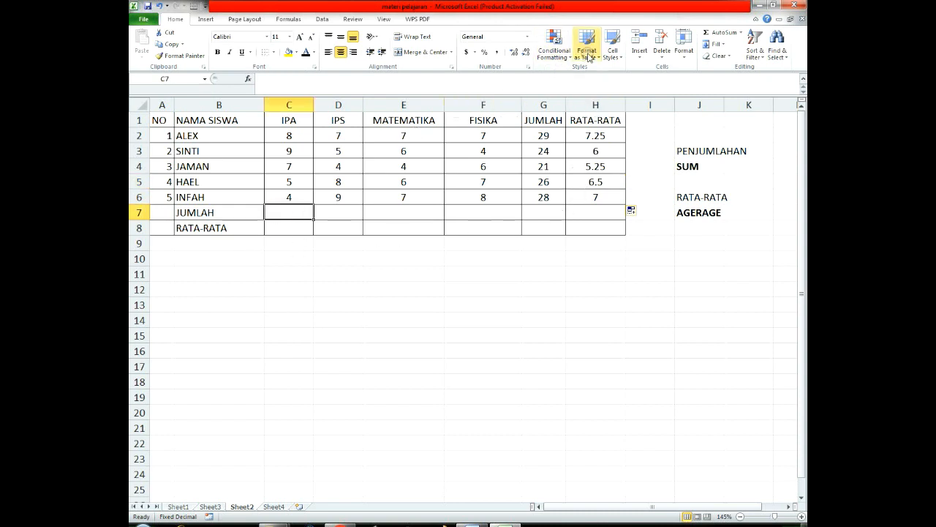
text(=SUM()
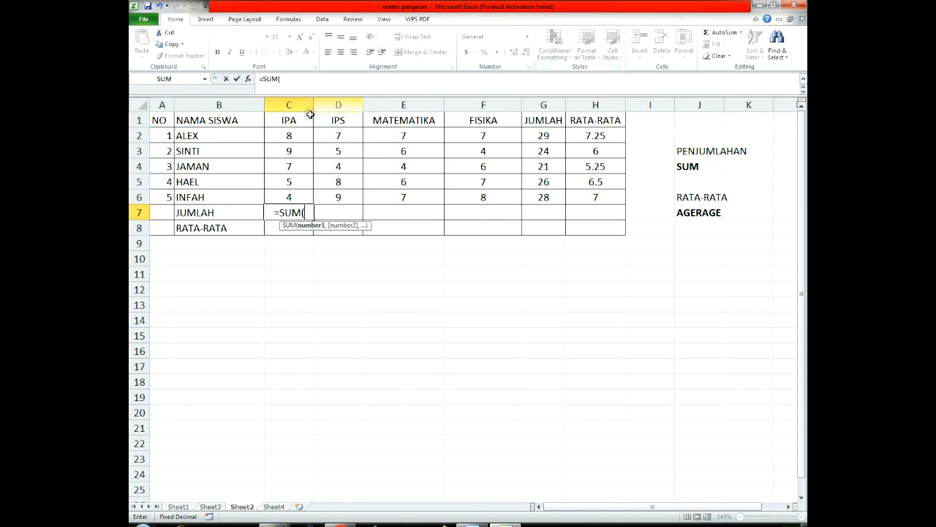
drag(288, 137, 284, 193)
key(Return)
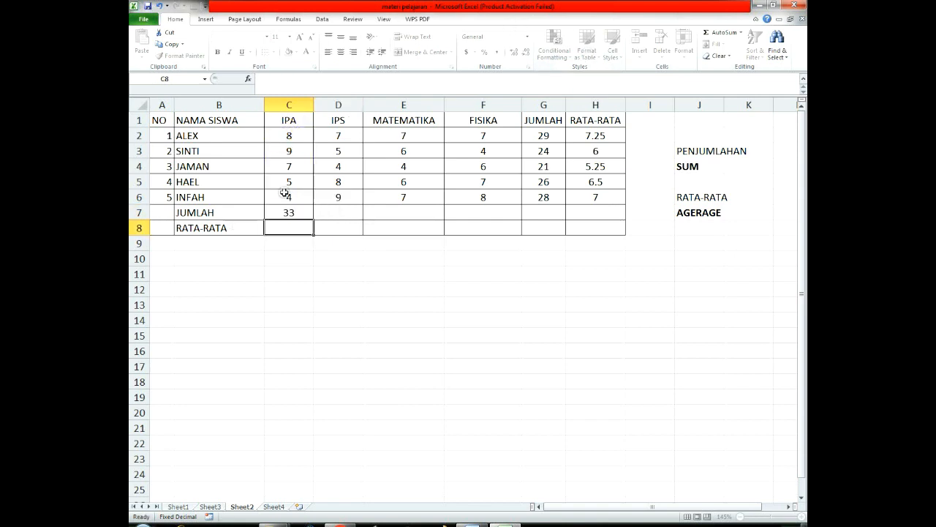
Step: Fill the SUM formula from C7 across through F7 to total the remaining subjects
click(292, 211)
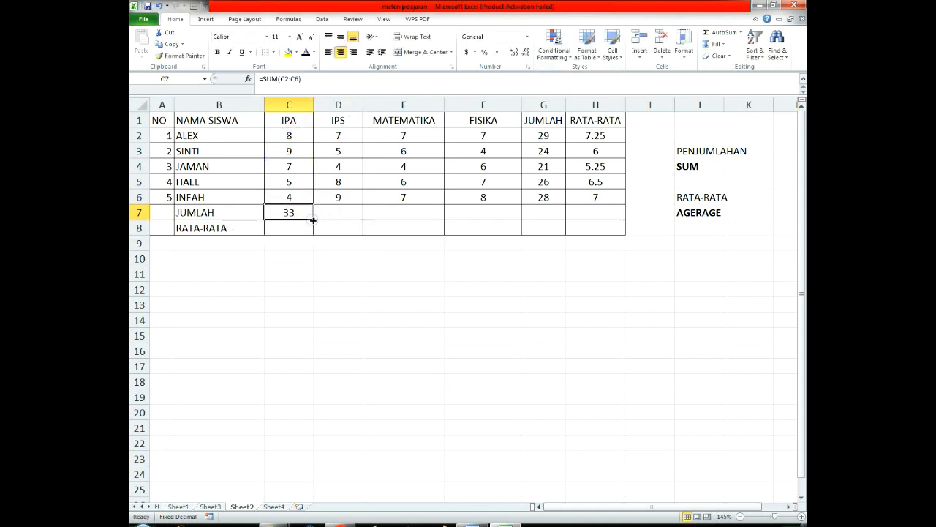
drag(313, 220, 516, 231)
click(573, 322)
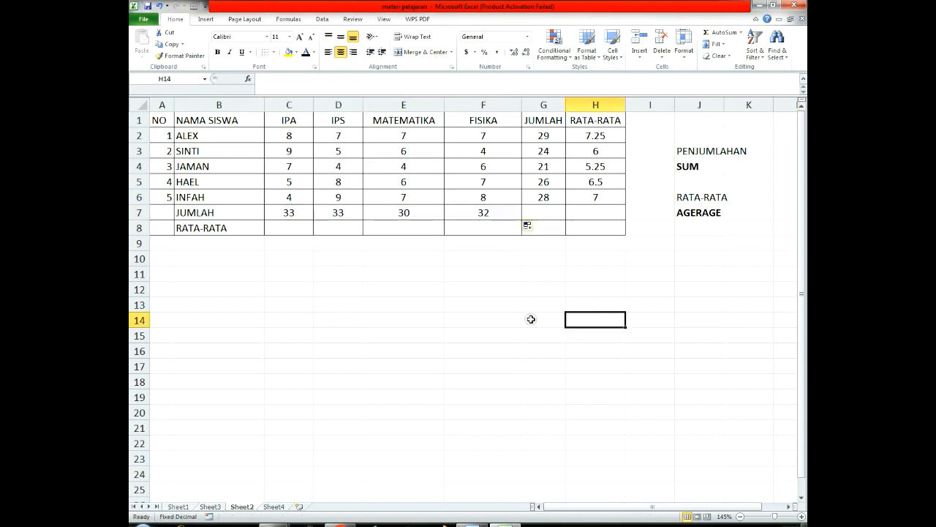
Step: Enter =AVERAGE(C2:C6) in C8 to average the IPA grades
click(288, 231)
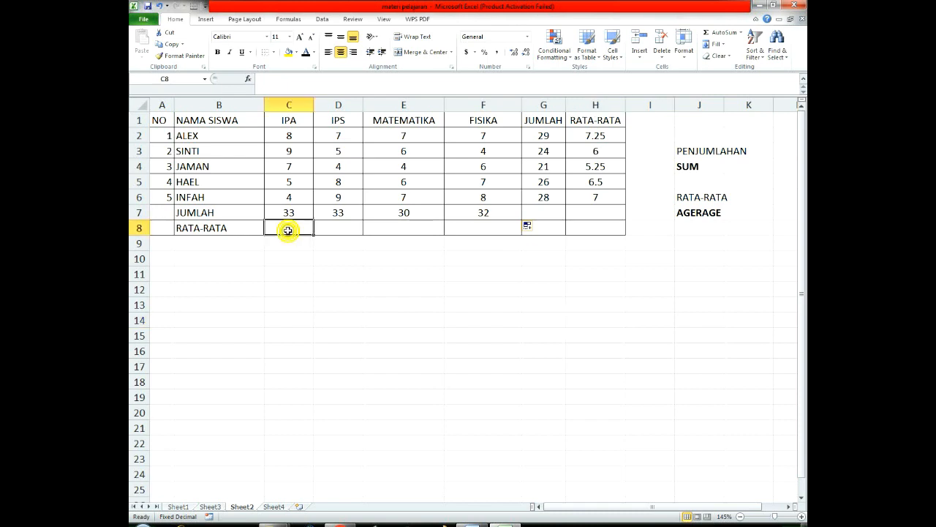
text(=AVE)
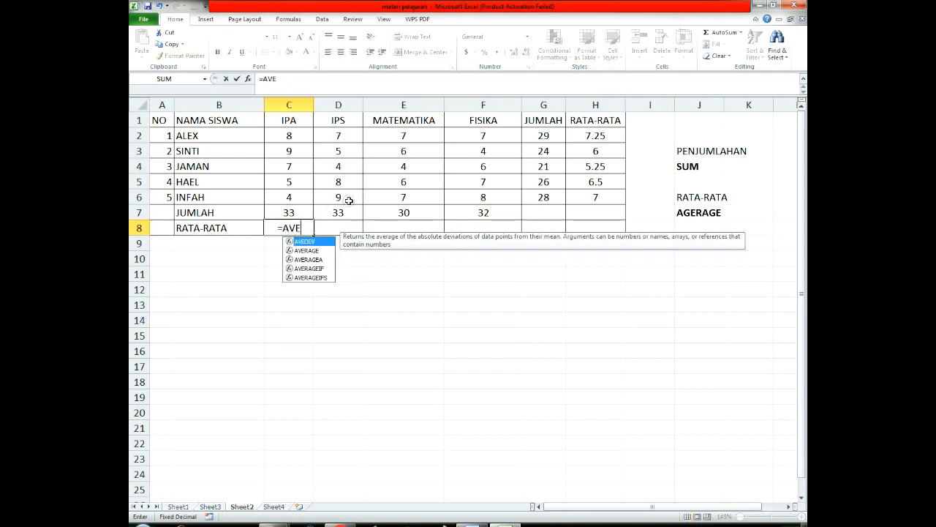
text(RAGE()
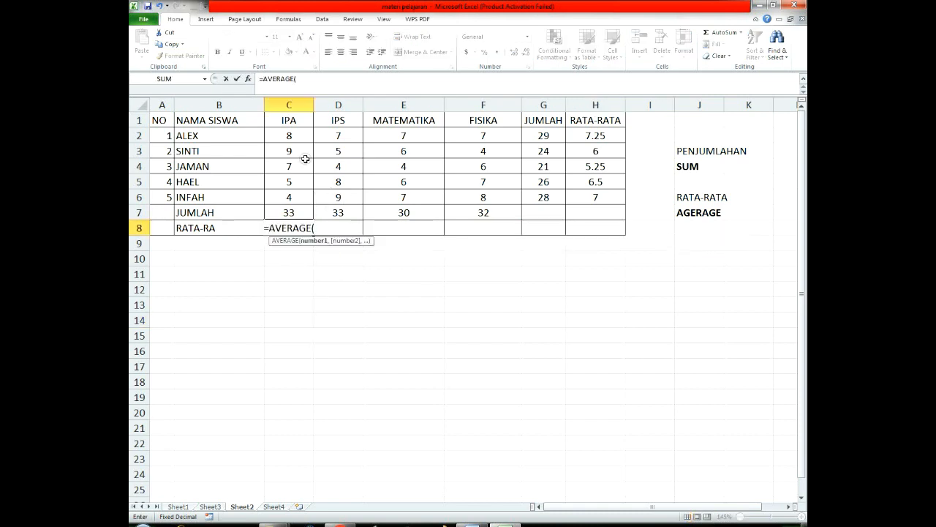
drag(297, 137, 293, 194)
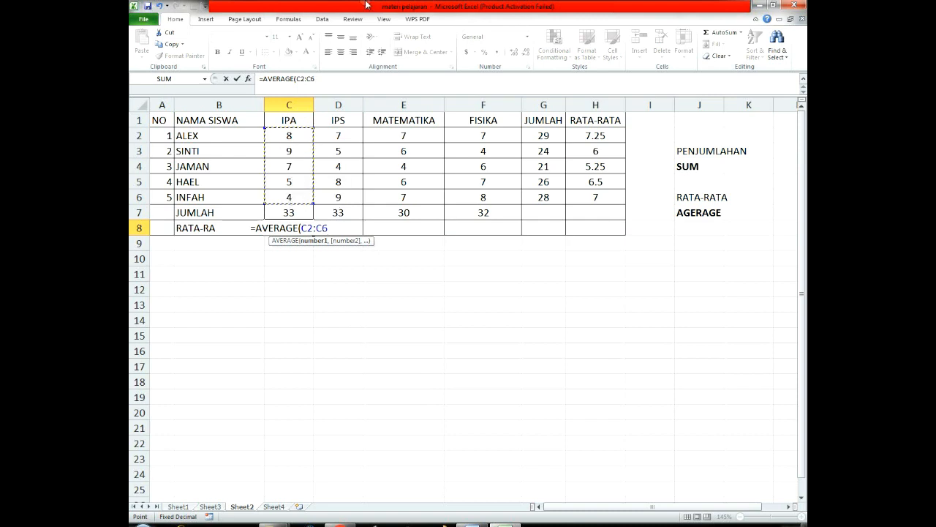
text())
key(Return)
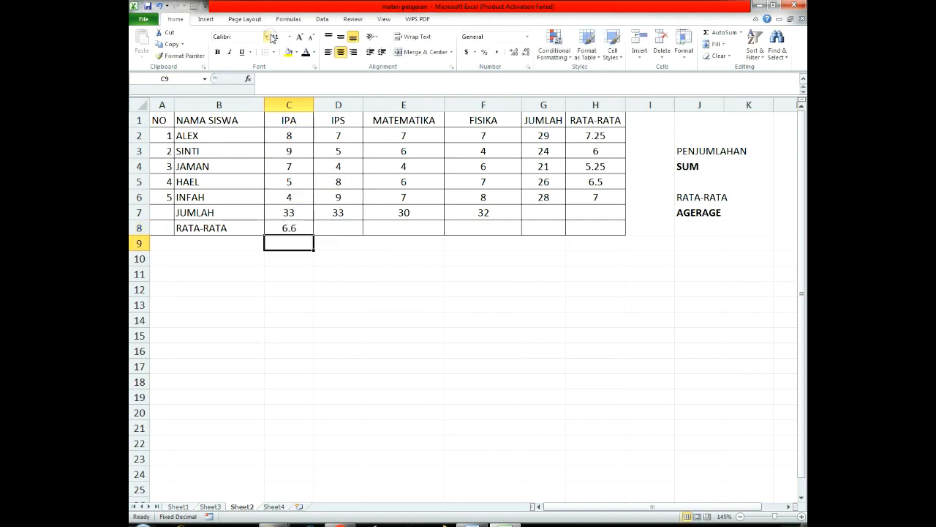
Step: Fill the AVERAGE formula from C8 across through F8 to average the remaining subjects
click(293, 227)
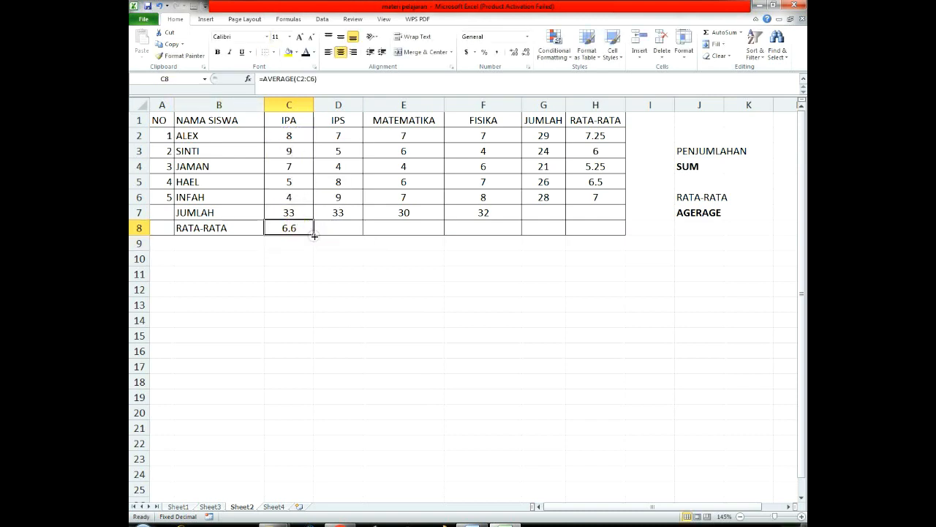
drag(314, 235, 523, 242)
click(521, 308)
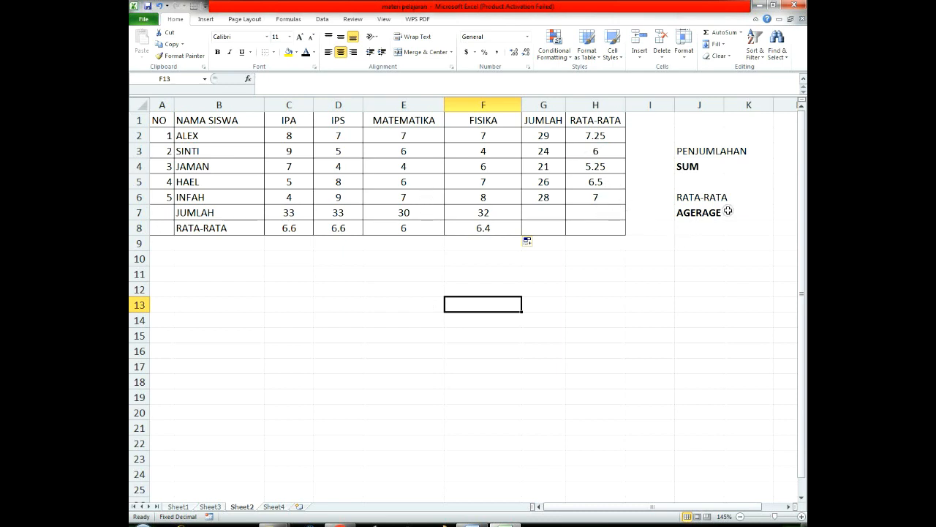
drag(683, 164, 728, 168)
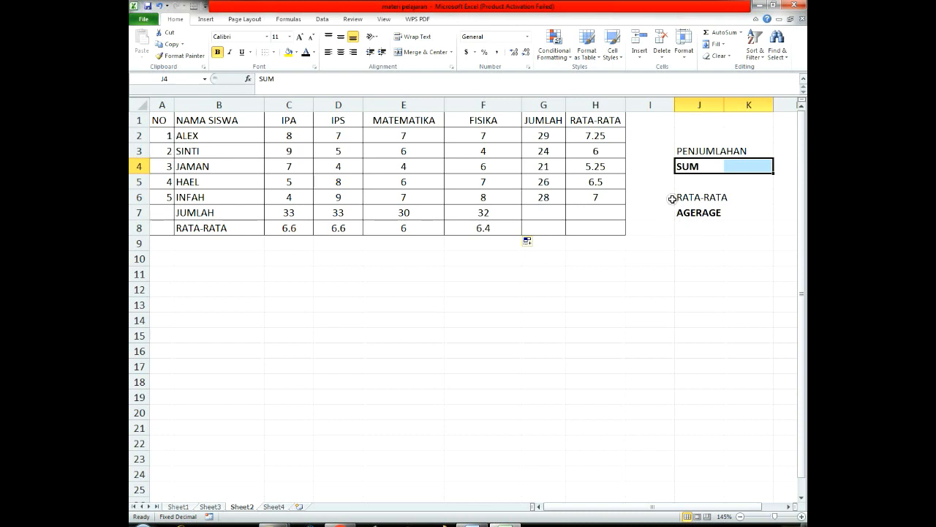
click(732, 196)
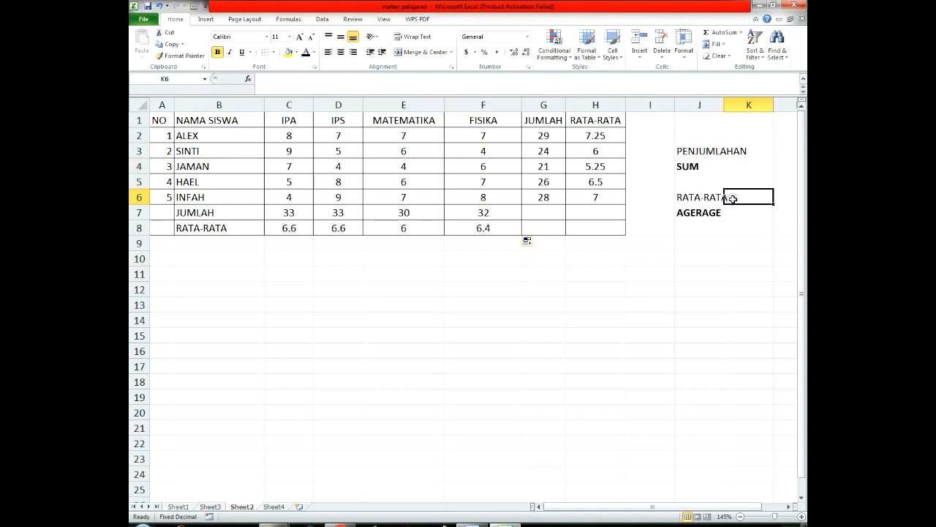
click(702, 198)
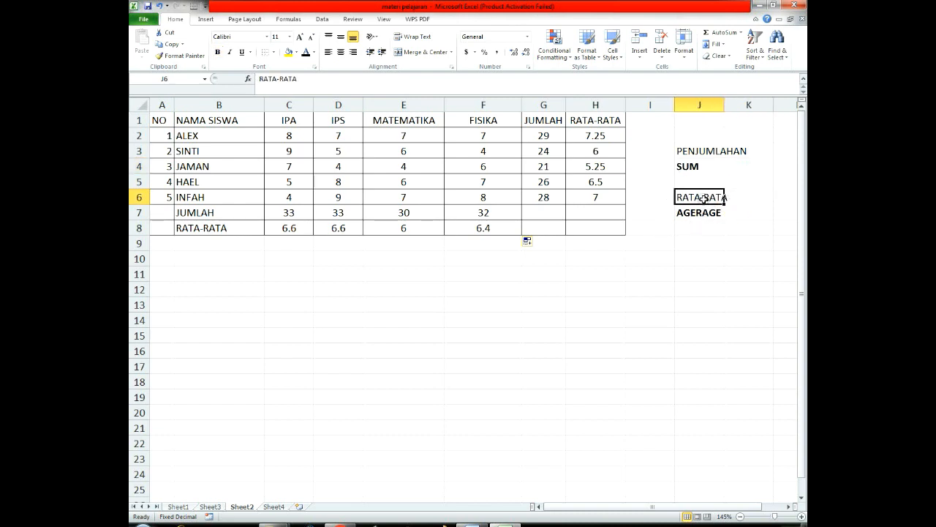
click(272, 507)
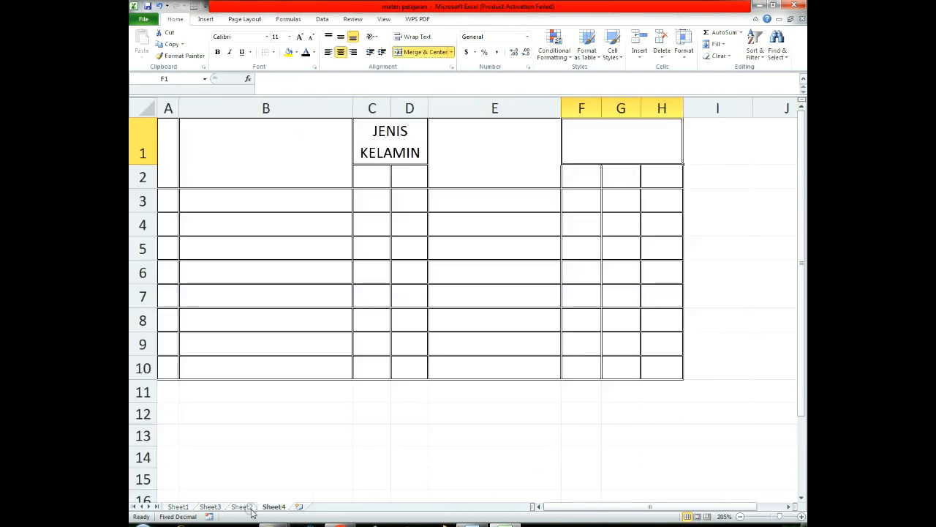
click(241, 506)
click(272, 506)
click(242, 506)
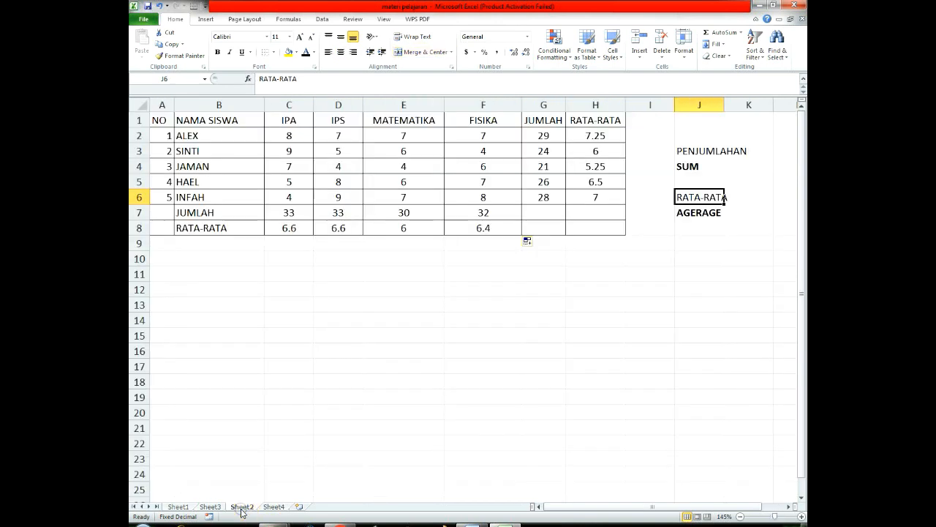
click(384, 334)
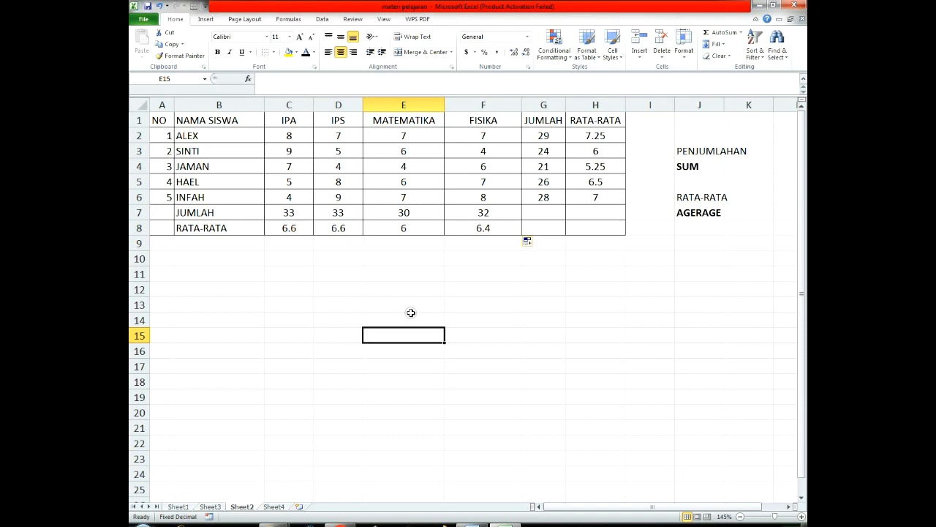
click(596, 257)
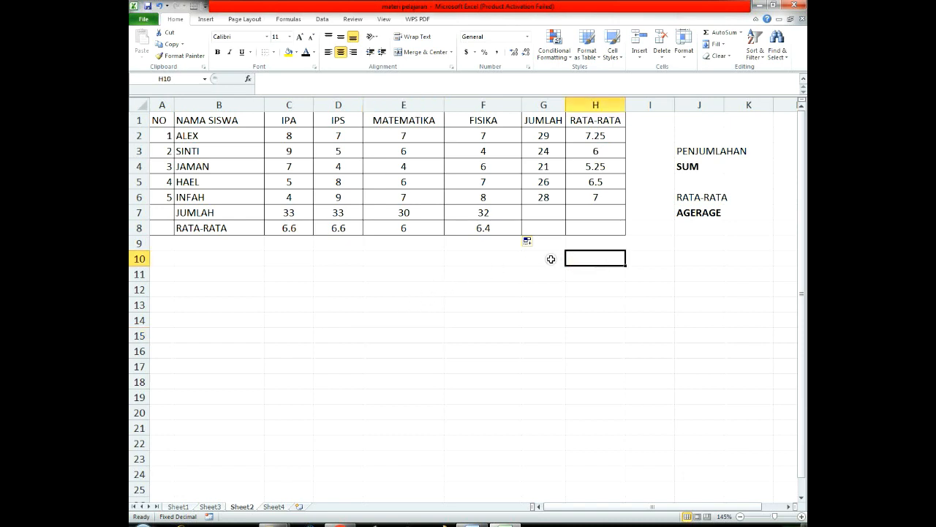